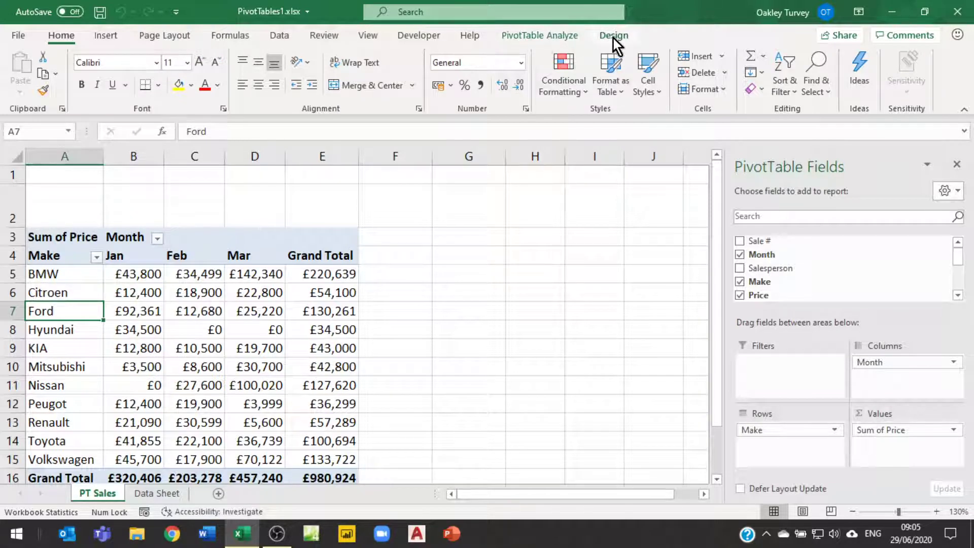
Compare selecting a blank cell with selecting a pivot table value, and show the pivot table's analysis commands
click(477, 249)
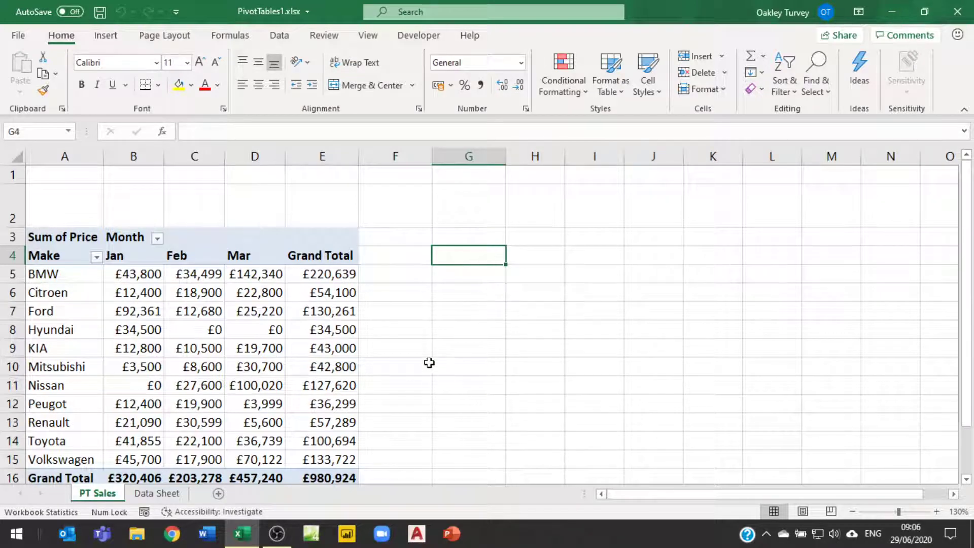
click(142, 274)
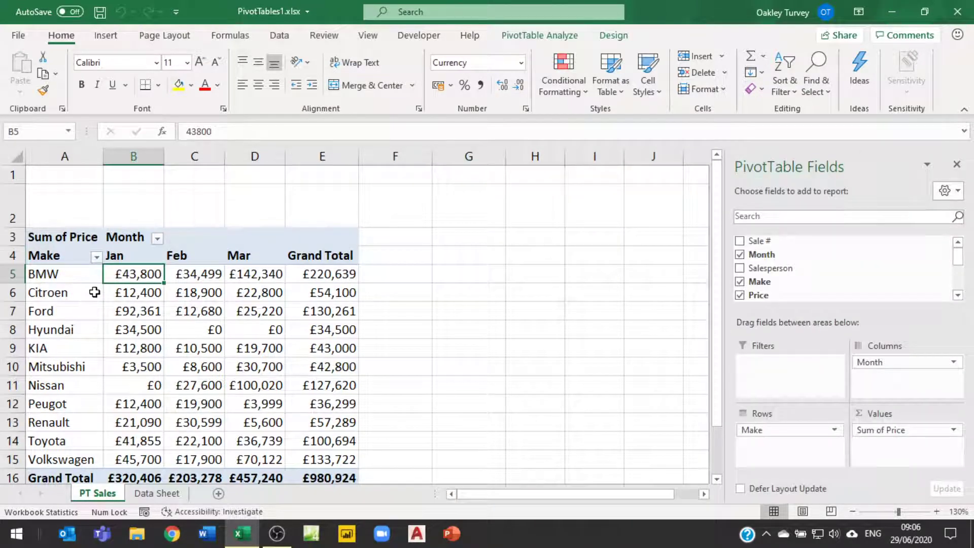
click(548, 35)
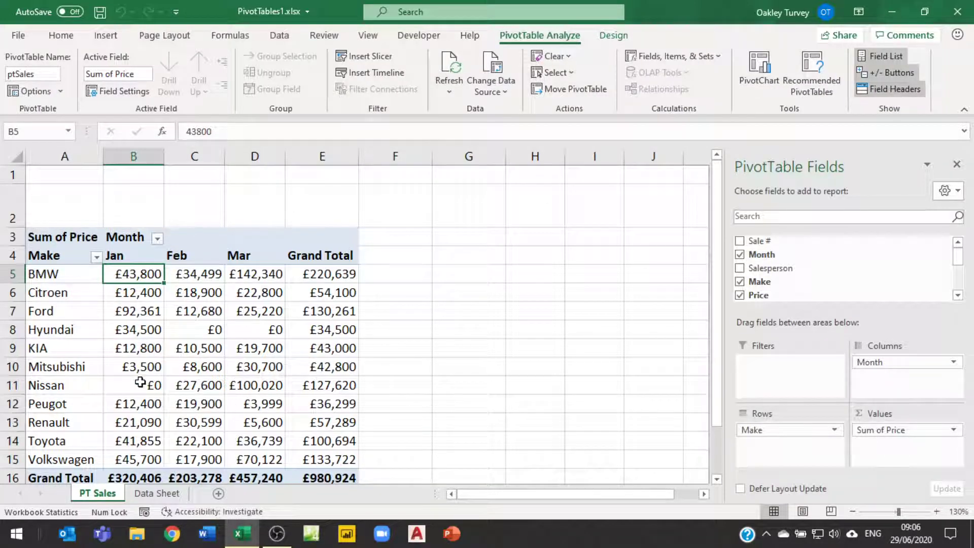
Examine the sales table's name and design commands on Data Sheet, comparing a selection inside the table with one outside it
click(159, 493)
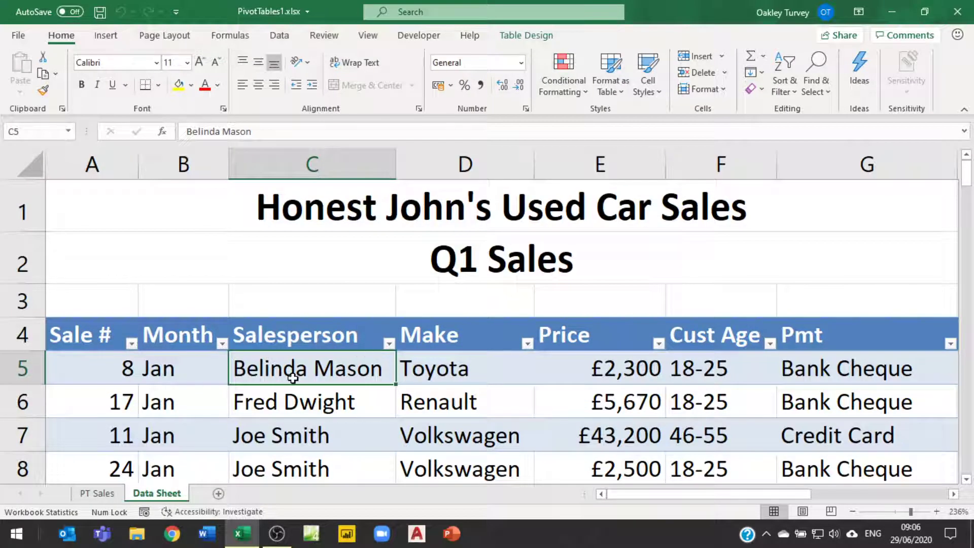
click(530, 36)
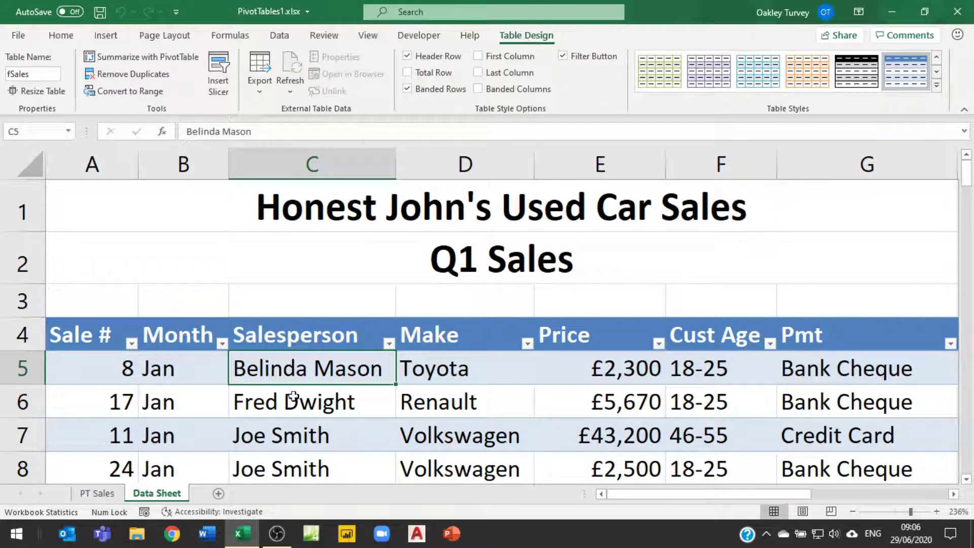
click(291, 252)
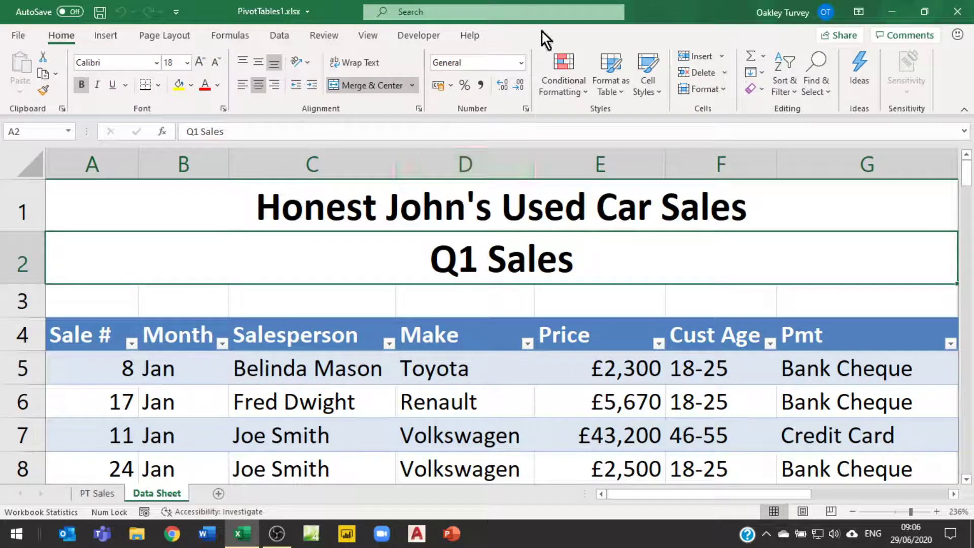
click(296, 370)
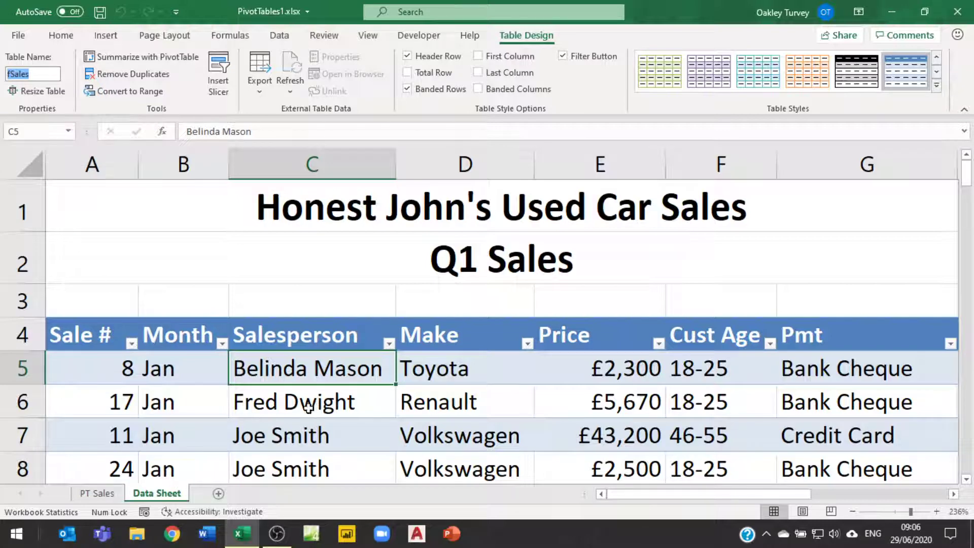
Examine the source records by selecting the second sale's whole row and the first three sale numbers
click(283, 406)
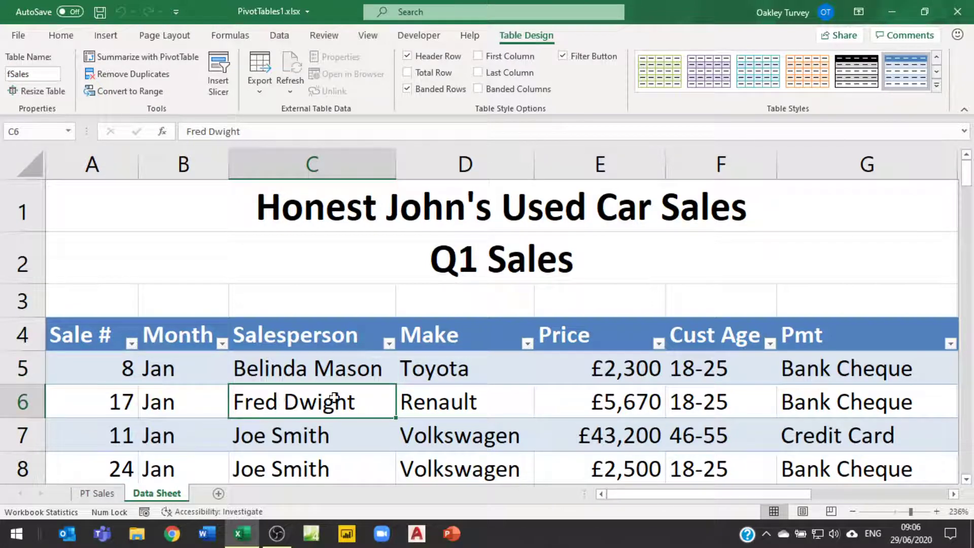
click(123, 406)
drag(124, 406, 792, 400)
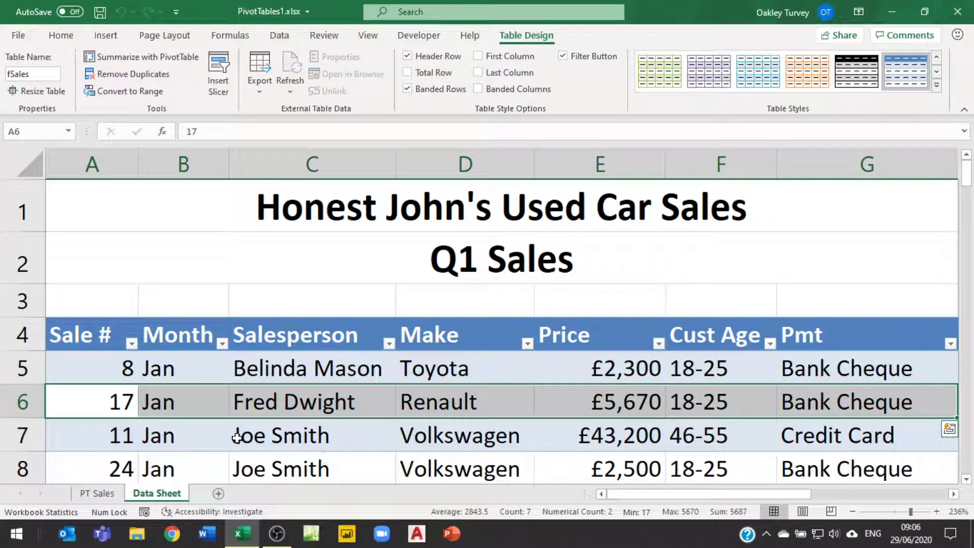
drag(95, 367, 86, 434)
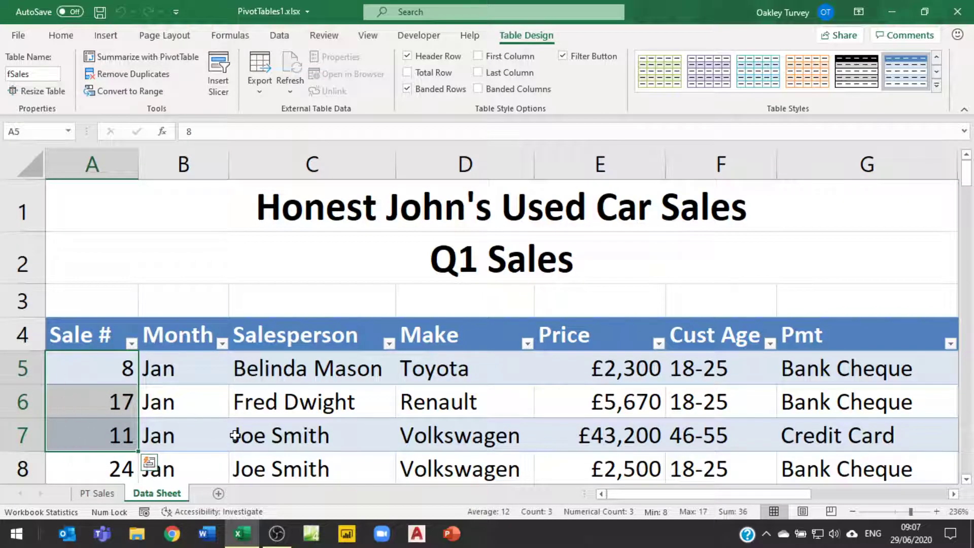
On PT Sales, open the pivot table's options and set empty cells to show "-"
click(95, 494)
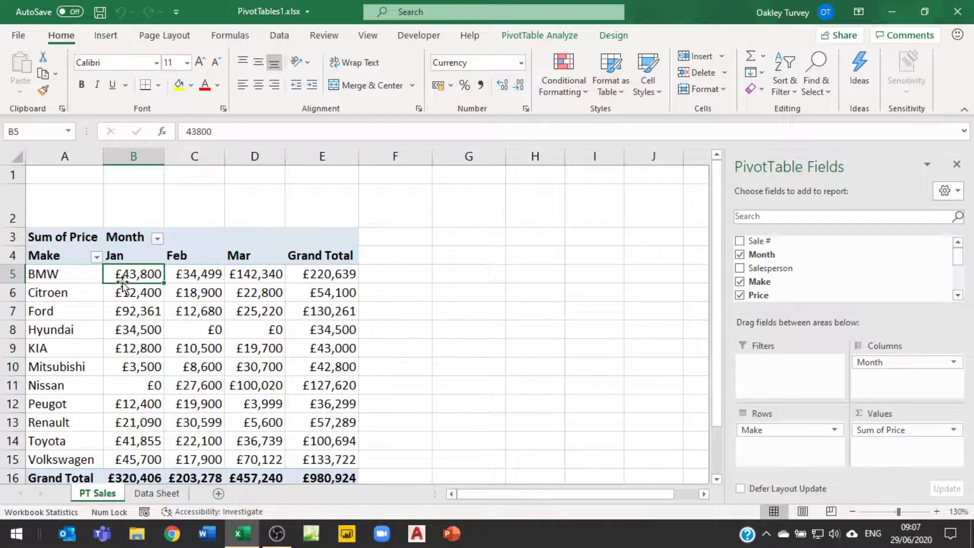
click(77, 276)
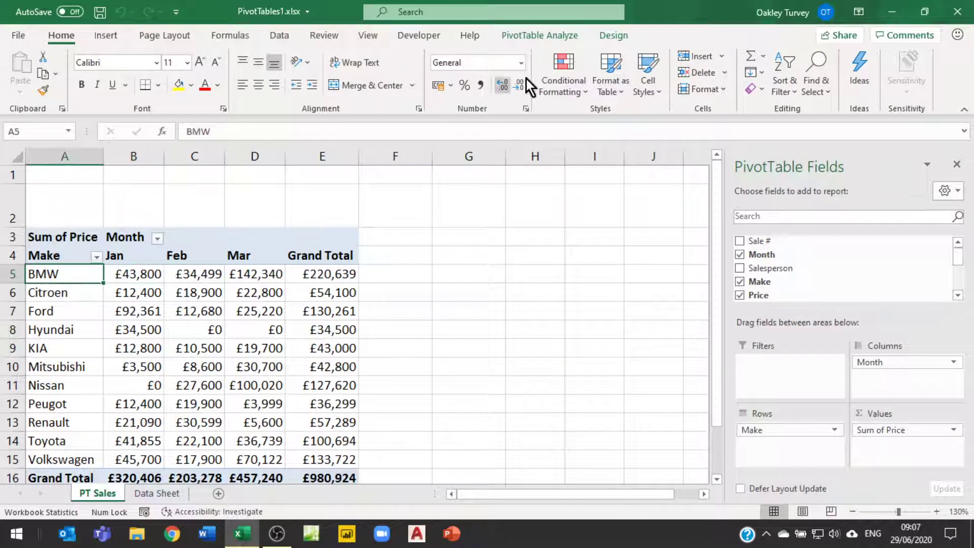
click(522, 36)
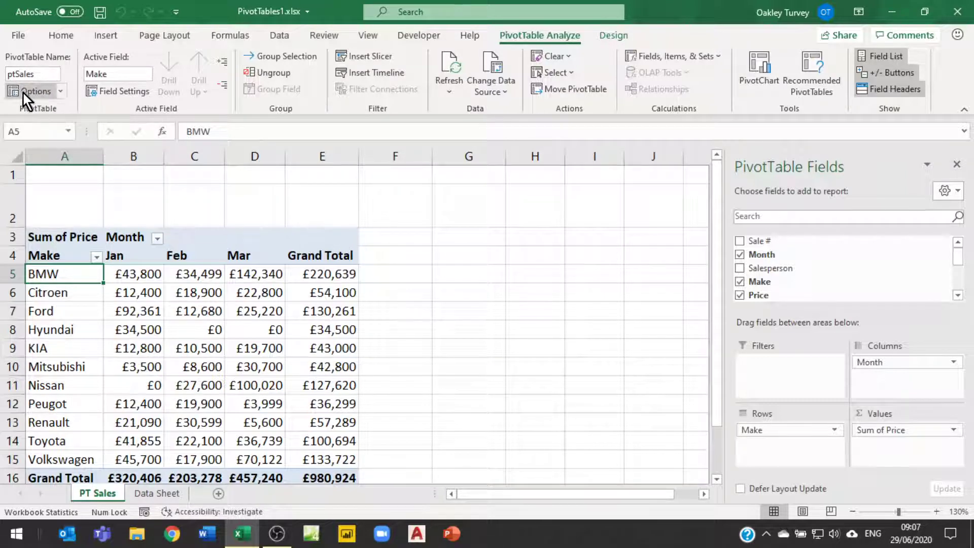
click(63, 92)
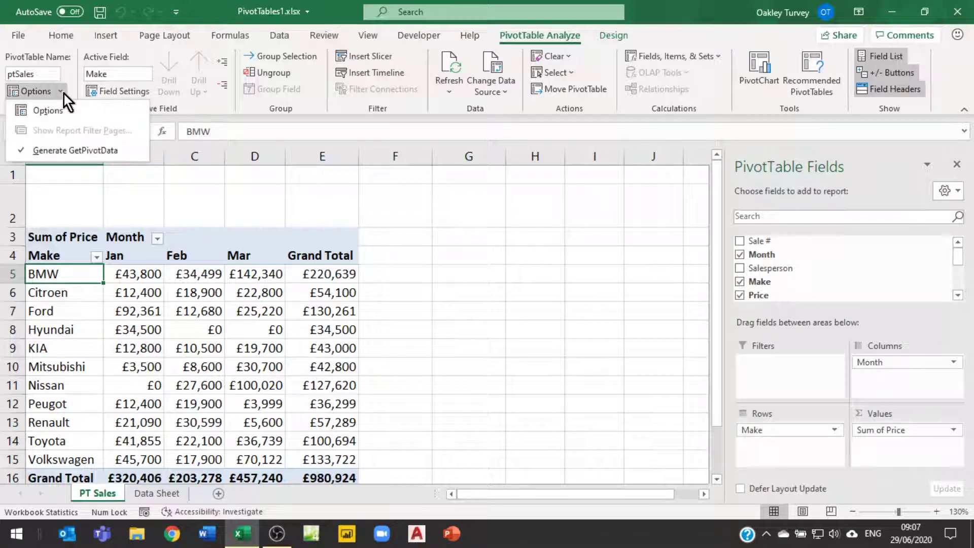
click(47, 116)
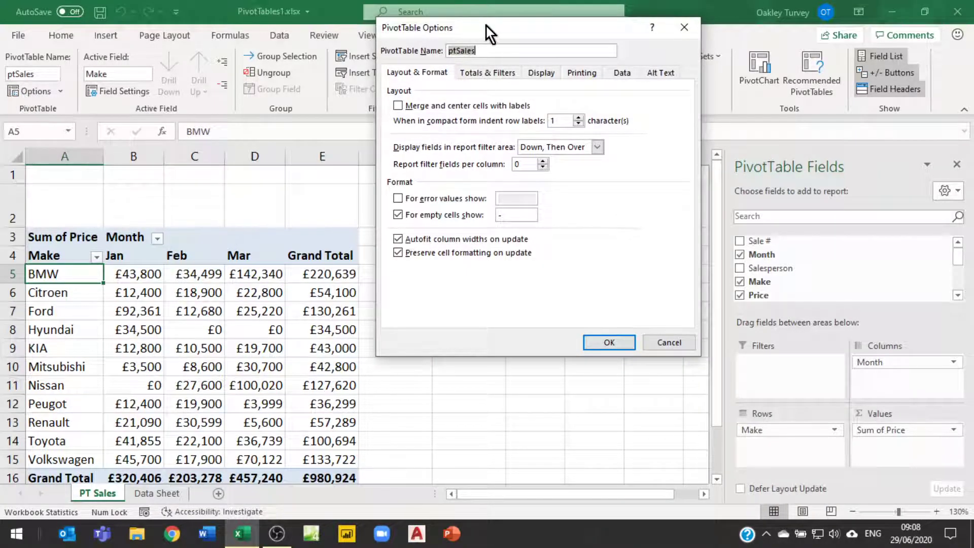
drag(486, 25, 362, 116)
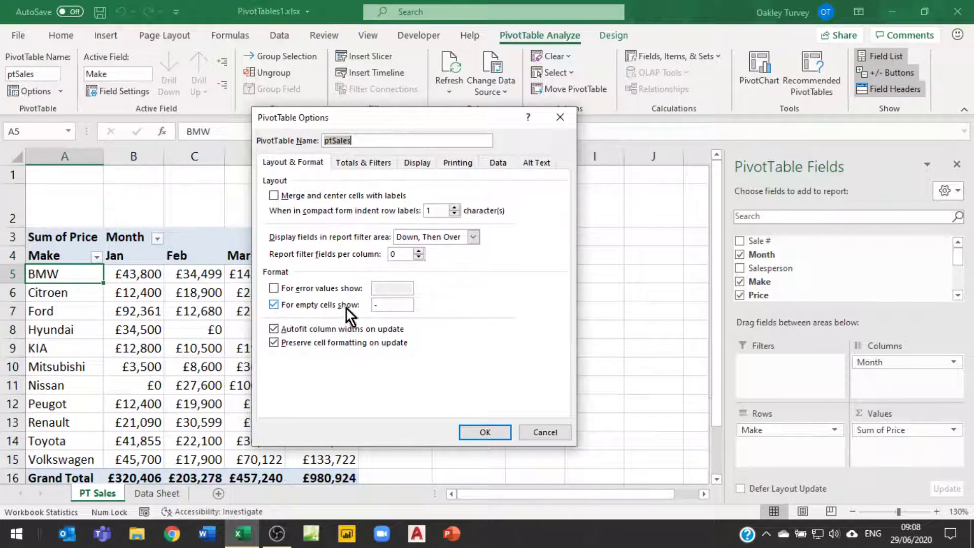
click(392, 306)
text(-)
Turn off grand totals for rows in the pivot table options and apply the change
click(366, 163)
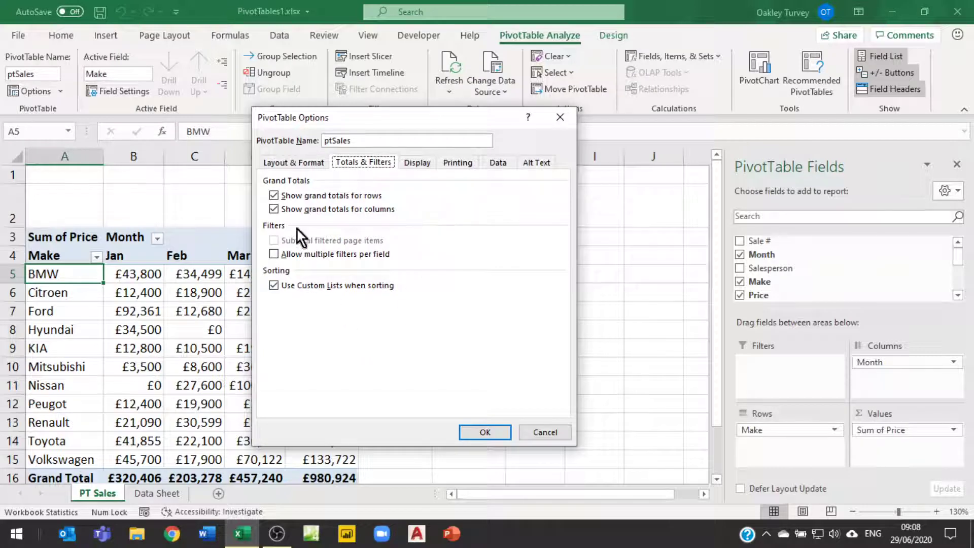
drag(426, 117, 651, 118)
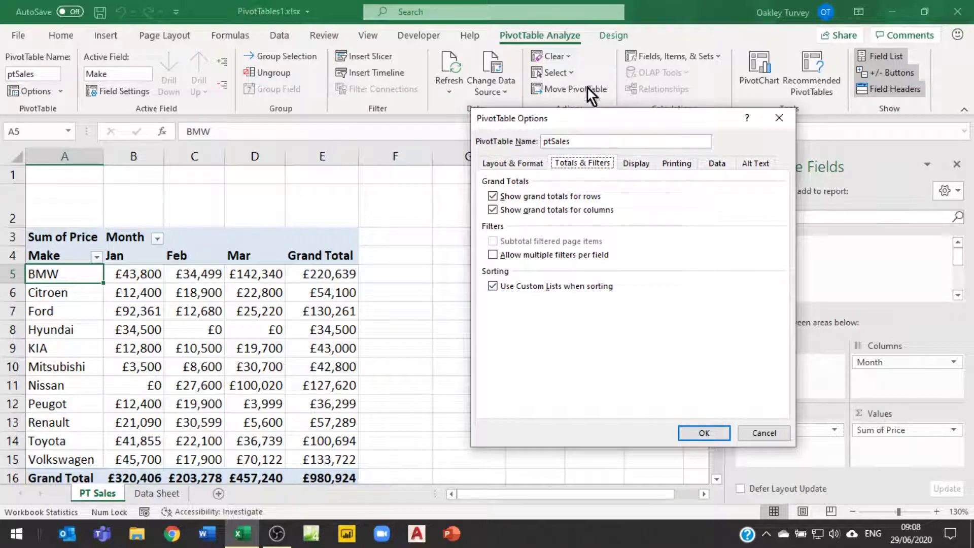
click(493, 196)
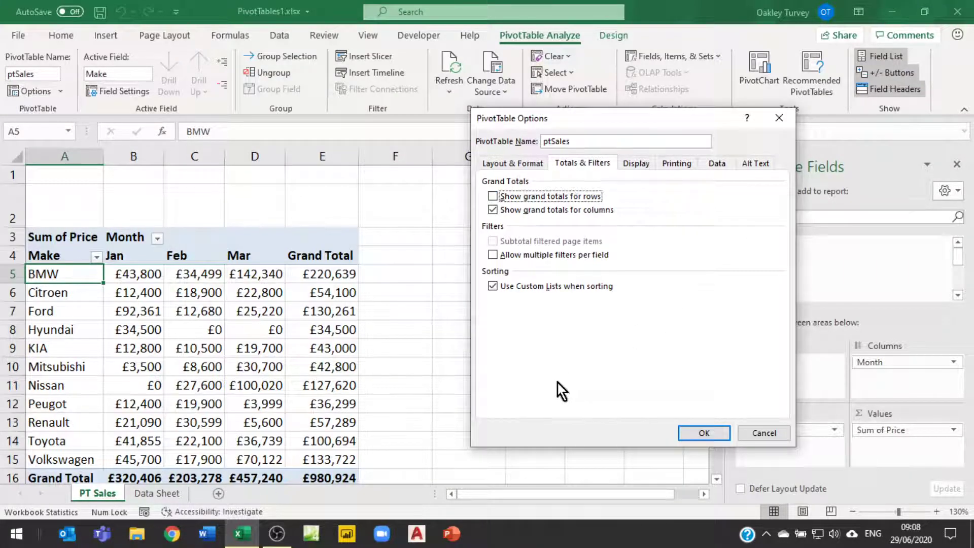
click(492, 197)
click(703, 432)
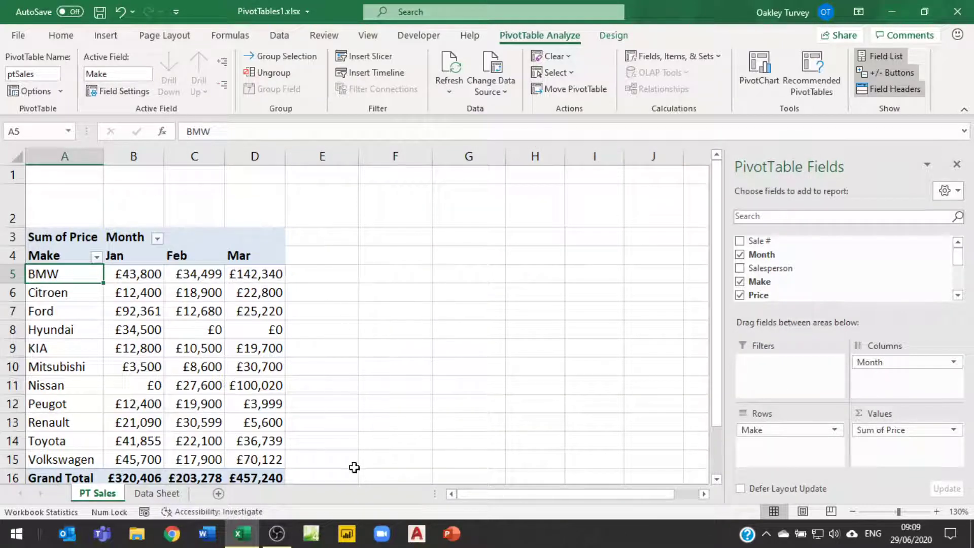
Turn grand totals for rows back on in the pivot table options and apply the change
click(61, 92)
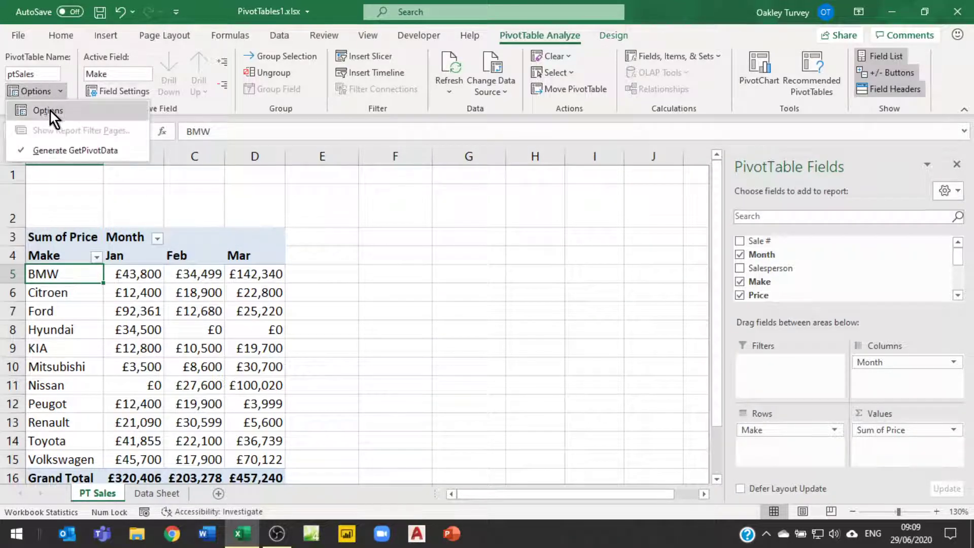
click(50, 111)
click(574, 163)
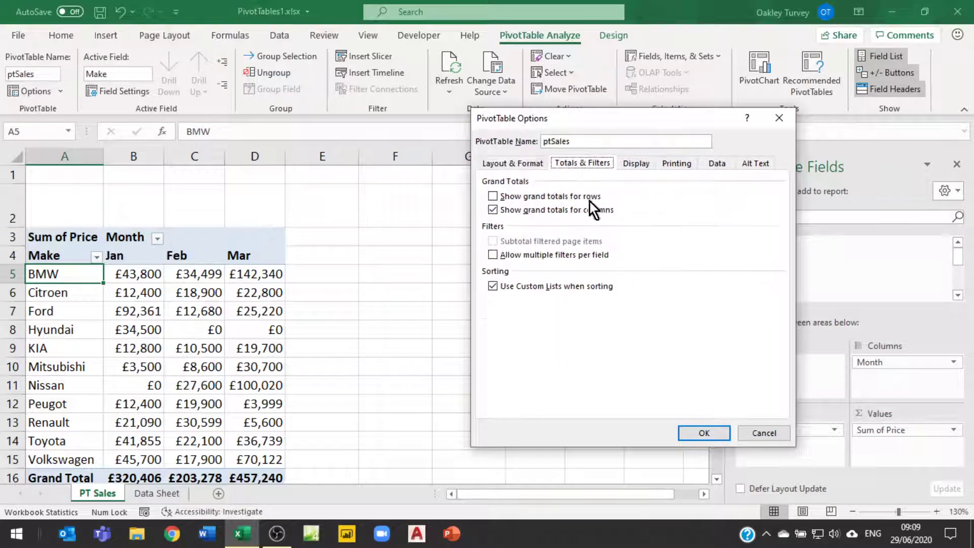
click(493, 197)
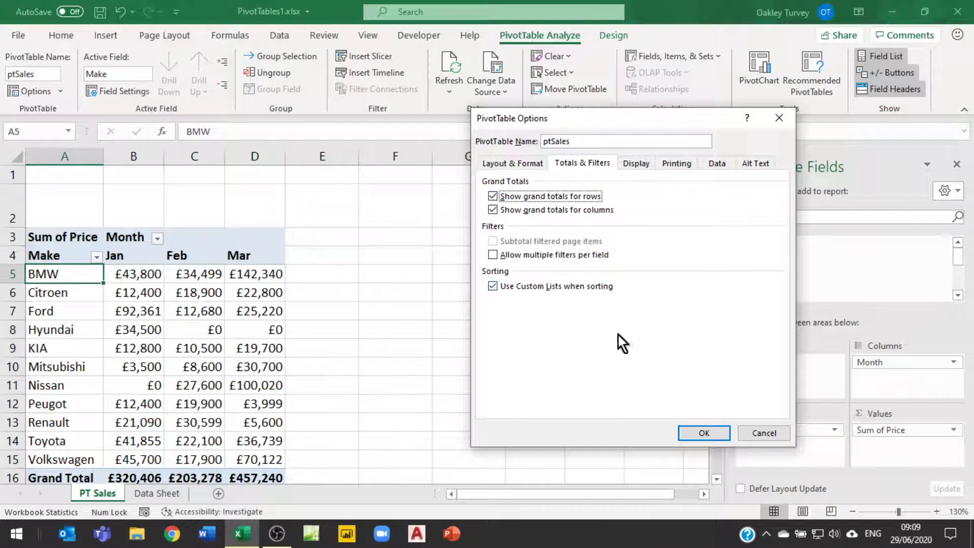
click(705, 433)
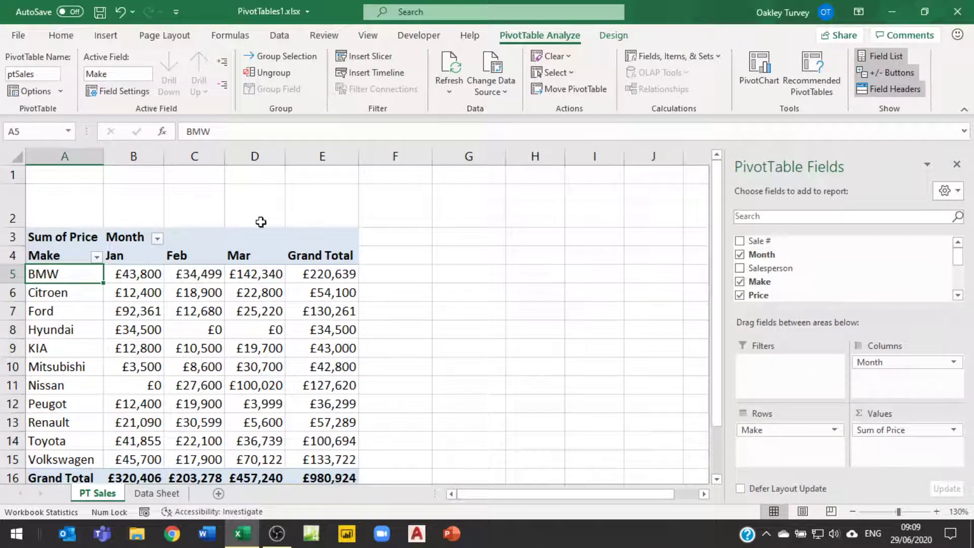
Reopen the pivot table options and examine the totals, filters and sorting settings
click(29, 96)
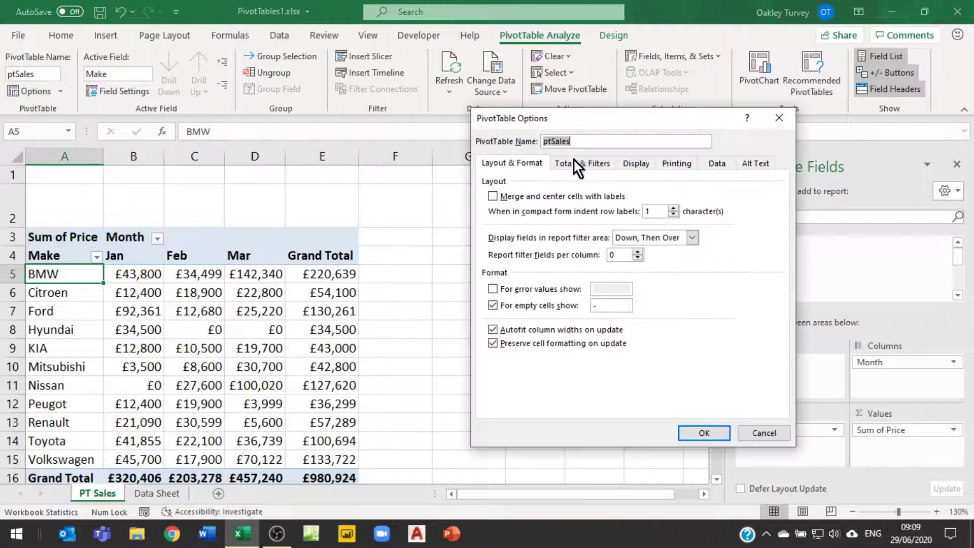
click(573, 164)
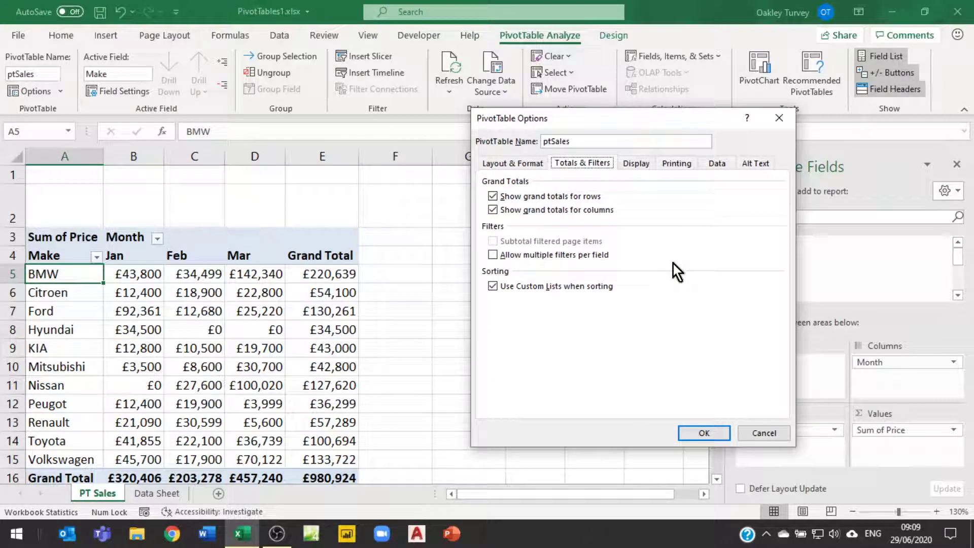
drag(624, 125, 581, 150)
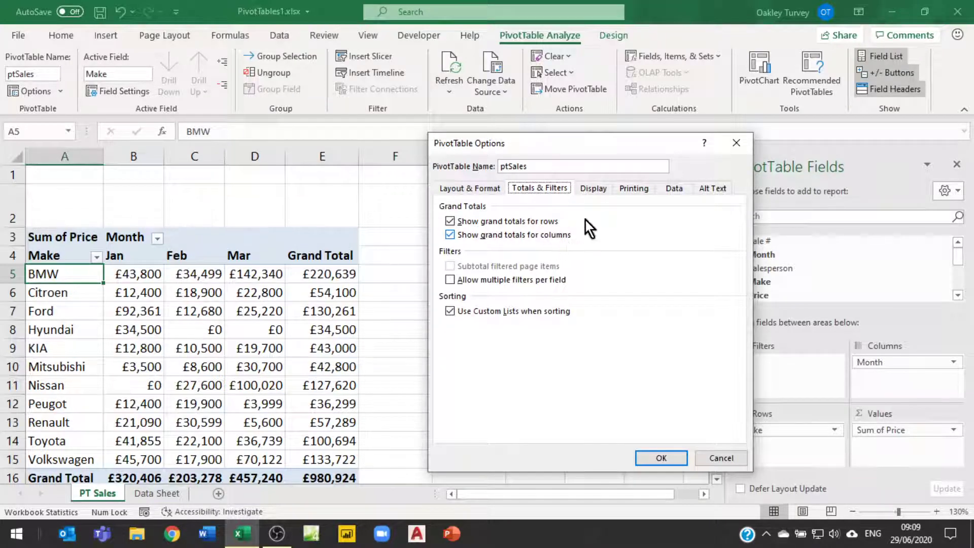
Try sorting the field list A to Z in the display options and restore data source order
click(594, 189)
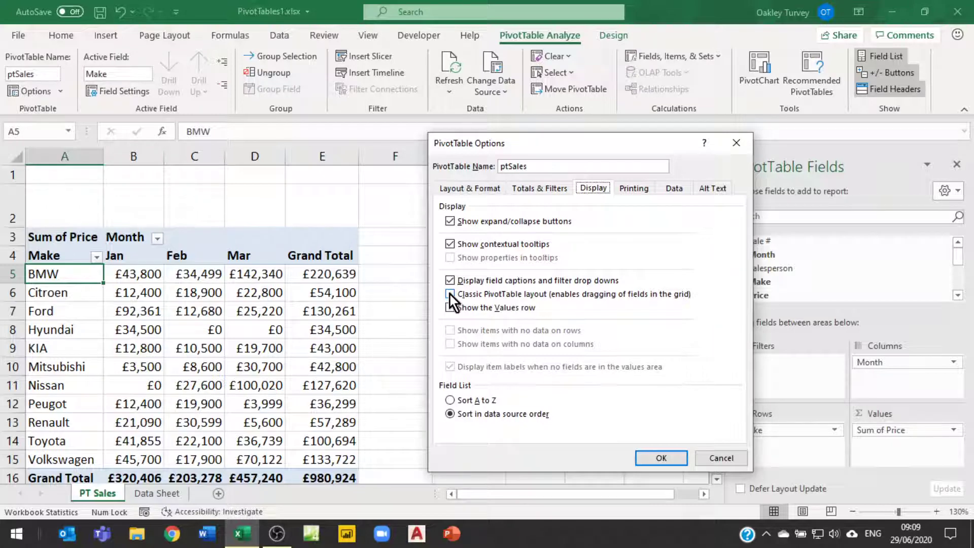
drag(568, 139, 487, 104)
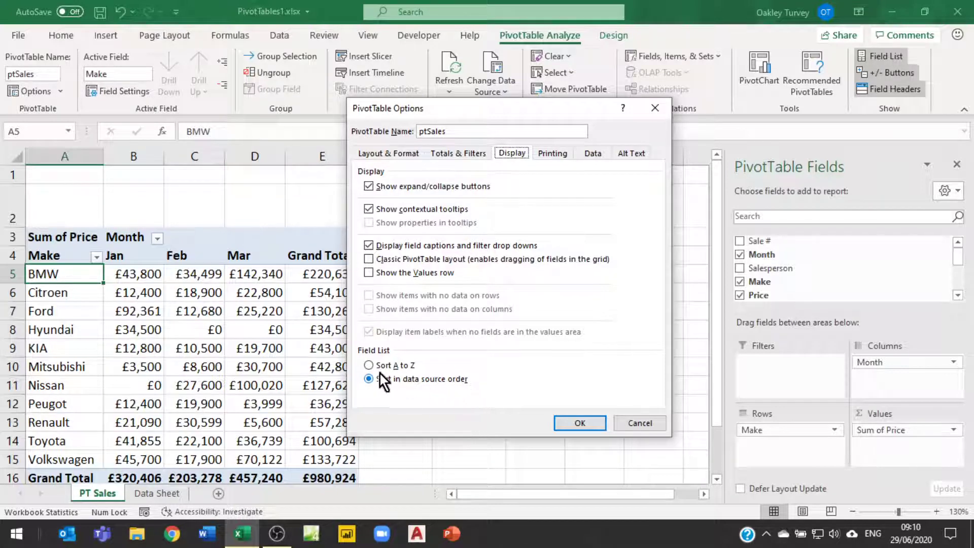
click(367, 365)
click(369, 379)
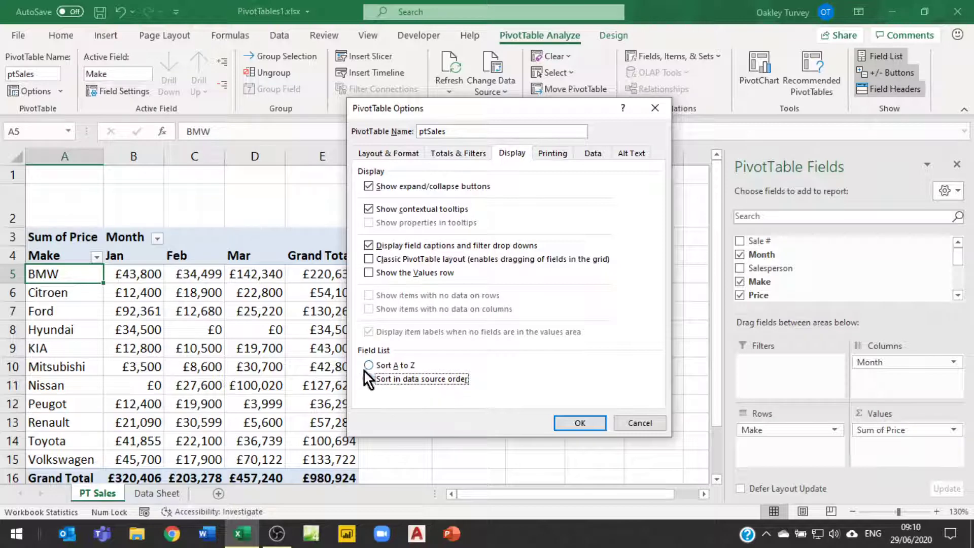
Review the printing options and enable refreshing the pivot table's data when opening the file
click(554, 154)
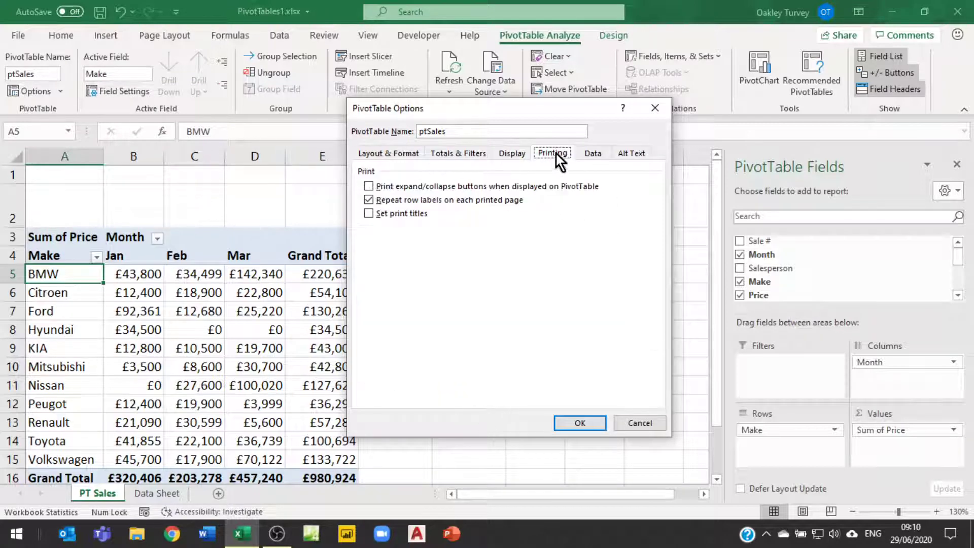
click(594, 154)
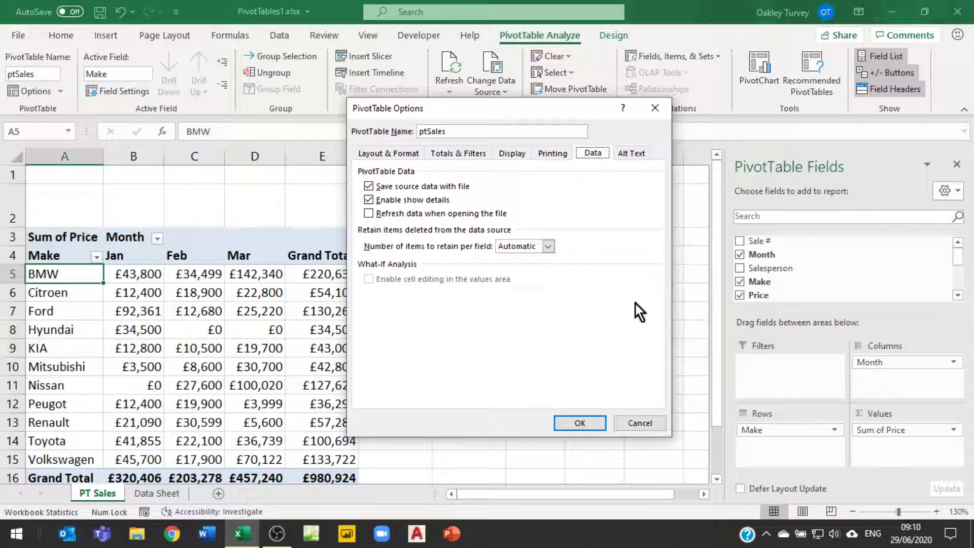
click(377, 216)
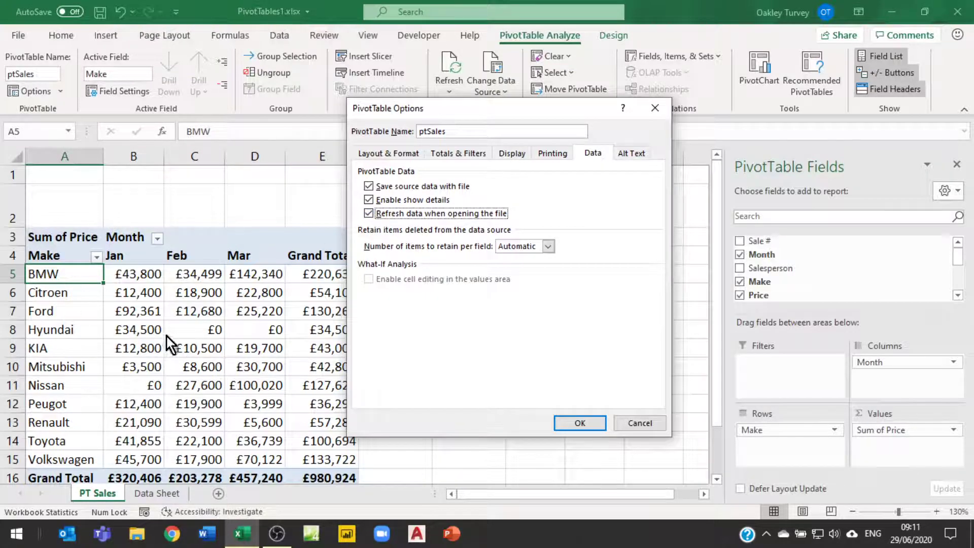
Set the pivot table's alt text title to "Pivot Table"
click(635, 153)
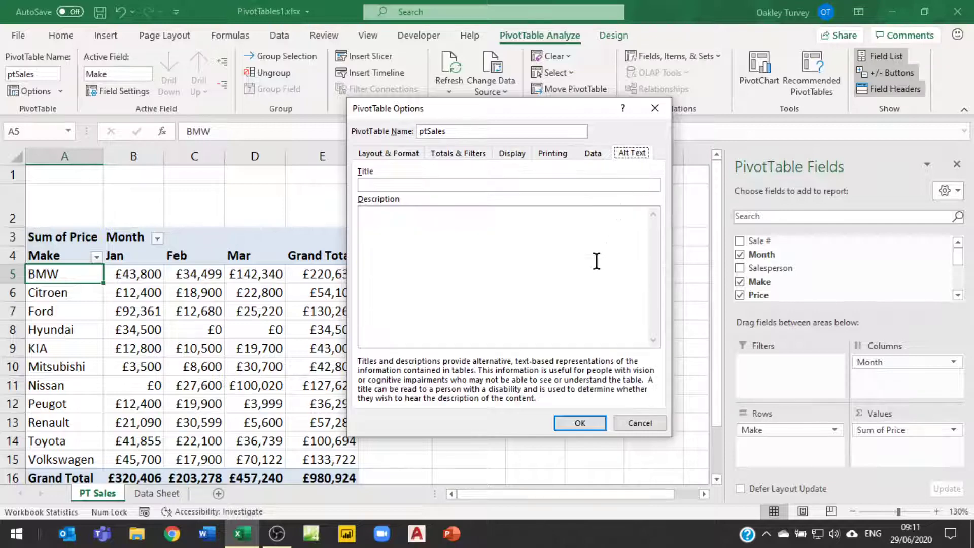
click(406, 186)
text(Pivot Table)
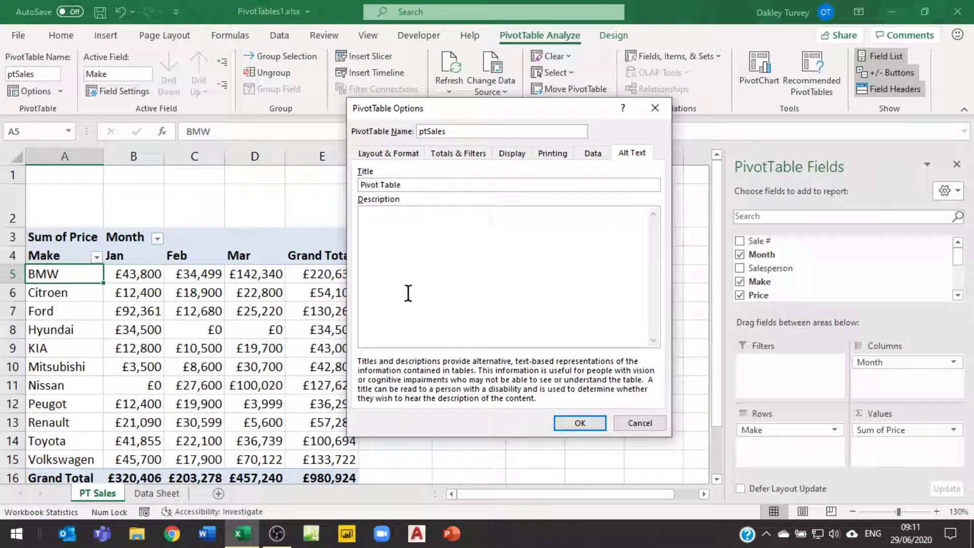
Apply the pivot table options with the alt text description left blank
click(395, 248)
click(586, 425)
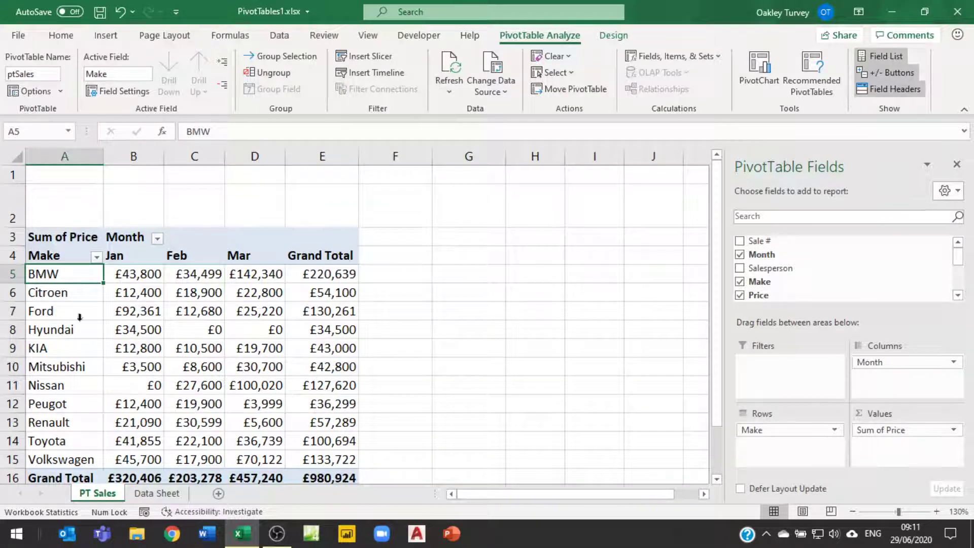
Import the layout of the pivot table at A5 into the default PivotTable layout in the program's data options
mouse_move(146, 294)
click(17, 36)
click(49, 495)
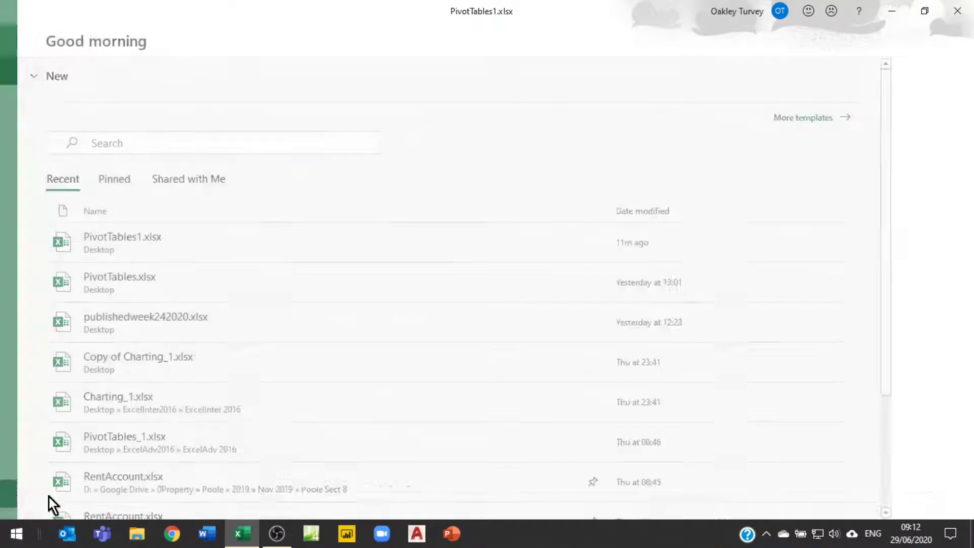
click(214, 95)
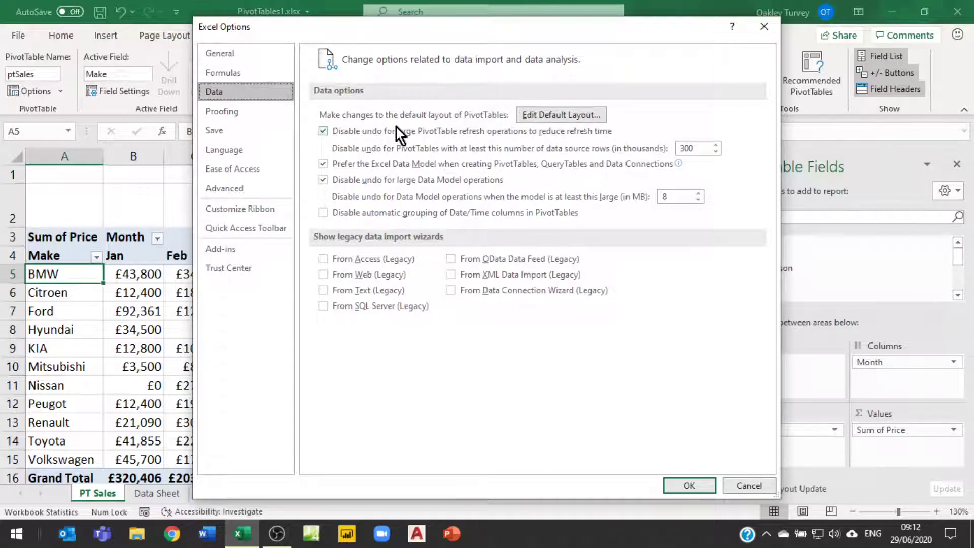
click(559, 115)
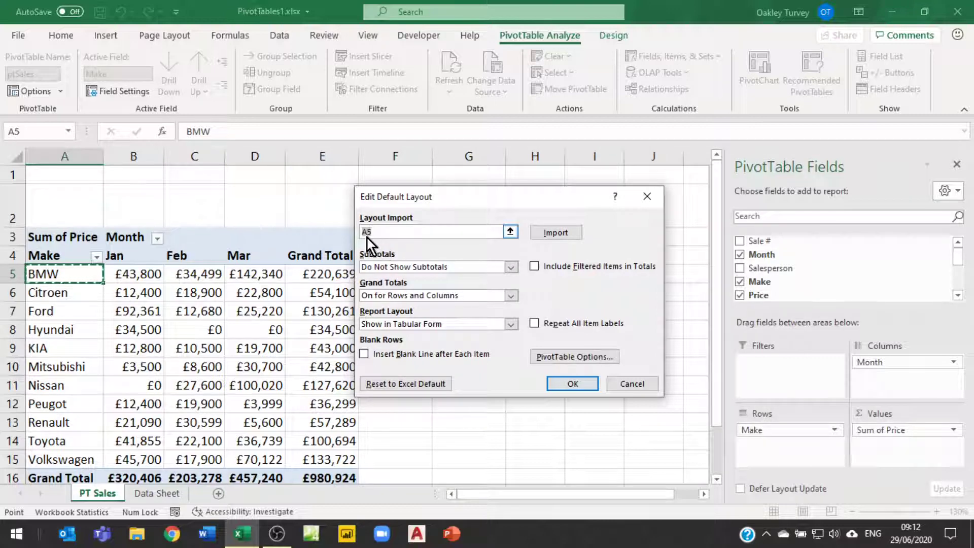
click(568, 232)
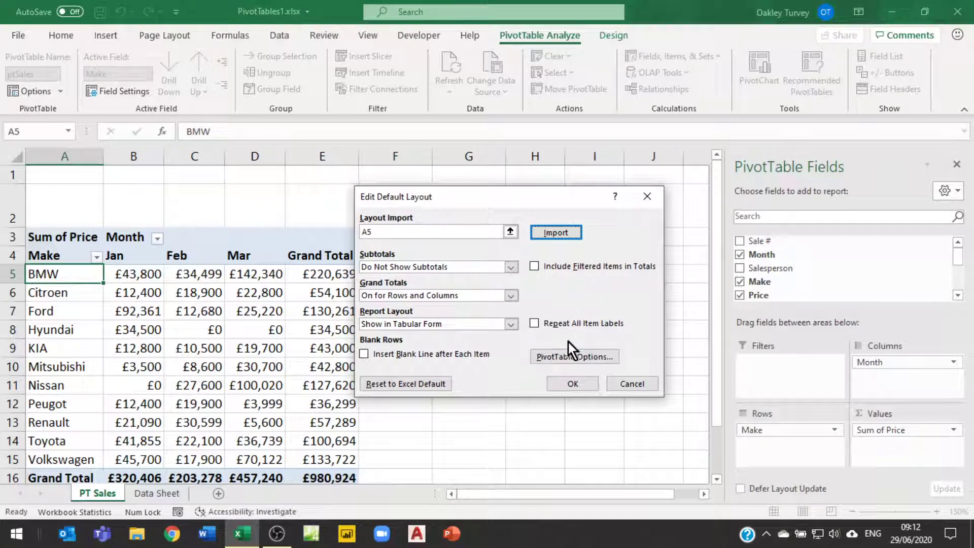
Review the default layout's formatting and data options, and save the default PivotTable layout
click(568, 357)
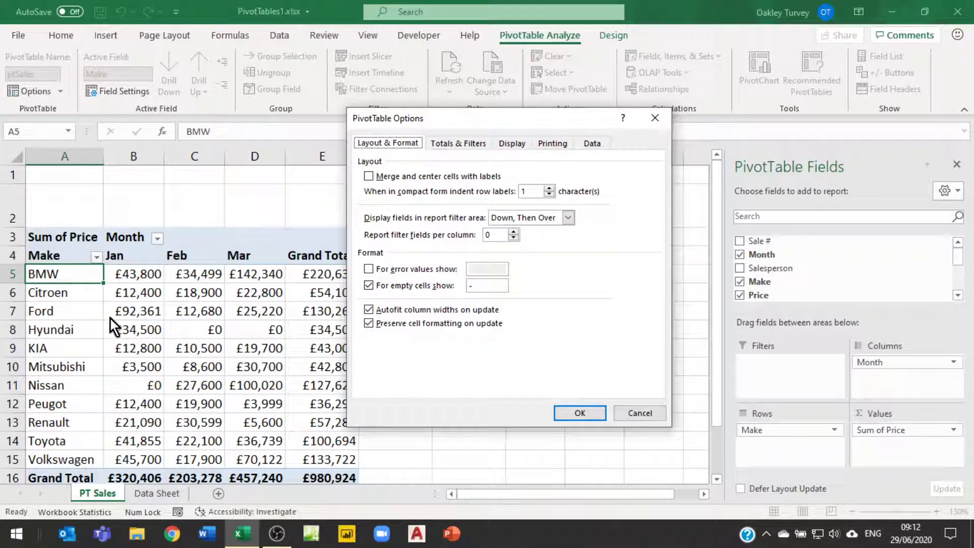
click(593, 143)
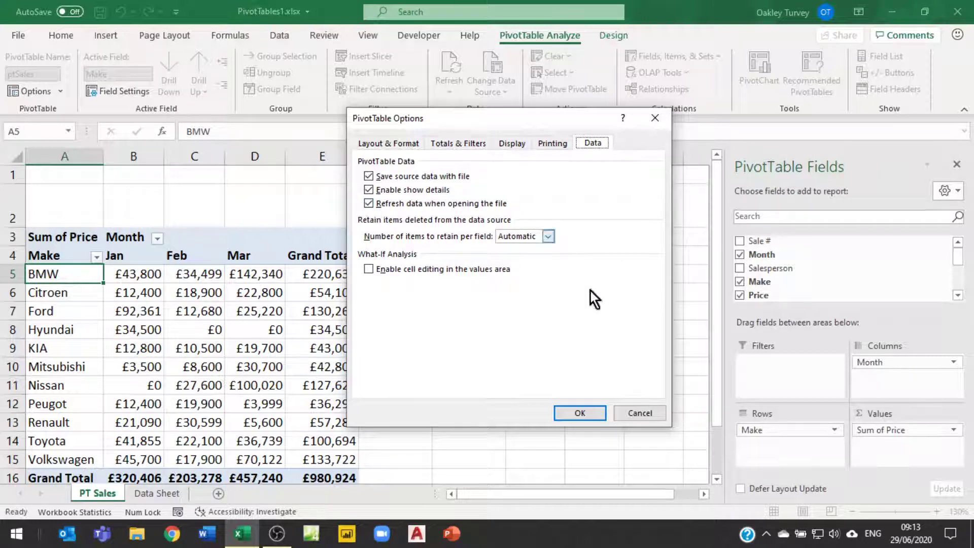
click(590, 417)
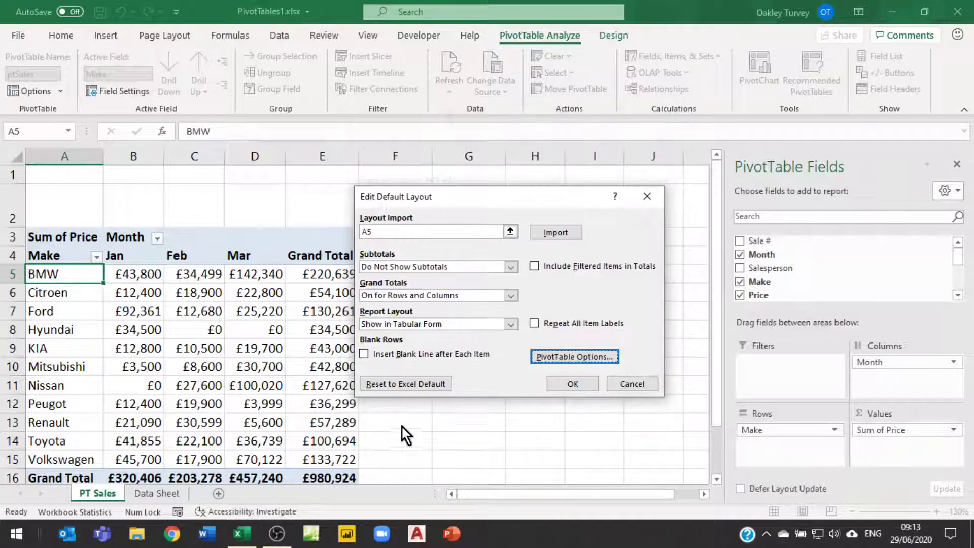
click(566, 356)
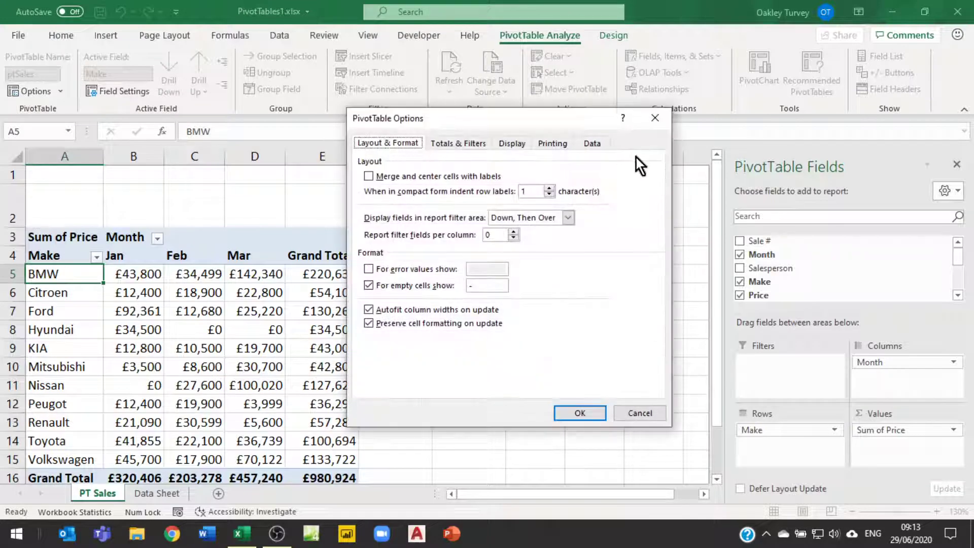
click(585, 414)
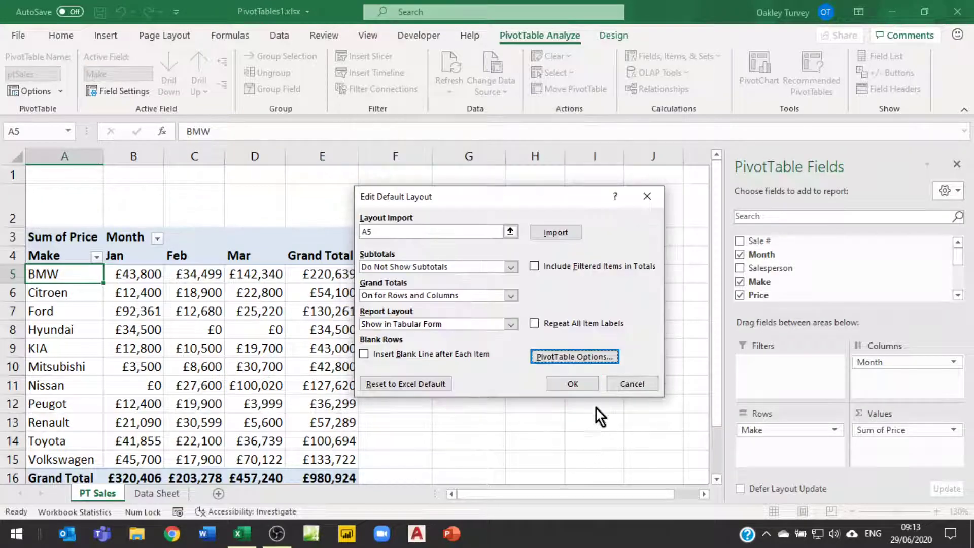
click(573, 380)
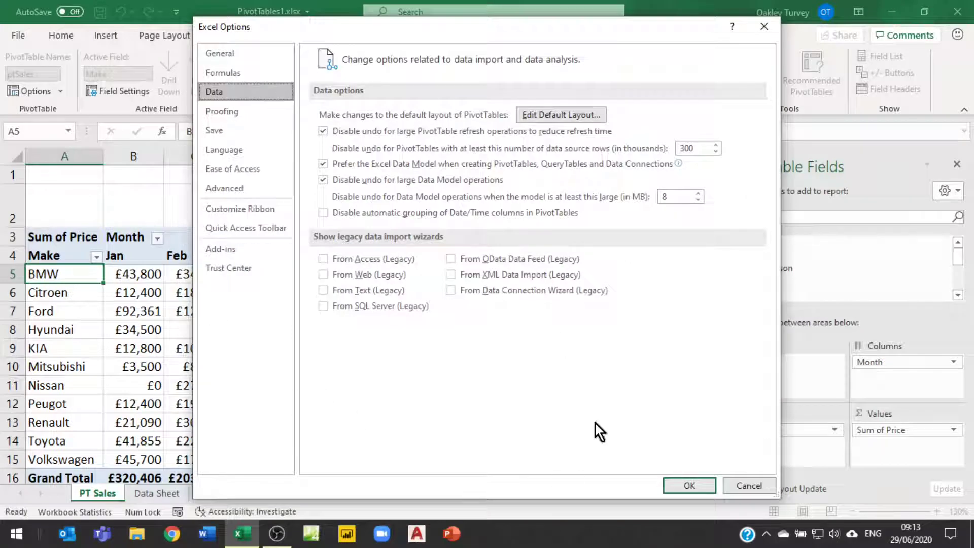
click(690, 487)
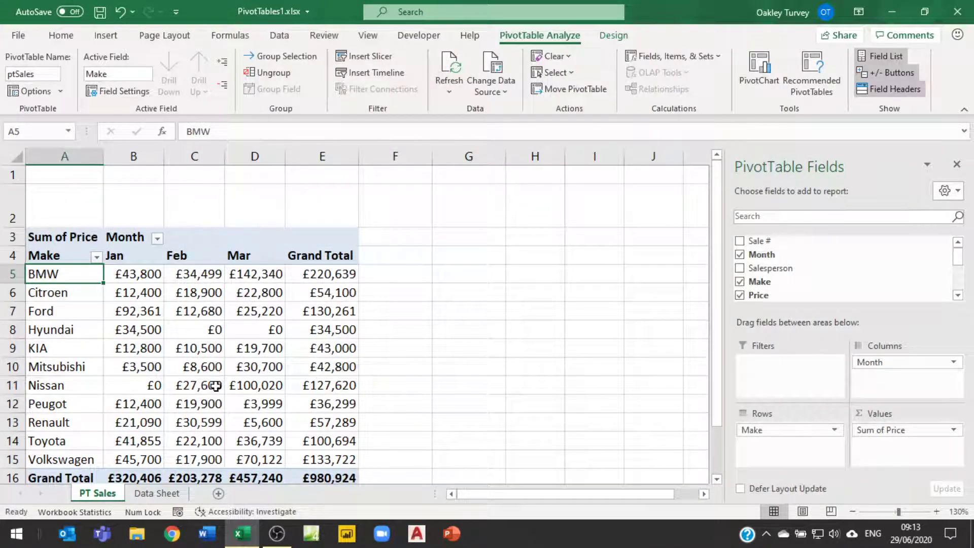
Switch the pivot table's report layout to Compact Form and inspect the row and column label headings
mouse_move(319, 281)
click(612, 35)
click(107, 90)
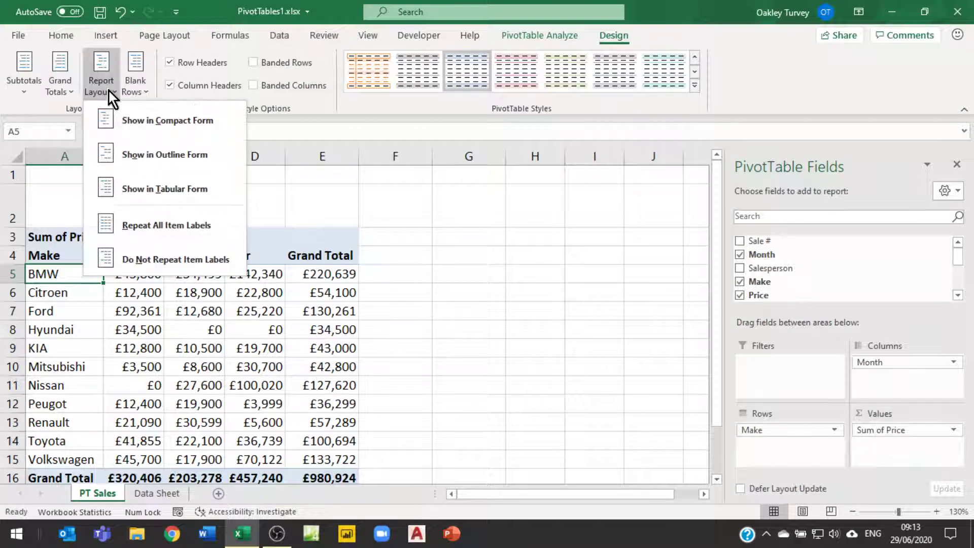
click(136, 120)
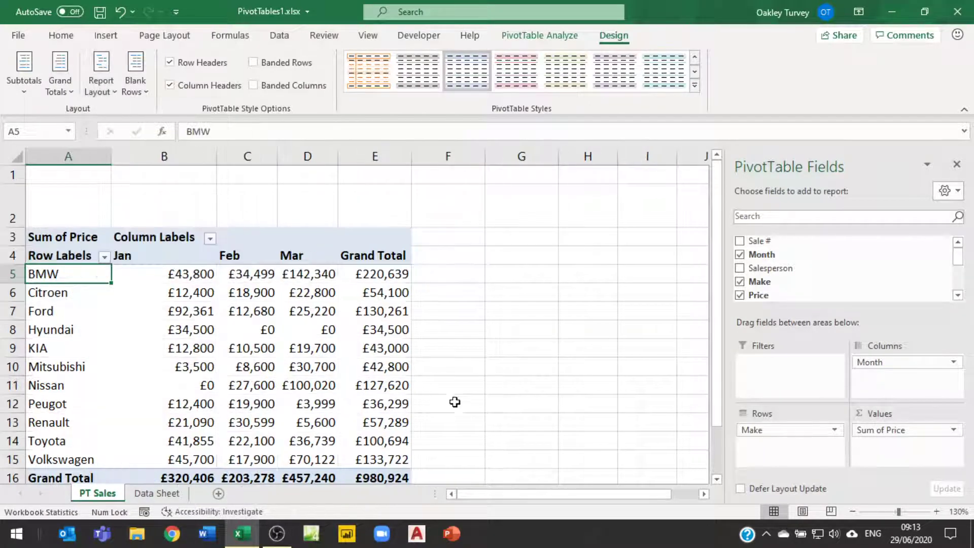
click(61, 257)
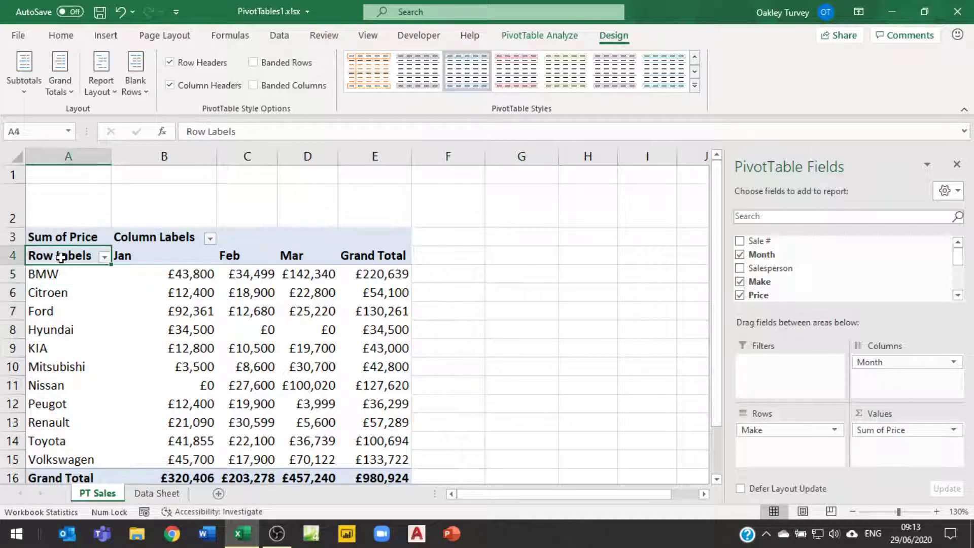
click(155, 239)
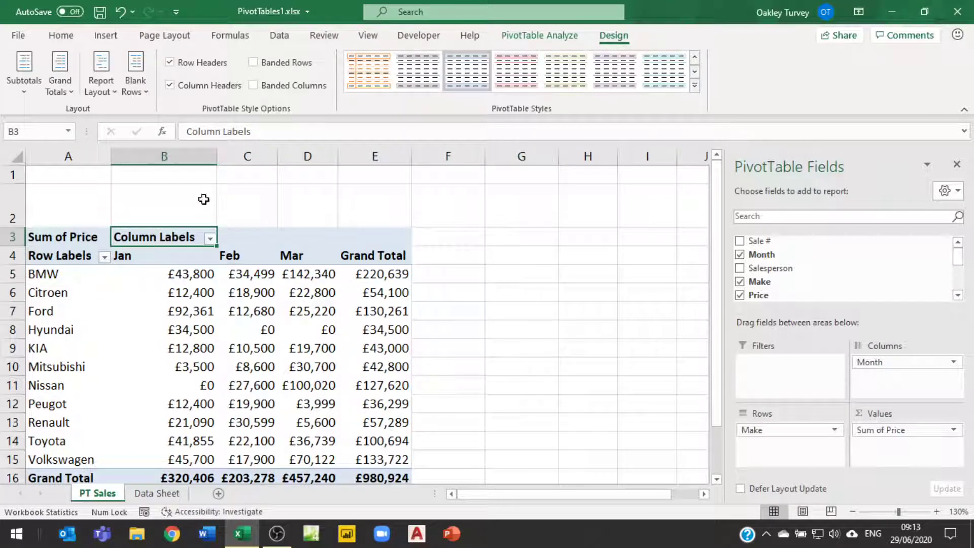
Return the report layout to Tabular Form and inspect the Make and Month headings
click(144, 87)
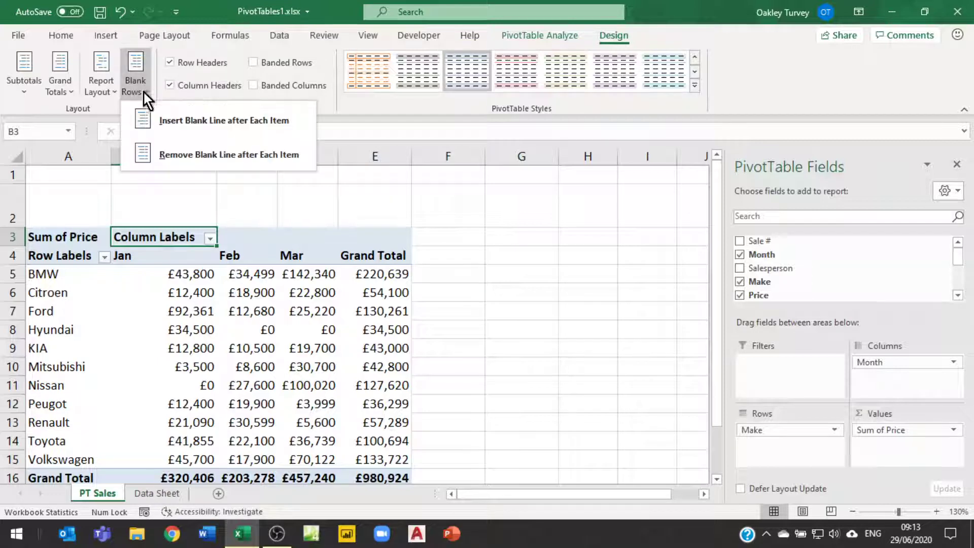
click(109, 92)
click(141, 191)
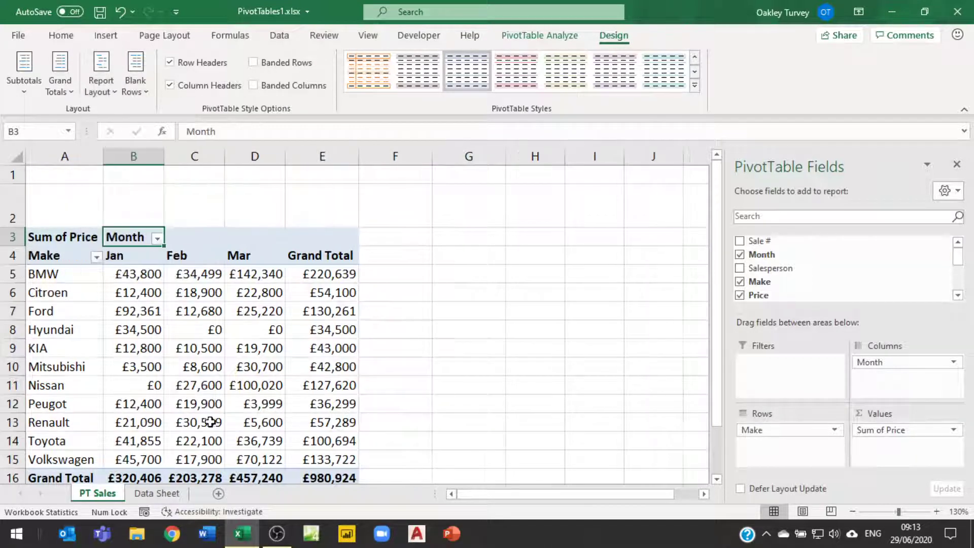
click(45, 256)
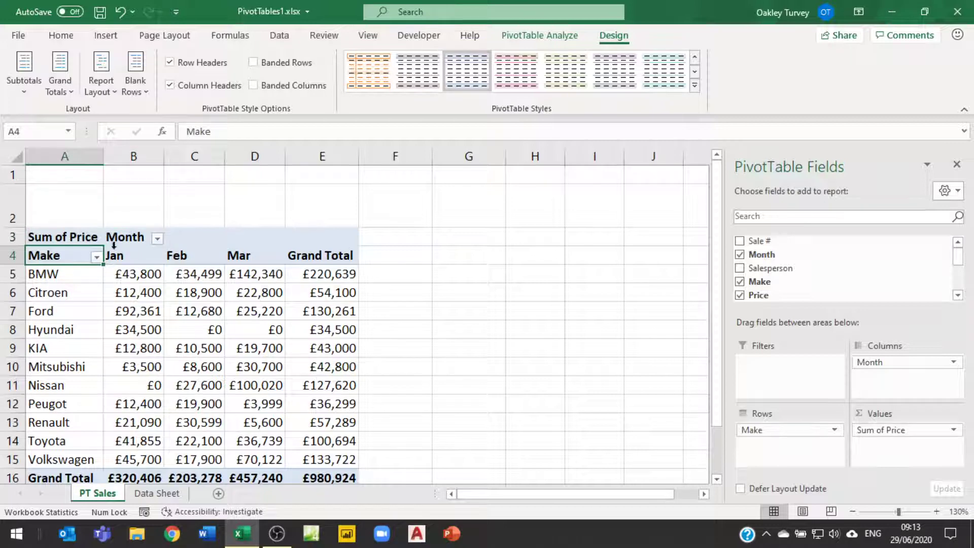
click(132, 237)
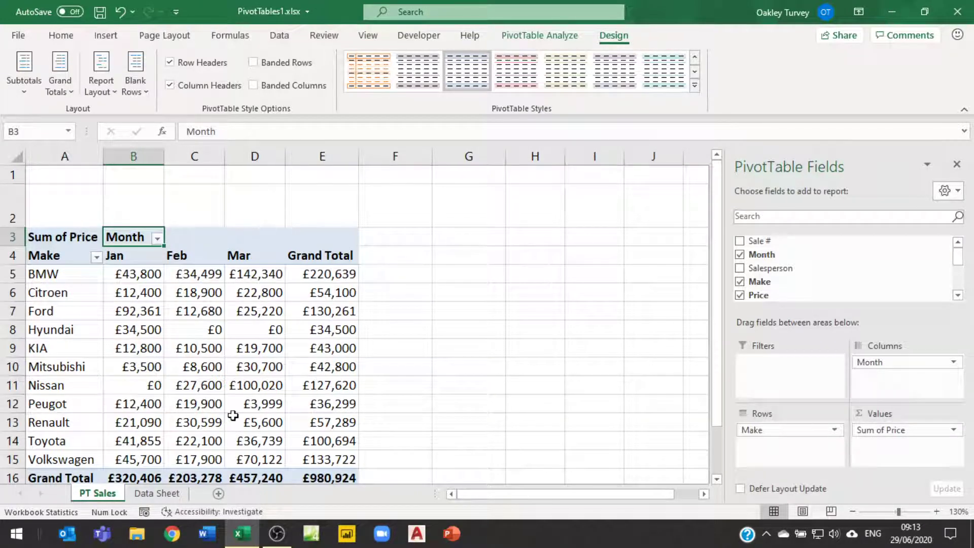
Add the Salesperson field to the pivot table as a report filter
mouse_move(233, 415)
mouse_move(125, 383)
click(139, 276)
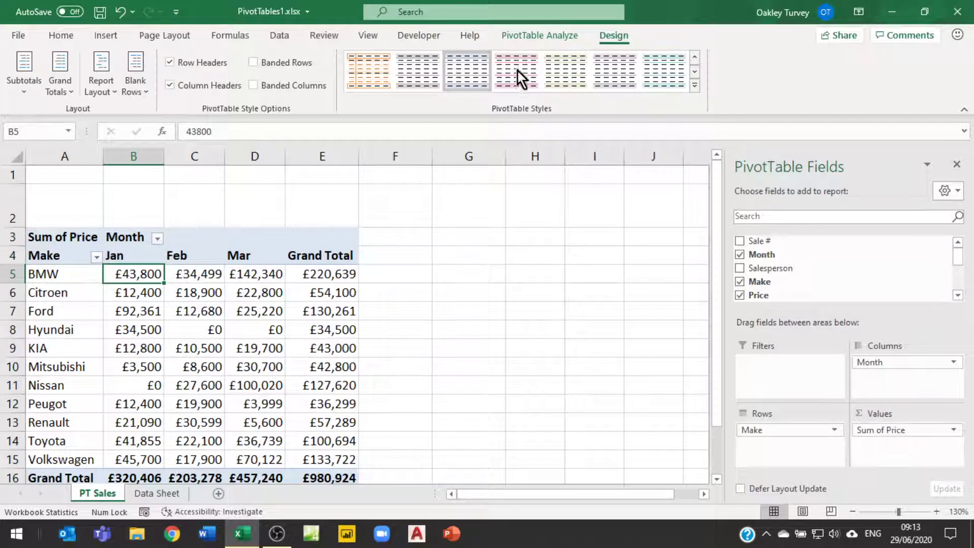
click(540, 35)
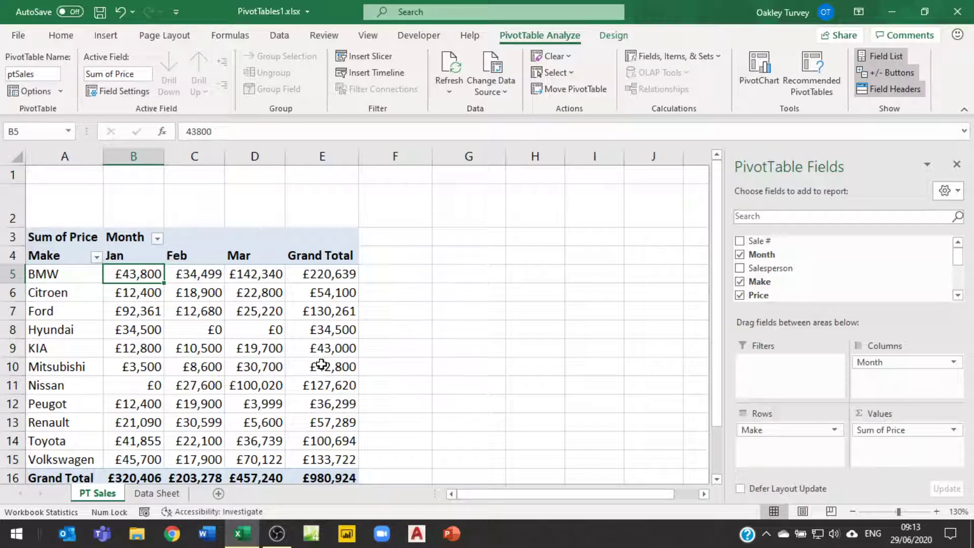
click(62, 92)
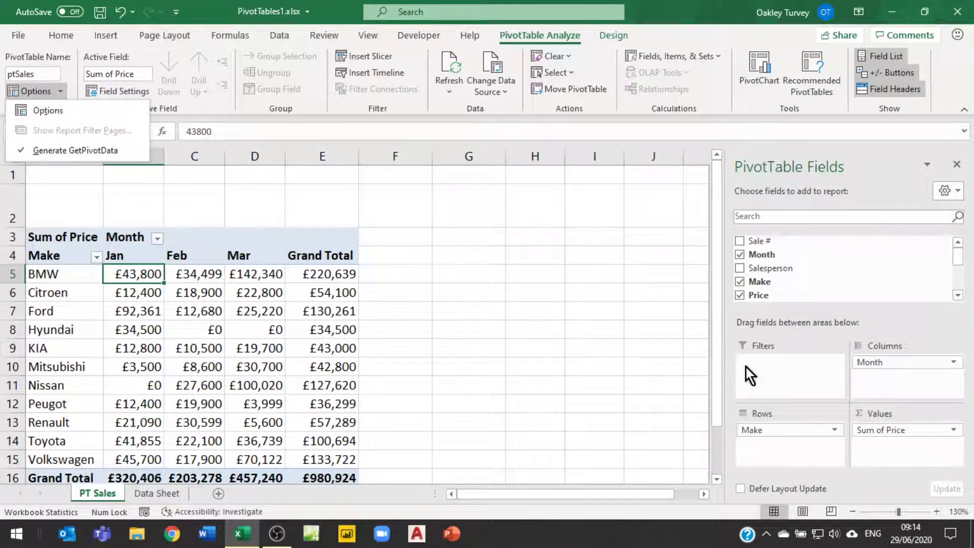
click(774, 266)
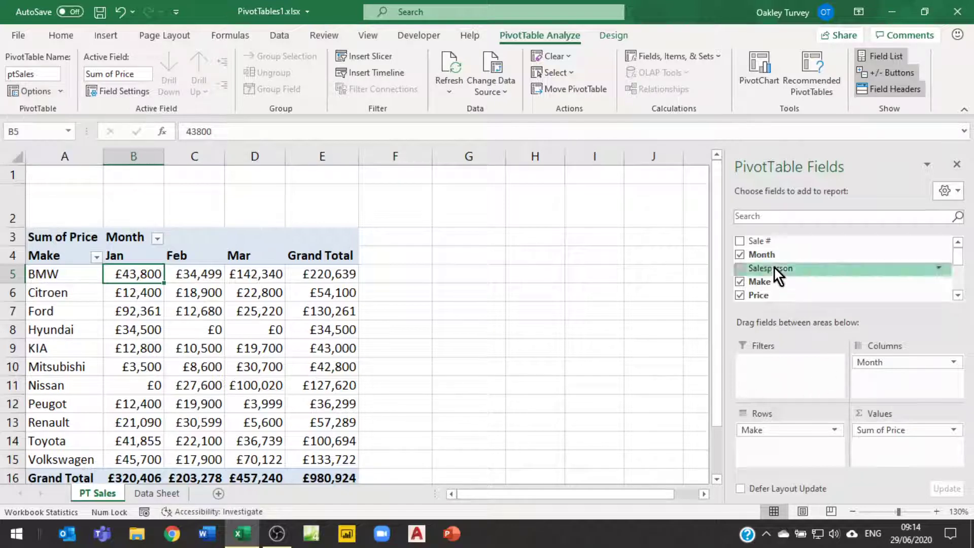
drag(774, 266, 794, 383)
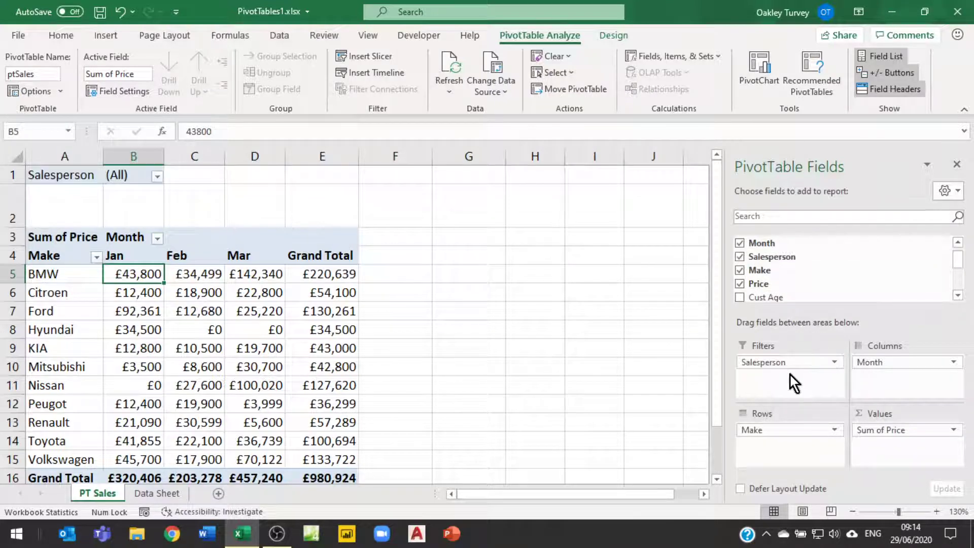
Try filtering the pivot table to the first listed salesperson and reset the Salesperson filter to (All)
click(157, 176)
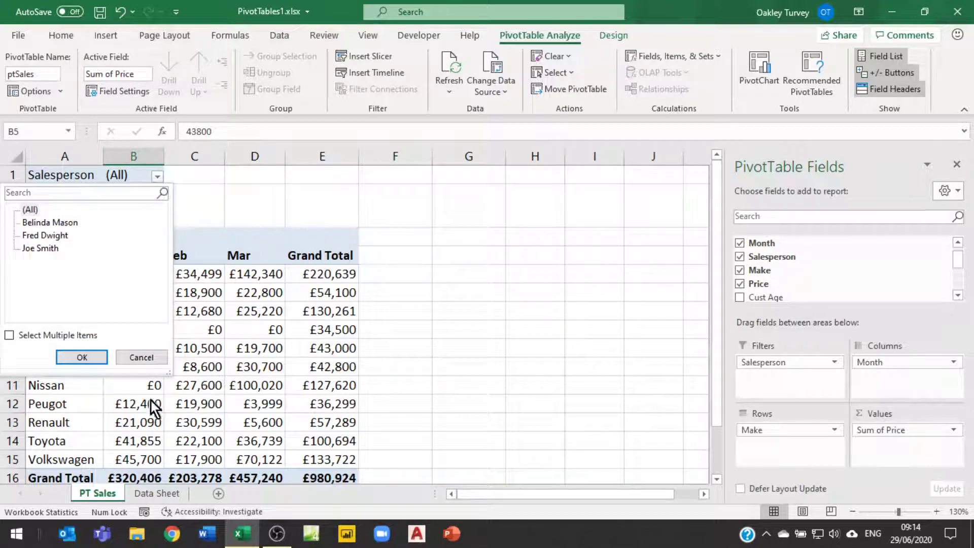
click(45, 223)
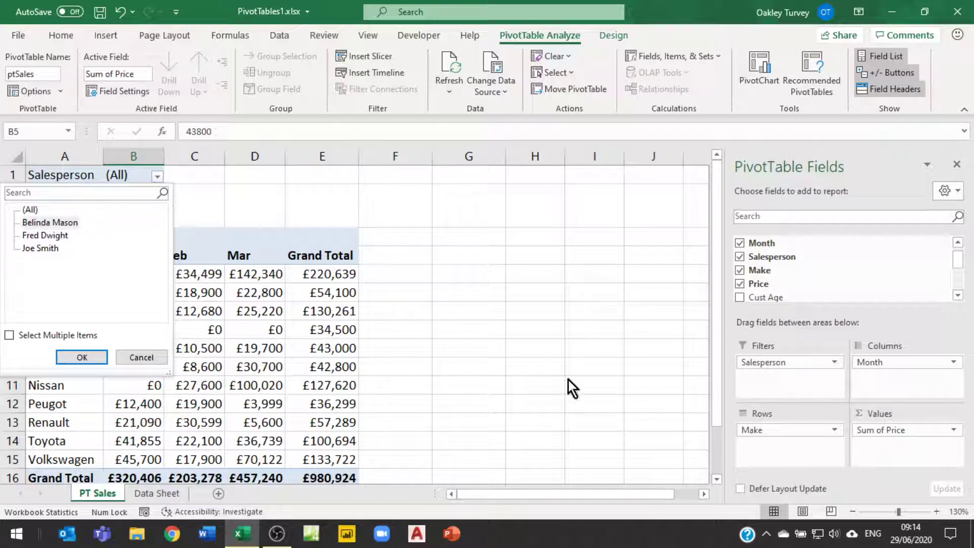
click(77, 357)
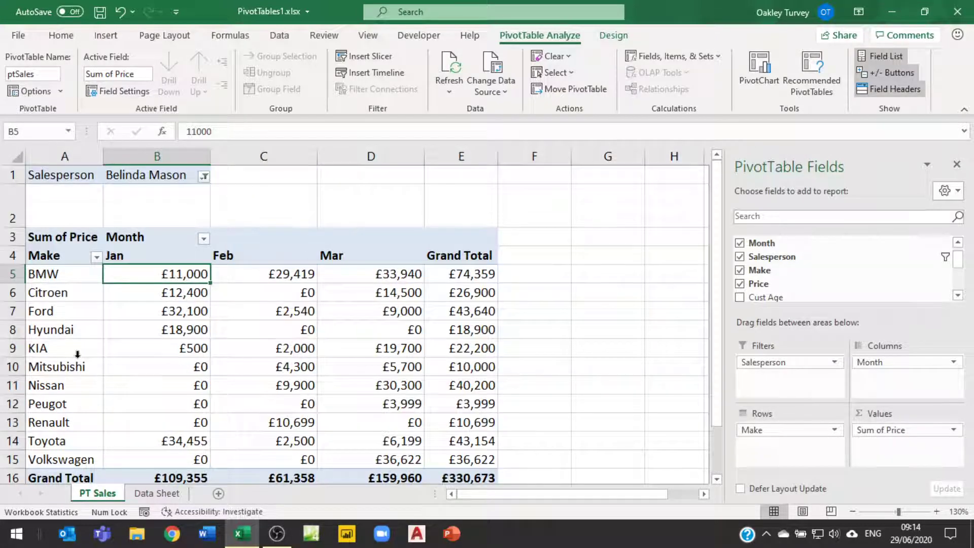
click(203, 176)
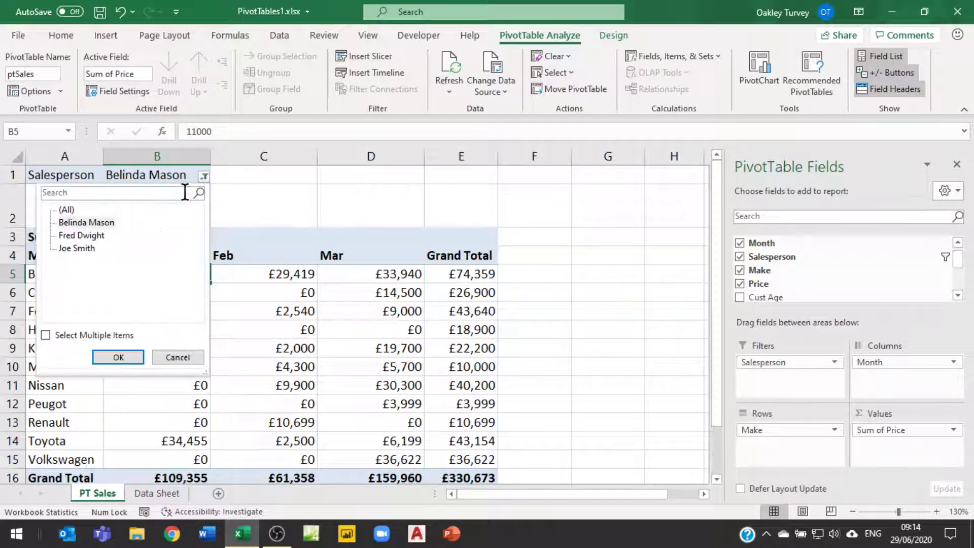
click(67, 209)
click(118, 357)
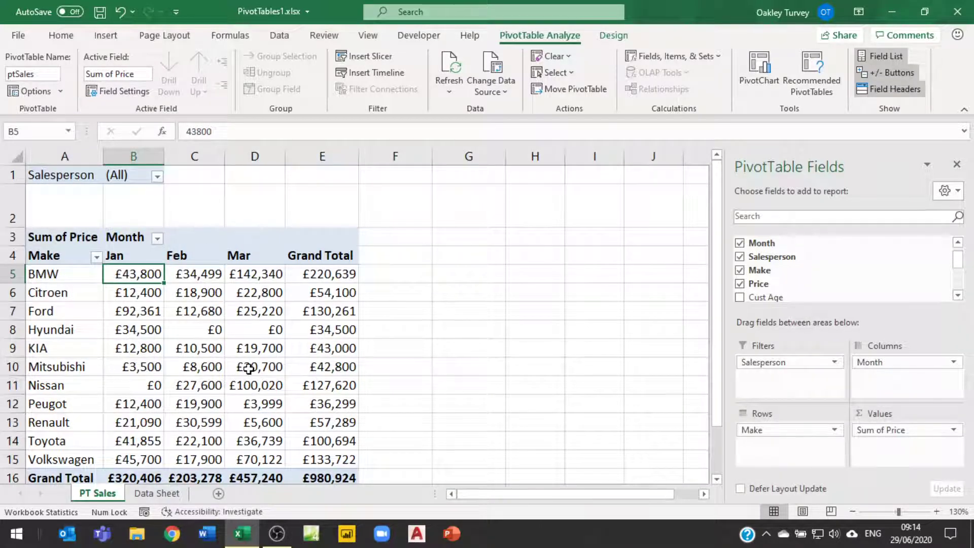
Generate separate report filter pages for the Salesperson field and look through each salesperson's sheet
click(60, 91)
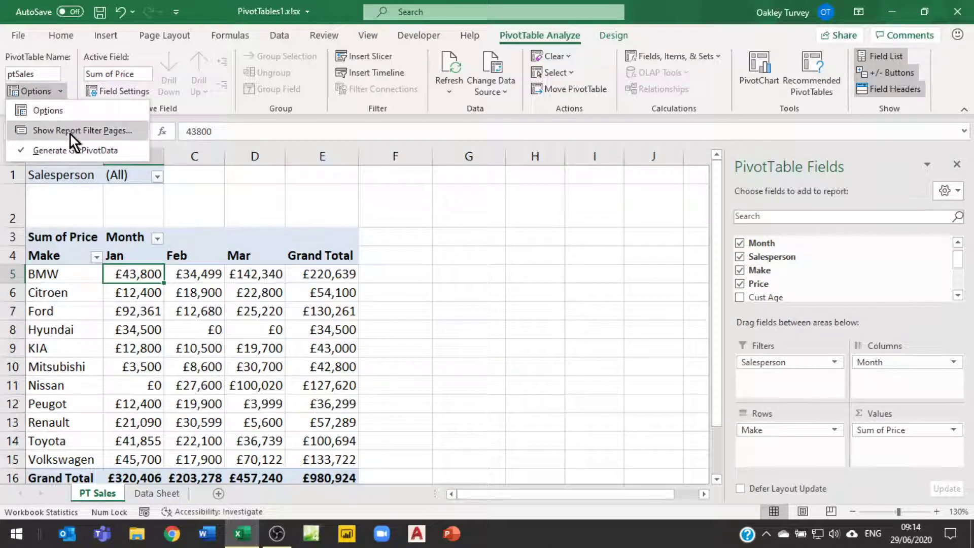
click(93, 131)
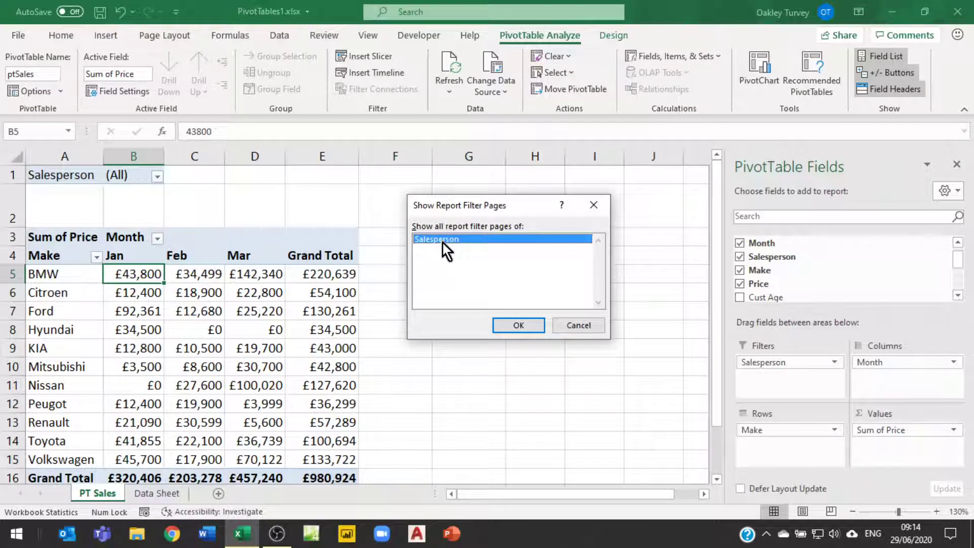
click(509, 325)
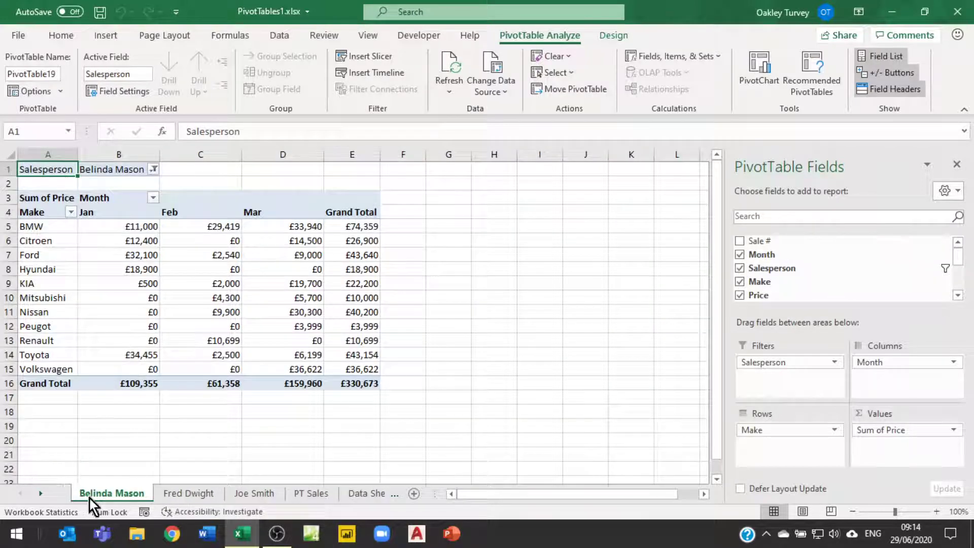
click(172, 494)
click(252, 496)
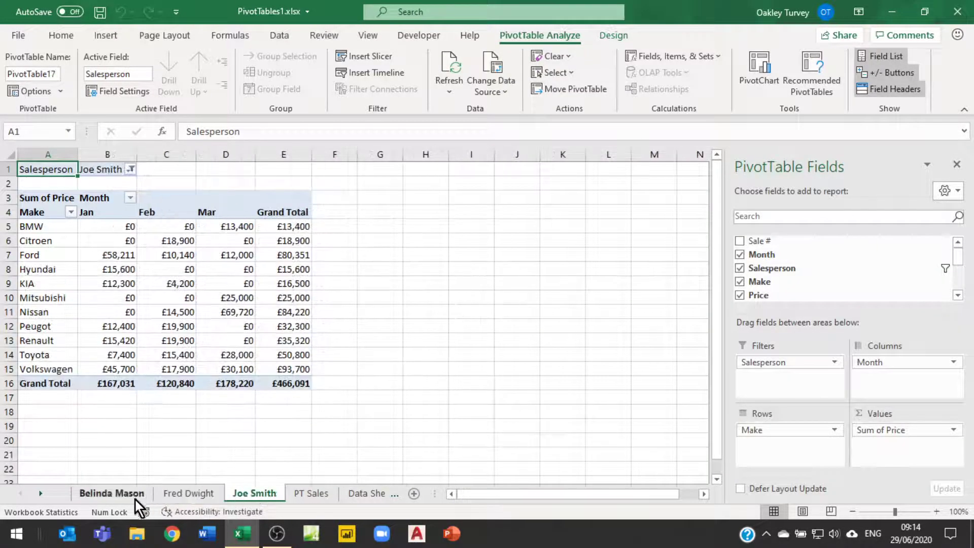
click(105, 492)
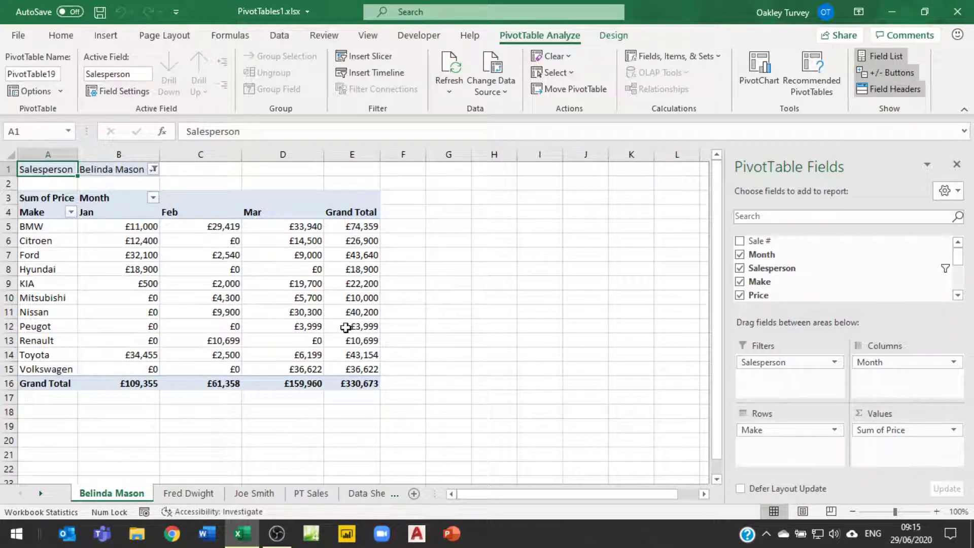
Try switching the first salesperson sheet's Salesperson filter to the second listed salesperson, and set it back to the first
mouse_move(348, 327)
click(153, 170)
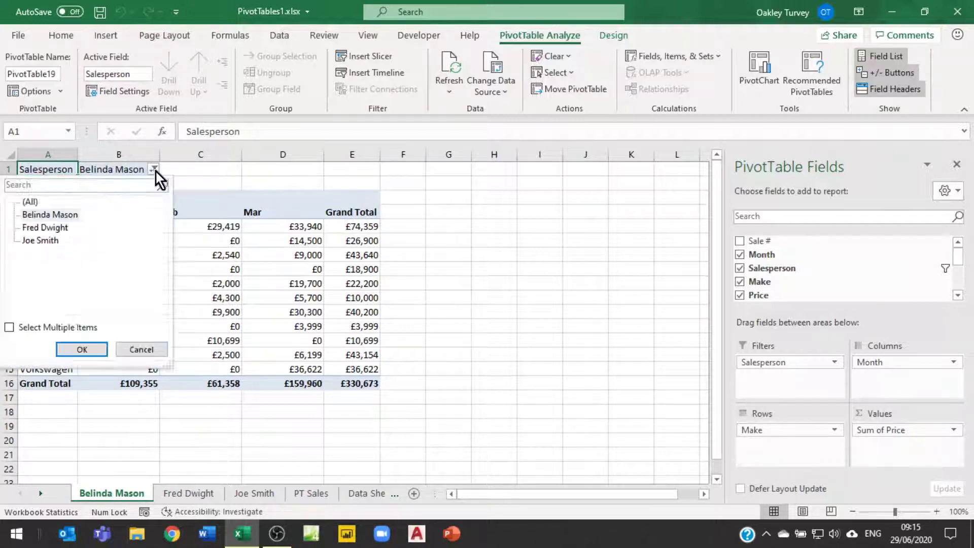
click(60, 229)
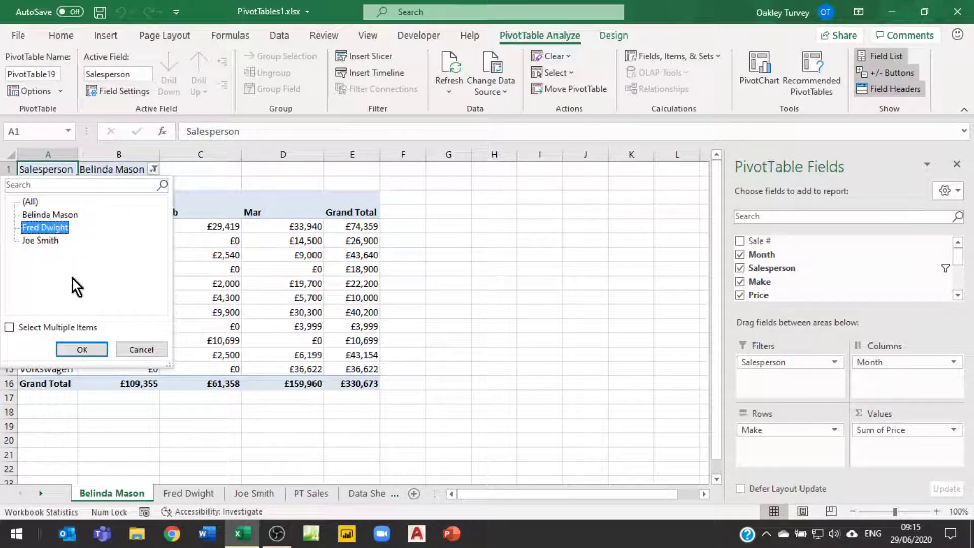
click(82, 350)
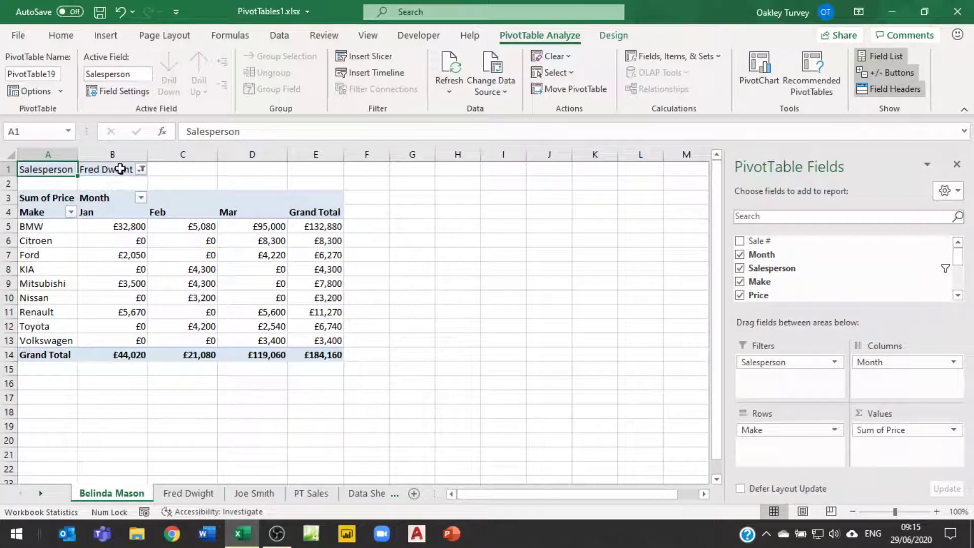
click(140, 170)
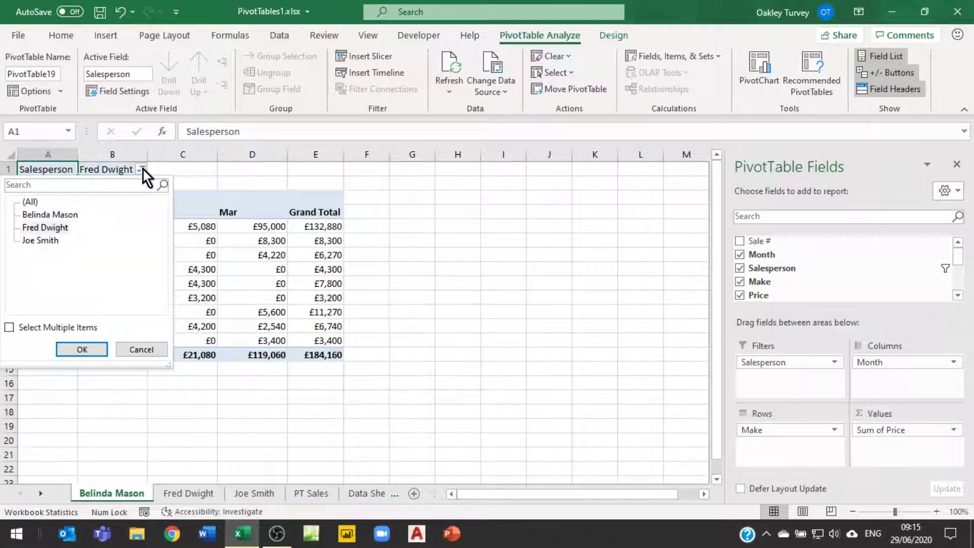
click(55, 215)
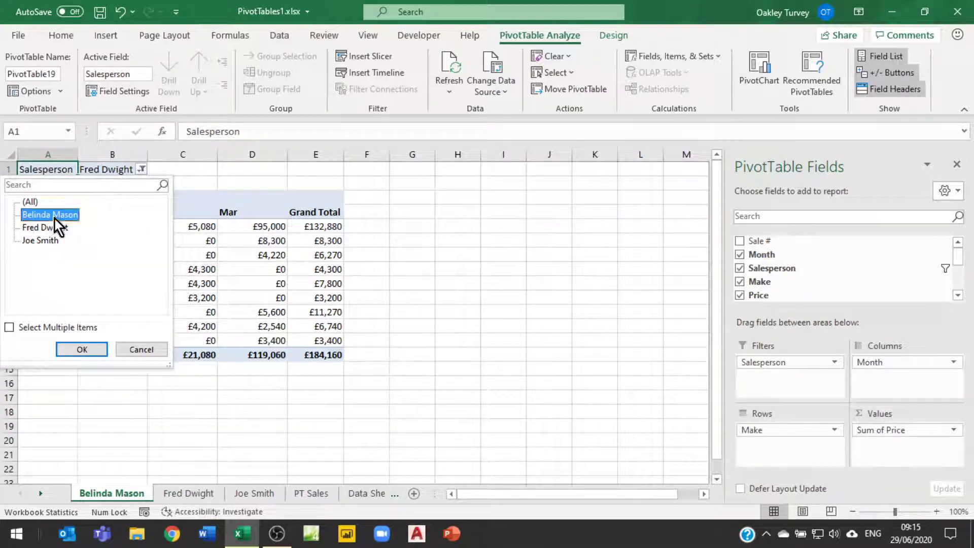
click(83, 351)
Try setting the same sheet's Salesperson filter to (All) and restore the first listed salesperson
click(153, 169)
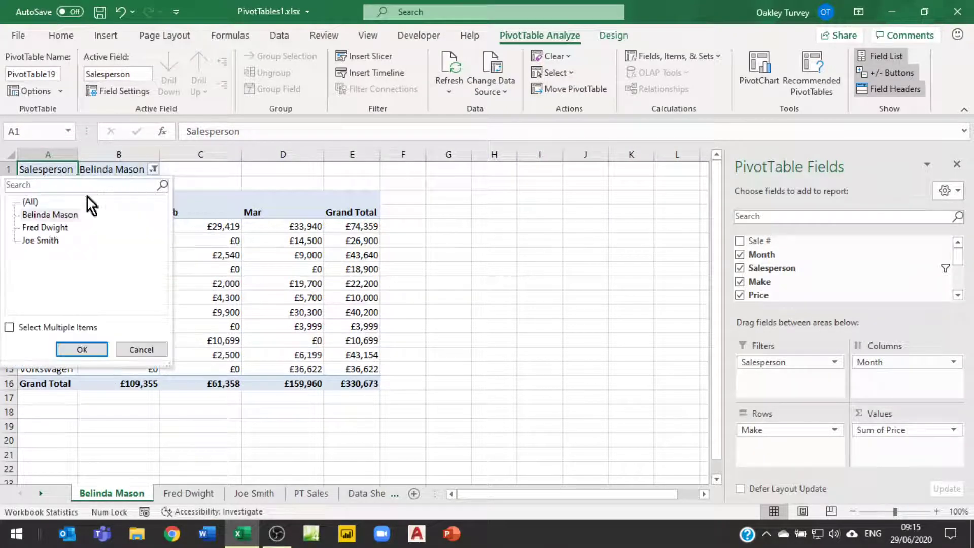
click(77, 348)
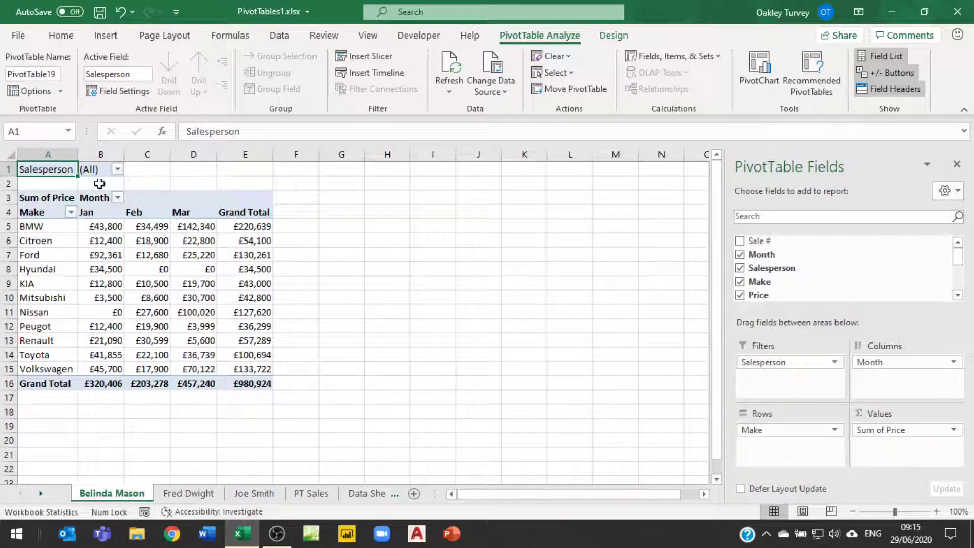
click(117, 169)
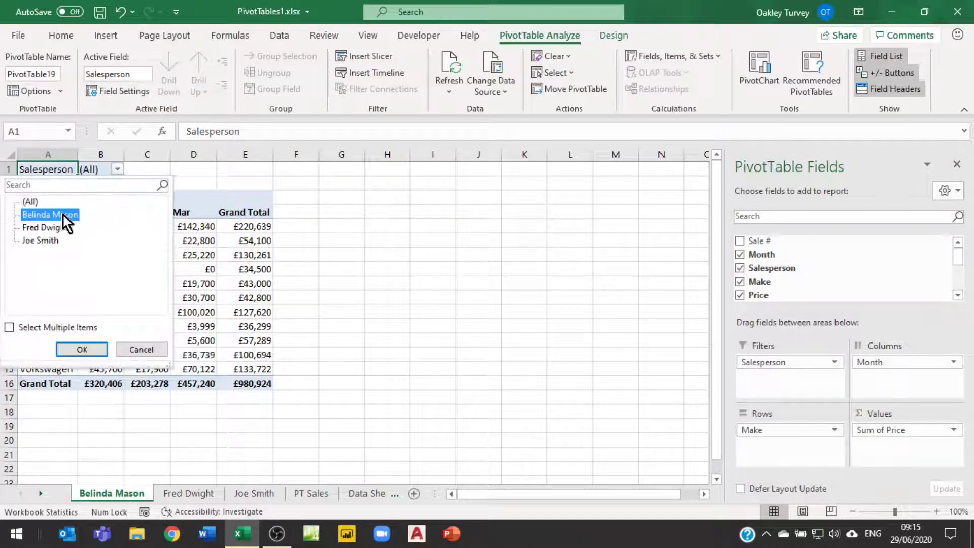
click(156, 348)
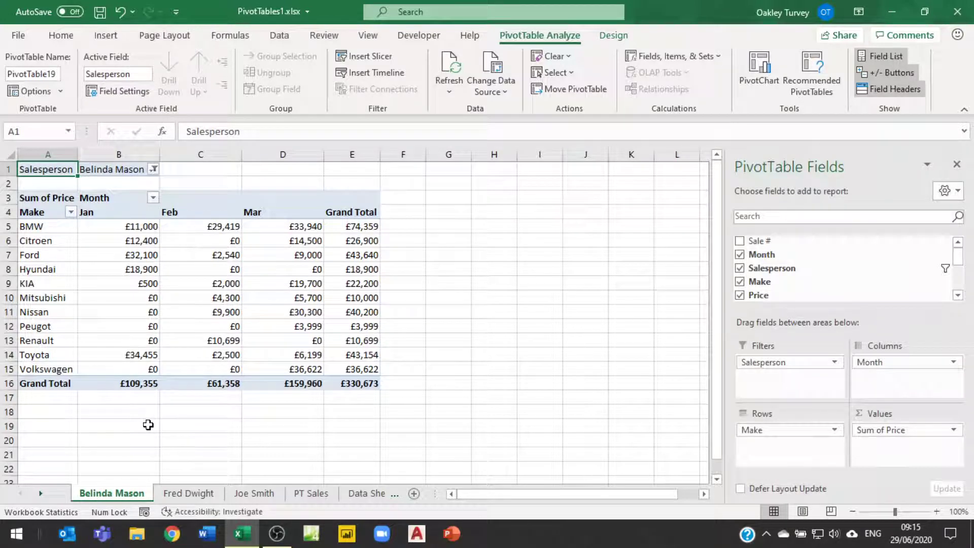
Delete the three salesperson sheets together and remove the Salesperson field from the PT Sales pivot table's filters
shift+click(260, 494)
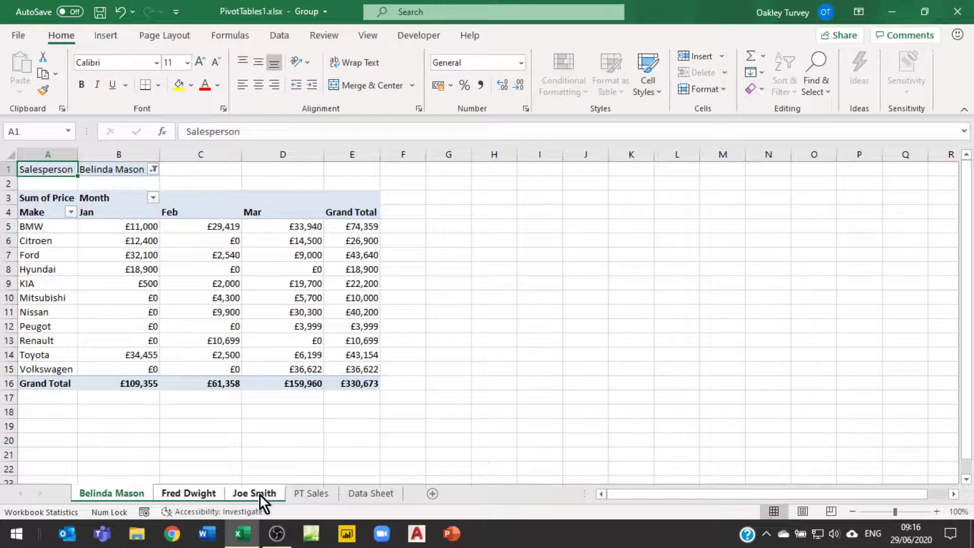
right_click(260, 495)
key(Escape)
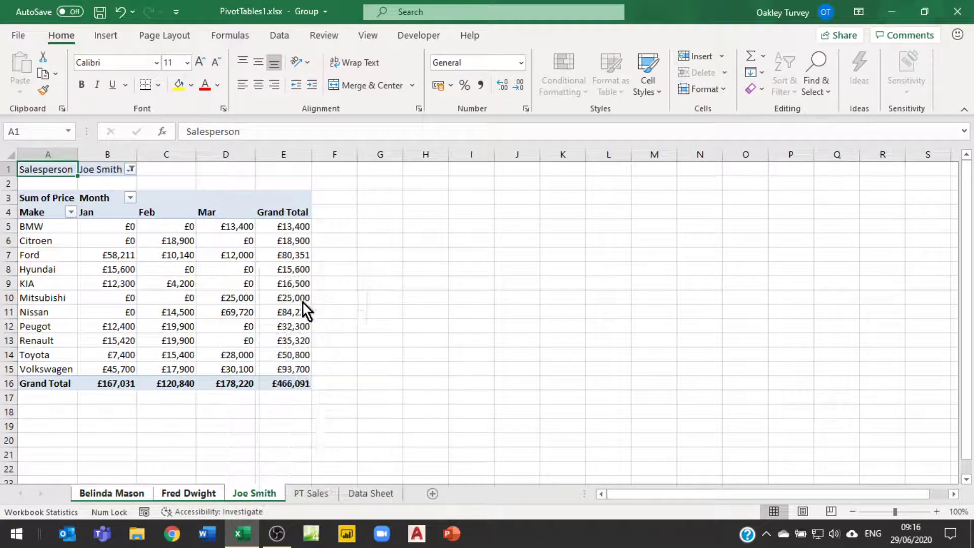
click(462, 307)
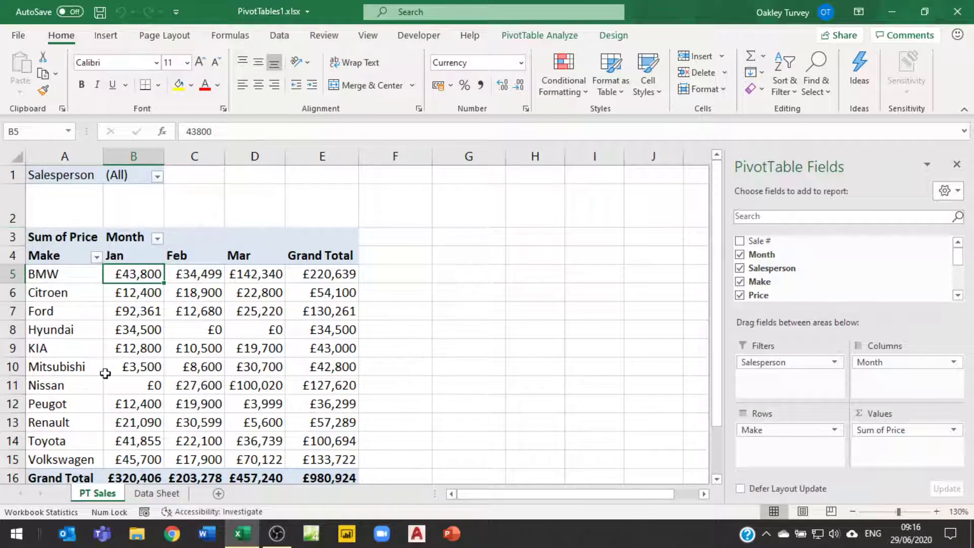
mouse_move(115, 349)
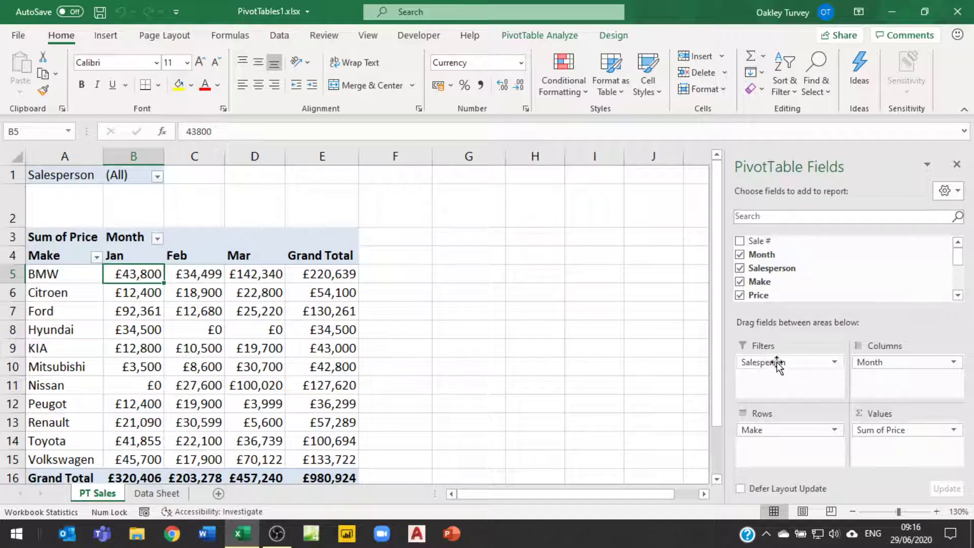
drag(778, 363, 589, 348)
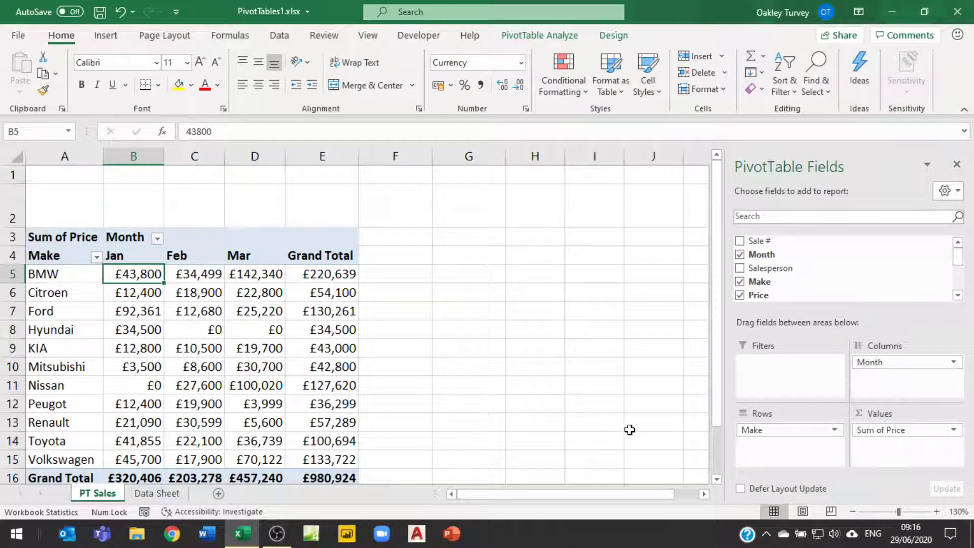
Check the Generate GetPivotData setting in the ptSales pivot table's options from the BMW row label
click(65, 274)
click(547, 37)
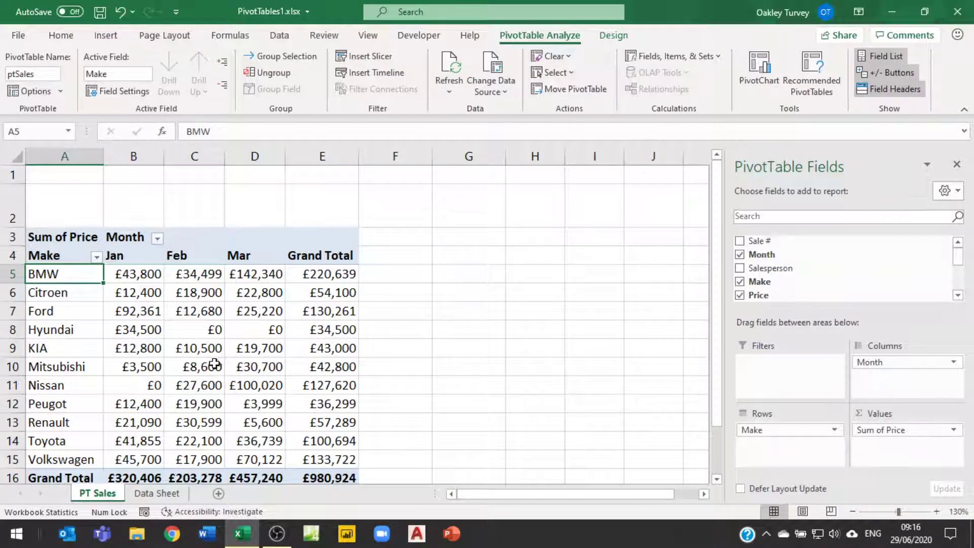
mouse_move(231, 357)
click(60, 92)
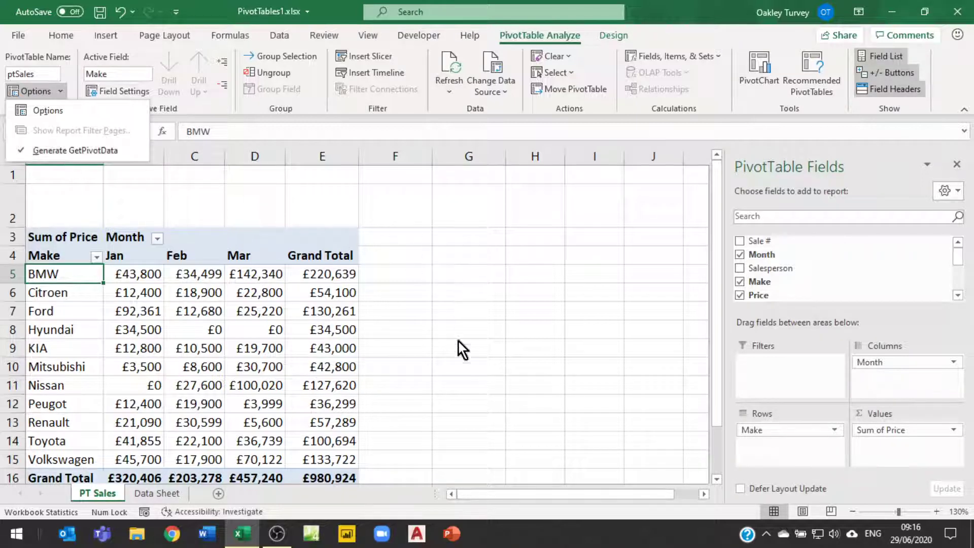
Examine how the pivot table's value cells relate to their Make and Month labels, focusing on BMW sales for Jan
click(136, 274)
click(136, 274)
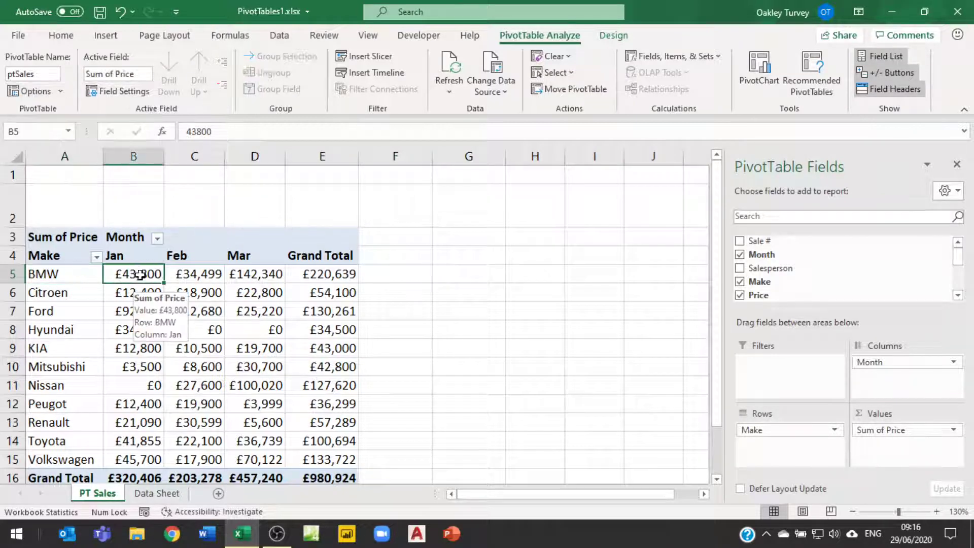
click(58, 276)
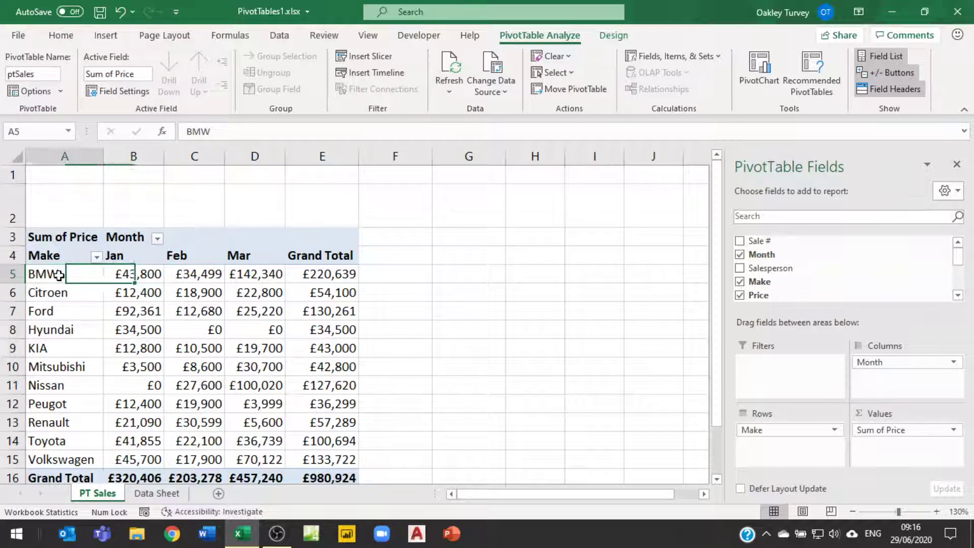
click(140, 274)
click(198, 277)
drag(135, 274, 335, 410)
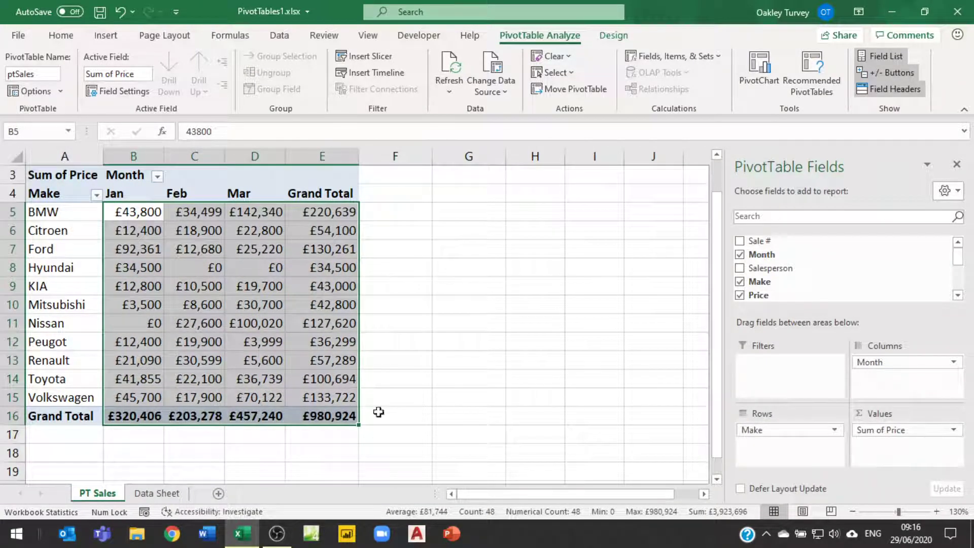
scroll(322, 350, up, 1)
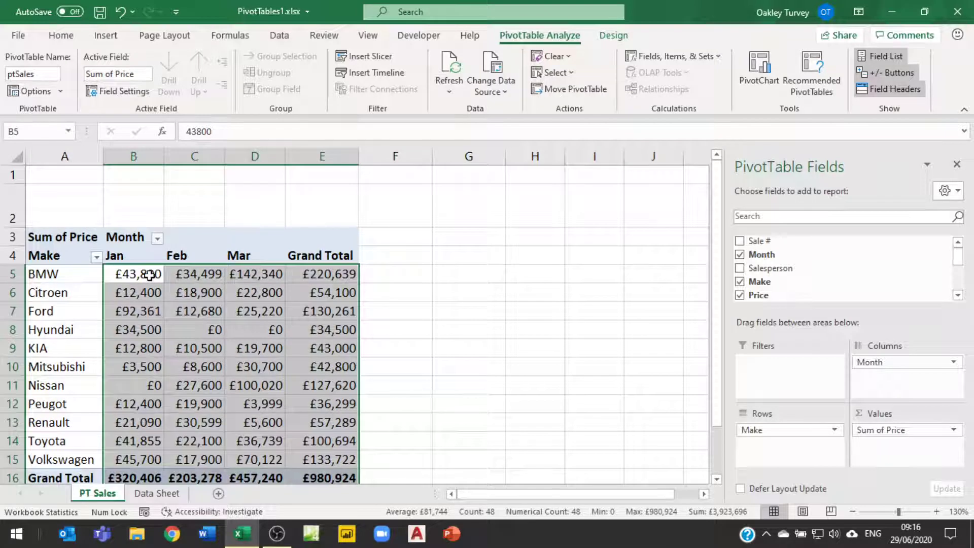
click(149, 275)
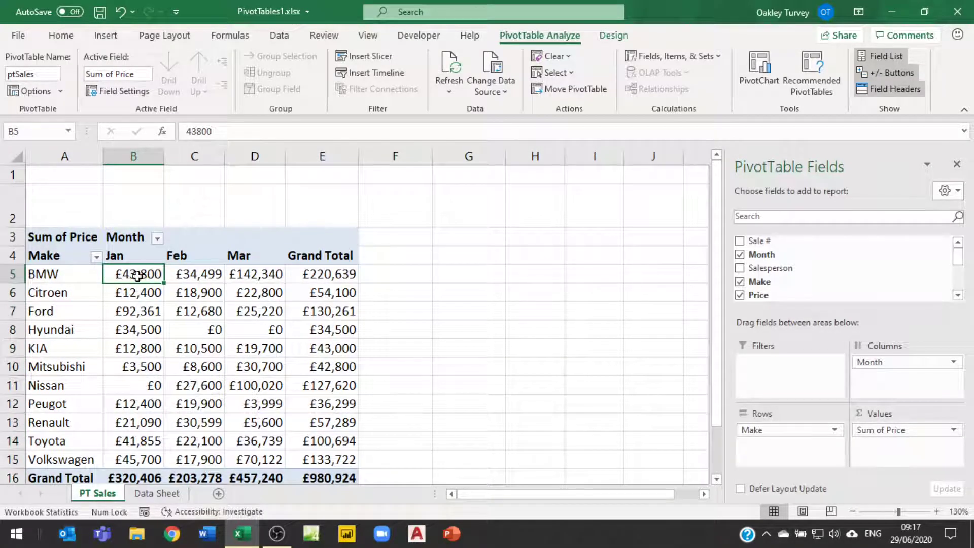
mouse_move(136, 278)
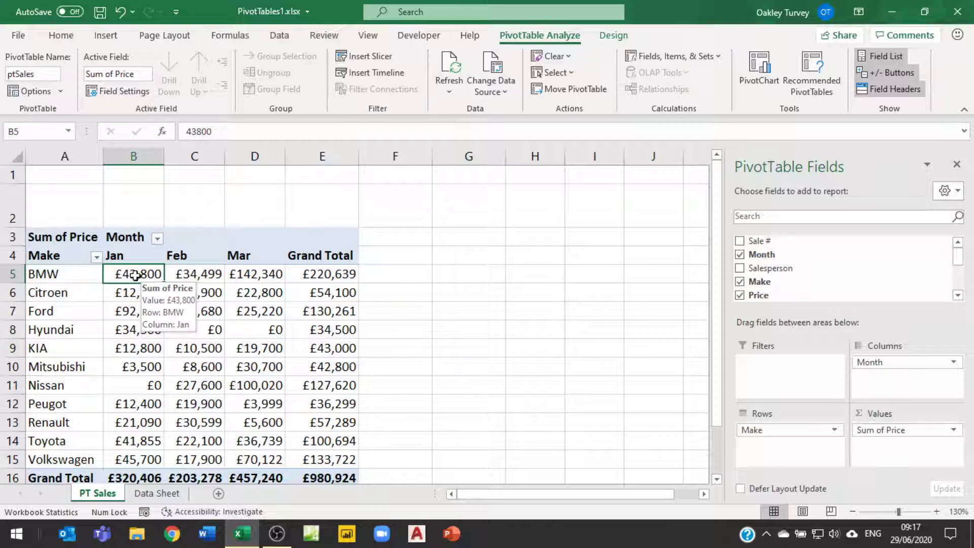
click(96, 274)
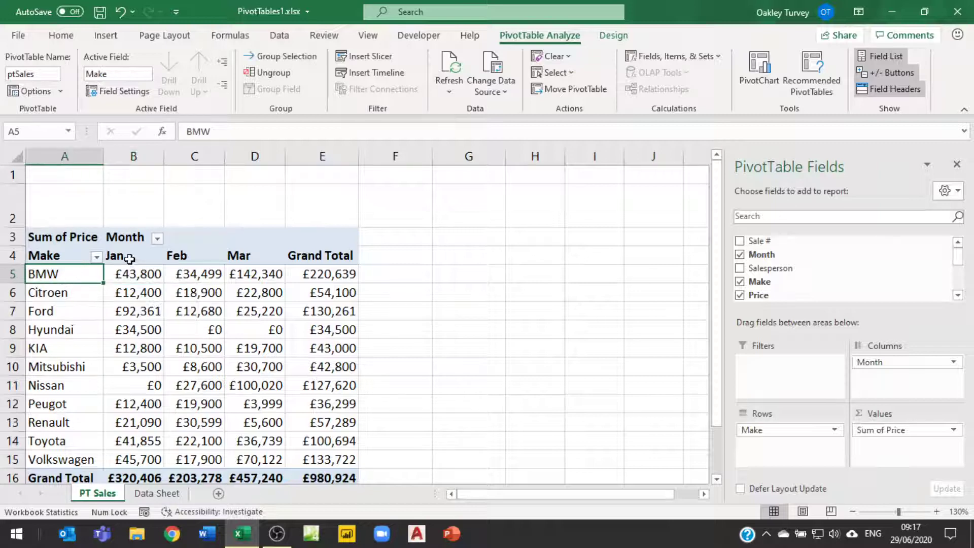
click(130, 257)
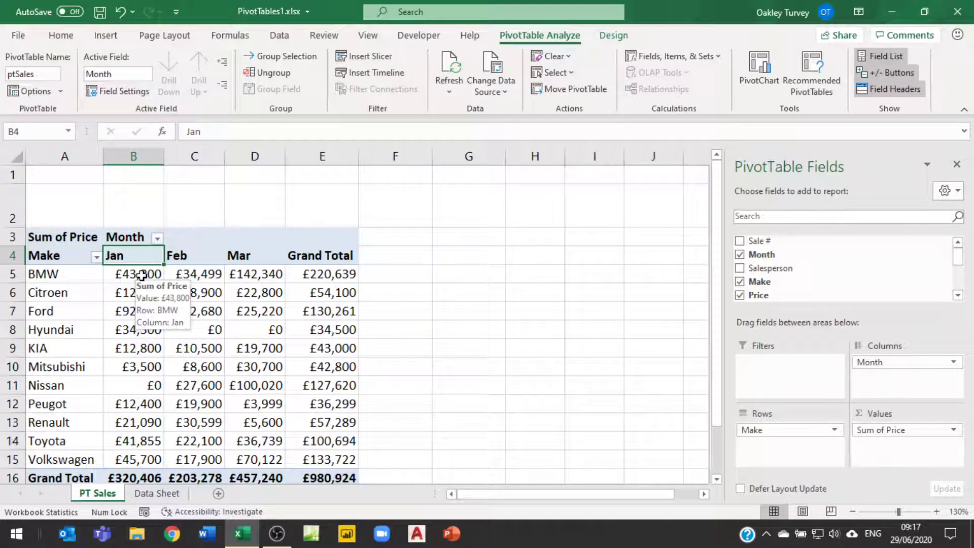
click(142, 277)
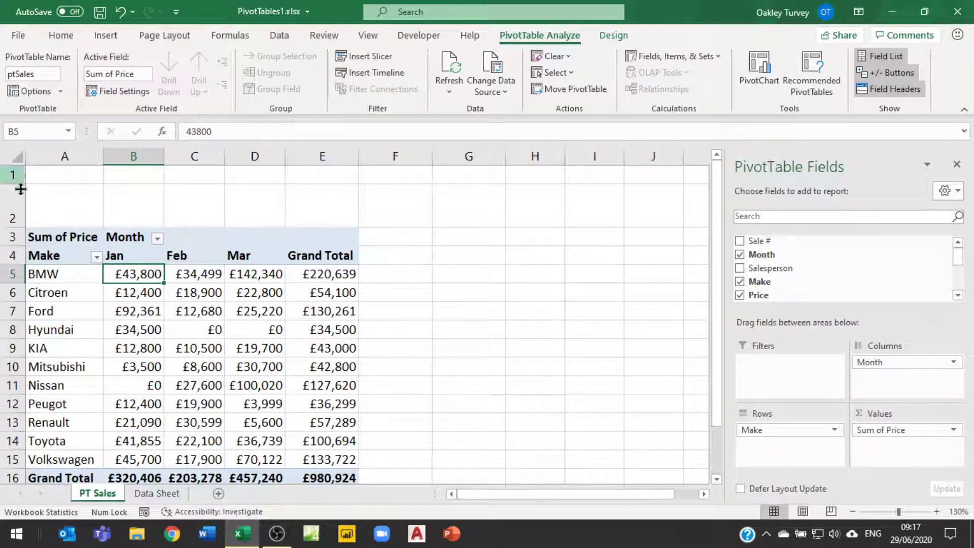
mouse_move(132, 268)
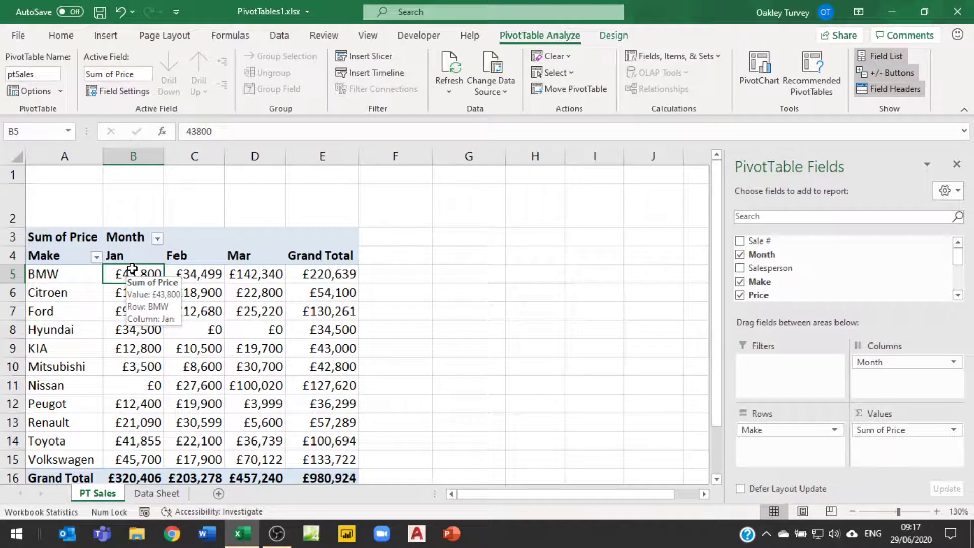
Enter =GETPIVOTDATA("Price",$A$3,"Month","Jan","Make","BMW") in cell H5 by referencing the BMW value for Jan
click(531, 274)
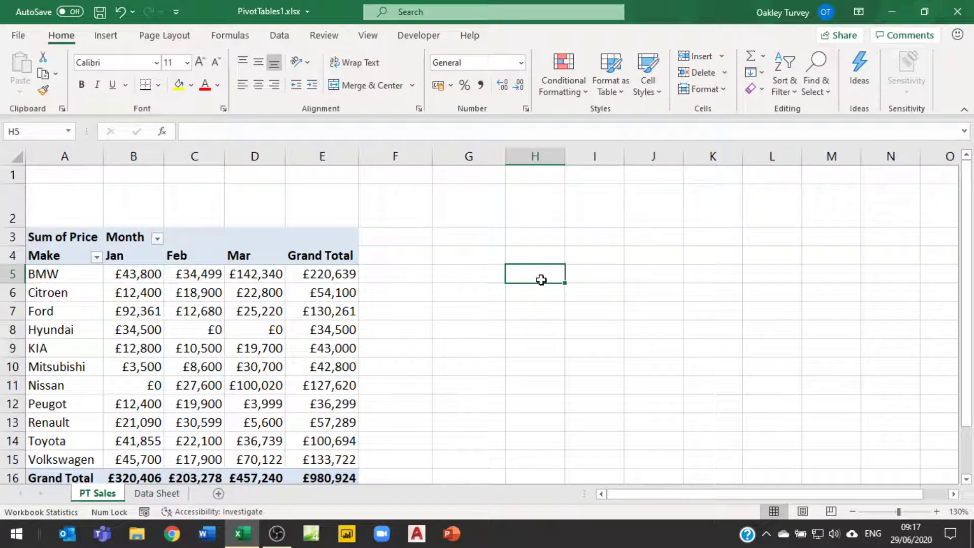
text(=)
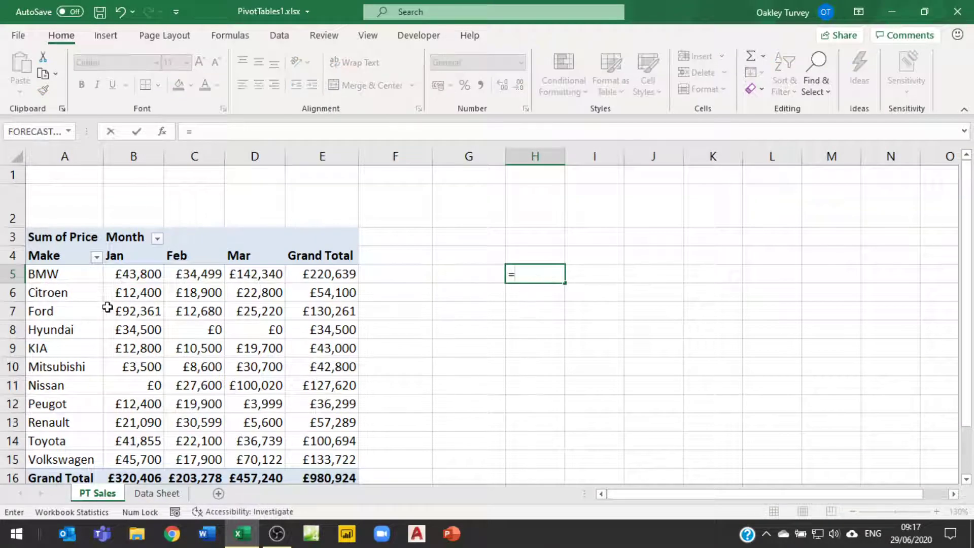
click(135, 275)
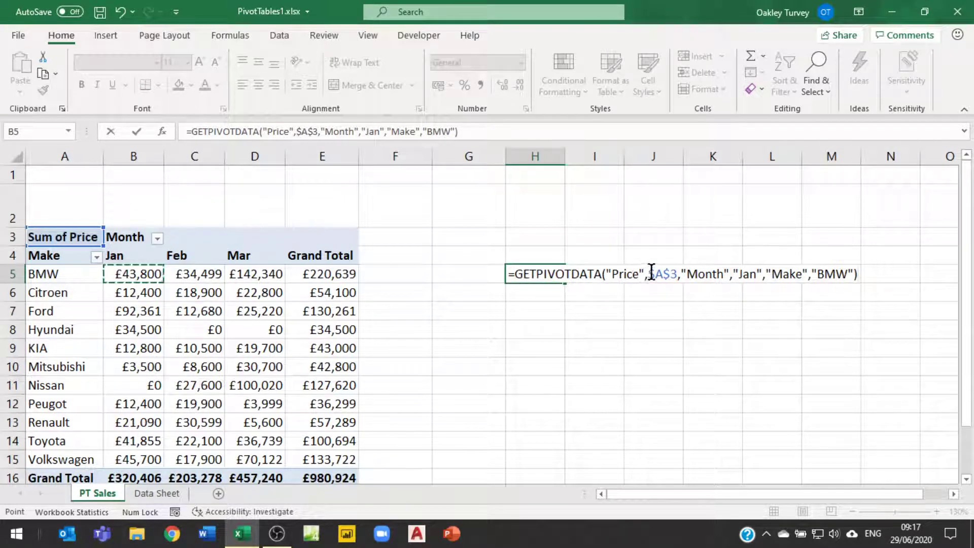
drag(647, 274, 678, 274)
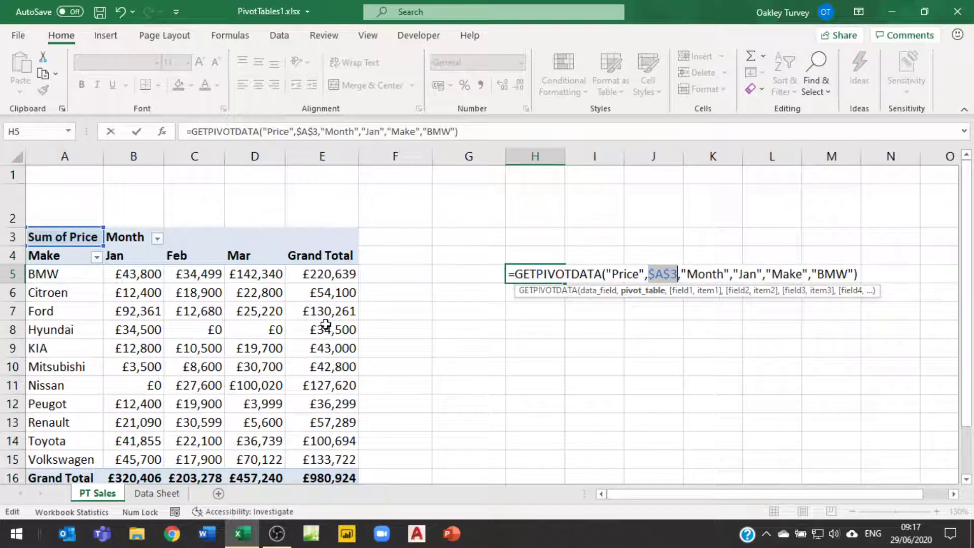
key(Return)
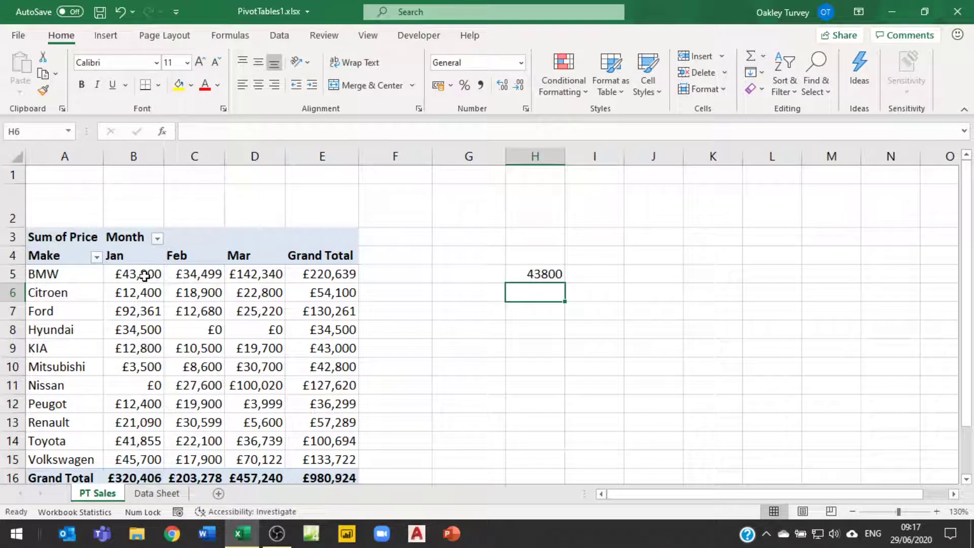
Turn off Generate GetPivotData for the pivot table and recheck the setting
click(59, 274)
click(566, 33)
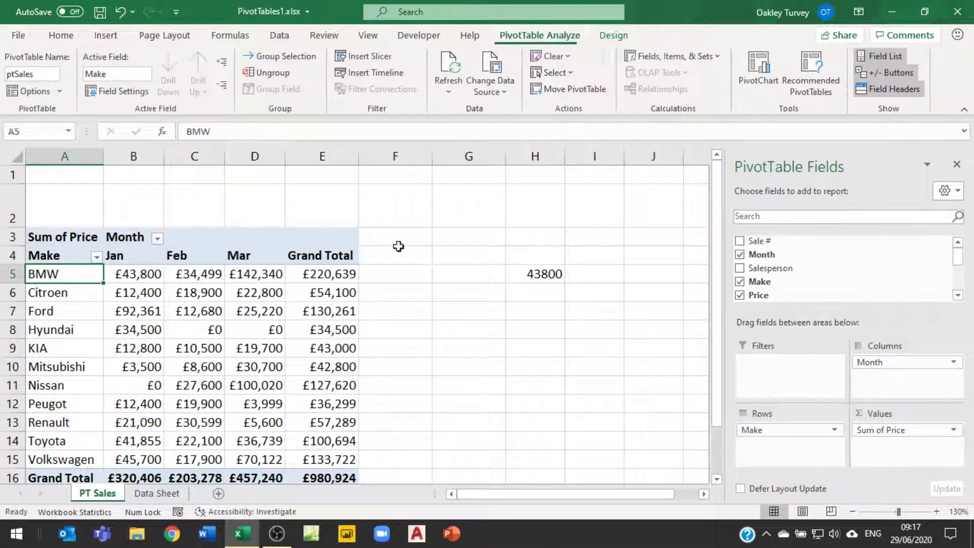
click(61, 93)
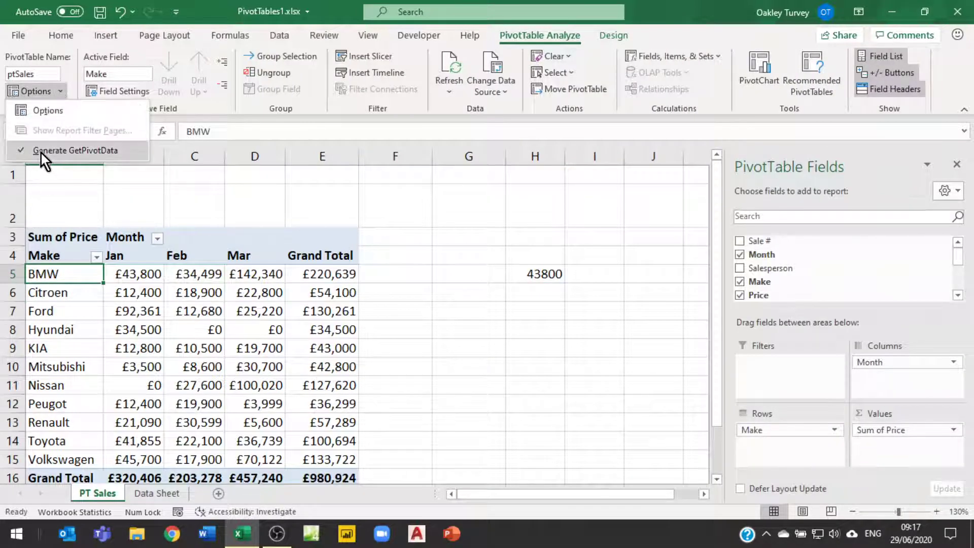
click(41, 151)
click(65, 95)
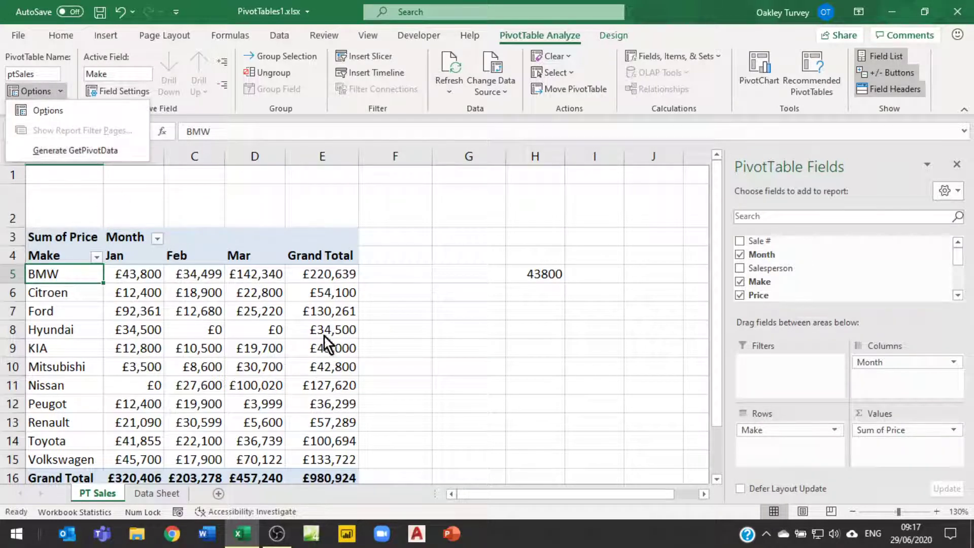
Enter =B5 in cell H4 by referencing BMW's Jan value and compare it with the GETPIVOTDATA formula in H5
click(539, 257)
click(539, 256)
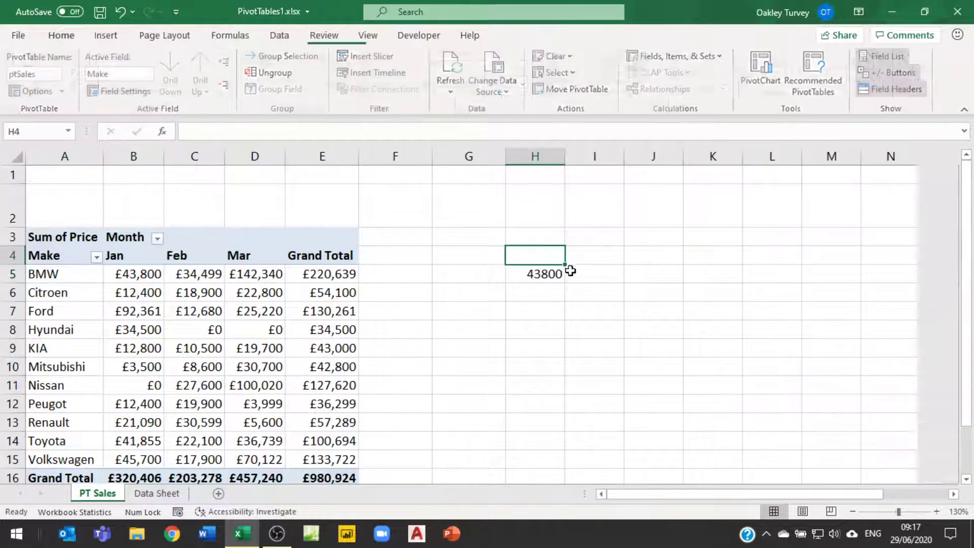
text(=)
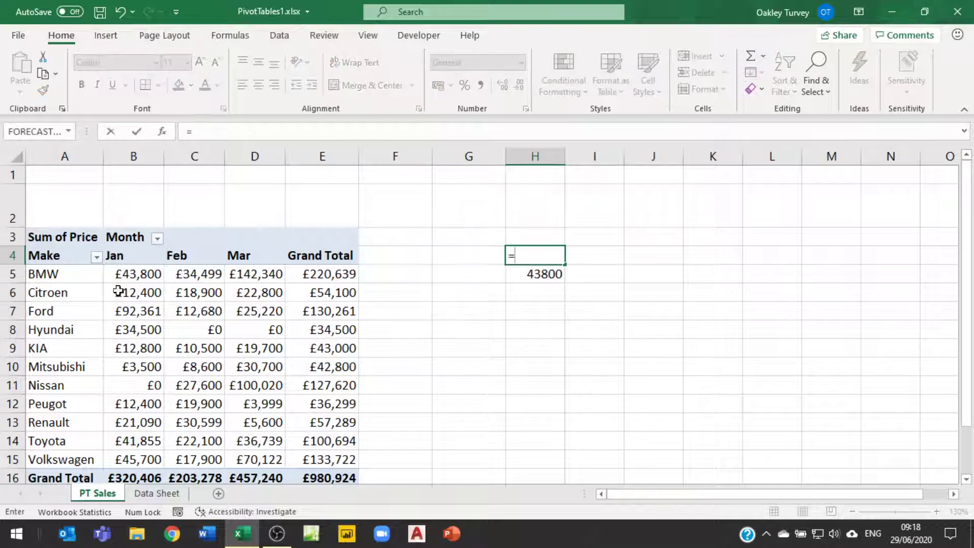
click(130, 274)
key(Return)
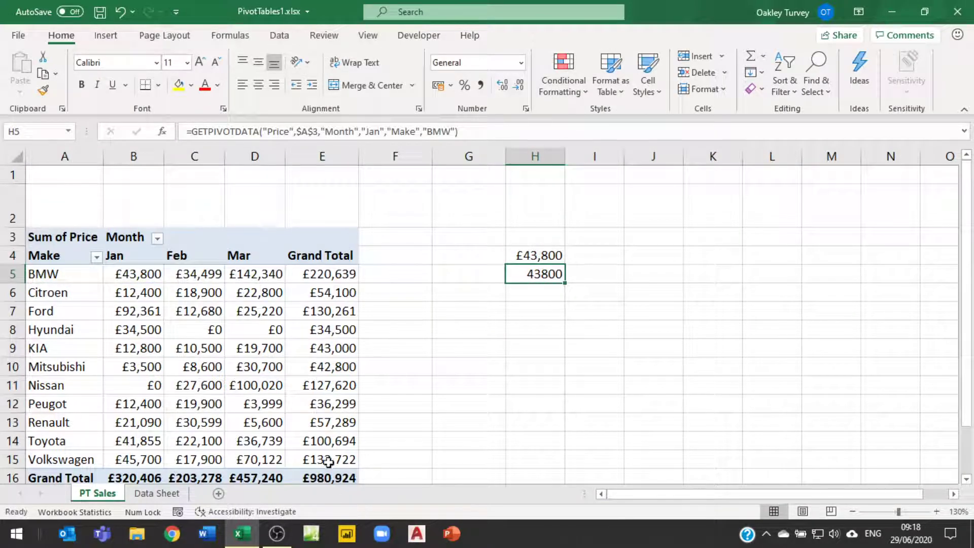
click(535, 258)
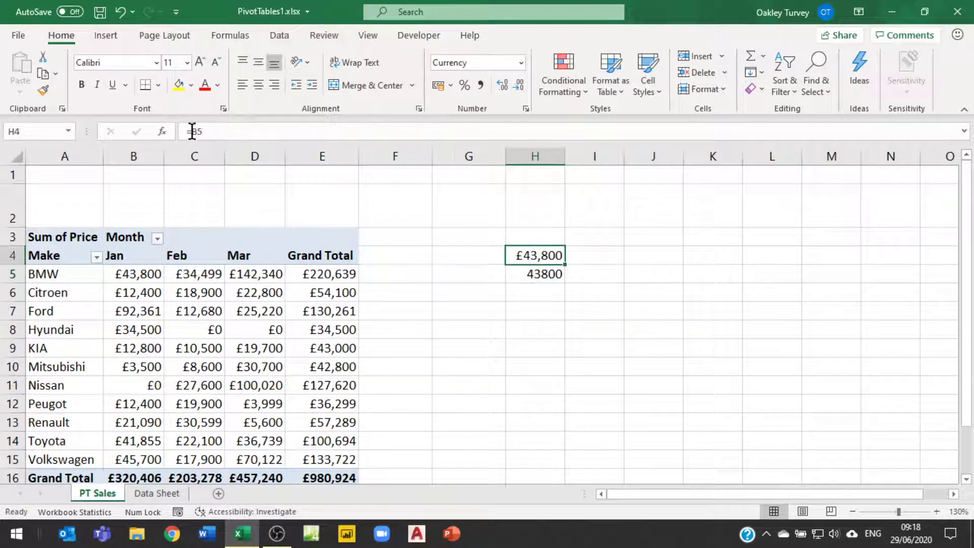
click(542, 275)
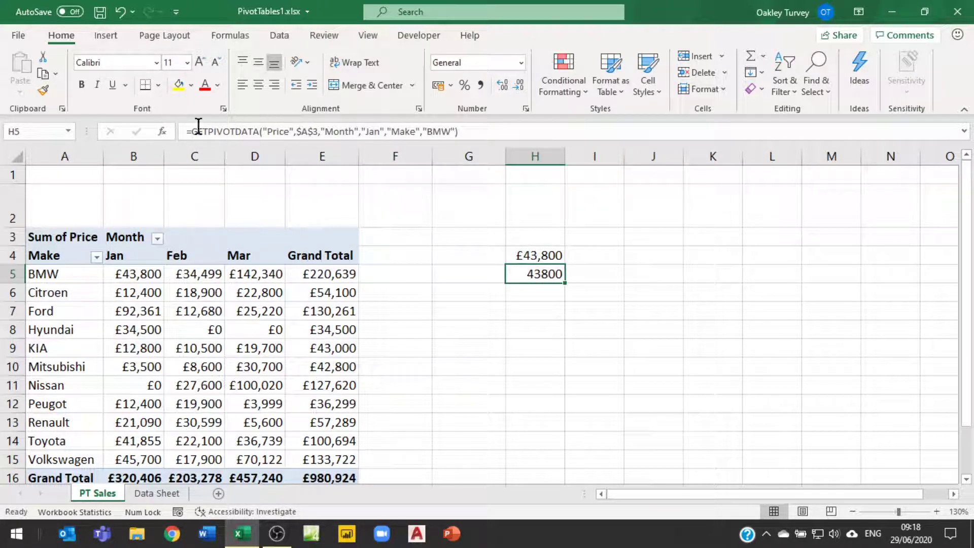
Move the Month field from Columns to Filters and inspect the GETPIVOTDATA formula in H5
click(135, 274)
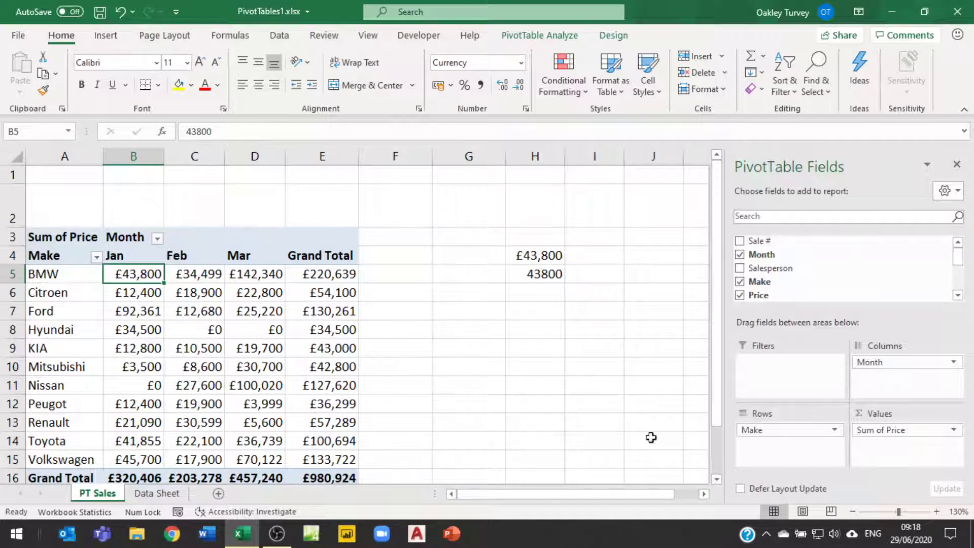
drag(762, 259, 775, 359)
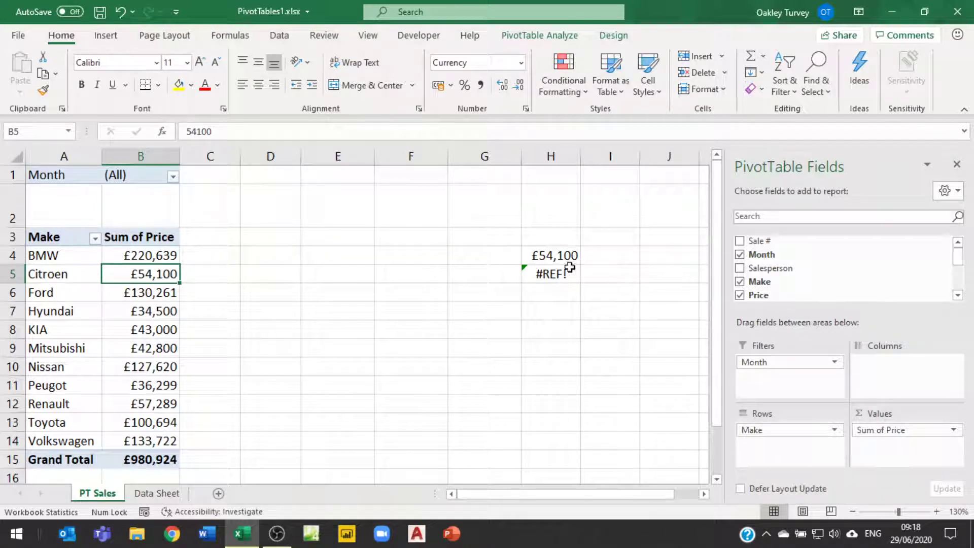
click(556, 273)
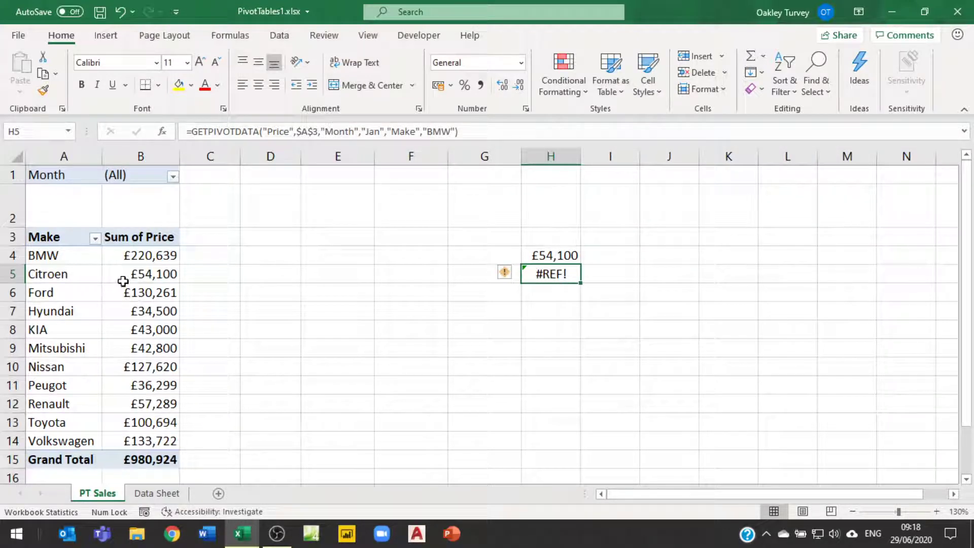
Filter the pivot table's Month to Jan and compare the references in H4 and H5 with the BMW and Citroen values
click(173, 177)
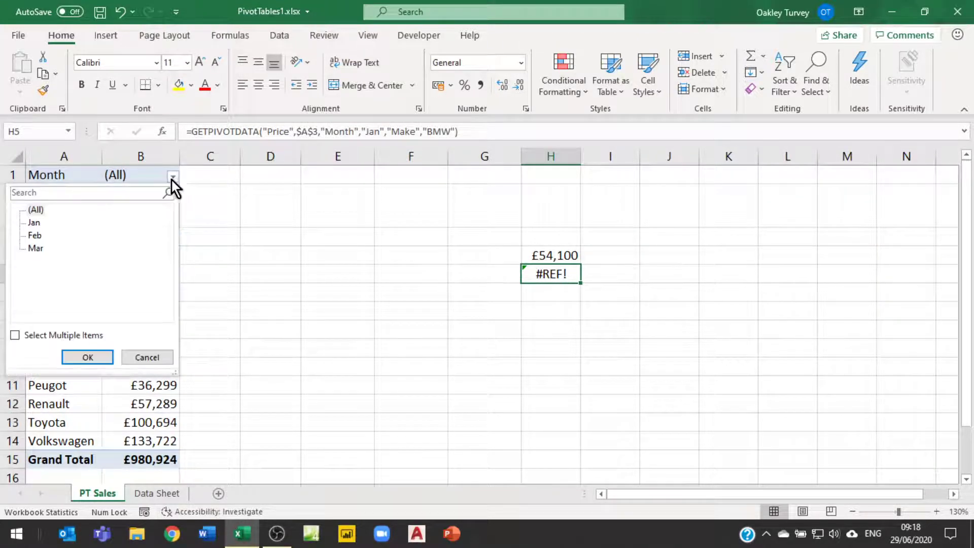
click(33, 223)
click(99, 357)
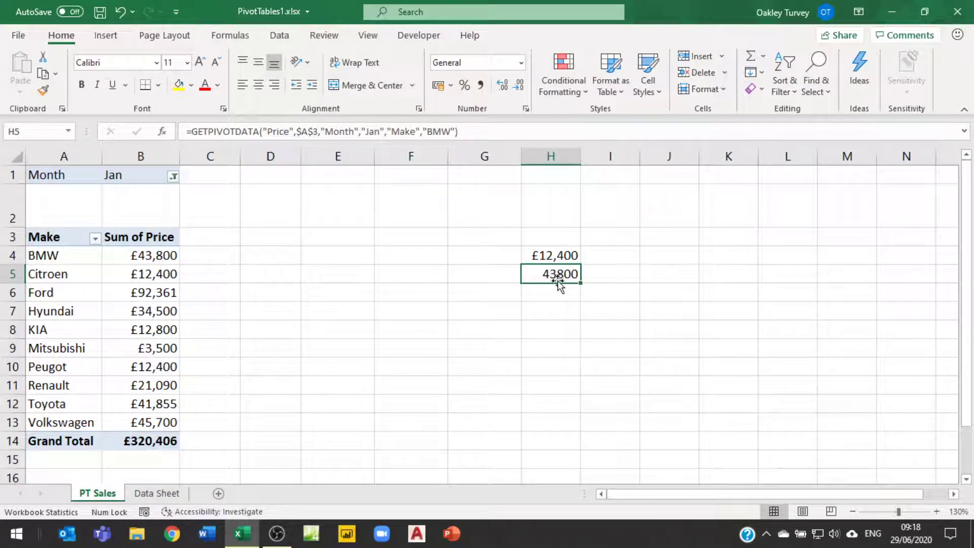
click(557, 254)
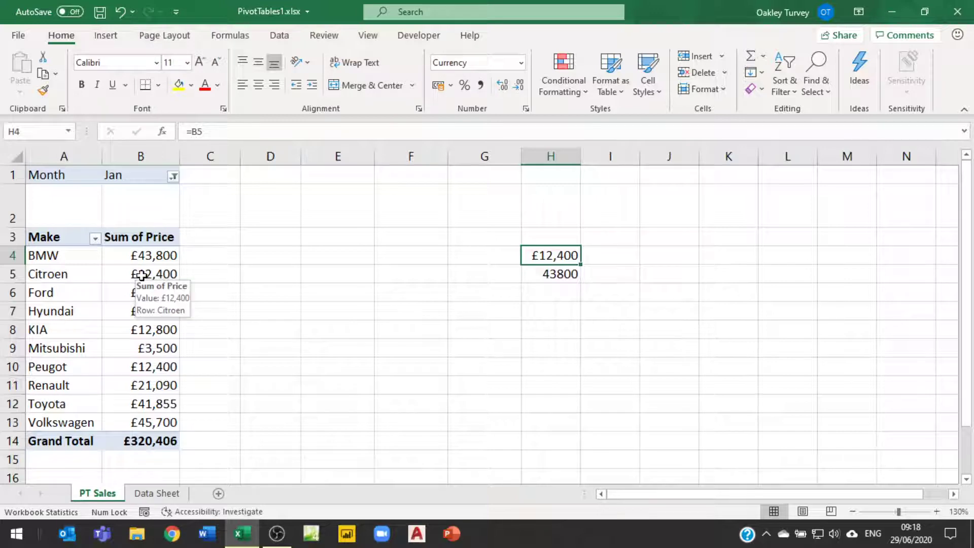
click(141, 275)
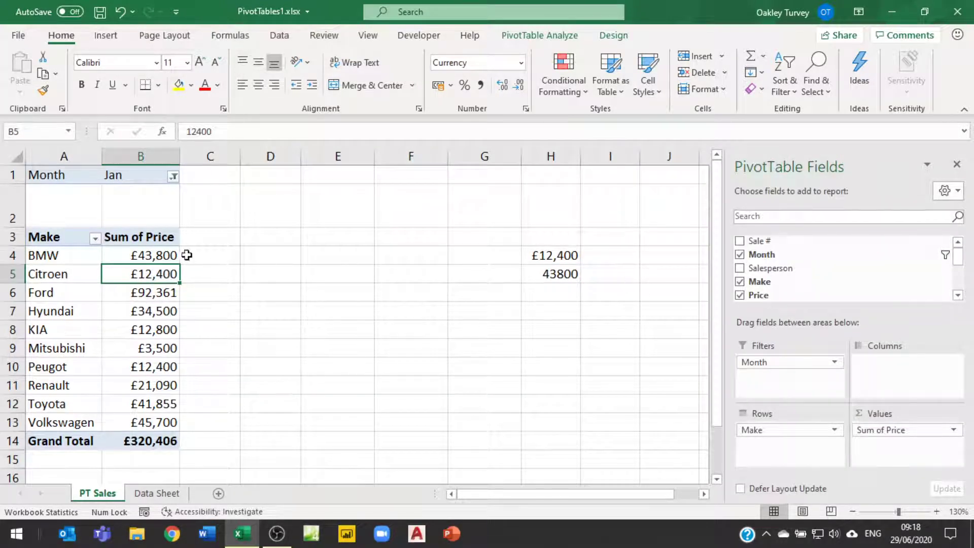
click(560, 275)
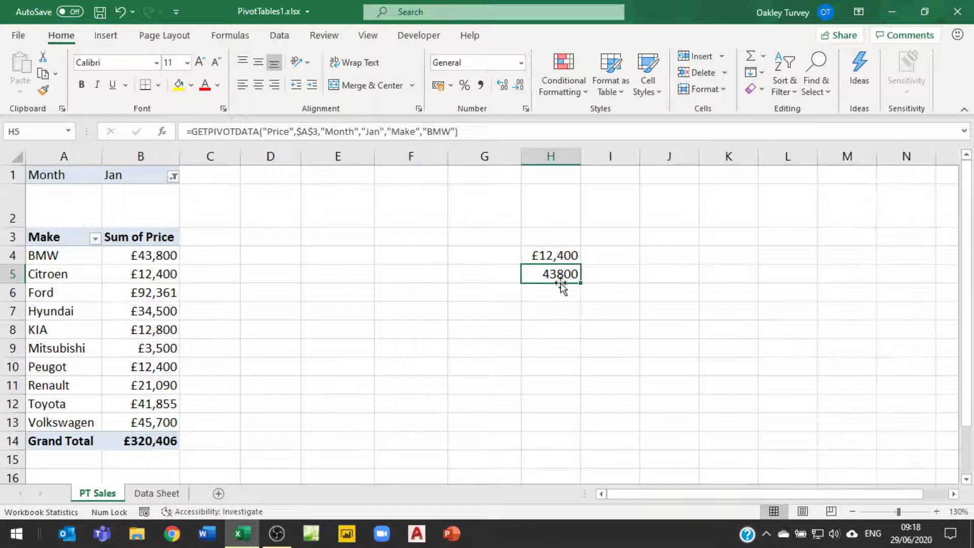
Clear cells H3:H5 and move the Month field from Filters back to Columns
drag(548, 237, 548, 274)
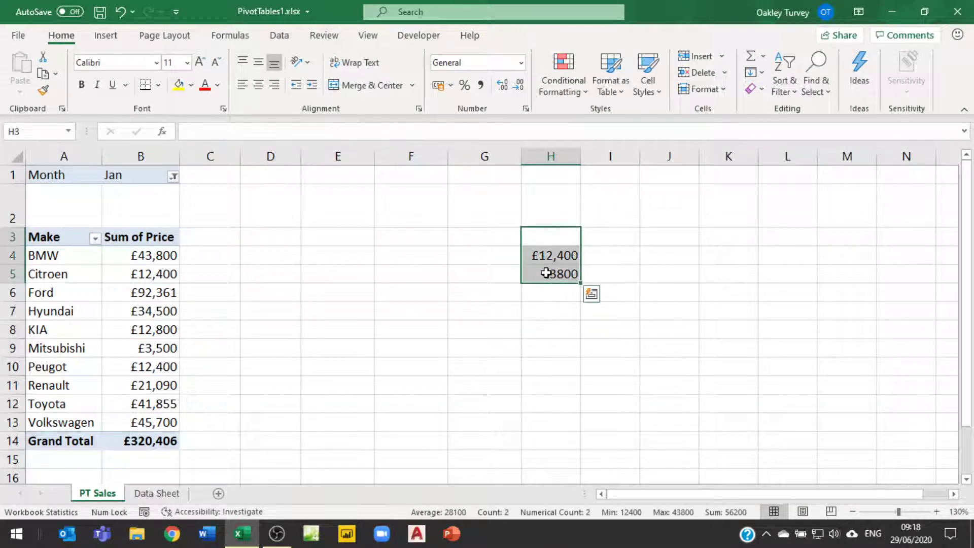
key(Delete)
drag(46, 255, 137, 255)
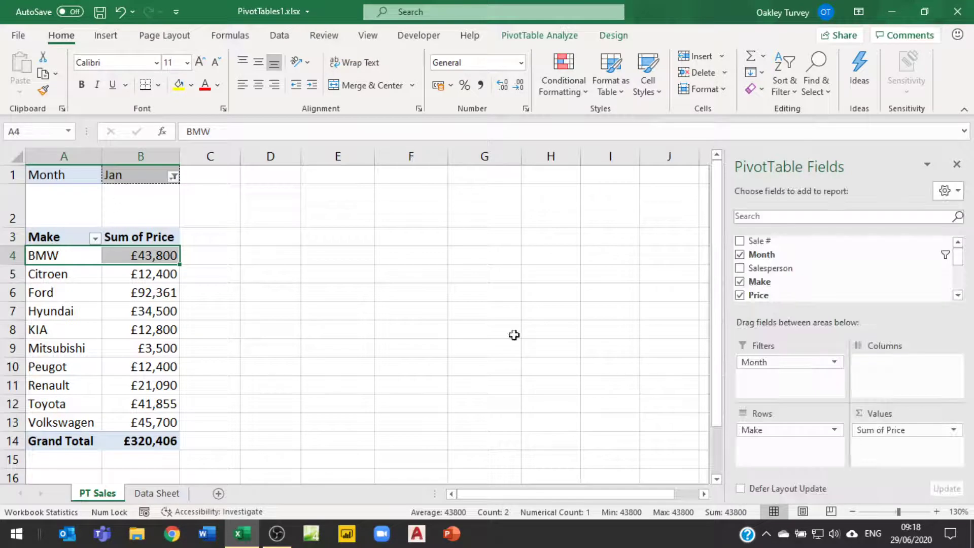
drag(745, 354, 604, 342)
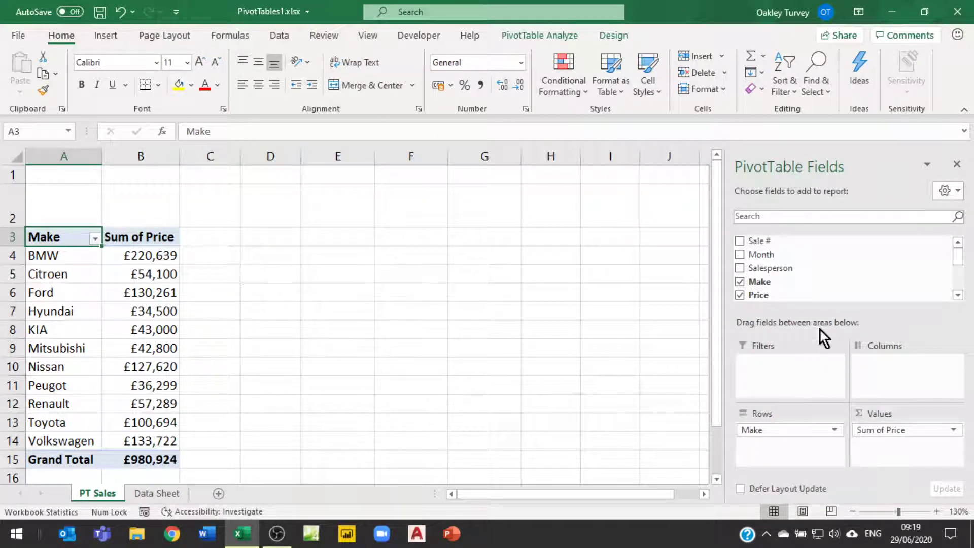
drag(761, 256, 898, 389)
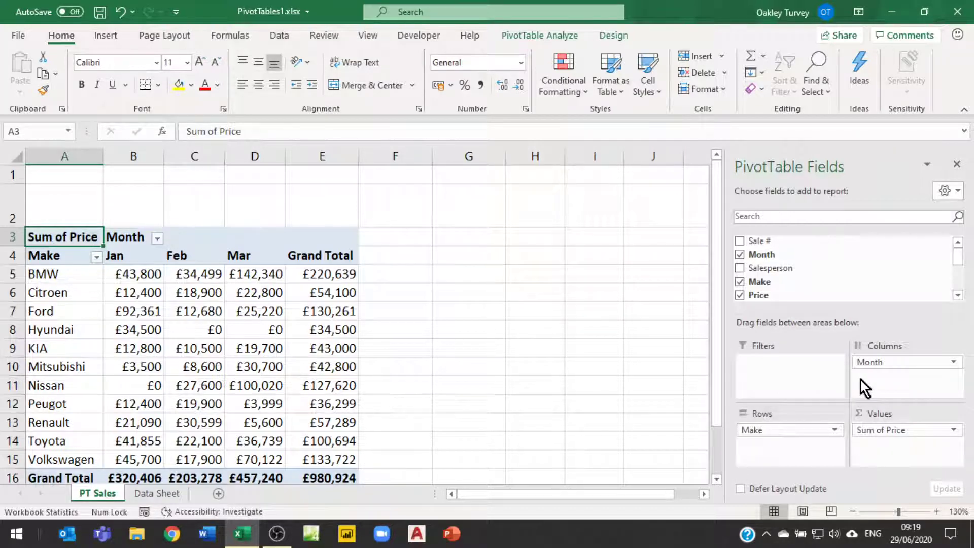
Turn on Generate GetPivotData for the ptSales pivot table and recheck the setting
click(544, 35)
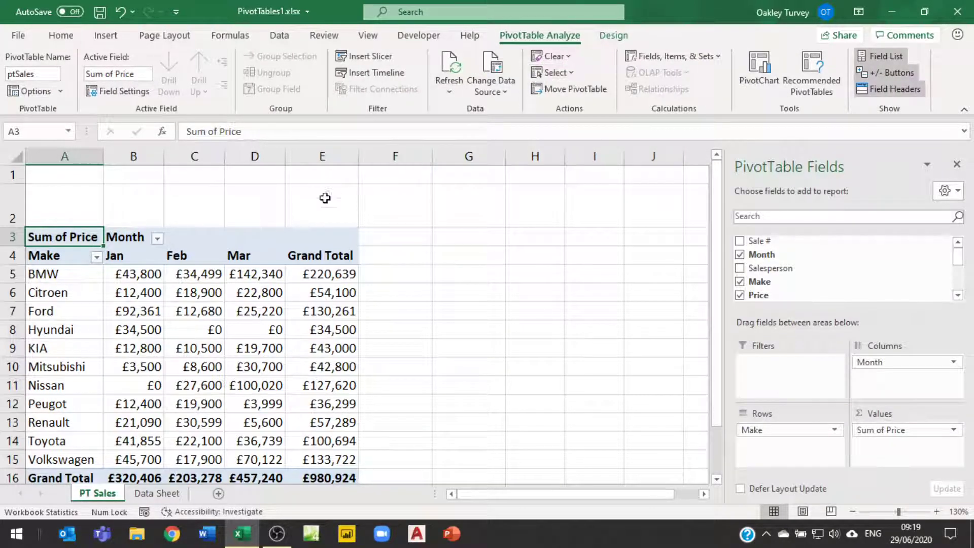
click(61, 93)
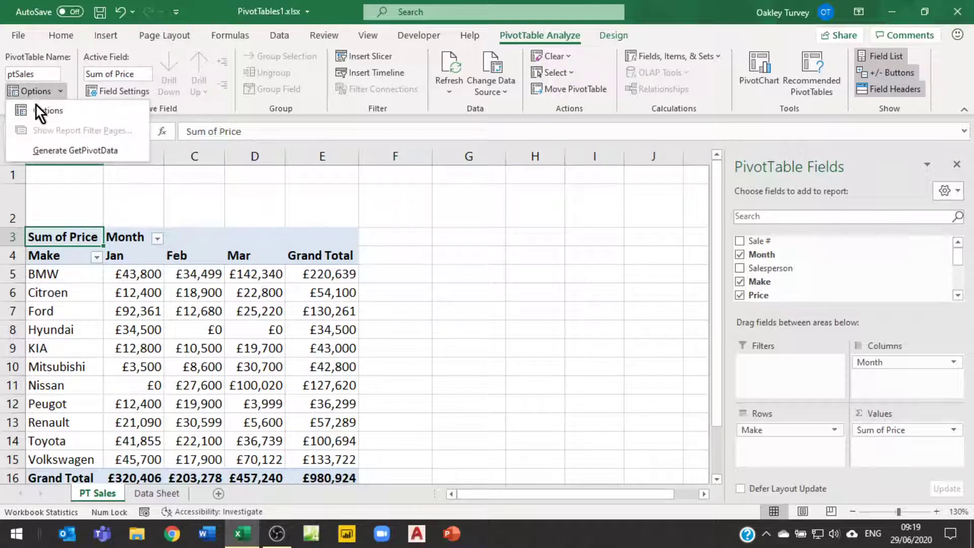
click(43, 150)
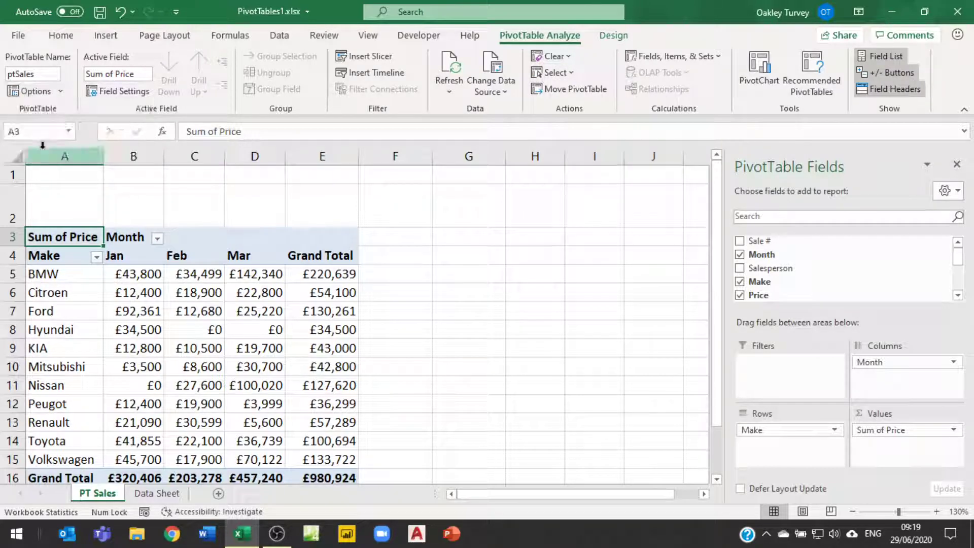
click(60, 90)
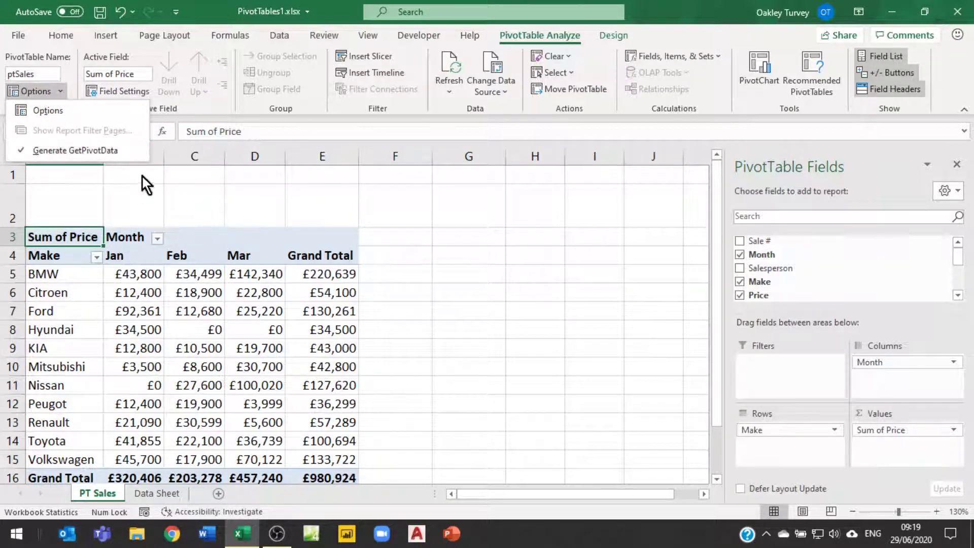
click(126, 57)
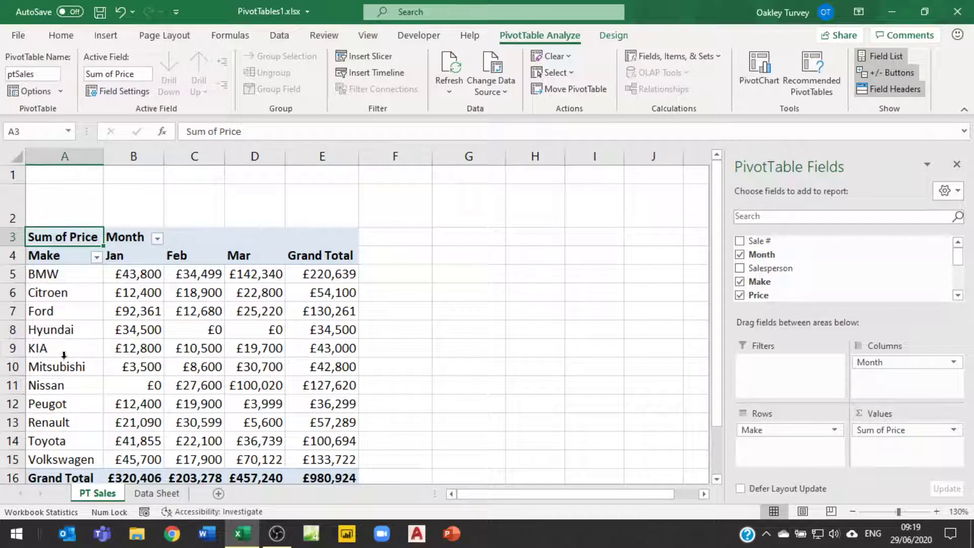
Check which field is active for the Citroen row label, the Jan column heading and the BMW row label
click(44, 293)
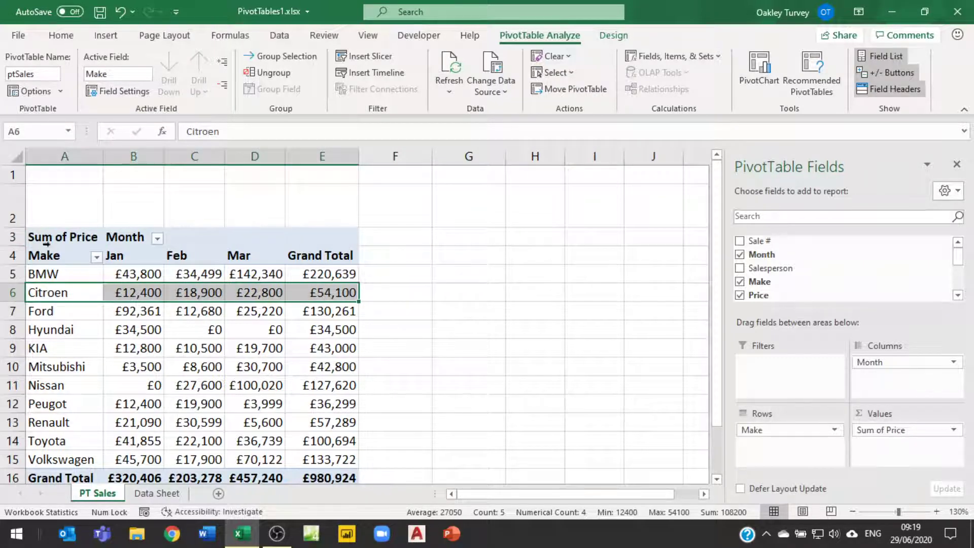
click(137, 257)
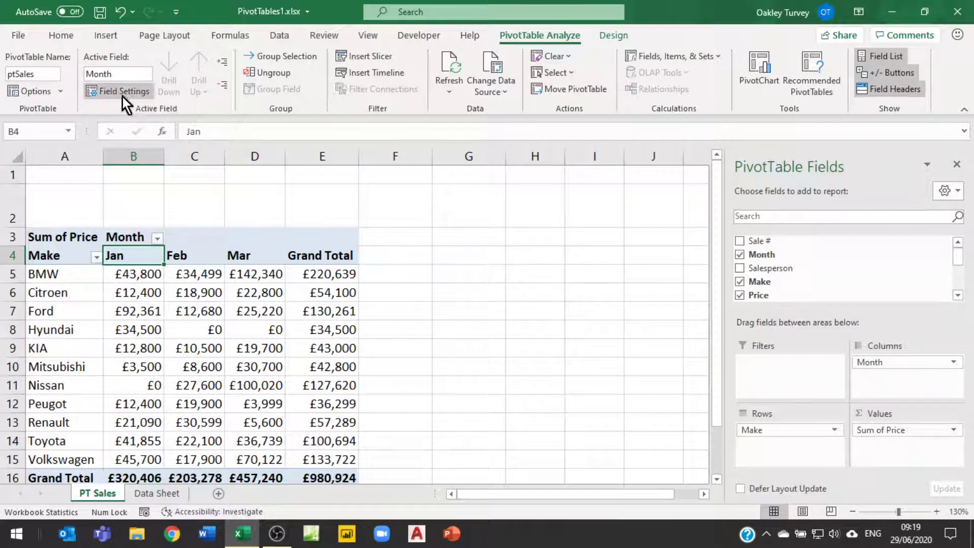
click(55, 274)
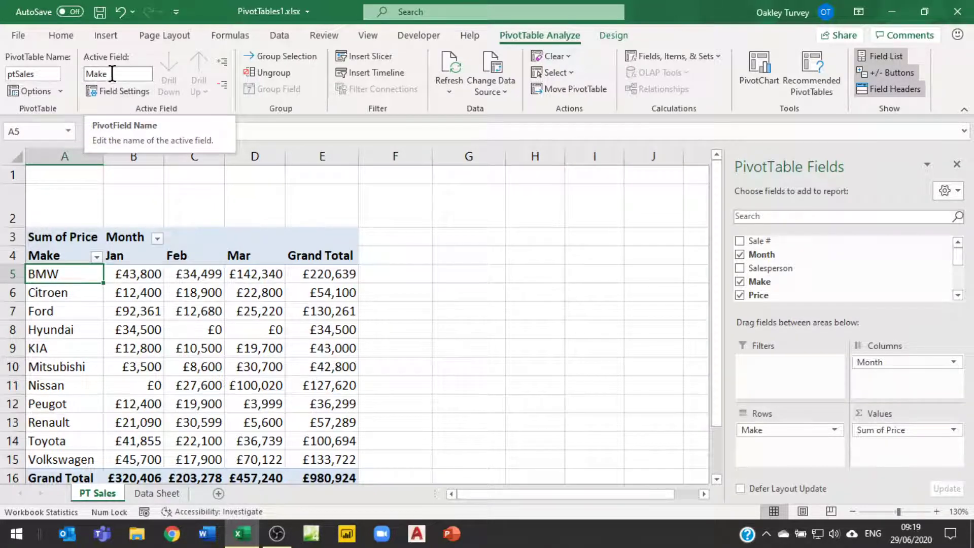
In the Make field's settings, keep Subtotals at None and enable Show items with no data in the layout options
click(111, 89)
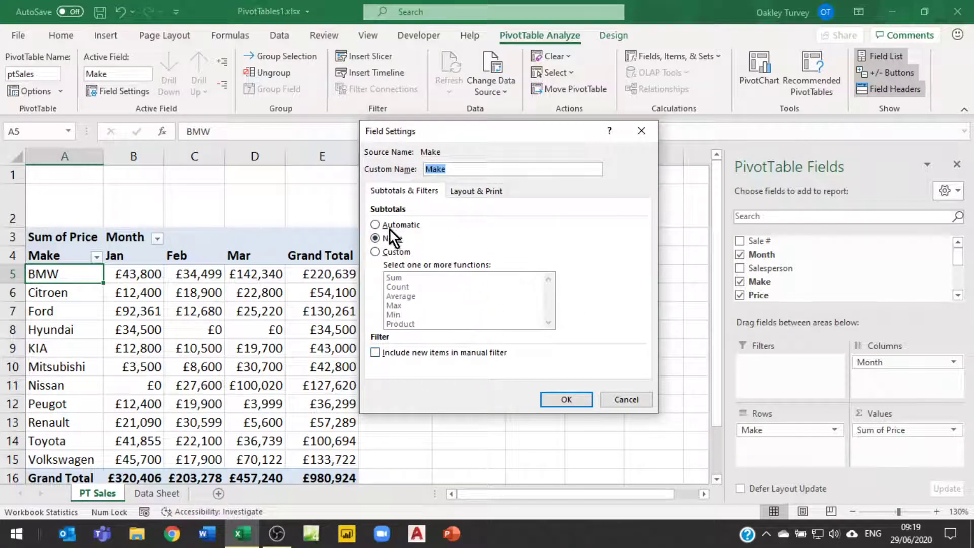
click(376, 238)
click(479, 191)
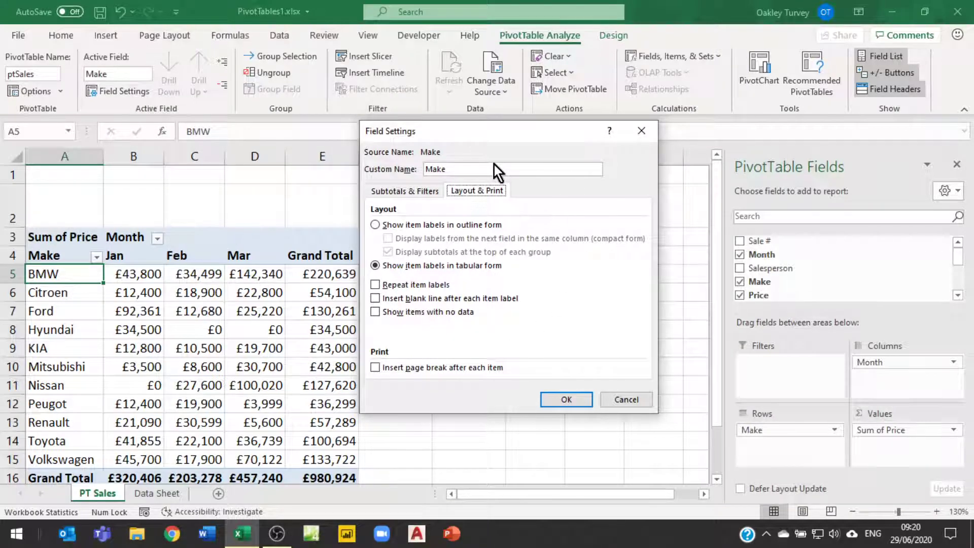
click(373, 312)
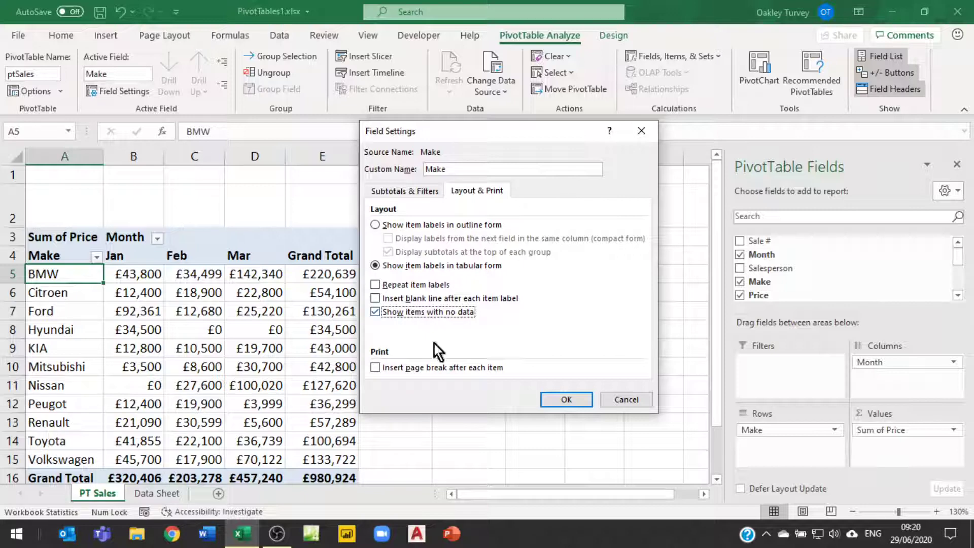
click(571, 404)
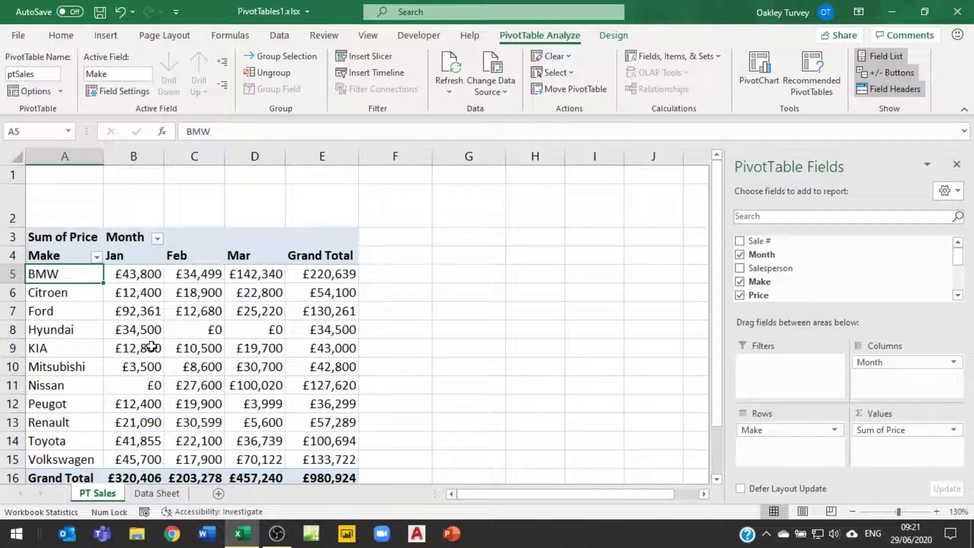
mouse_move(161, 334)
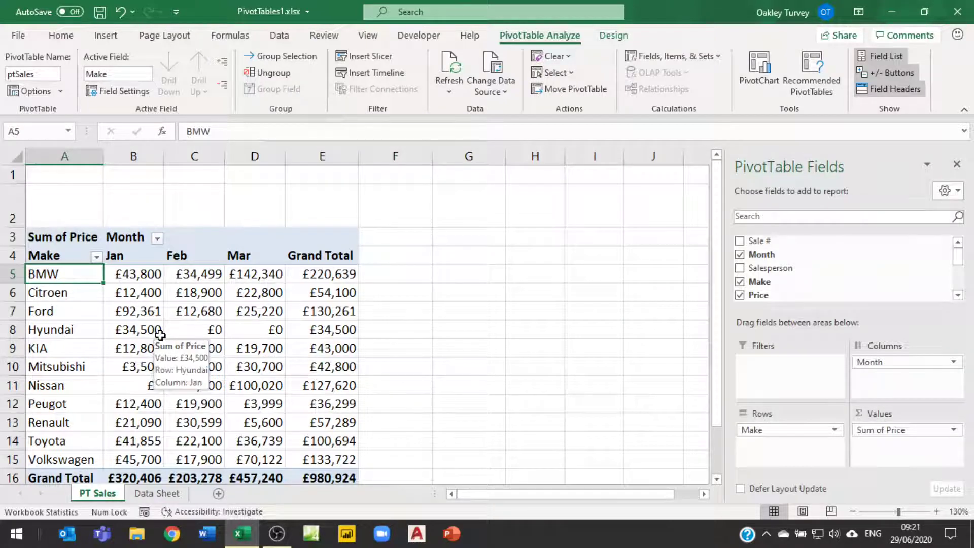
click(45, 293)
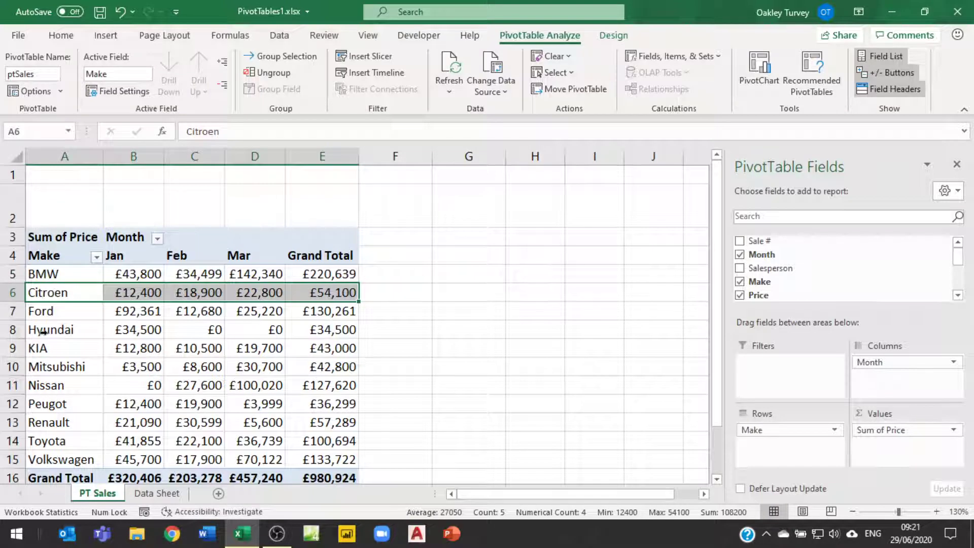
ctrl+click(48, 404)
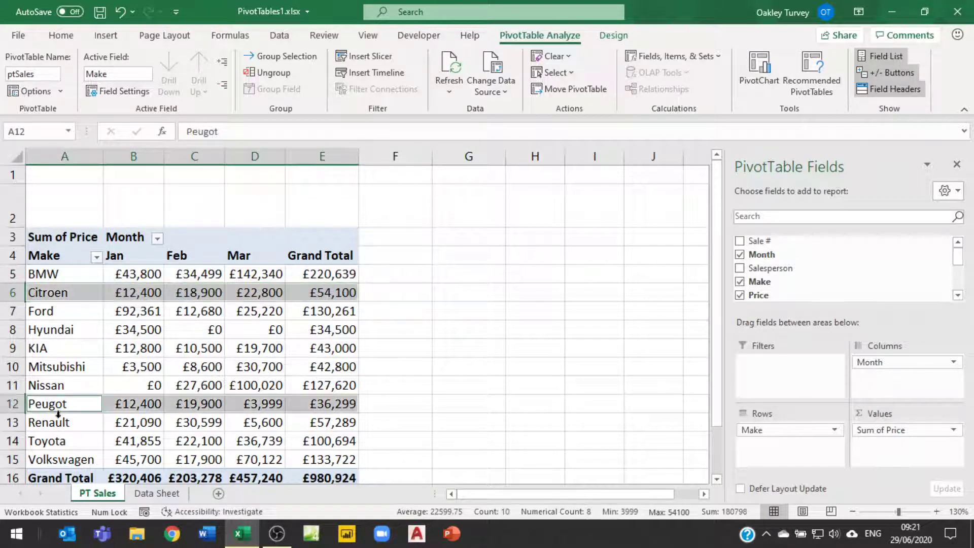
ctrl+click(54, 423)
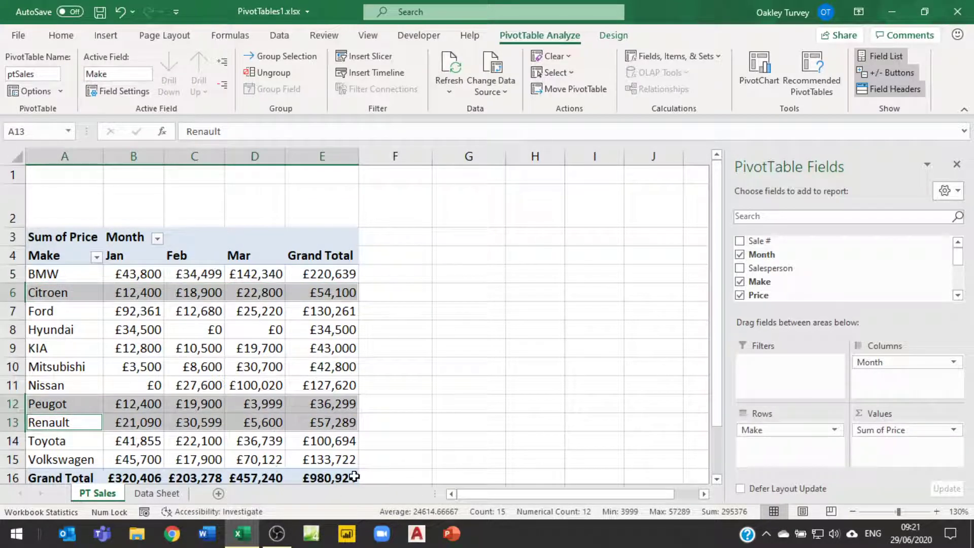
Group the BMW, Citroen, Peugot and Renault row labels
click(57, 274)
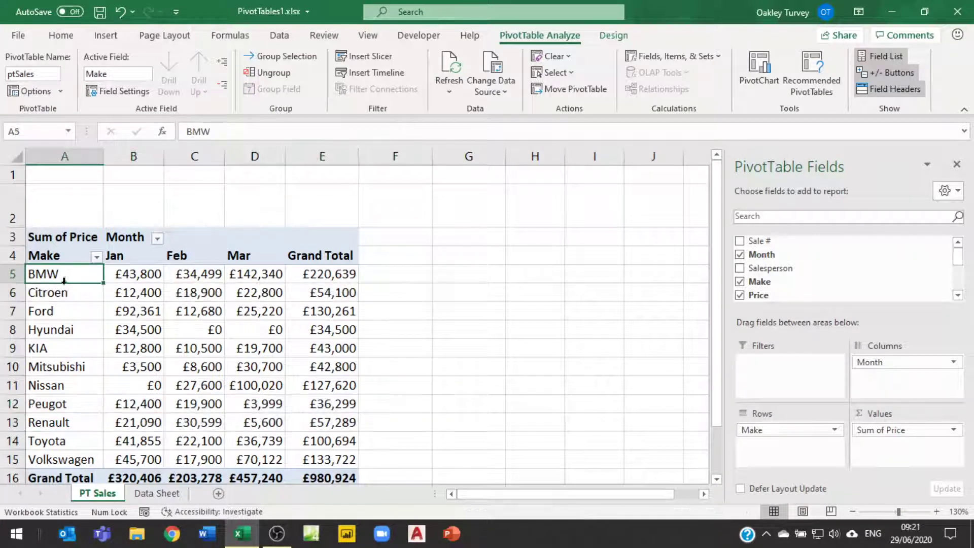
ctrl+click(60, 294)
ctrl+click(74, 404)
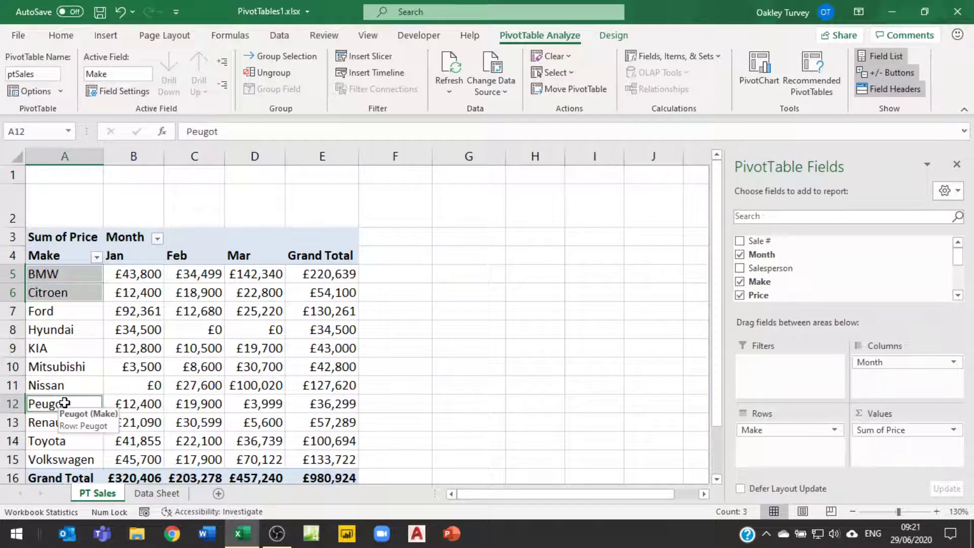
ctrl+click(71, 423)
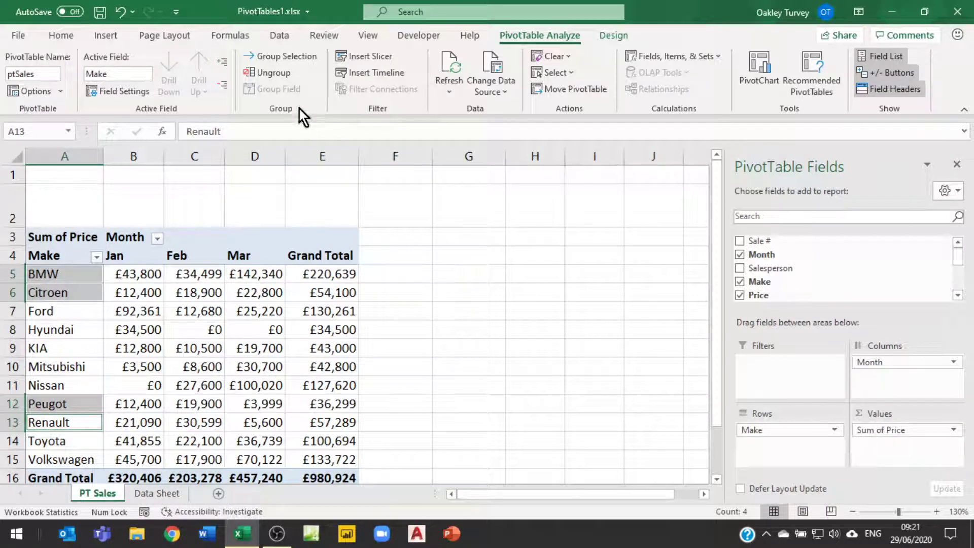
click(296, 61)
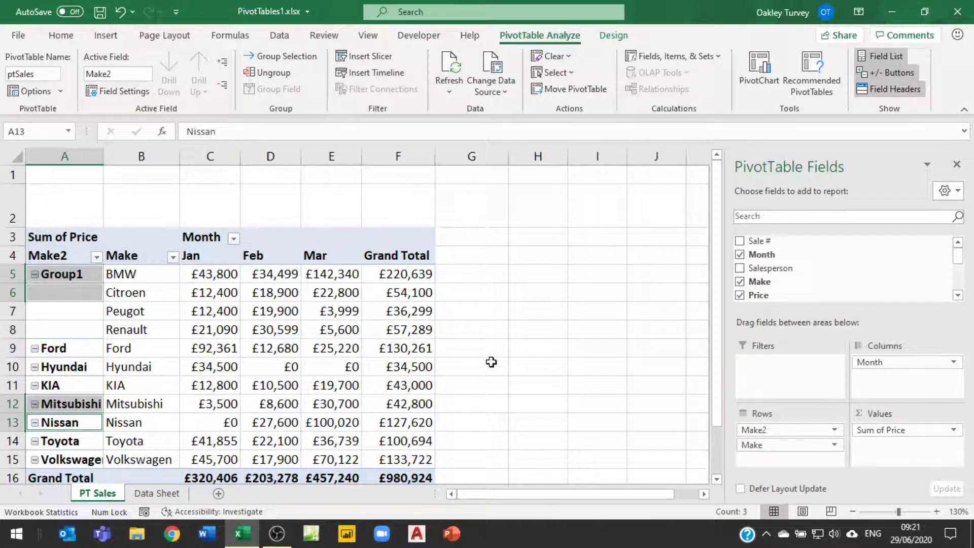
Rename the new group of BMW, Citroen, Peugot and Renault as EU
click(66, 274)
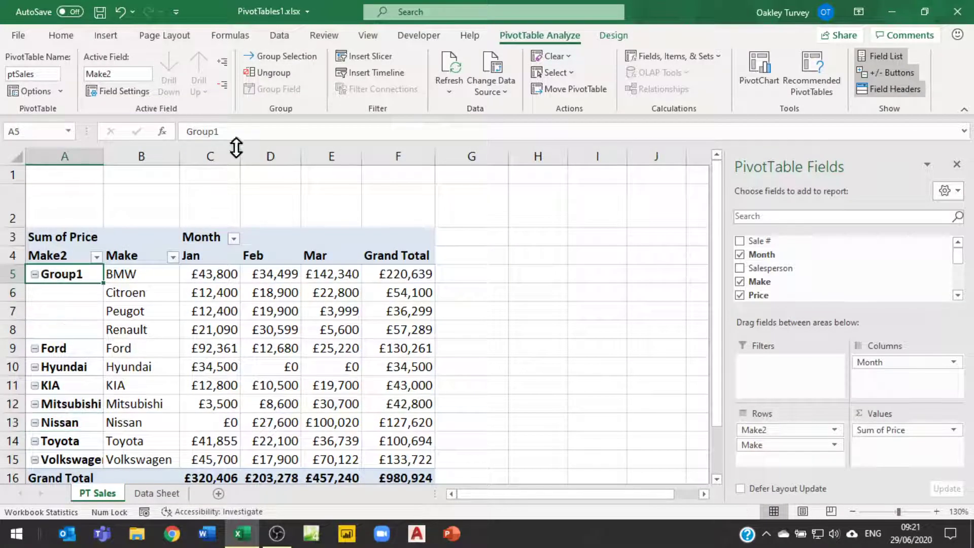
drag(223, 132, 181, 125)
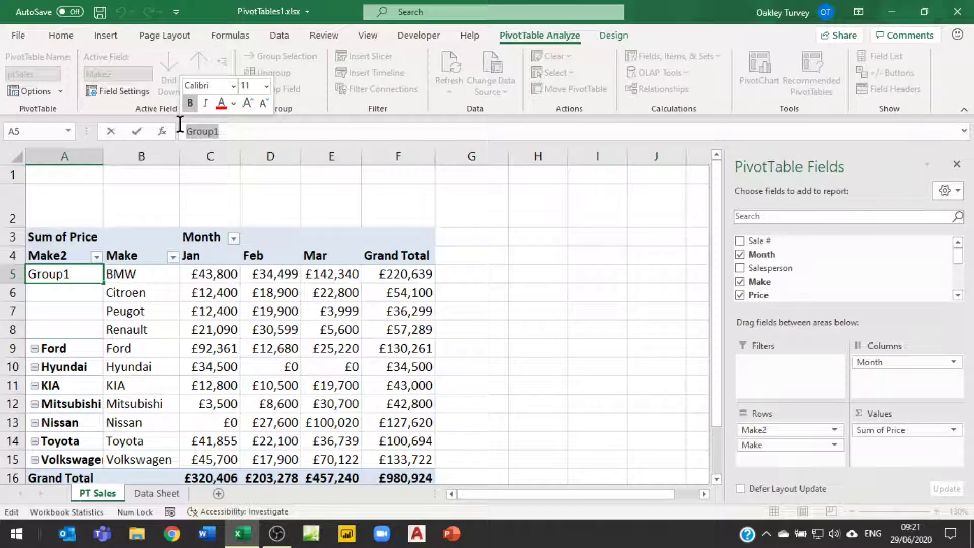
text(EU)
key(Return)
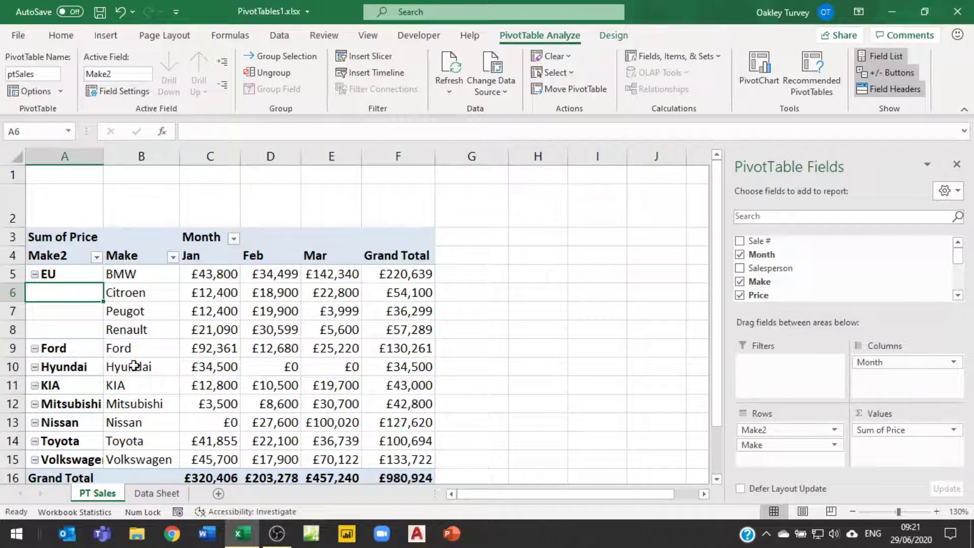
Rename Ford's outer label in the Make2 column as USA
click(116, 350)
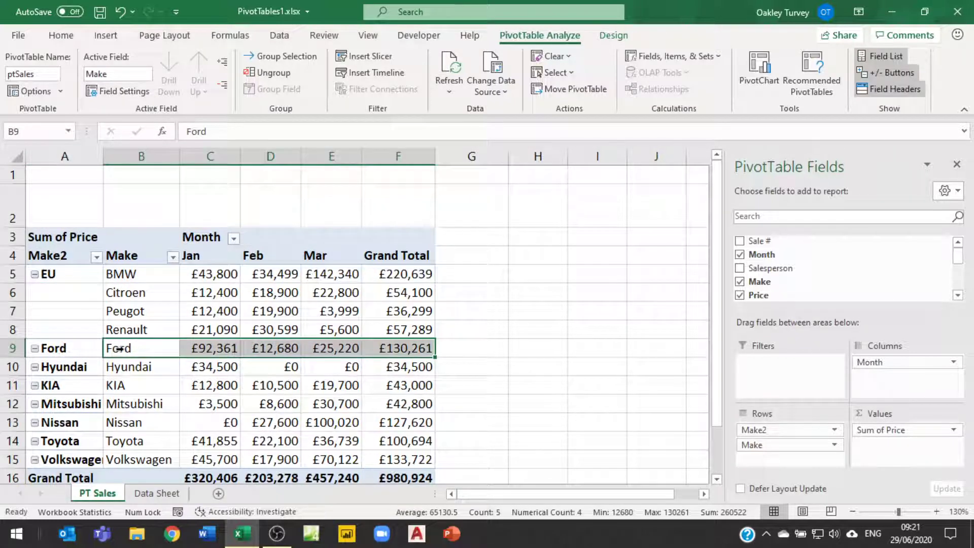
click(55, 348)
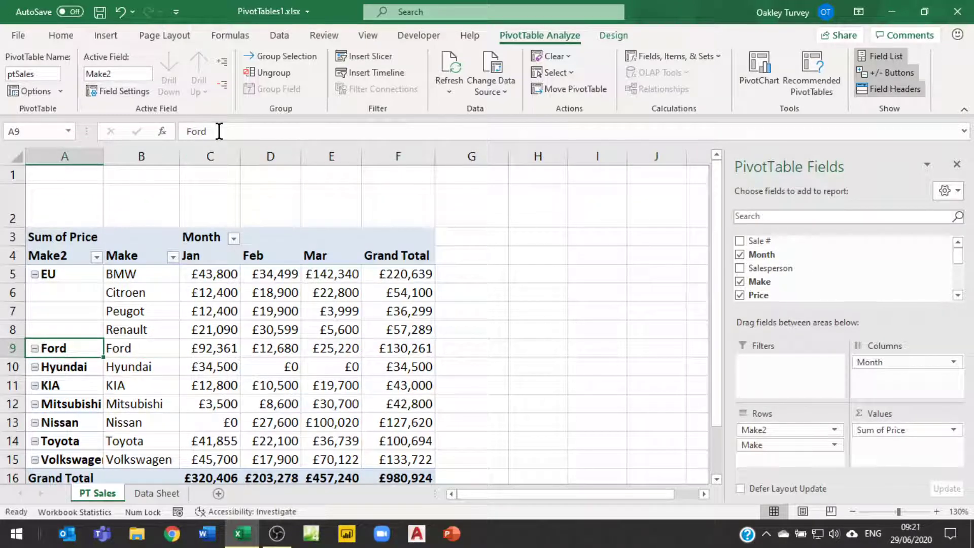
drag(208, 131, 184, 132)
text(US)
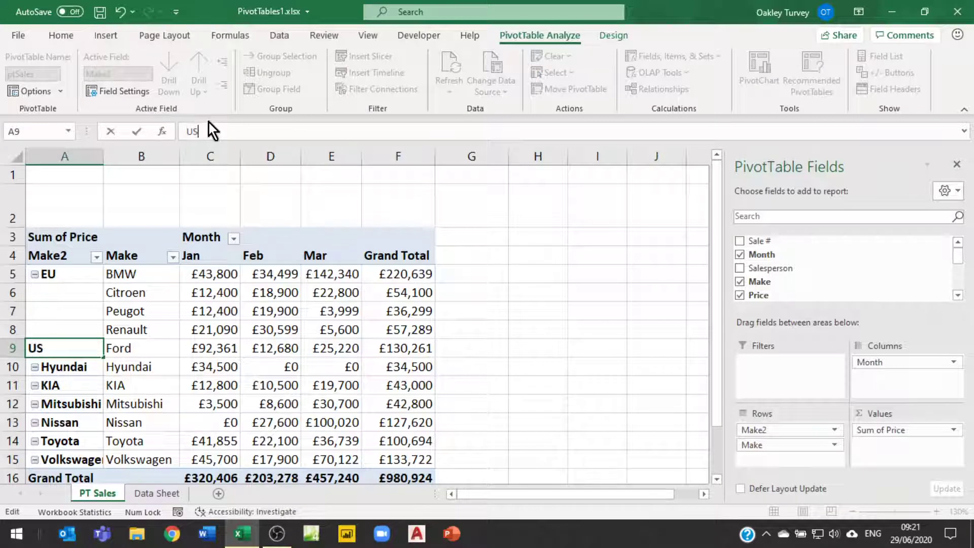
text(A)
key(Return)
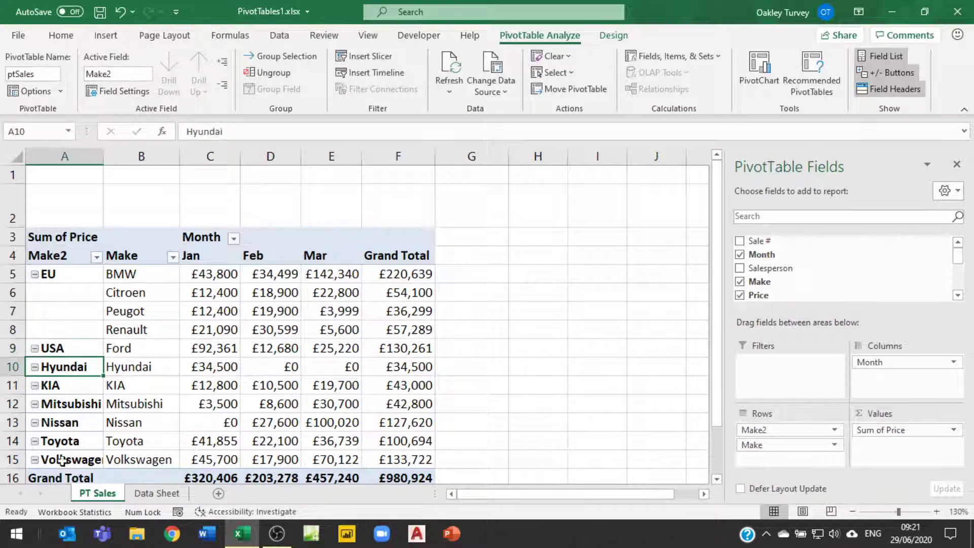
Group the Hyundai, KIA, Mitsubishi, Nissan and Toyota labels in the Make2 column
ctrl+click(55, 386)
ctrl+click(57, 403)
ctrl+click(57, 423)
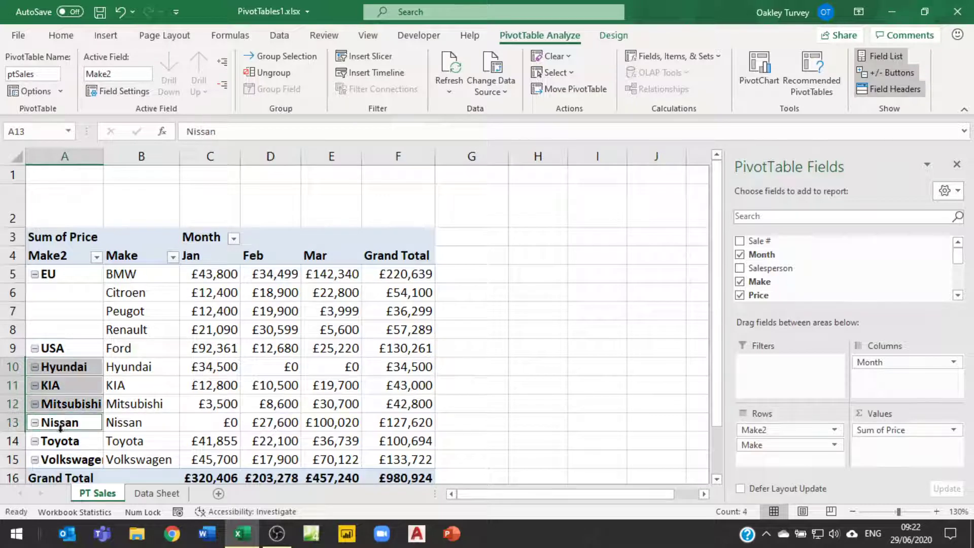
ctrl+click(59, 441)
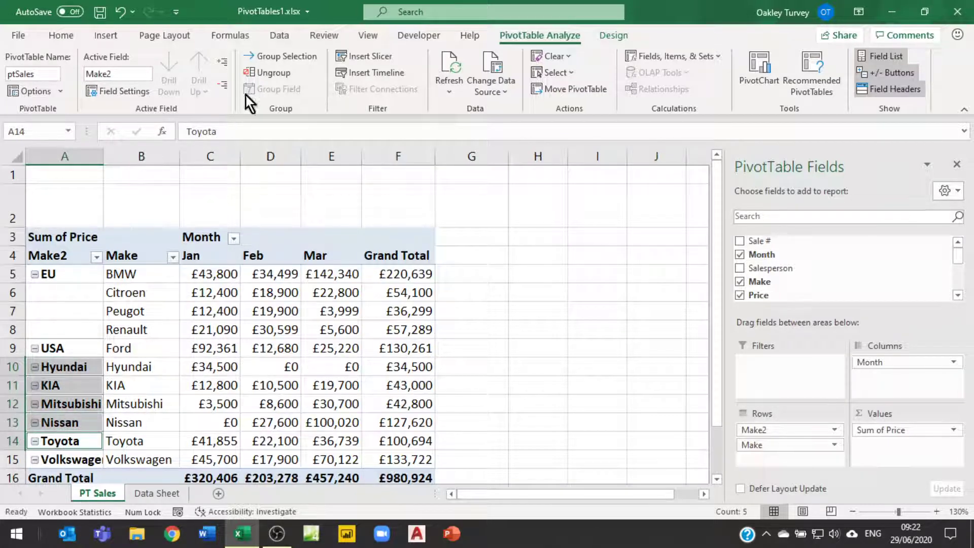
click(284, 57)
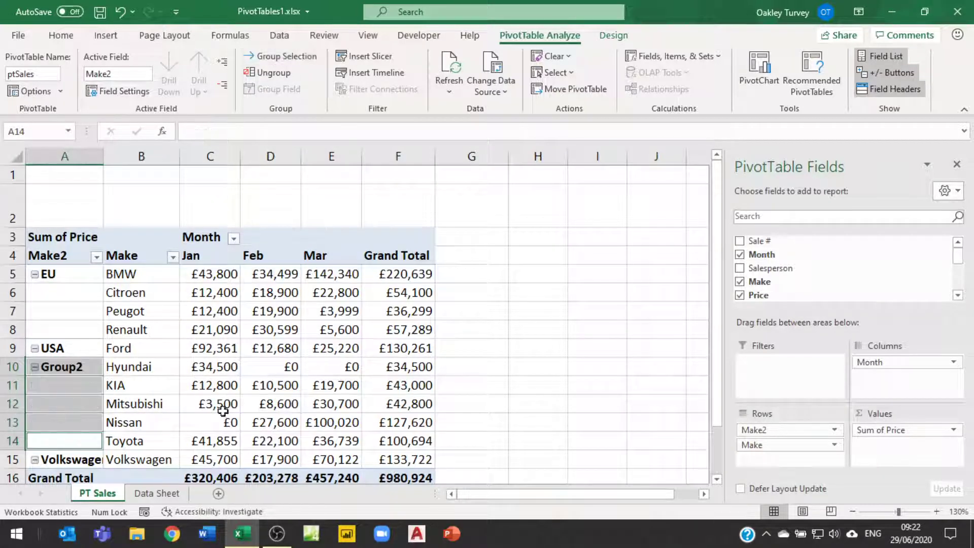
Rename the group containing Hyundai, KIA, Mitsubishi, Nissan and Toyota as East
click(76, 370)
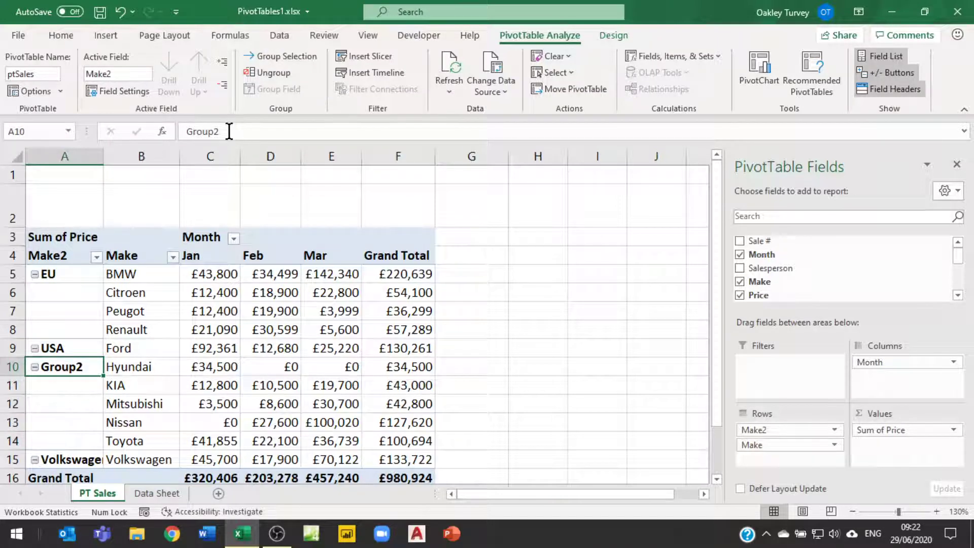
drag(229, 130, 180, 128)
text(East)
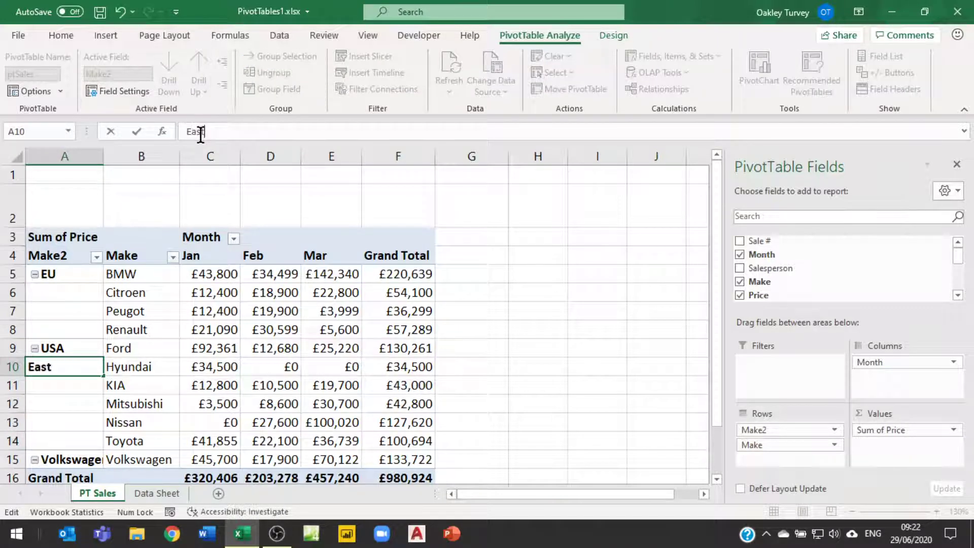
key(Return)
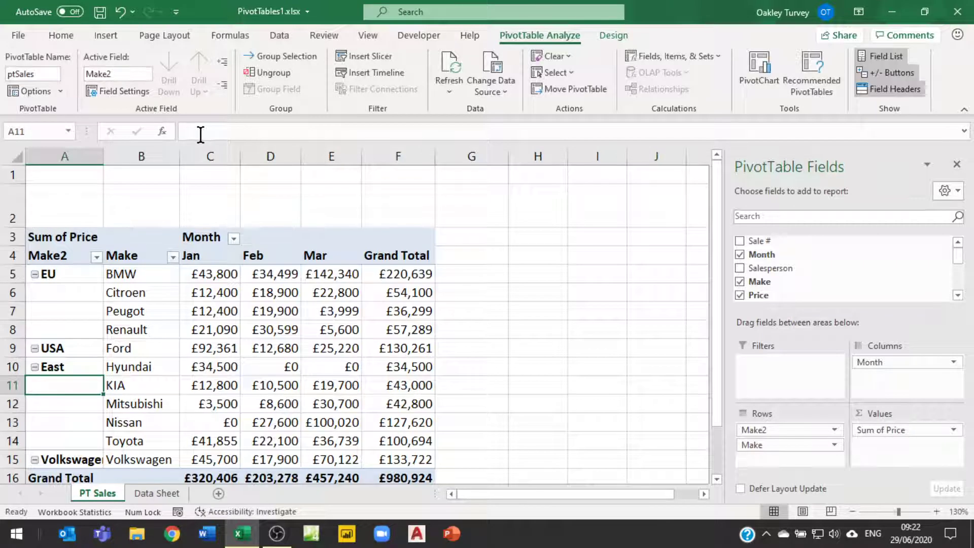
Check the Volkswagen labels left outside the groups and ungroup the EU group
click(75, 459)
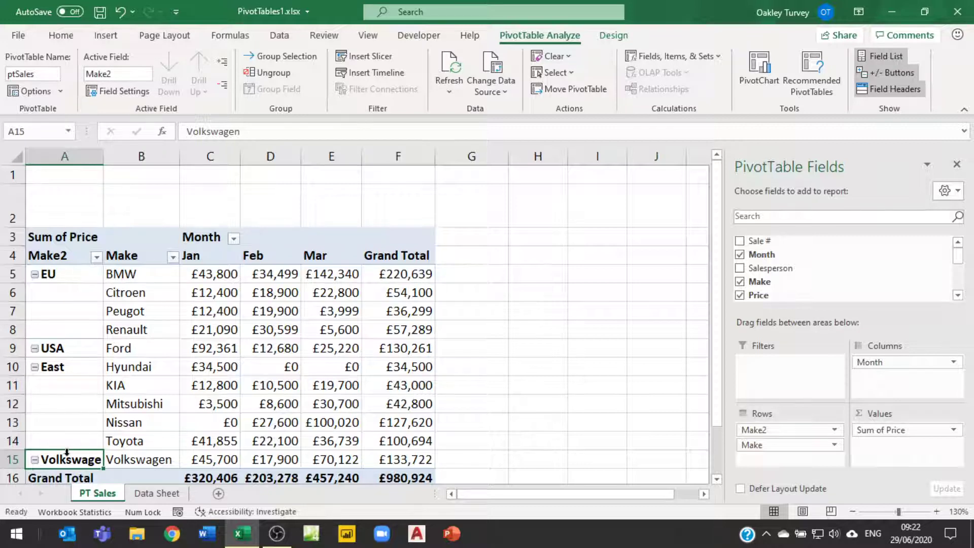
click(124, 460)
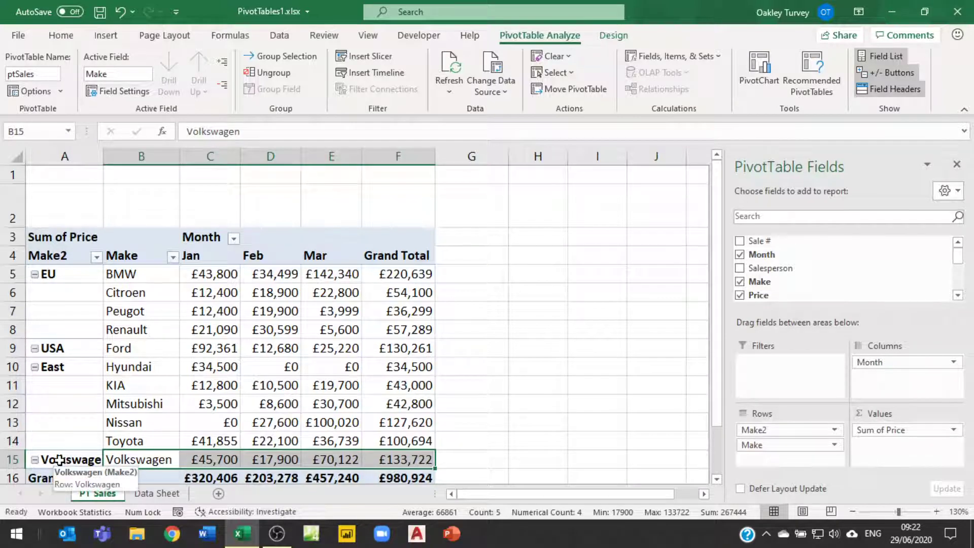
click(57, 275)
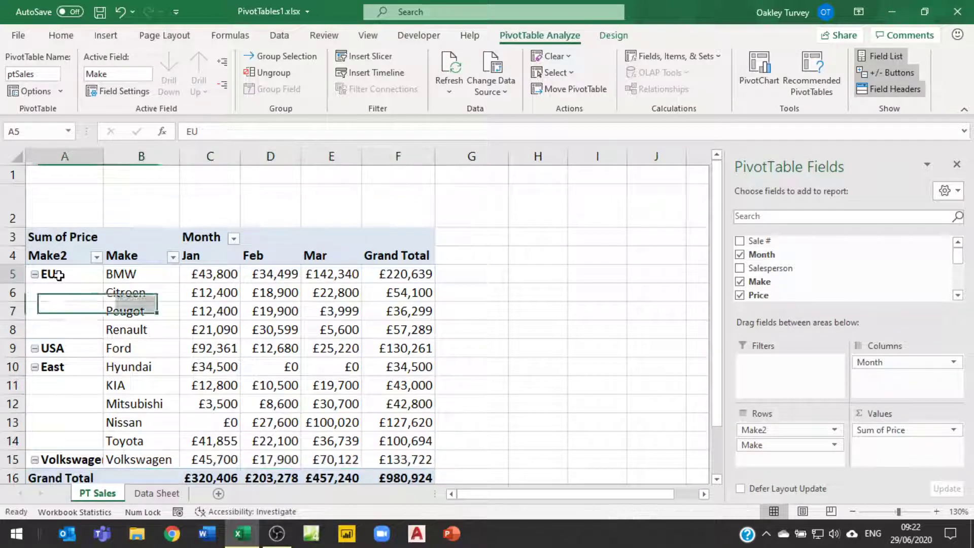
click(271, 74)
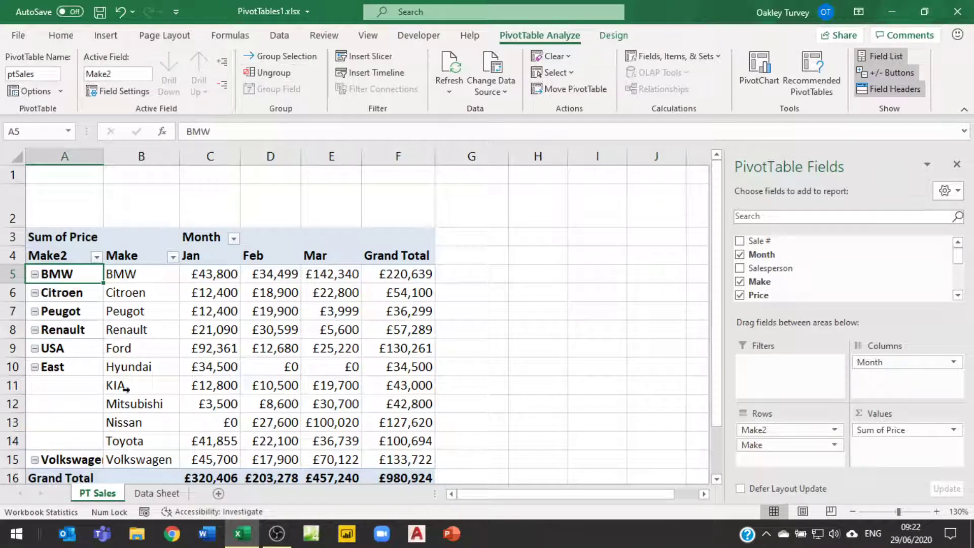
Group the BMW, Citroen, Peugot, Renault and Volkswagen labels in the Make2 column
ctrl+click(74, 294)
ctrl+click(73, 315)
ctrl+click(76, 334)
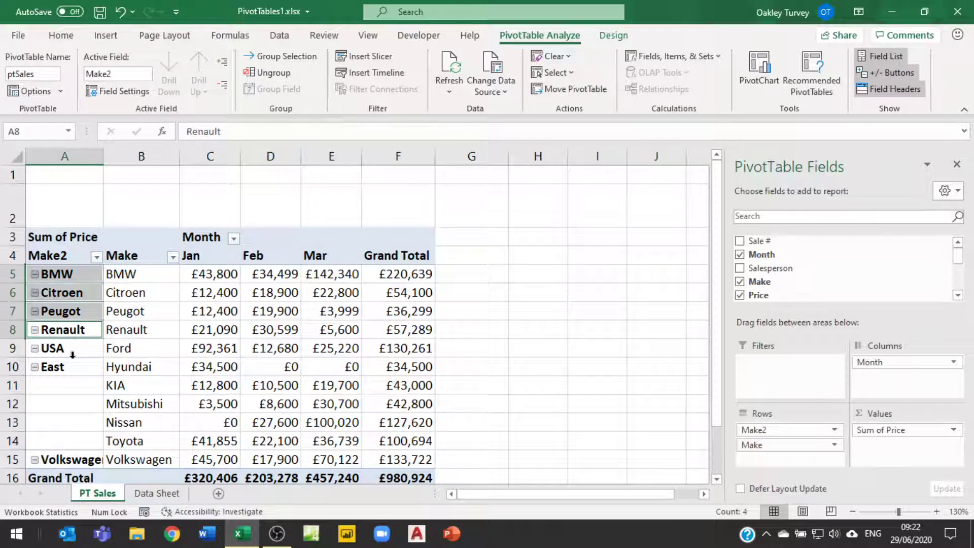
ctrl+click(71, 460)
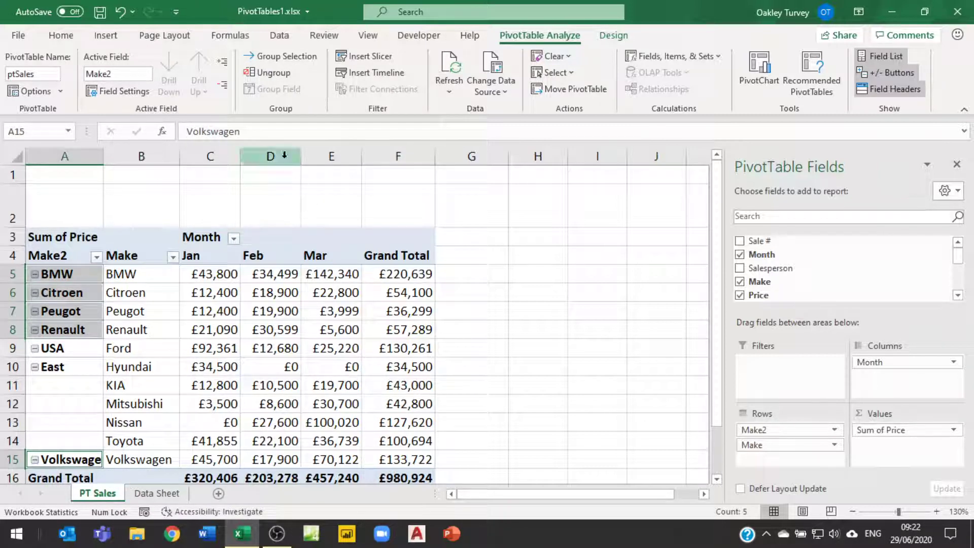
click(280, 57)
Rename the group of five makes from BMW to Volkswagen as EU
click(72, 277)
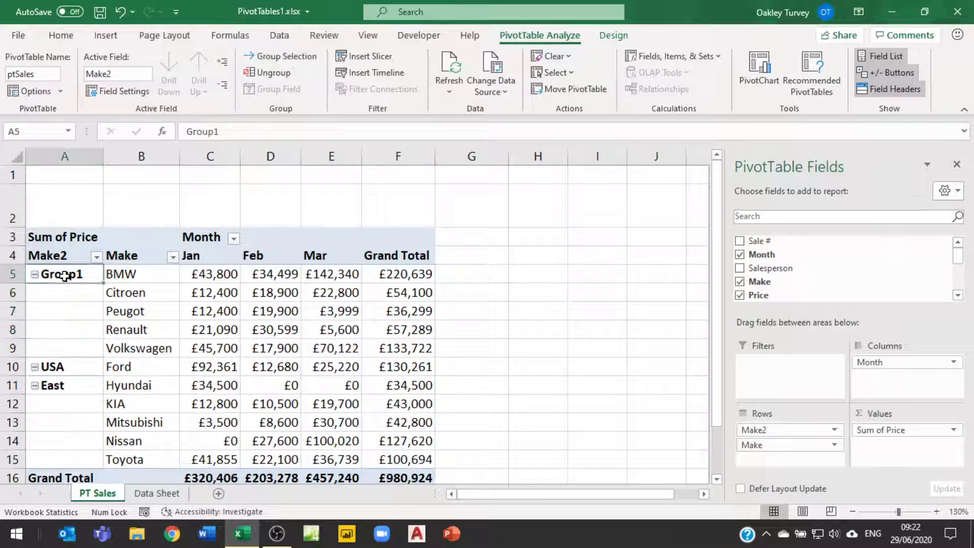
click(225, 131)
click(174, 148)
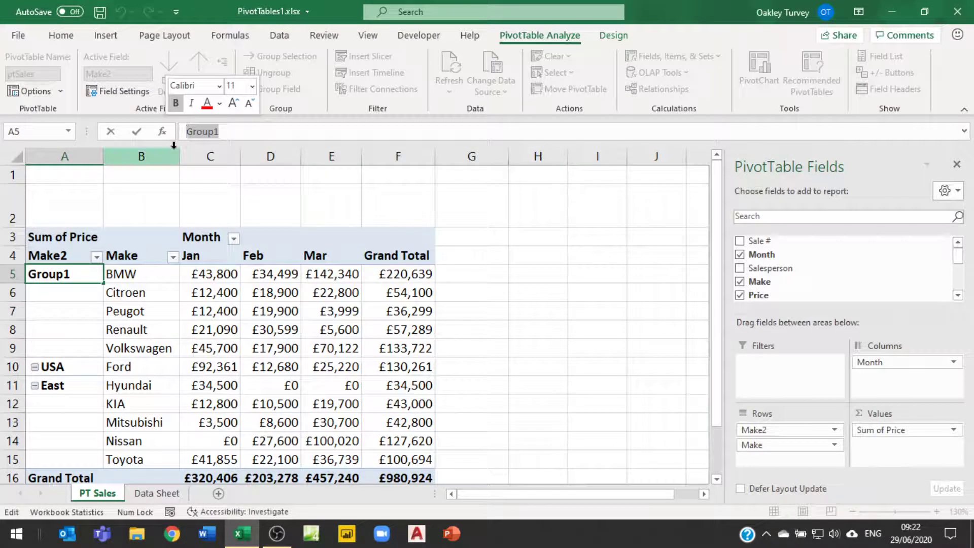
text(EU)
key(Return)
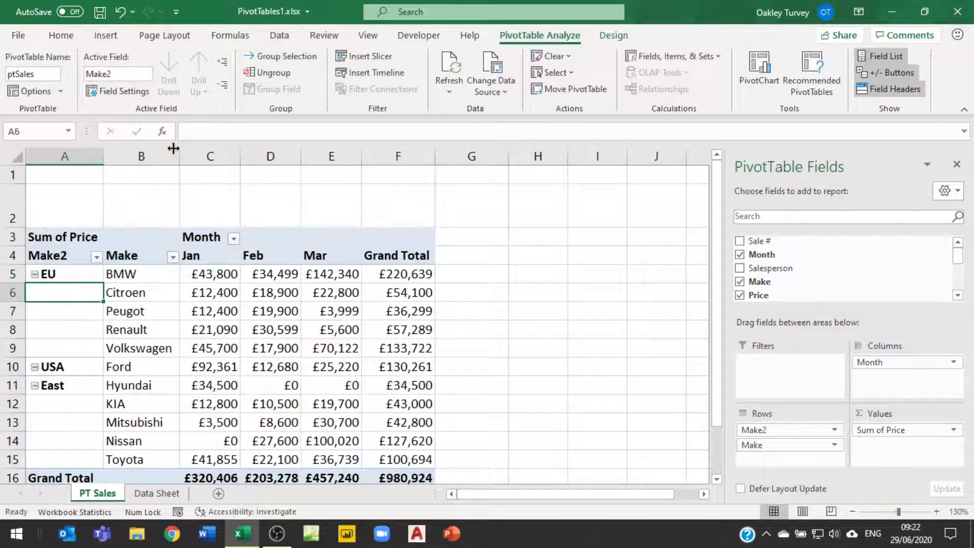
click(772, 436)
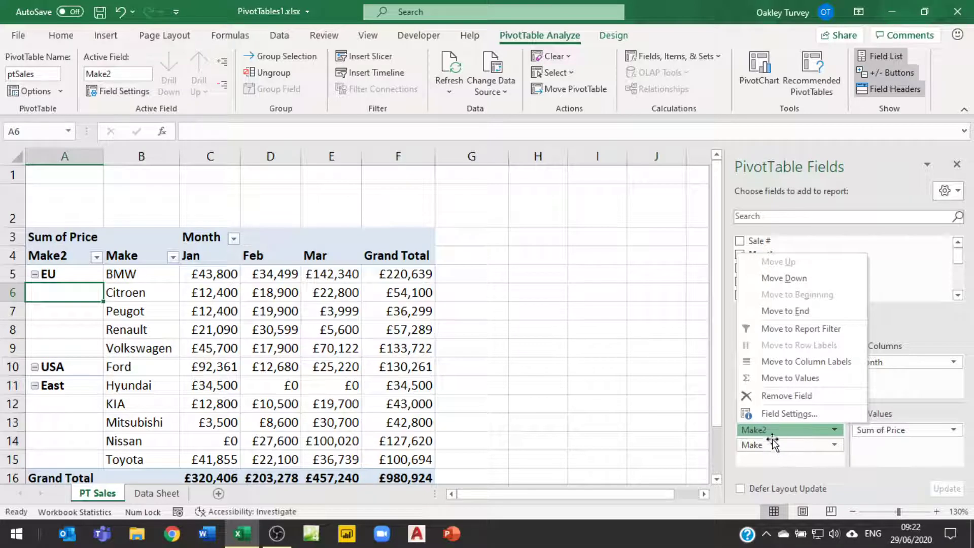
click(774, 444)
click(775, 445)
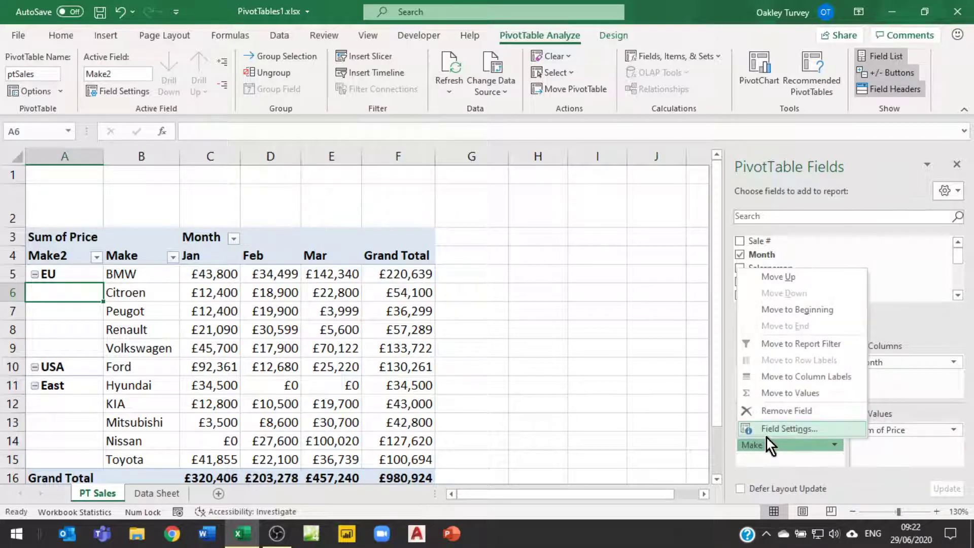
click(773, 464)
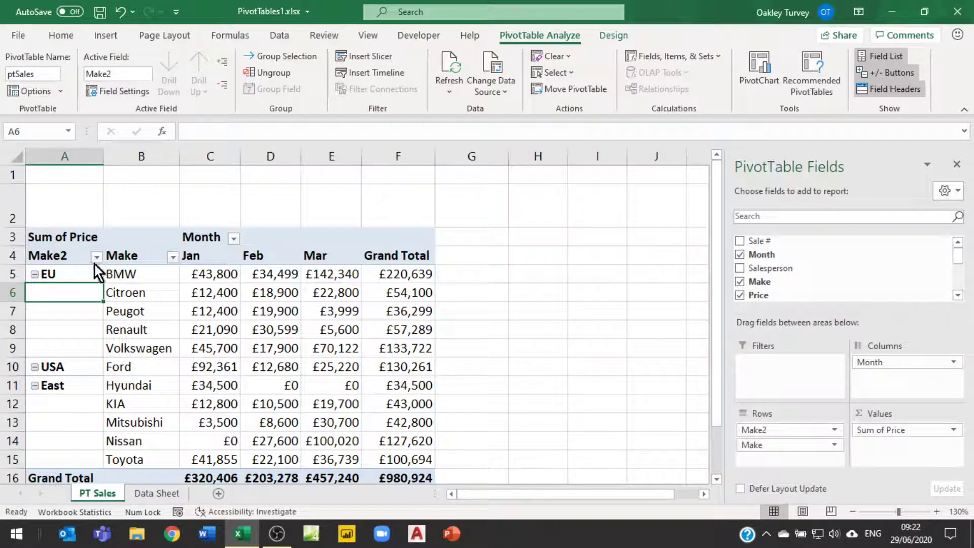
Rename the Make2 field heading as Region of Mfg and fit column A's width to its contents
click(59, 256)
drag(234, 131, 187, 131)
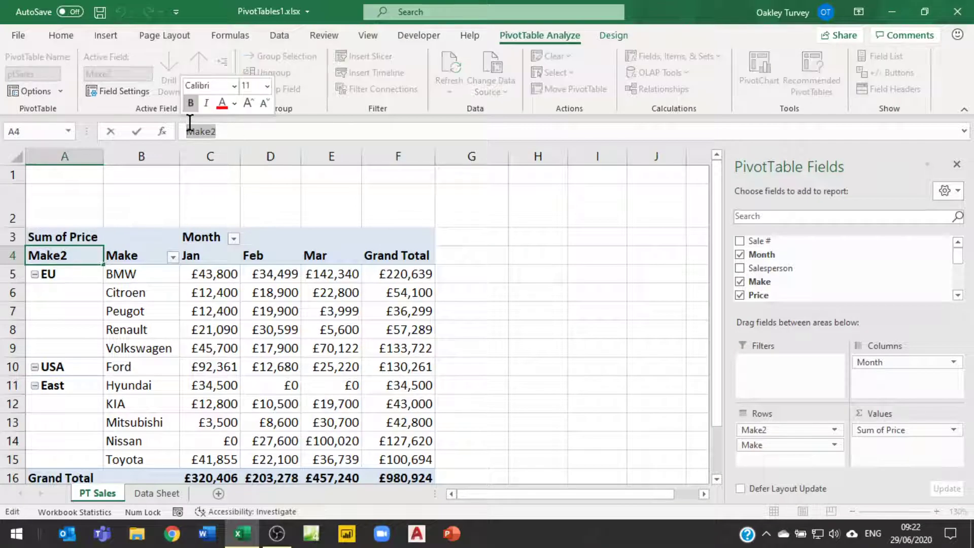
text(Regio)
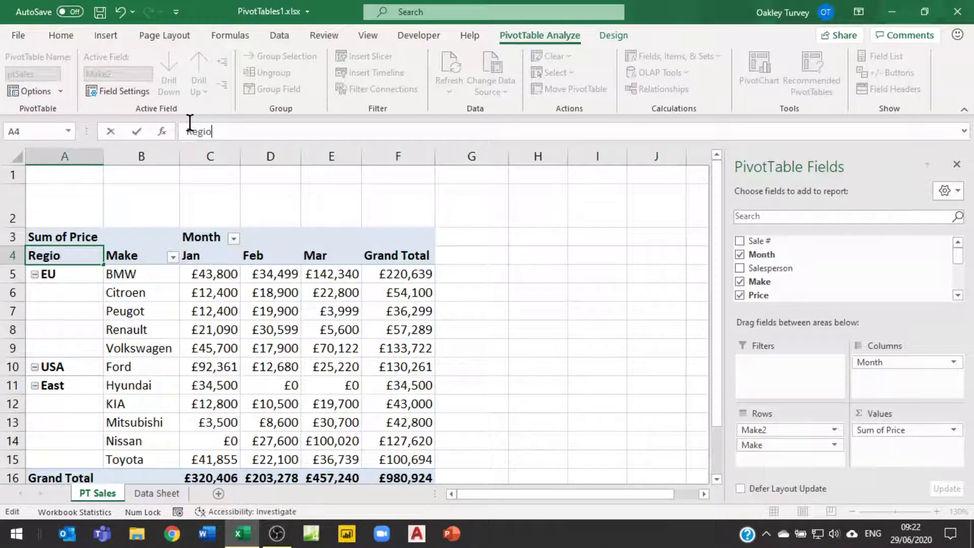
text(n of Mfg)
key(Return)
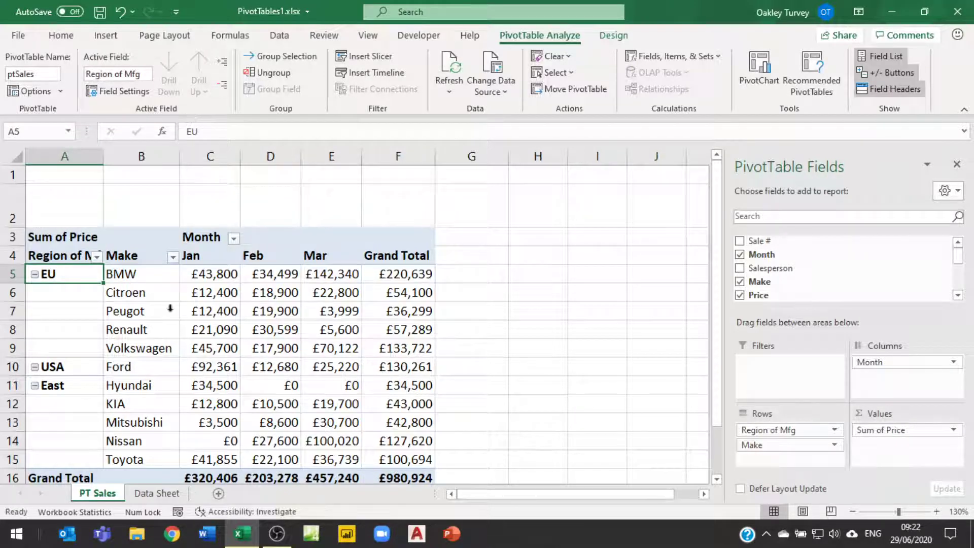
double_click(103, 156)
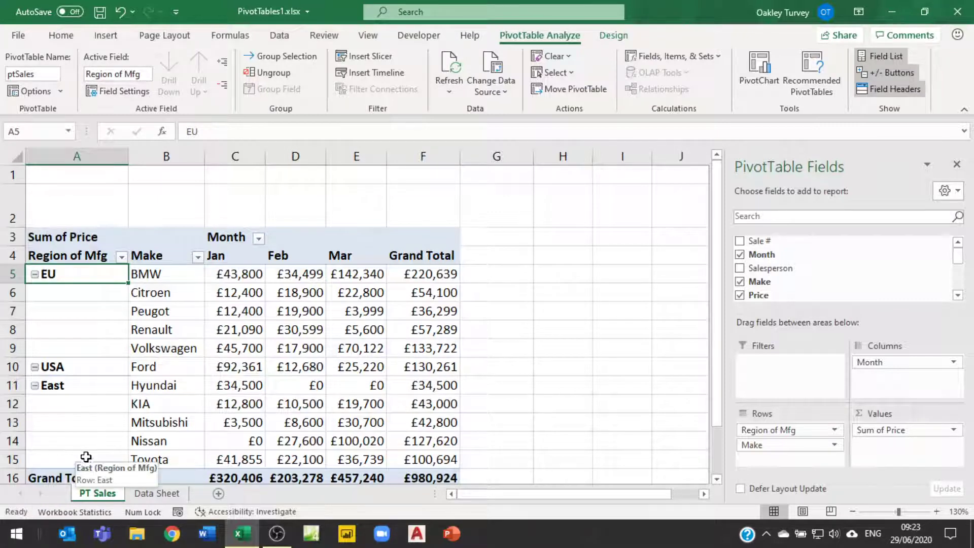
Set the Region of Mfg field's subtotals to Automatic and review the subtotal rows down to the grand total
click(130, 92)
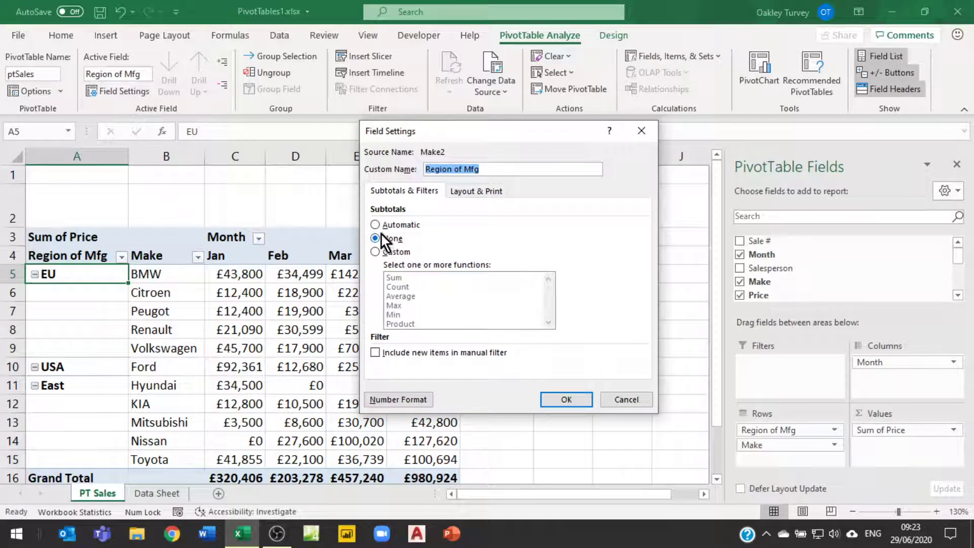
click(374, 223)
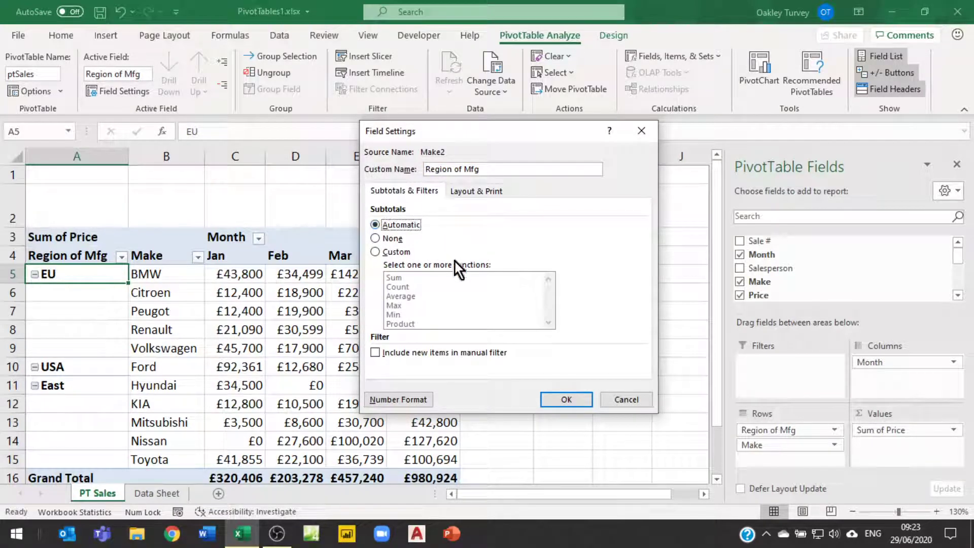
click(566, 400)
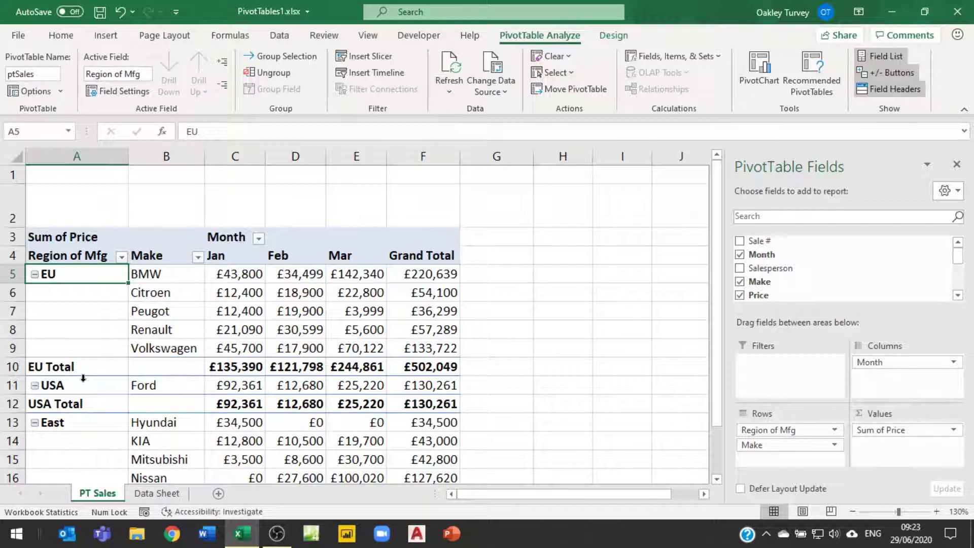
scroll(255, 353, down, 3)
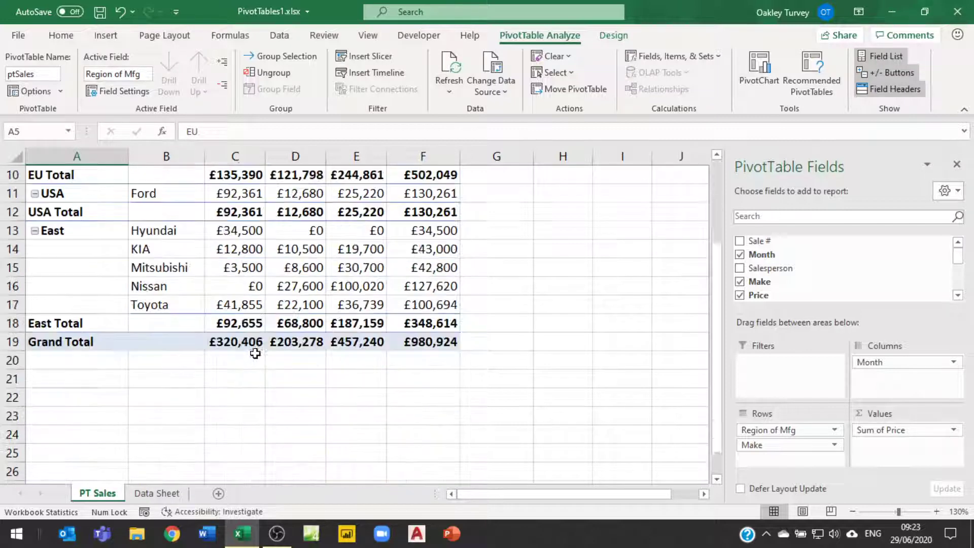
scroll(294, 331, up, 3)
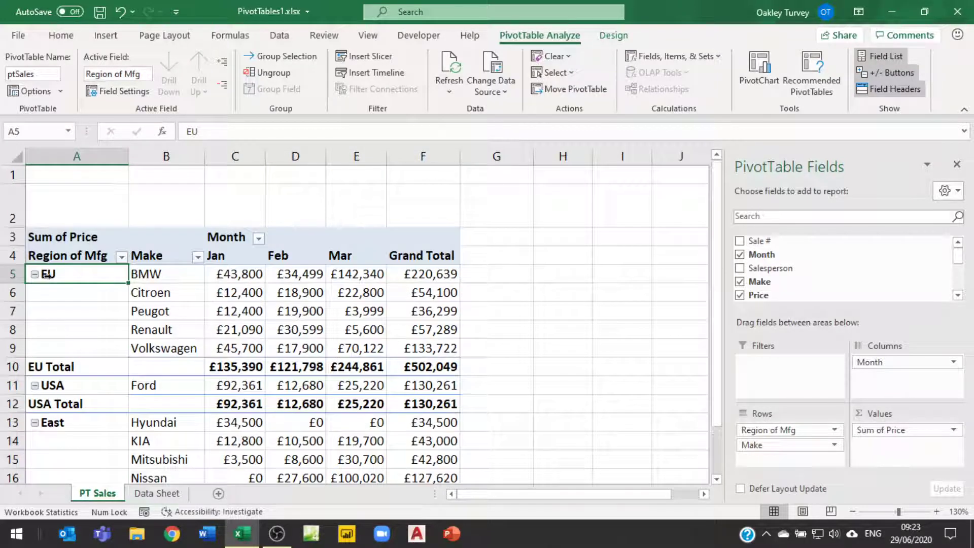
Set the Region of Mfg field's subtotals to None
click(122, 93)
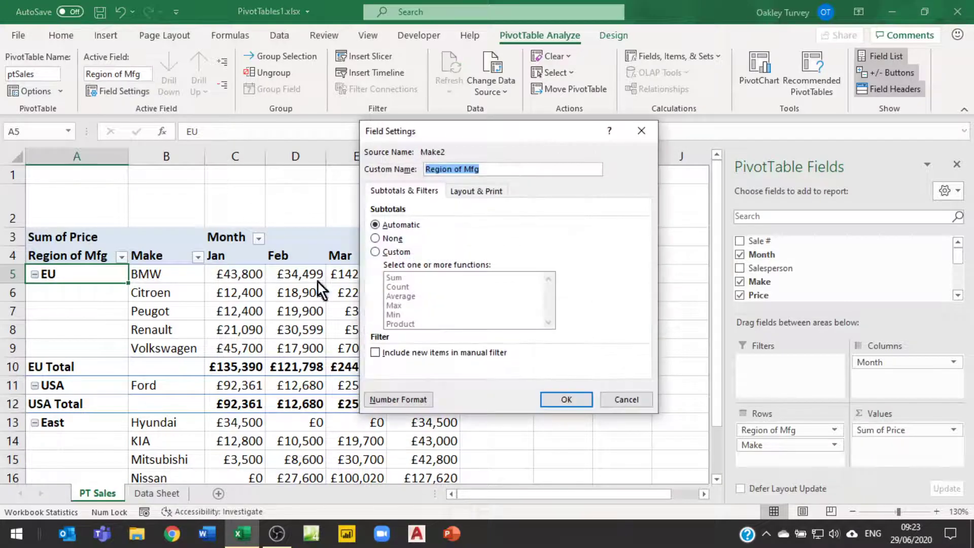
click(376, 238)
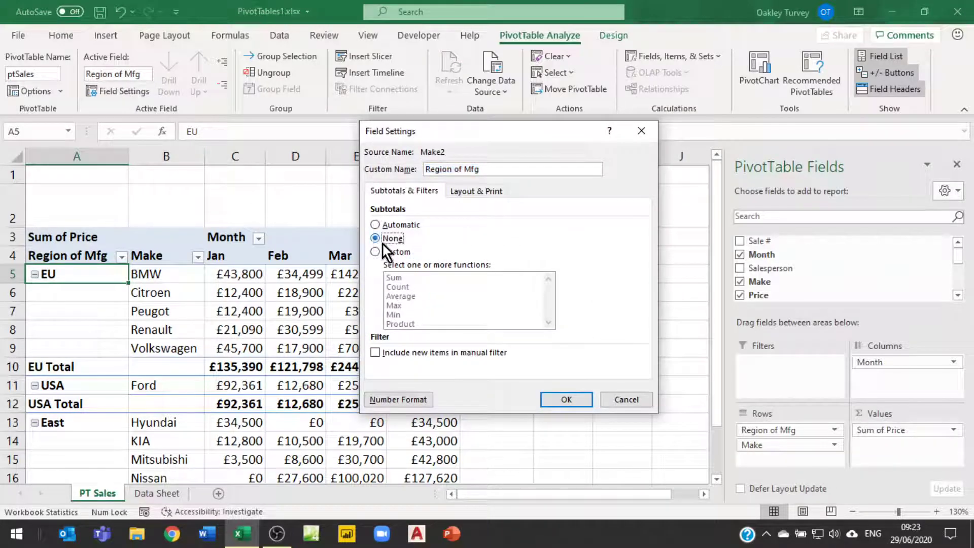
click(566, 400)
click(512, 317)
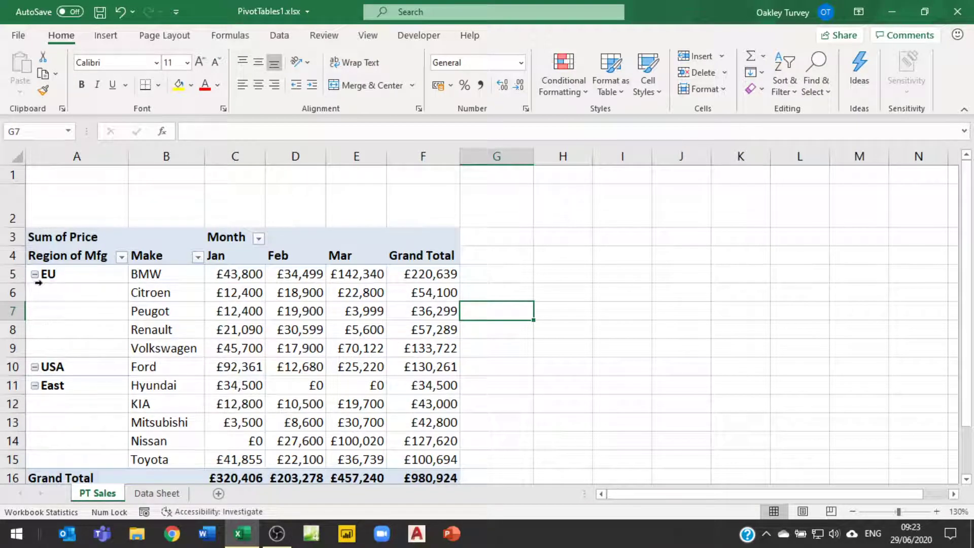
Remove the Make field from the pivot table's rows and add it back below Region of Mfg
click(96, 274)
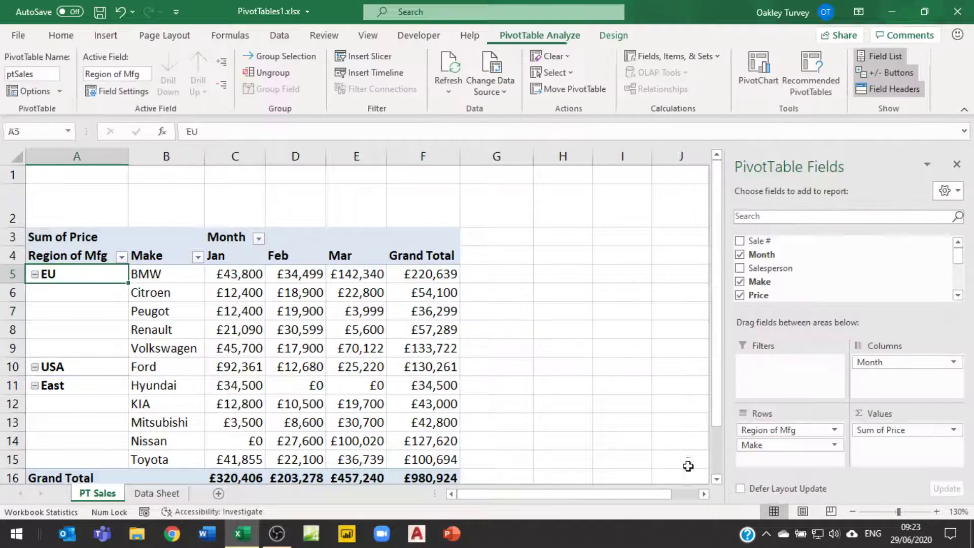
drag(756, 445, 619, 452)
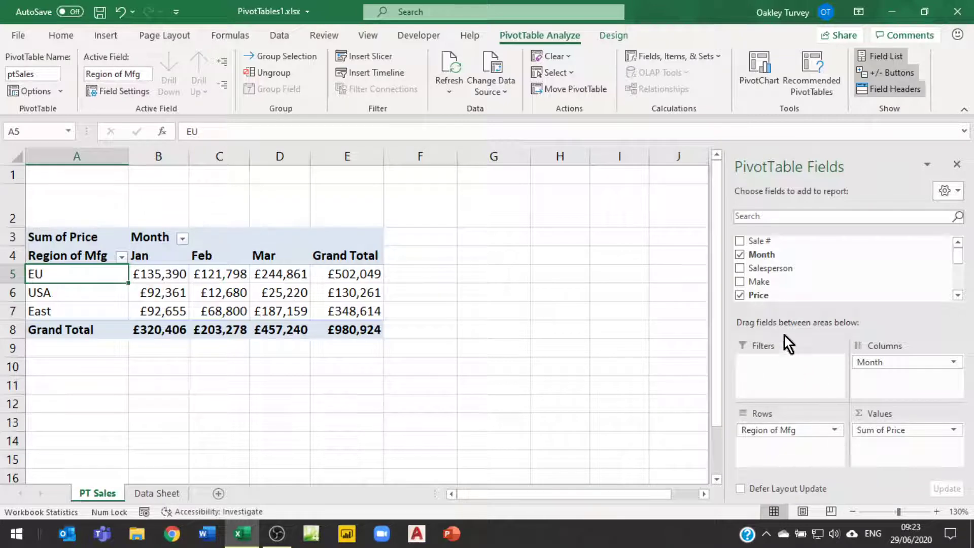
drag(759, 295, 779, 444)
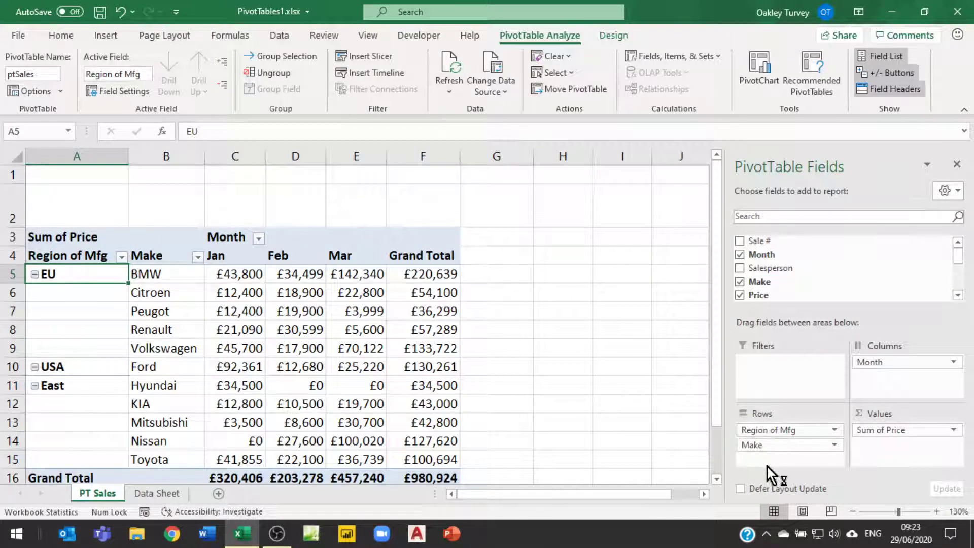
Collapse and re-expand the EU group, and hide and redisplay the pivot table's +/- buttons
click(34, 274)
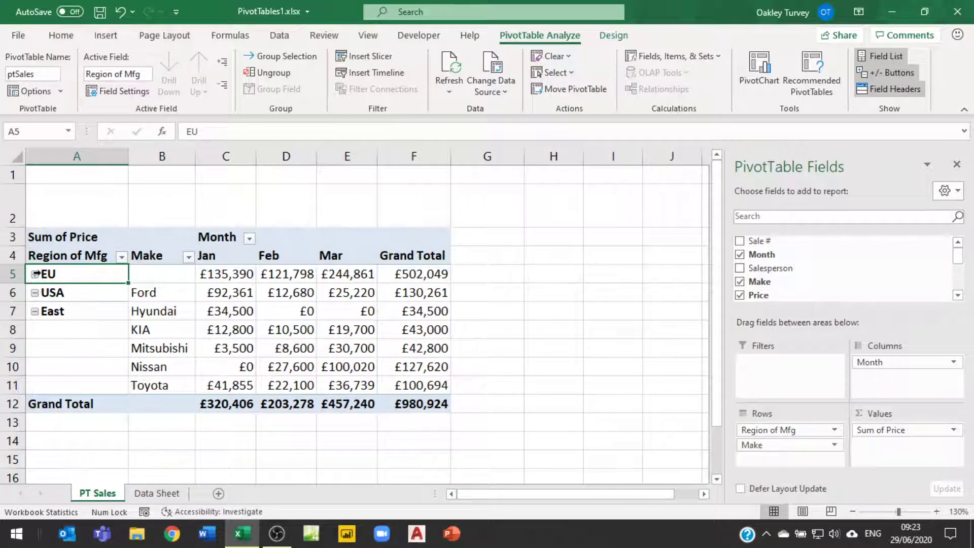
click(35, 274)
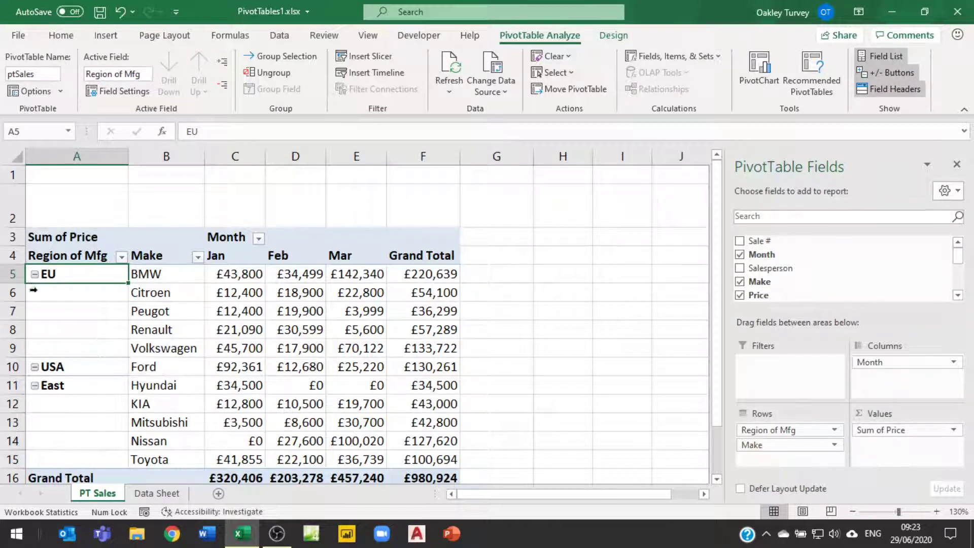
click(893, 75)
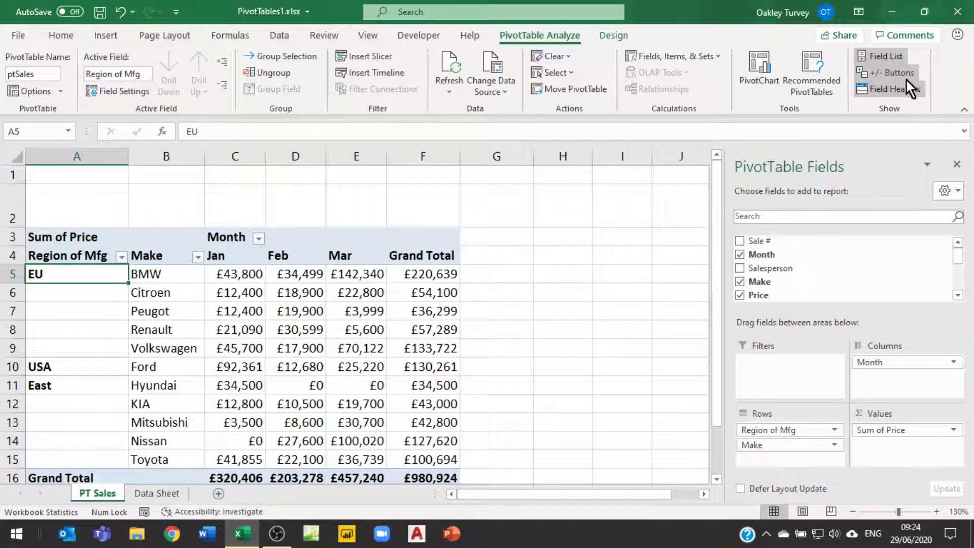
click(891, 72)
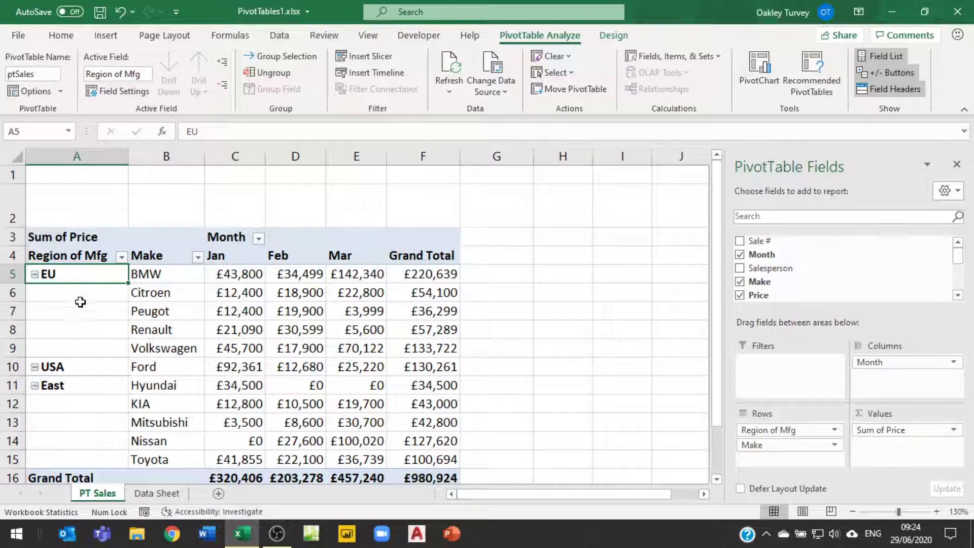
Remove Region of Mfg from the pivot table's rows and add it back above Make
drag(84, 274, 65, 461)
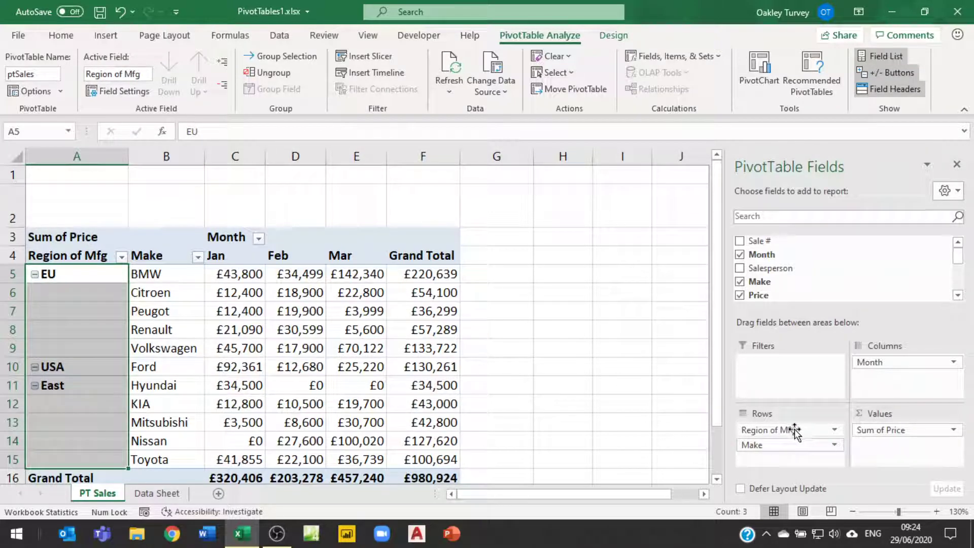
drag(793, 431, 634, 419)
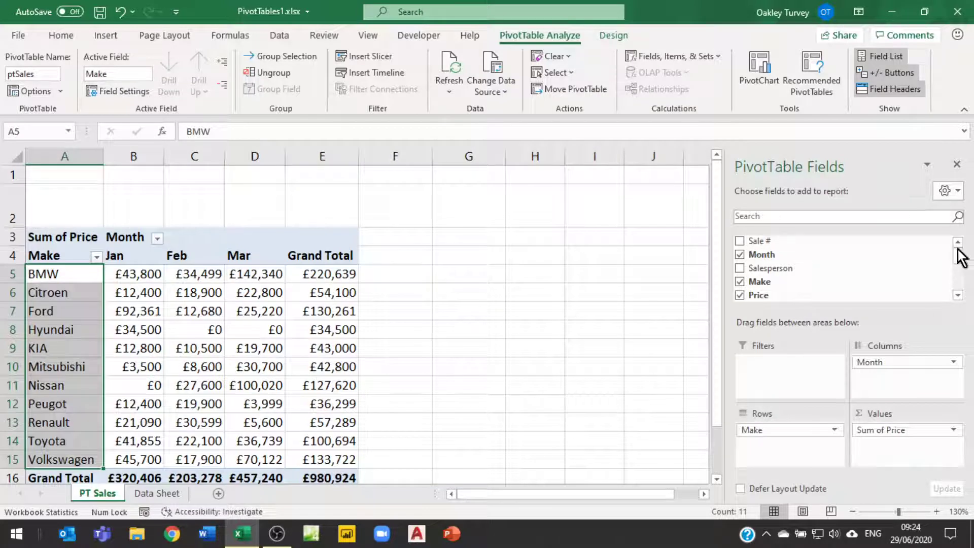
drag(960, 261, 962, 284)
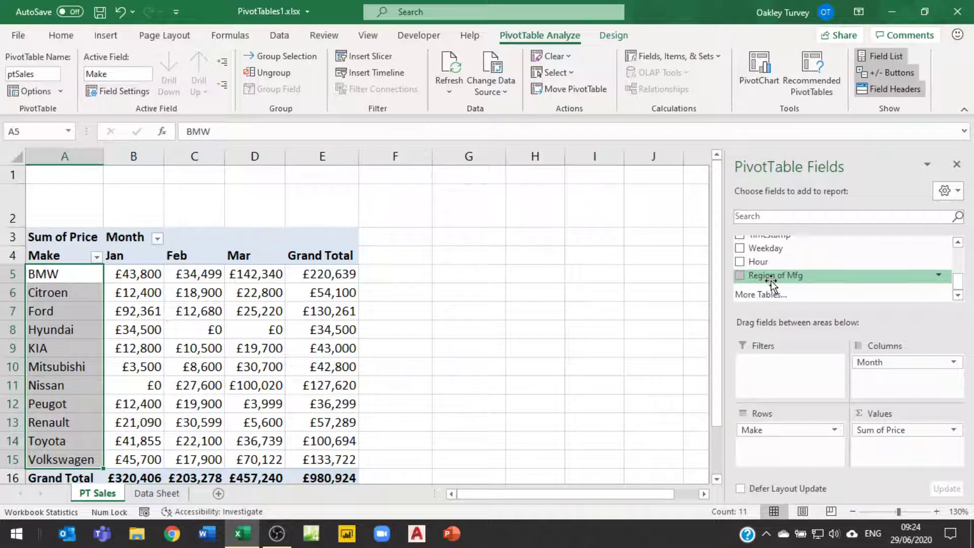
click(741, 274)
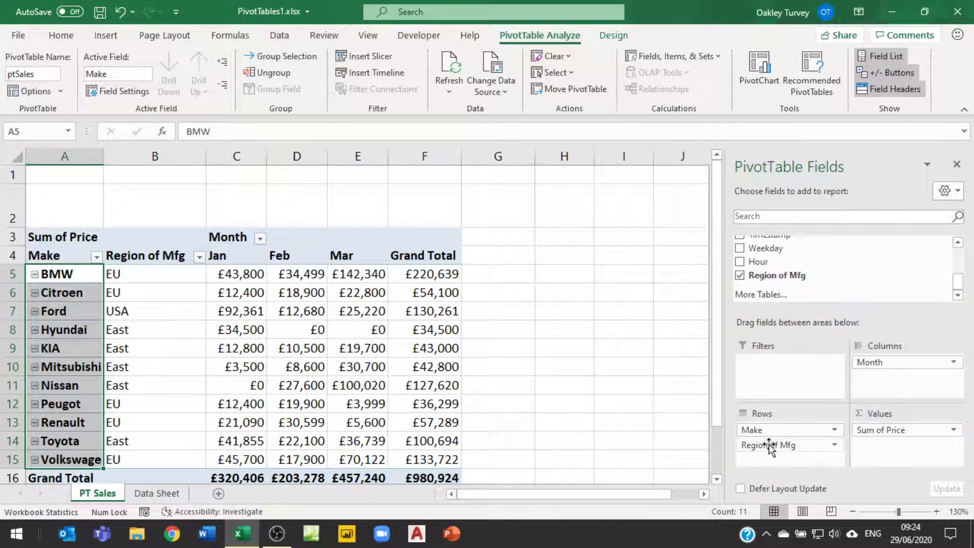
drag(768, 444, 775, 428)
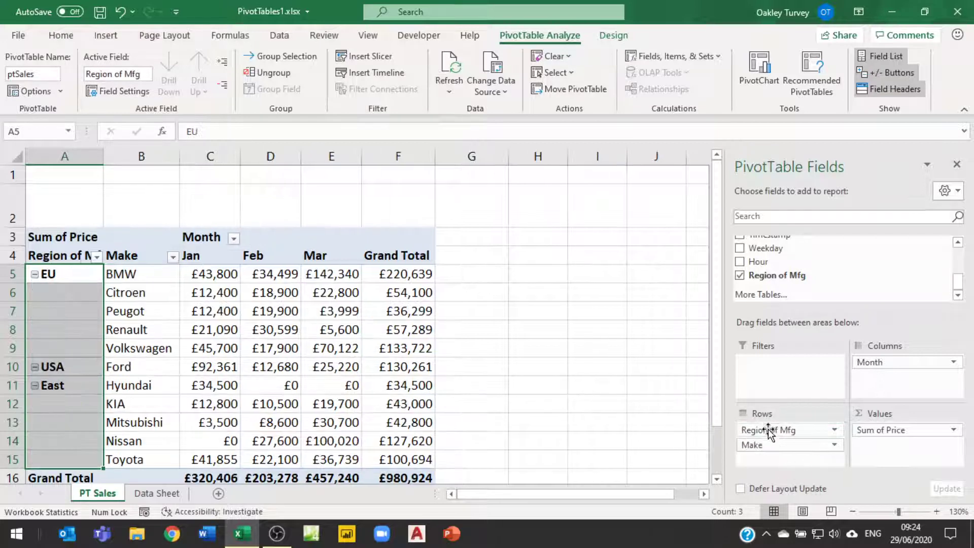
Rearrange the pivot table's rows so that they contain only the Region of Mfg field, without Make
click(740, 275)
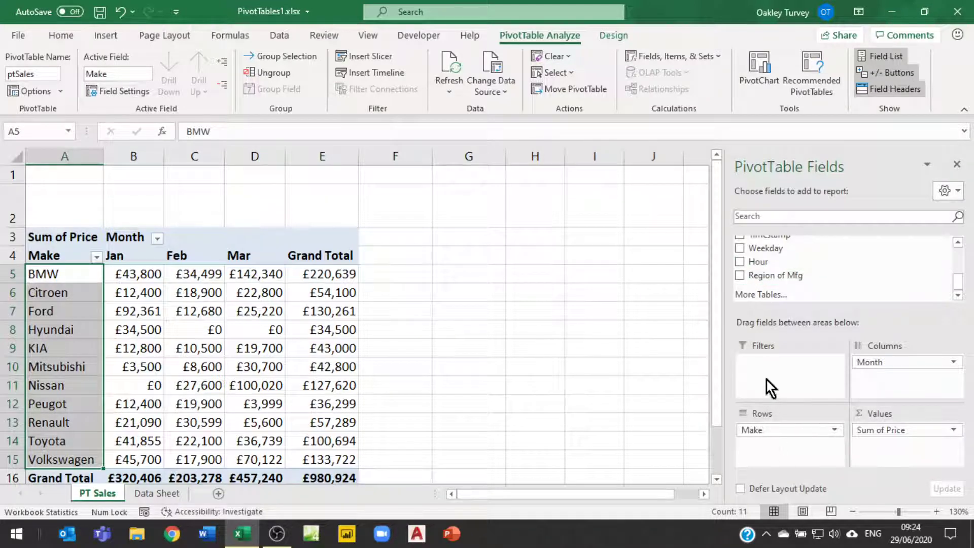
drag(768, 430, 613, 379)
drag(777, 275, 804, 432)
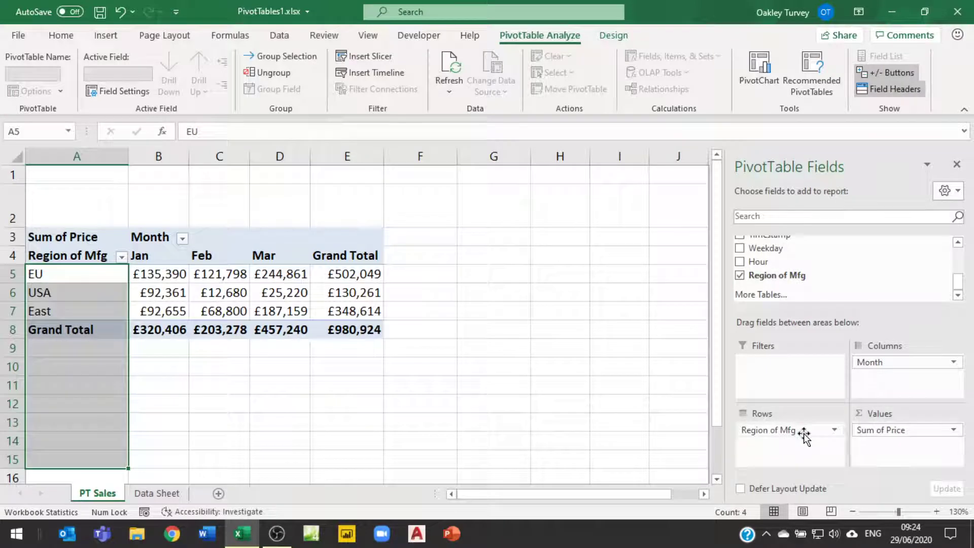
Replace Region of Mfg with Make as the only field in the pivot table's rows
click(739, 276)
scroll(773, 279, up, 5)
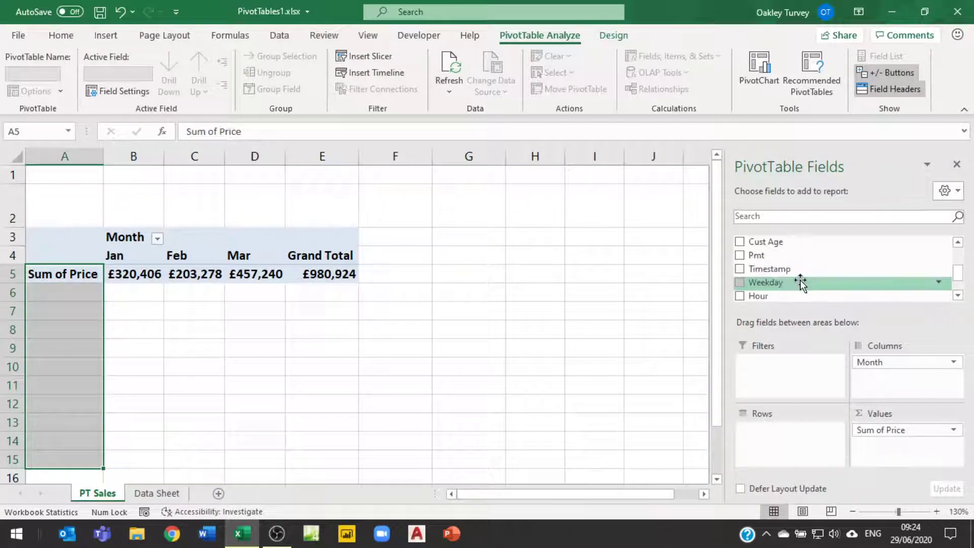
click(739, 283)
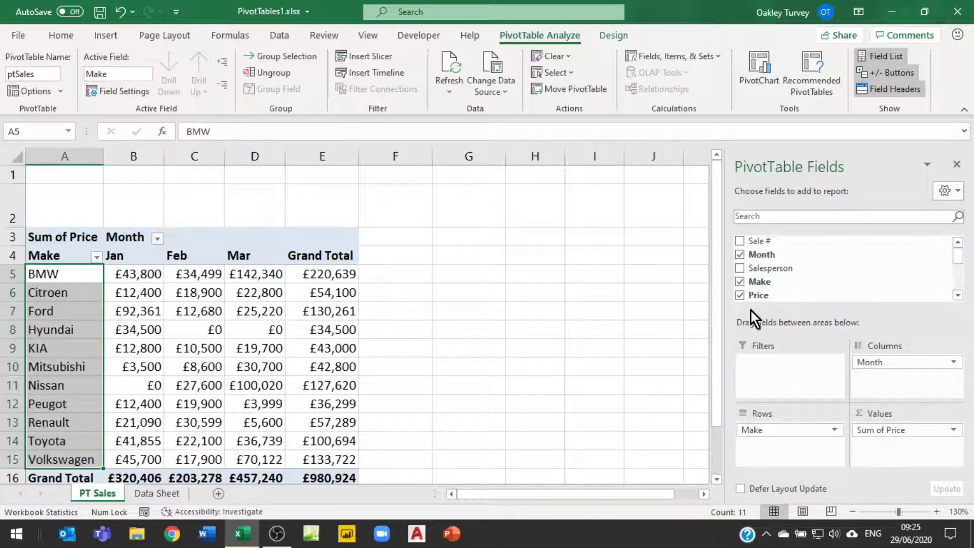
Insert a Salesperson slicer for the pivot table and place it beside the table, starting in row 1 at column F
click(112, 281)
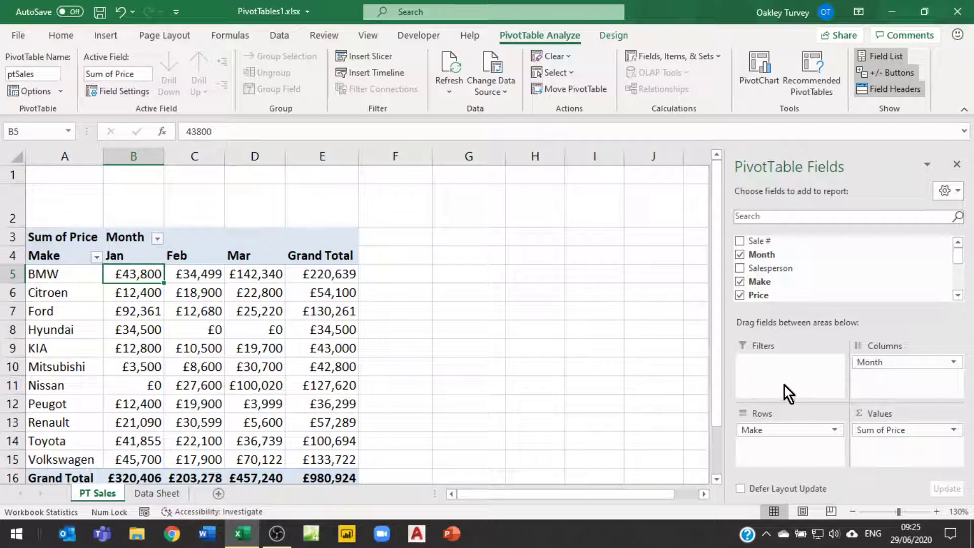
click(366, 57)
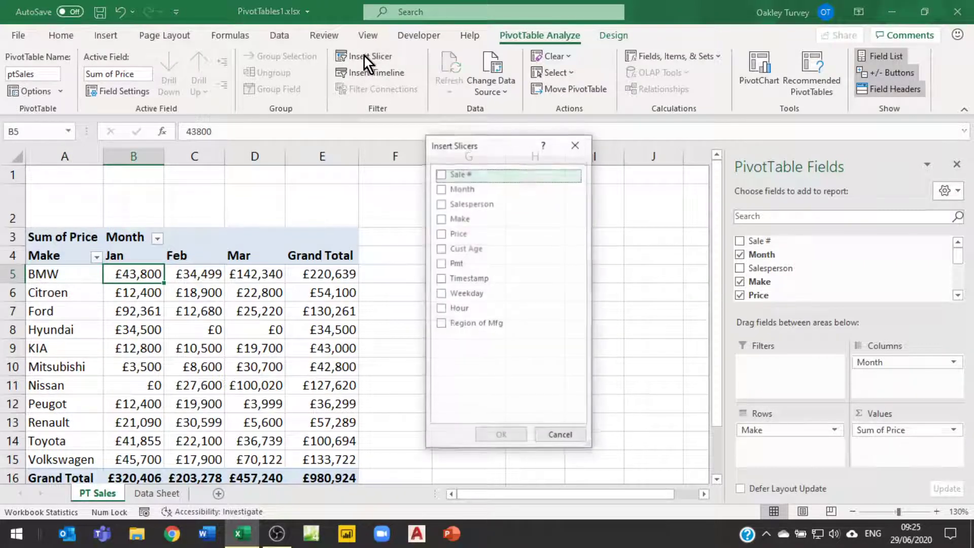
click(441, 204)
click(496, 436)
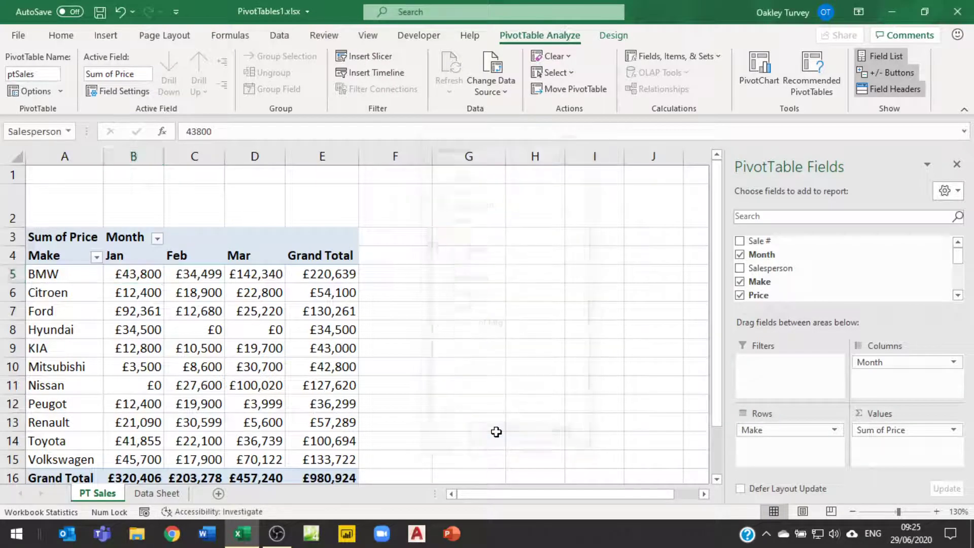
drag(403, 214, 488, 176)
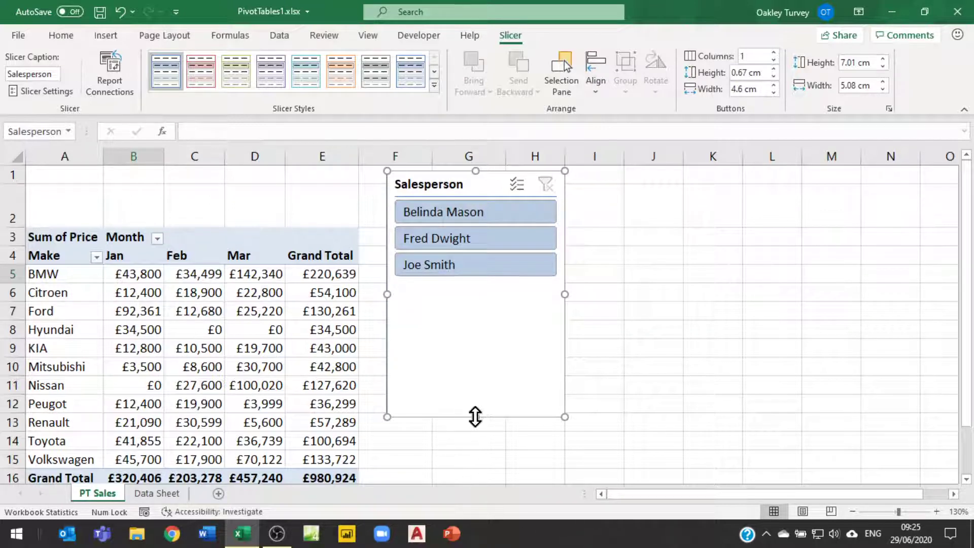
Resize the Salesperson slicer to about 3.2 cm high and 10.2 cm wide
click(441, 263)
drag(441, 263, 470, 289)
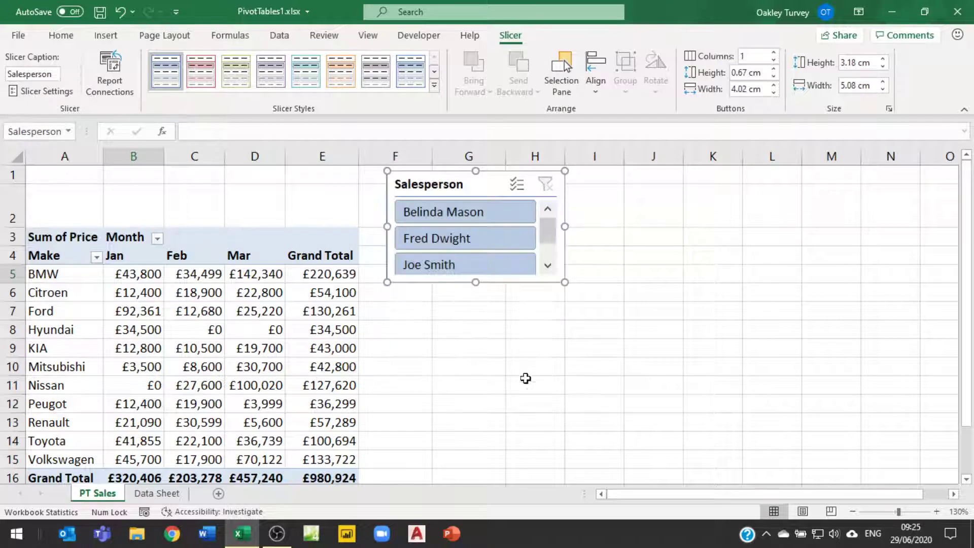
drag(565, 226, 742, 228)
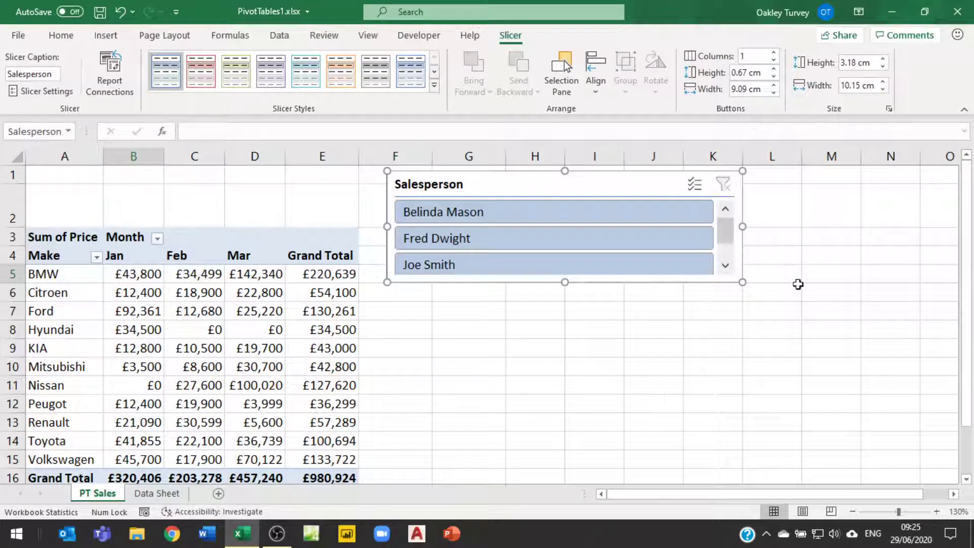
Arrange the Salesperson slicer's buttons in 4 columns
click(775, 52)
click(774, 53)
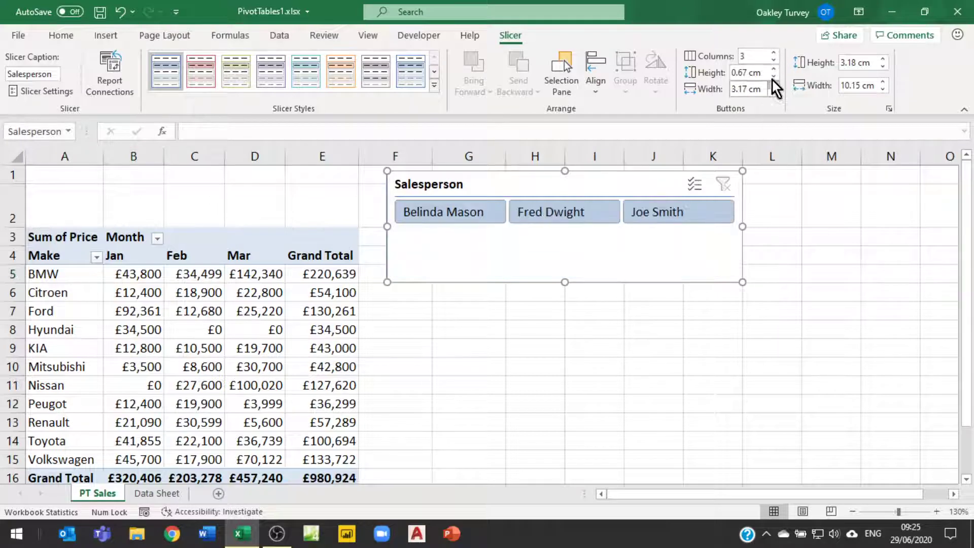
click(775, 53)
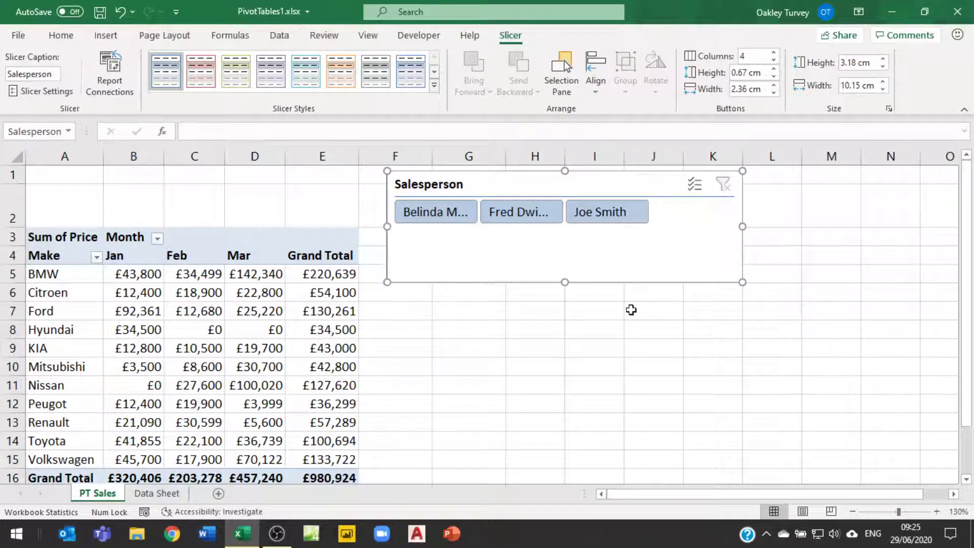
Reduce the Salesperson slicer's height to about 2 cm and make row 2 taller so the slicer fits above the pivot table headings
drag(566, 283, 562, 227)
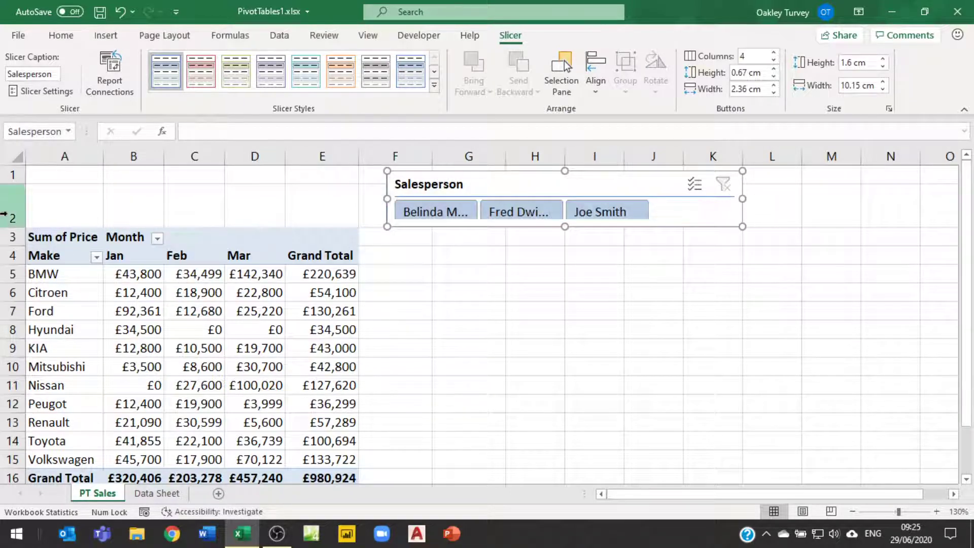
drag(15, 227, 15, 242)
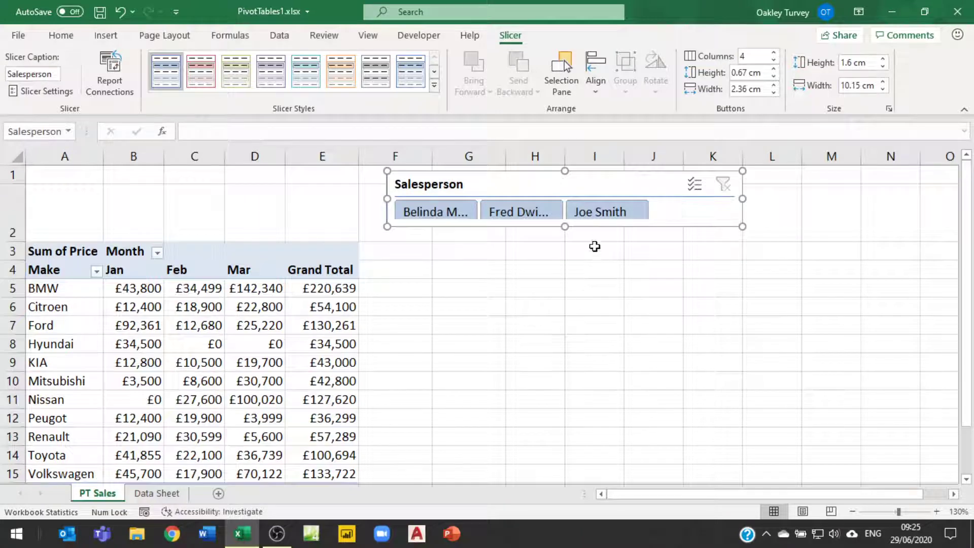
drag(564, 227, 565, 242)
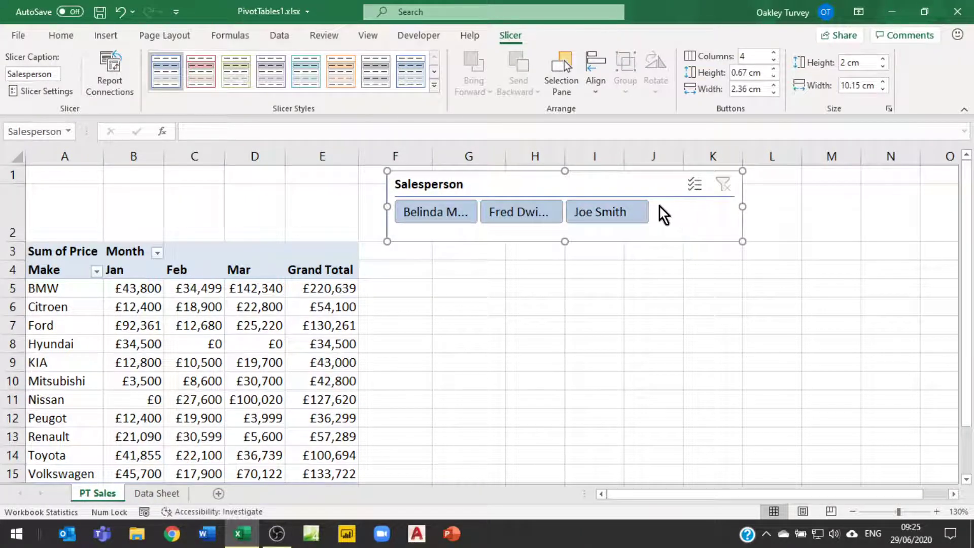
Stretch the Salesperson slicer from column F's edge to about 2.18 cm high and 10.95 cm wide, and turn off Snap to Shape
drag(650, 185, 573, 165)
drag(384, 170, 357, 162)
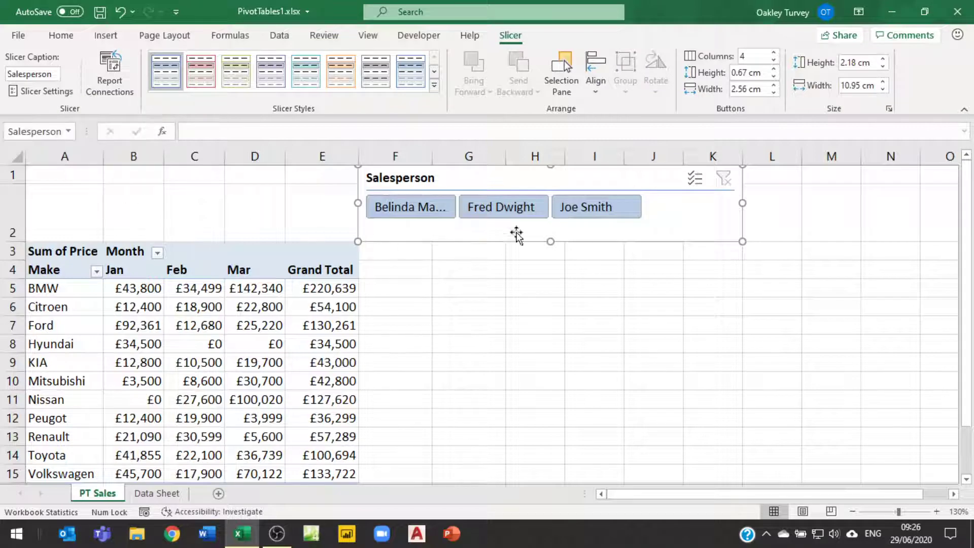
click(600, 91)
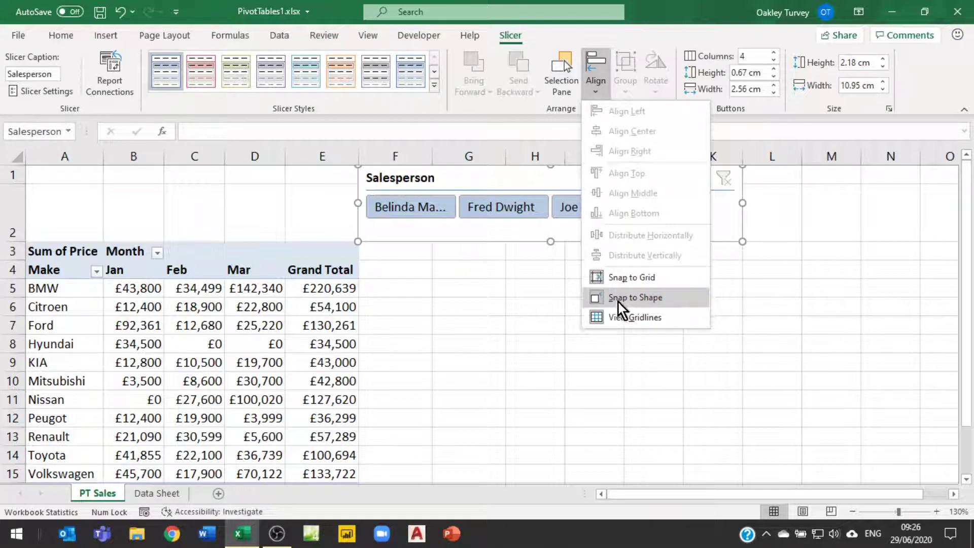
click(597, 300)
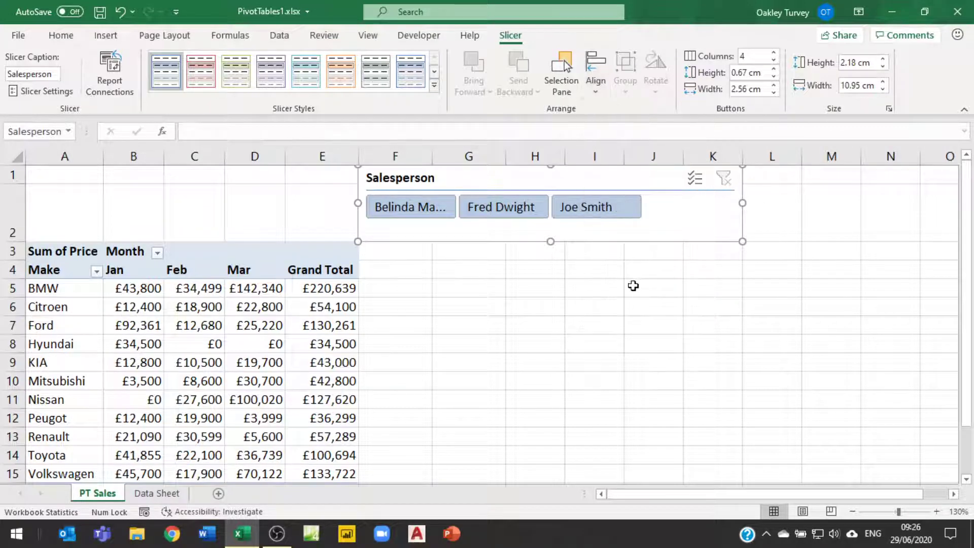
click(604, 93)
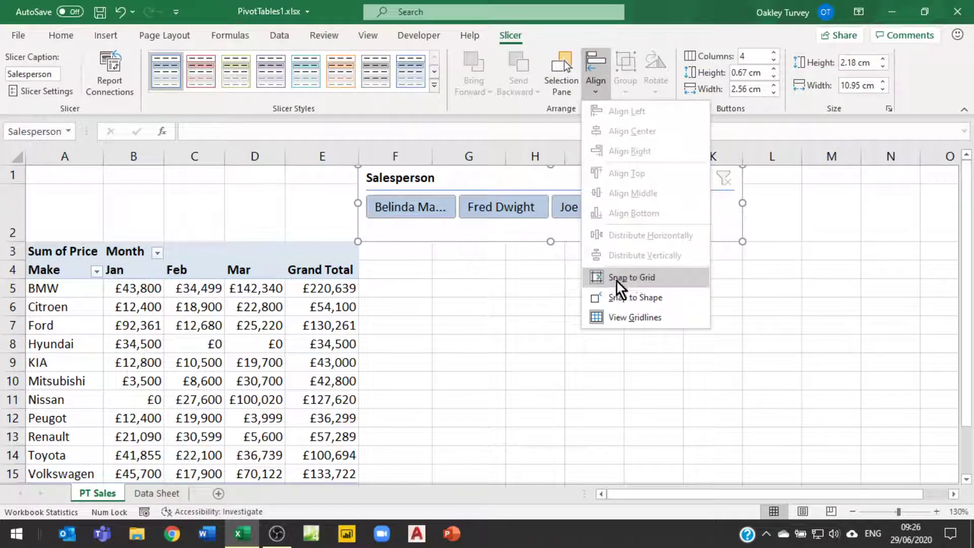
click(856, 345)
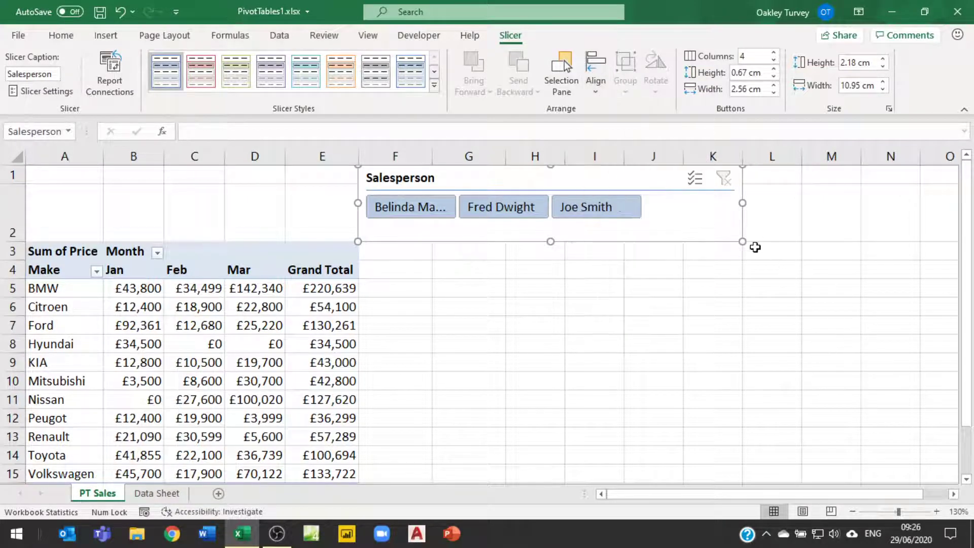
Move the Salesperson slicer directly above the pivot table and fit it across columns A to E, about 9.51 cm wide
mouse_move(743, 242)
mouse_down()
mouse_move(791, 240)
mouse_move(750, 239)
mouse_move(790, 260)
mouse_move(789, 242)
mouse_move(751, 239)
mouse_up()
drag(619, 183, 257, 175)
drag(409, 205, 358, 204)
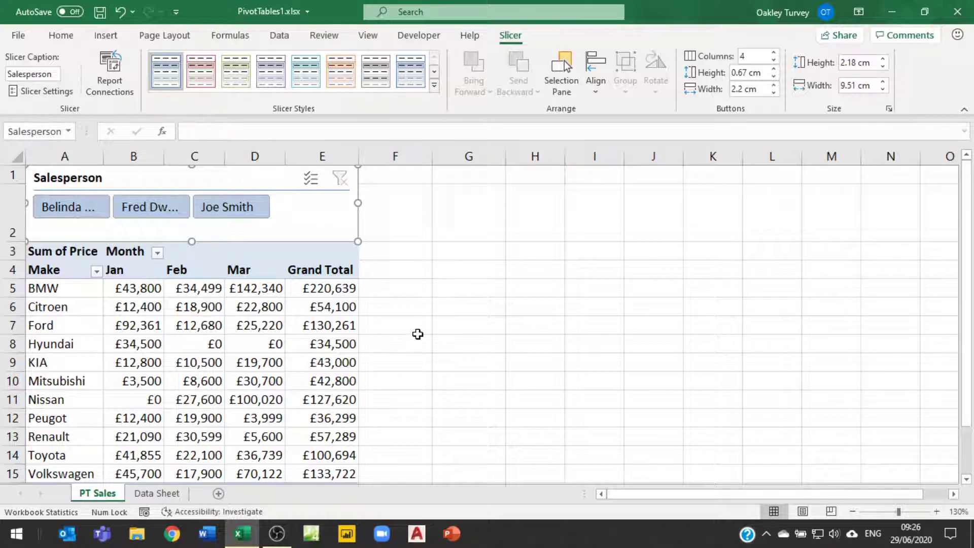
click(492, 327)
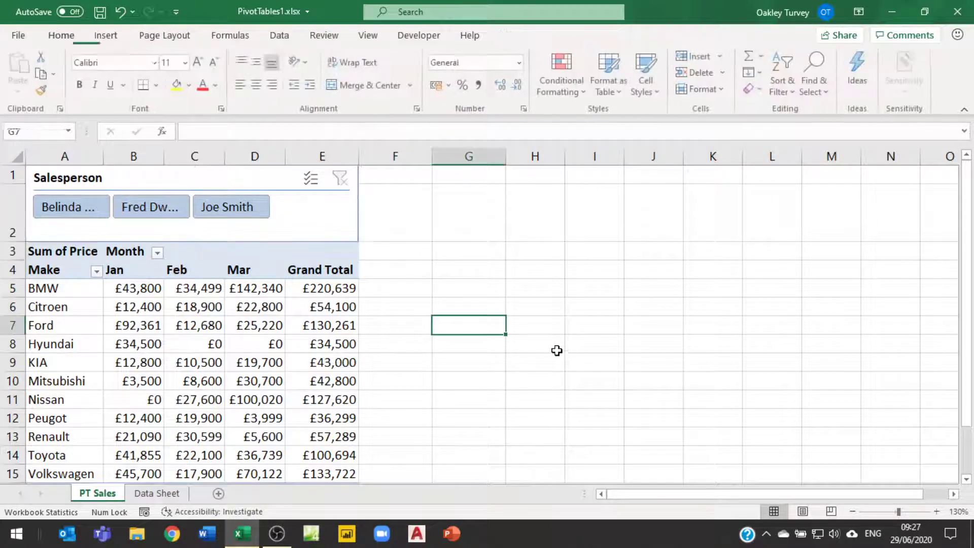
Filter the pivot table by the first salesperson and by the second one in turn, checking the grand totals for each
click(72, 210)
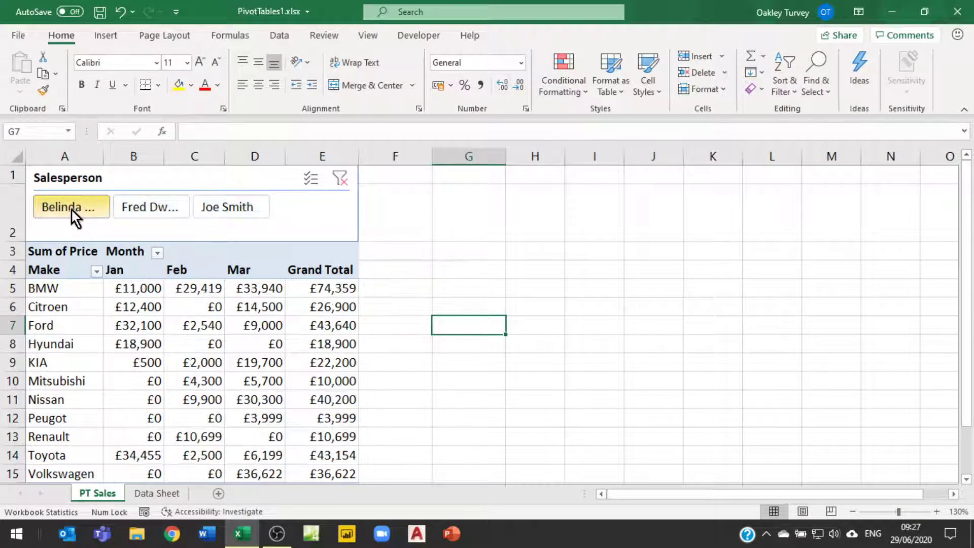
scroll(566, 392, down, 2)
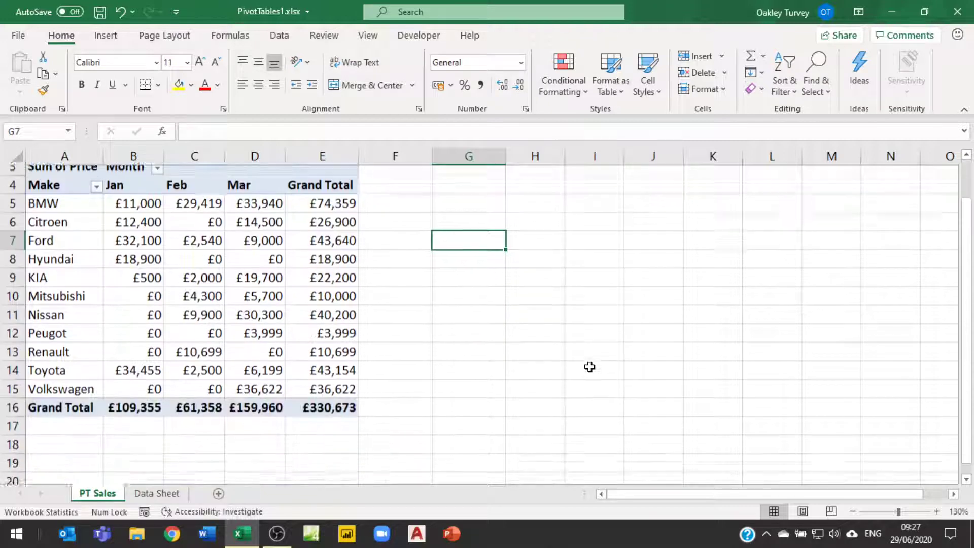
scroll(588, 367, up, 2)
click(171, 217)
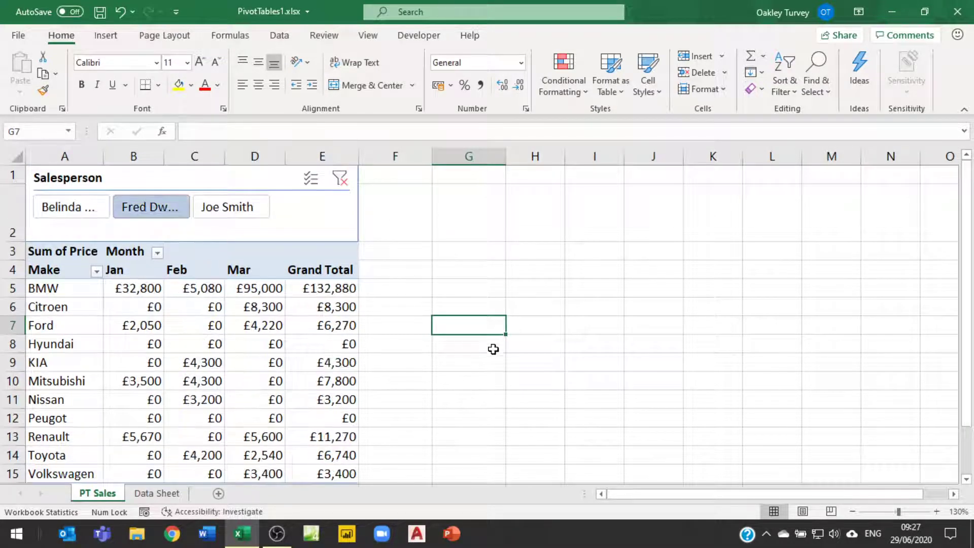
scroll(614, 317, down, 1)
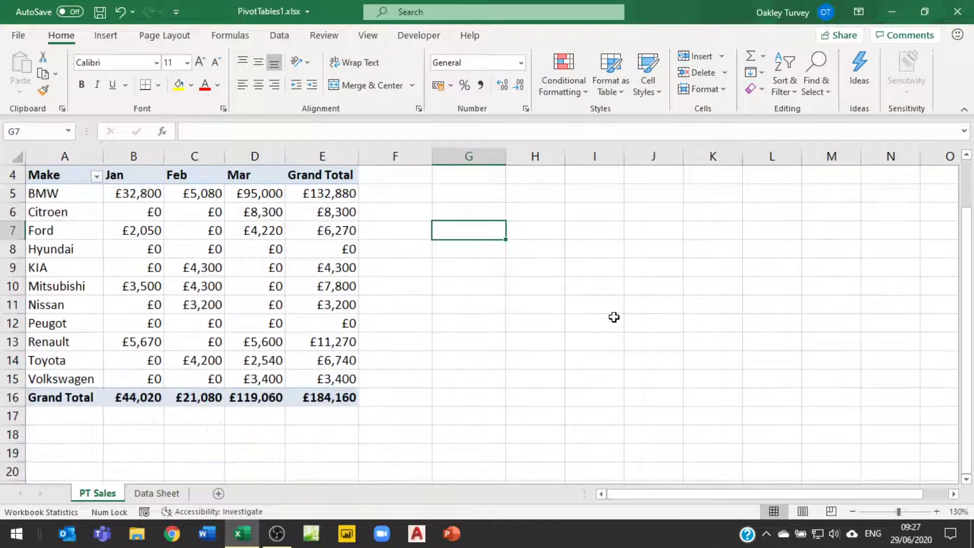
Highlight the Hyundai row from make to grand total and examine the figures with the slicer set to the third salesperson
click(57, 251)
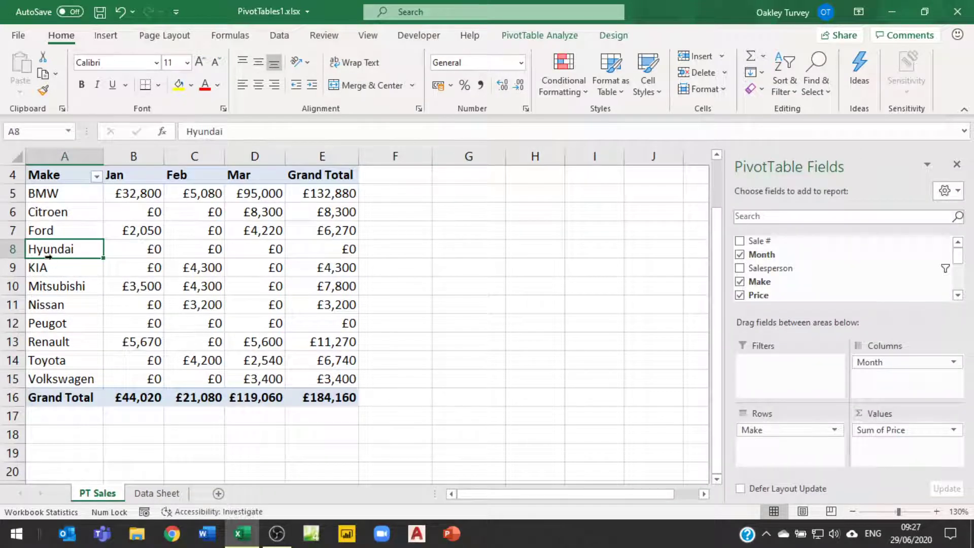
drag(143, 251, 327, 252)
scroll(513, 331, up, 1)
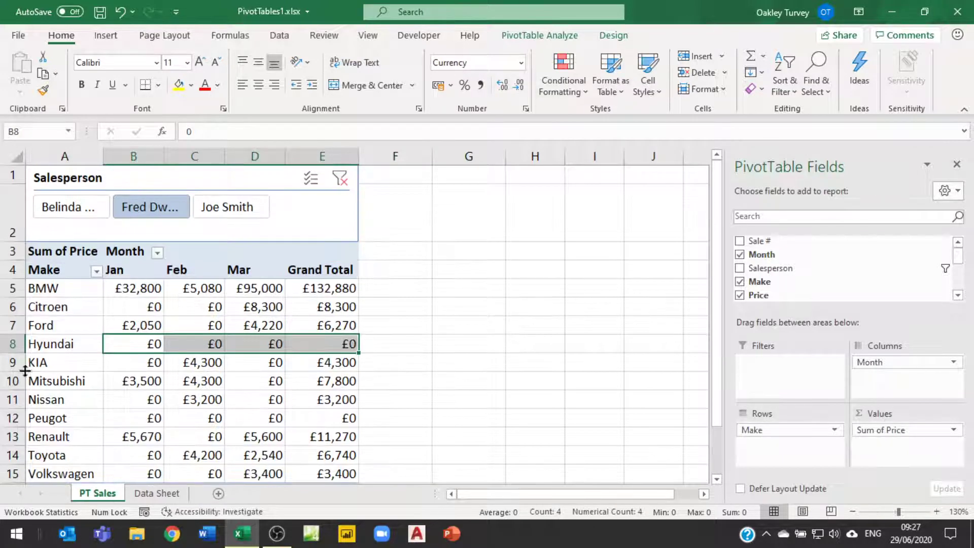
ctrl+click(40, 345)
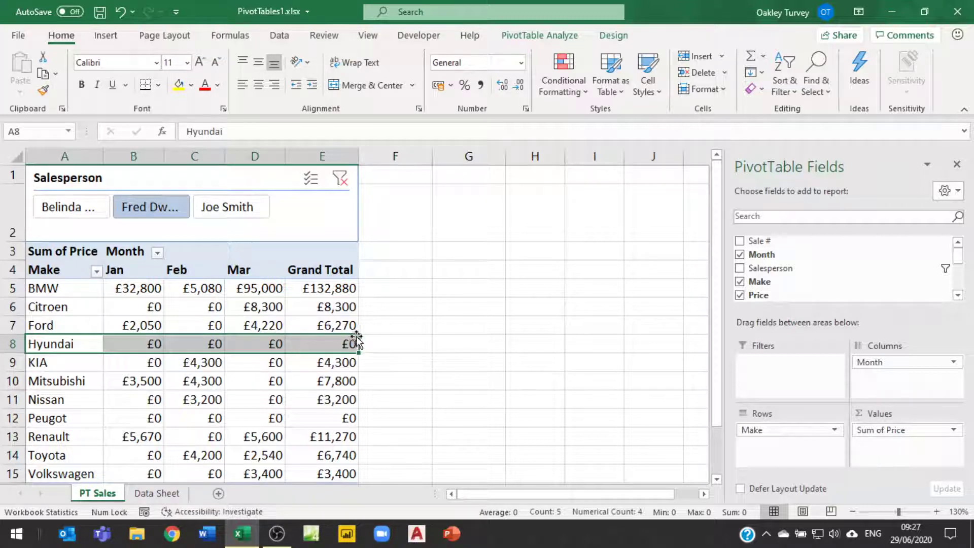
click(235, 208)
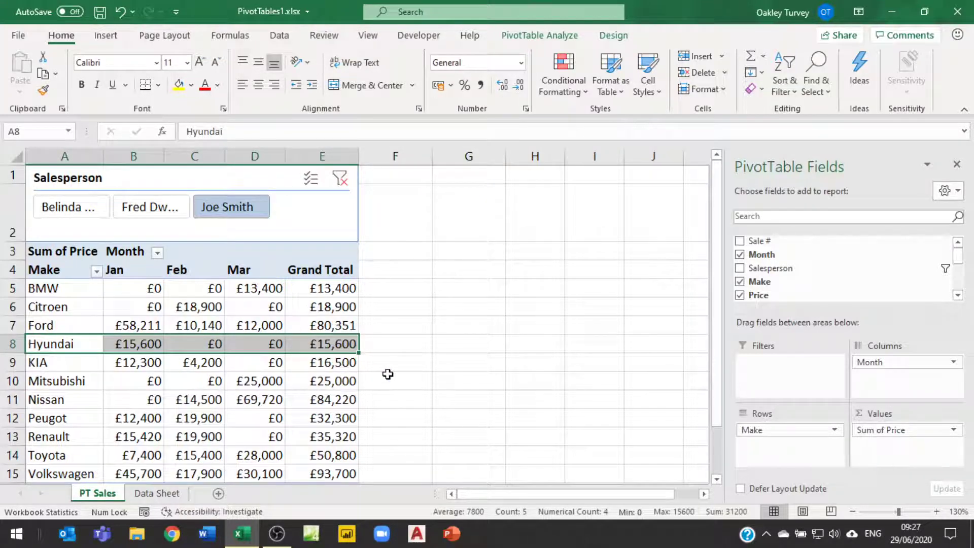
scroll(467, 333, down, 2)
scroll(468, 333, up, 2)
Filter by the first two salespeople together, and clear the Salesperson filter
click(71, 208)
click(148, 209)
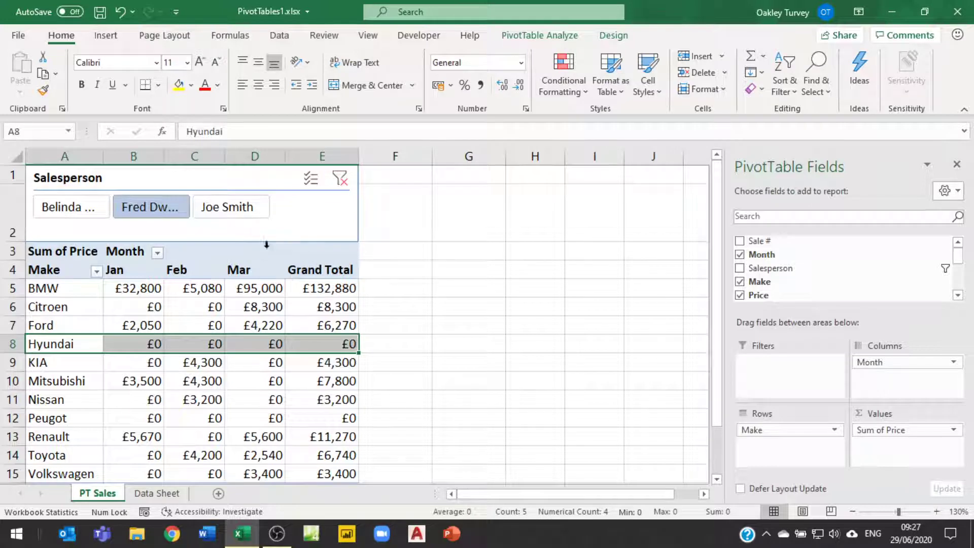
ctrl+click(70, 211)
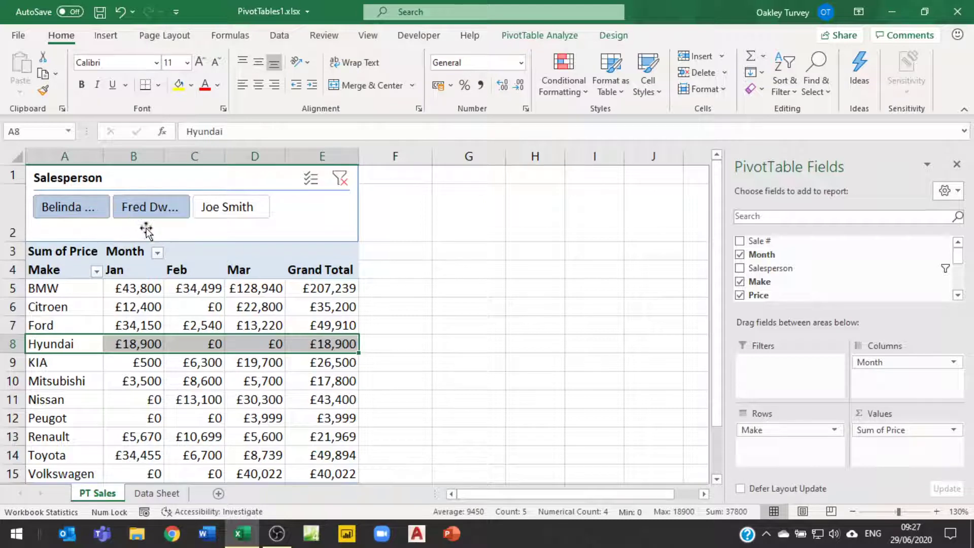
click(339, 178)
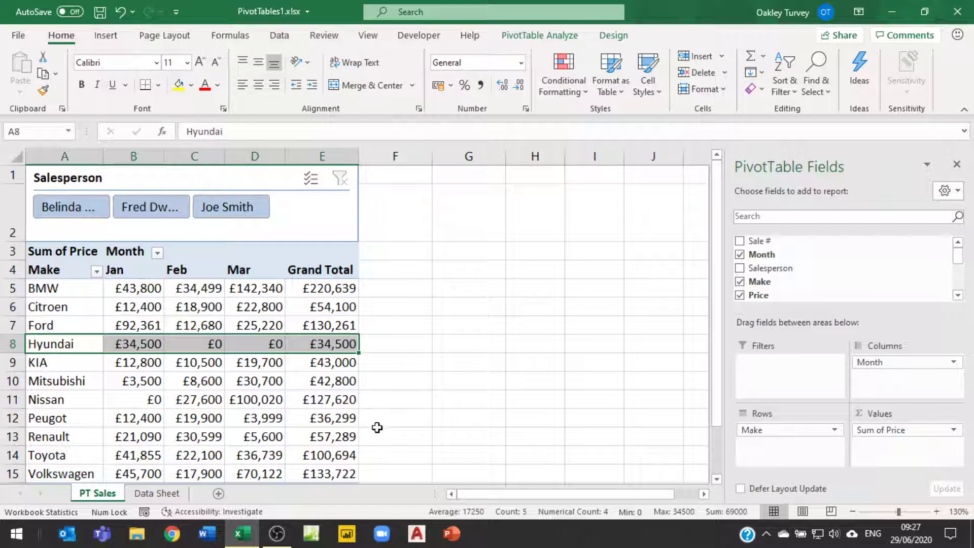
Insert a Pmt slicer for the pivot table
click(122, 308)
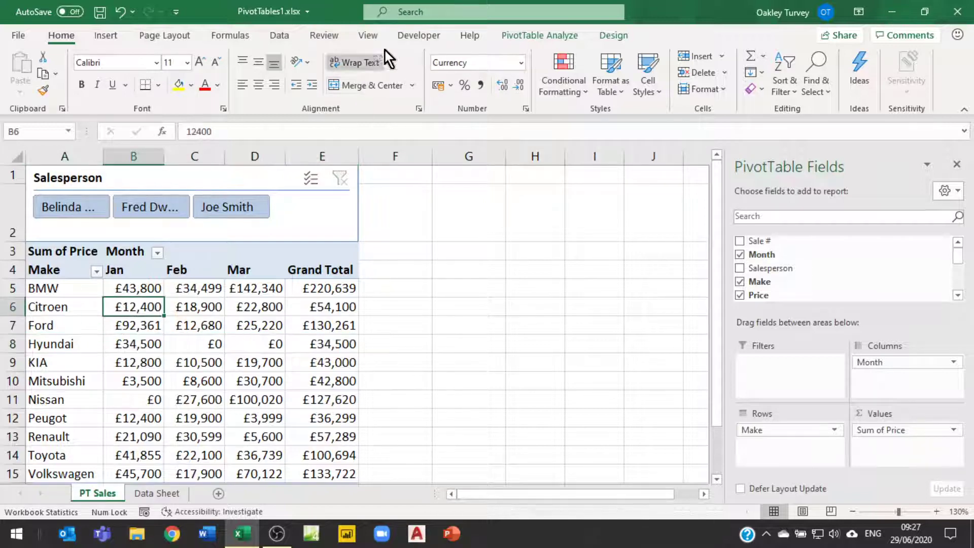
click(533, 35)
click(367, 56)
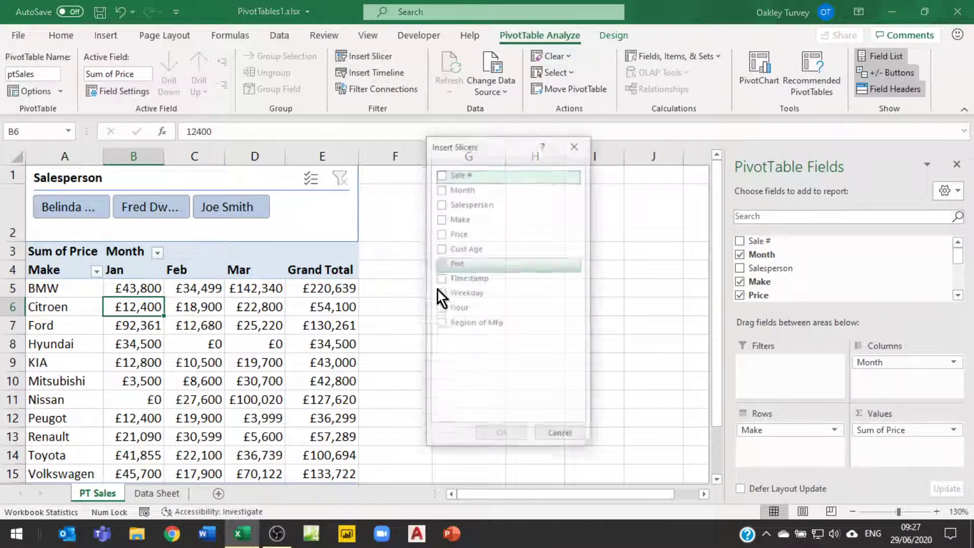
click(443, 264)
click(515, 437)
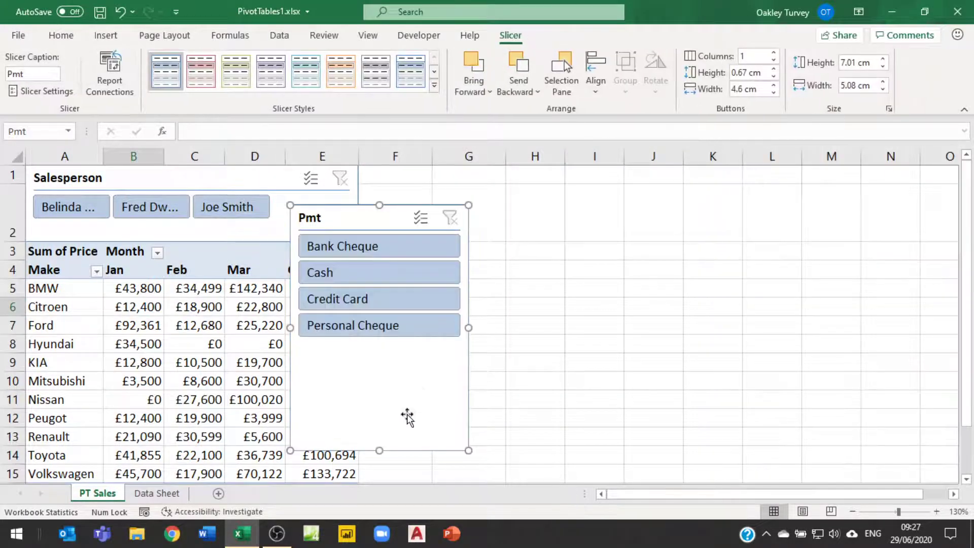
Resize the Pmt slicer to about 4.22 cm high and 12.89 cm wide and arrange its buttons in 4 columns
drag(380, 453, 385, 353)
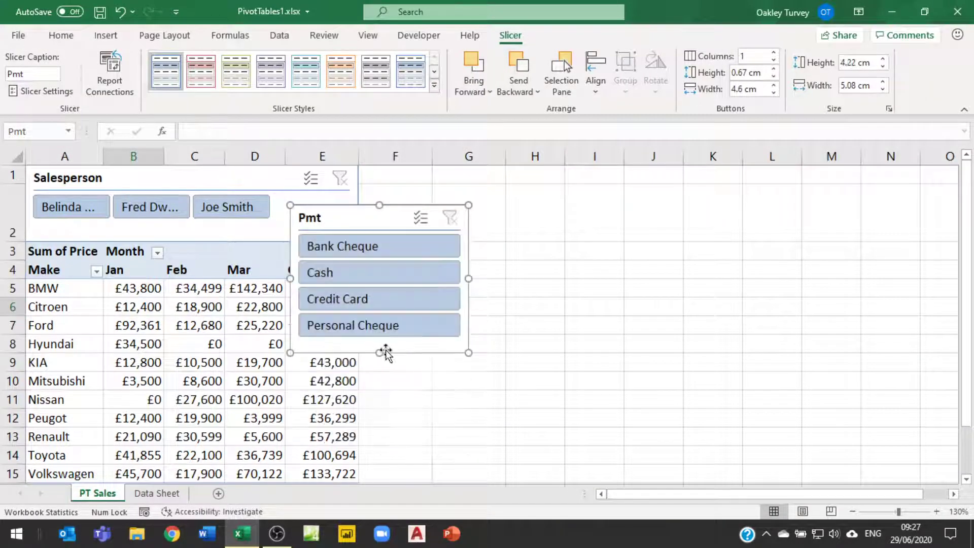
drag(472, 275, 714, 282)
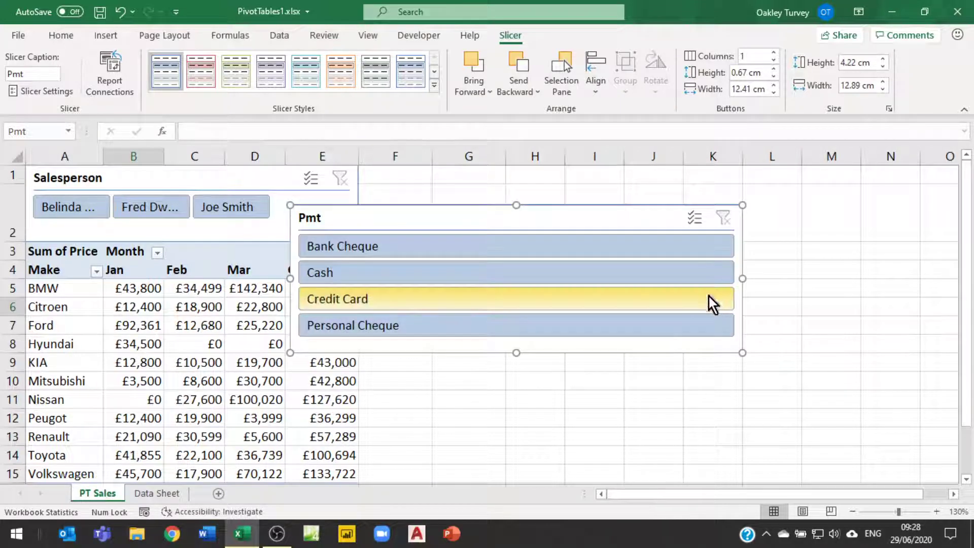
click(775, 54)
click(776, 54)
click(776, 54)
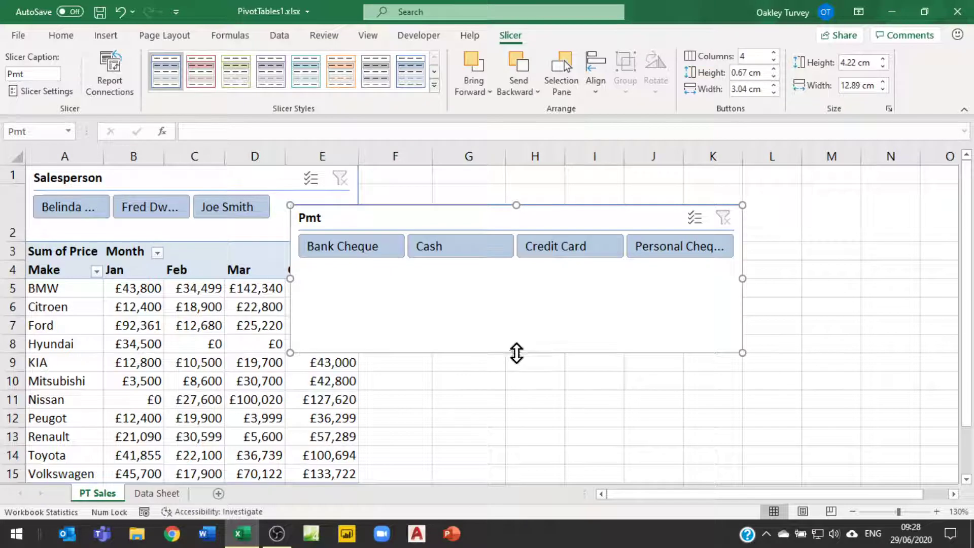
Place the Pmt slicer beside the Salesperson slicer and fit it to columns F to K across rows 1 and 2
drag(517, 353, 518, 282)
drag(476, 220, 540, 180)
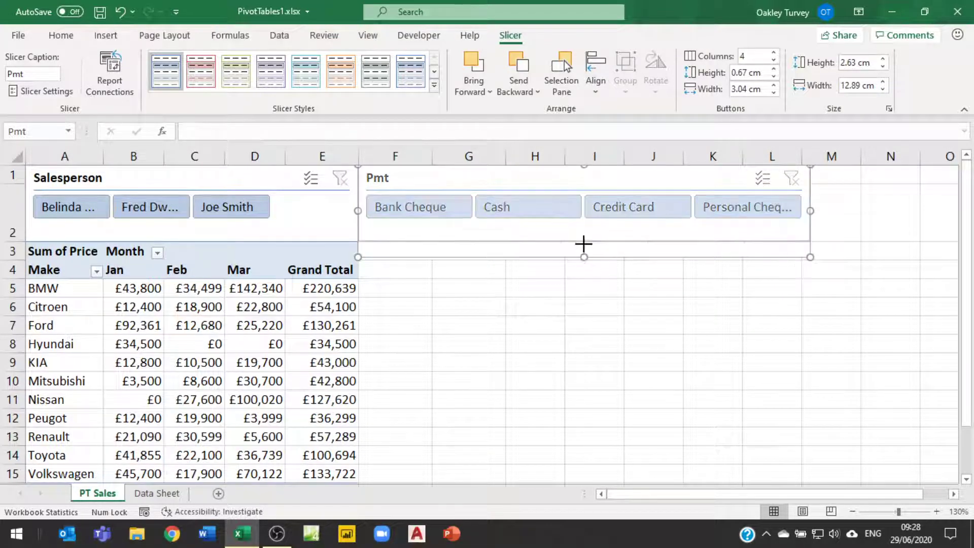
drag(583, 244, 583, 242)
drag(808, 200, 736, 203)
click(546, 361)
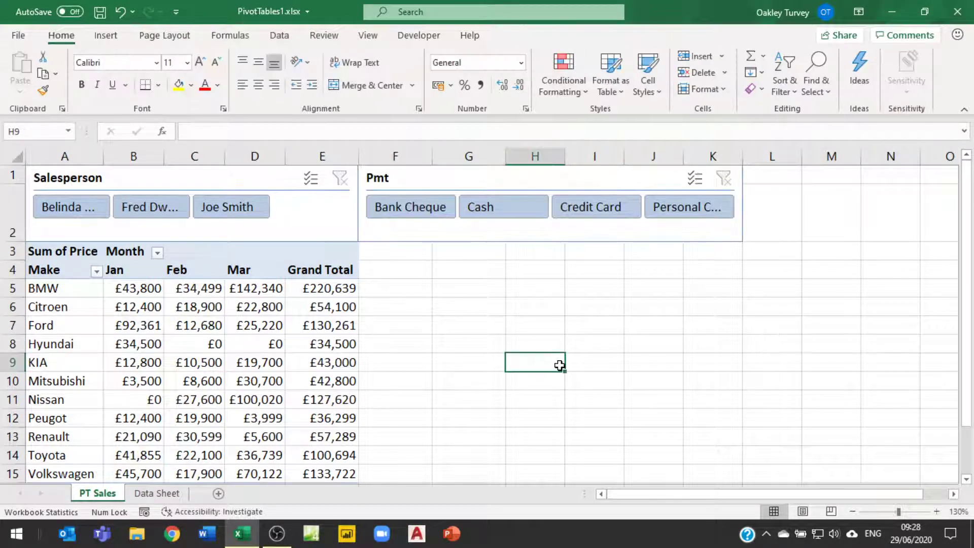
Filter the pivot table by the first salesperson and Bank Cheque payments, and check the figures by make
click(71, 205)
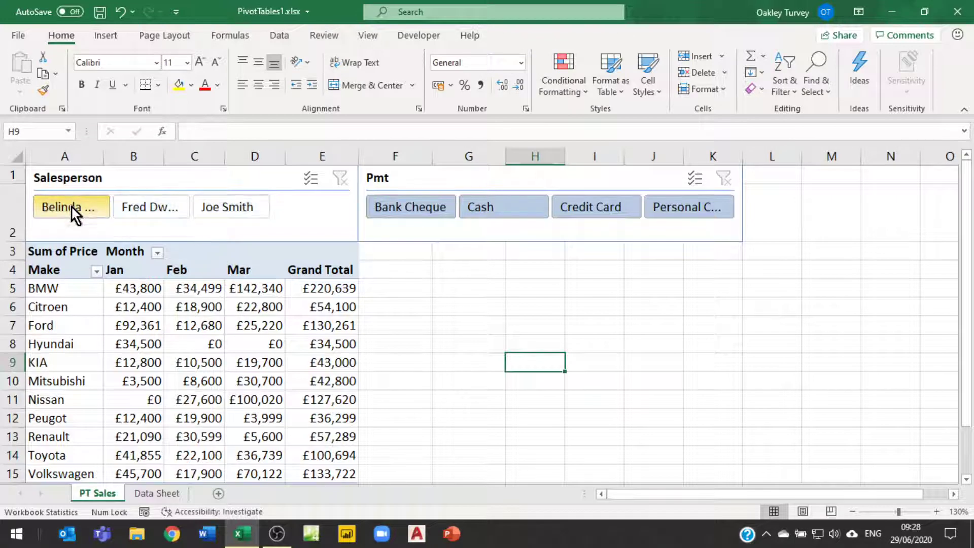
click(428, 207)
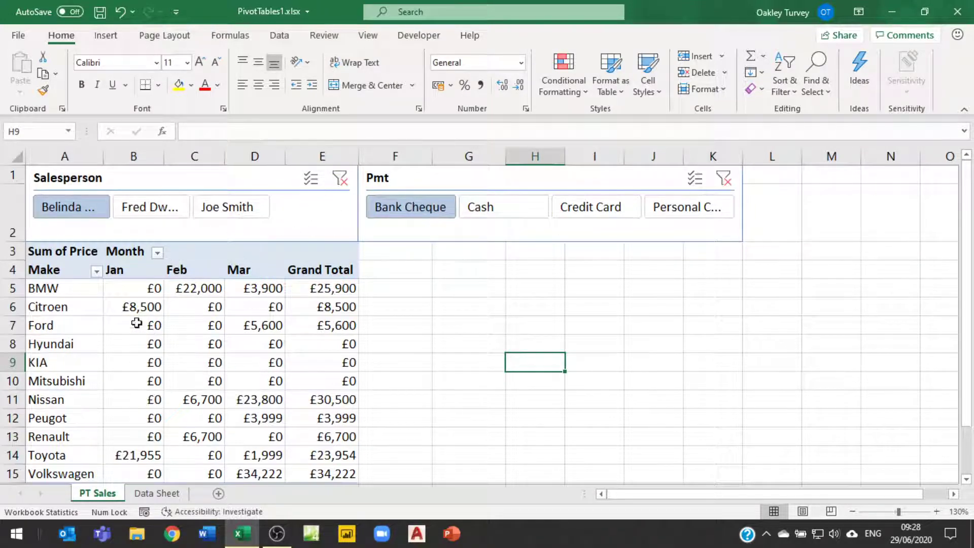
click(75, 289)
mouse_move(295, 460)
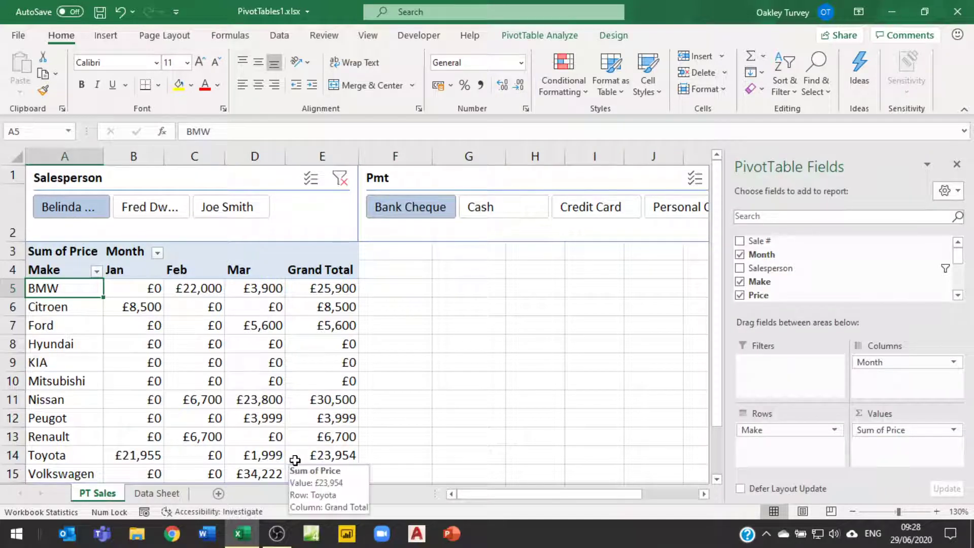
Disconnect the Pmt slicer from the ptSales pivot table in its filter connections
click(542, 35)
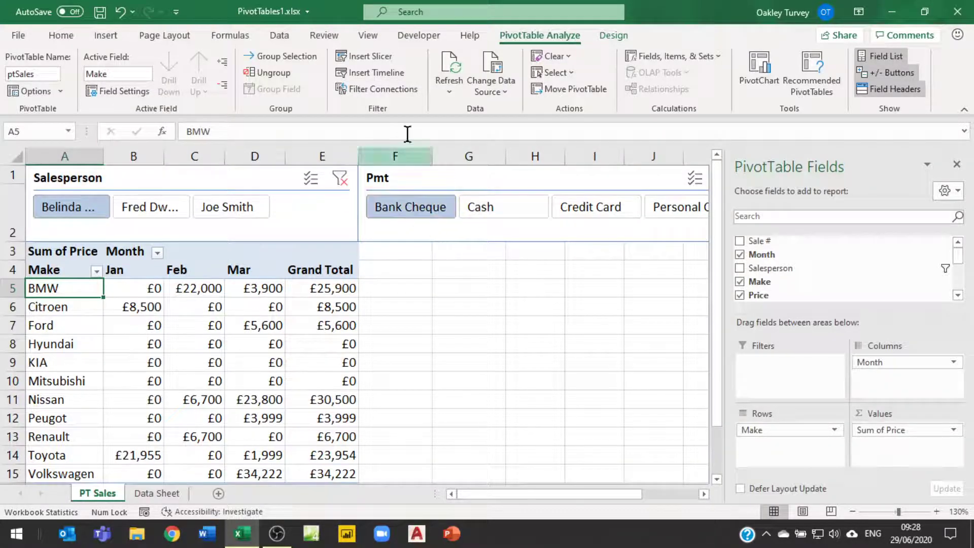
click(378, 88)
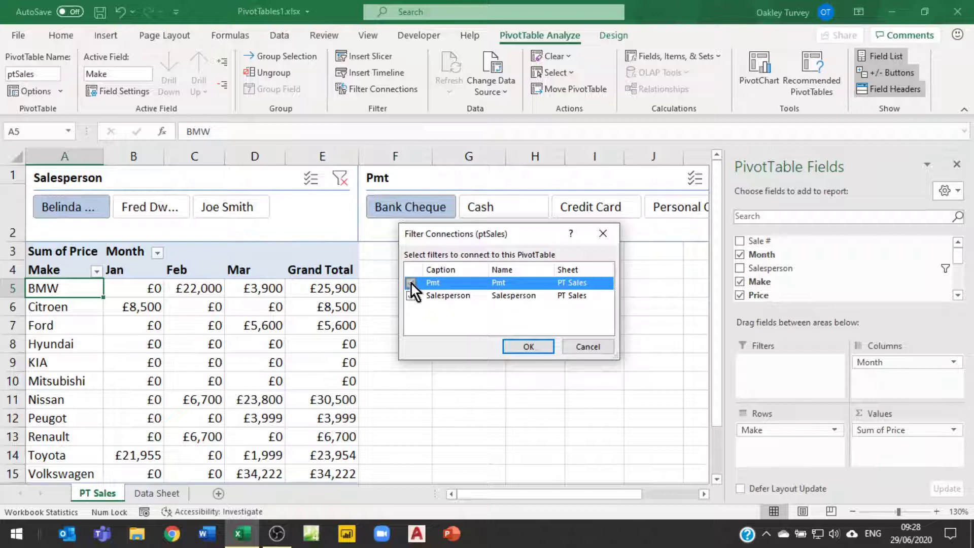
click(537, 346)
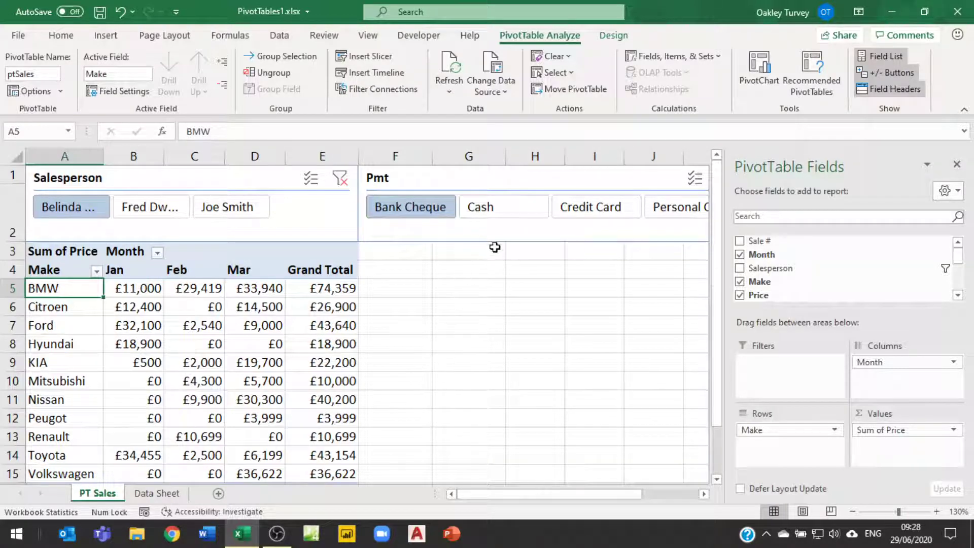
Test the disconnected Pmt slicer with Credit Card, Bank Cheque and Cash, leaving Cash chosen and the slicer selected
click(515, 215)
click(583, 207)
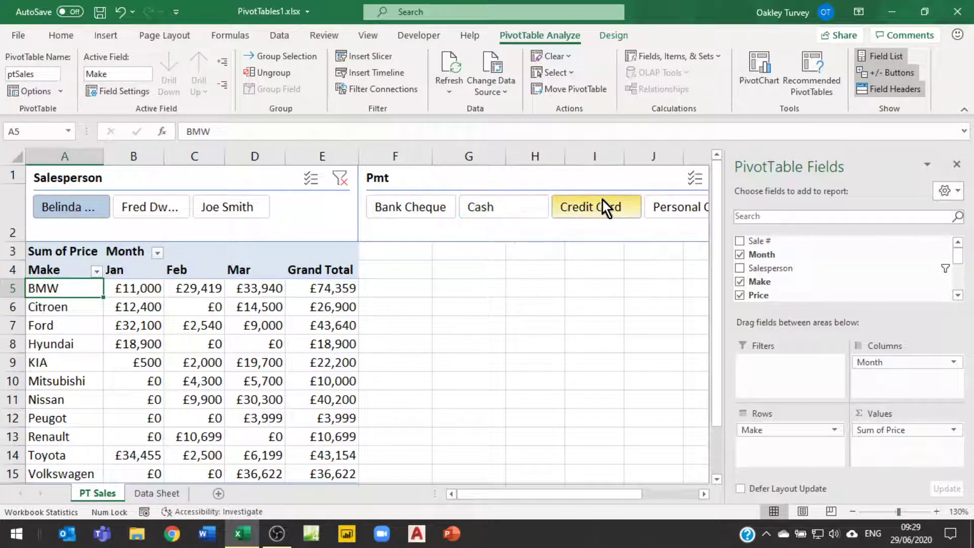
click(418, 205)
click(495, 213)
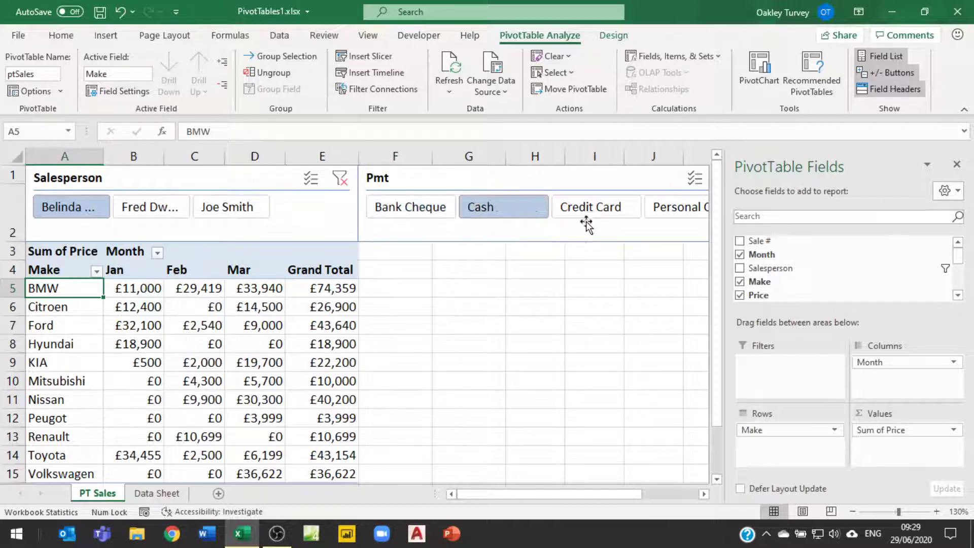
drag(587, 224, 593, 234)
drag(620, 196, 619, 169)
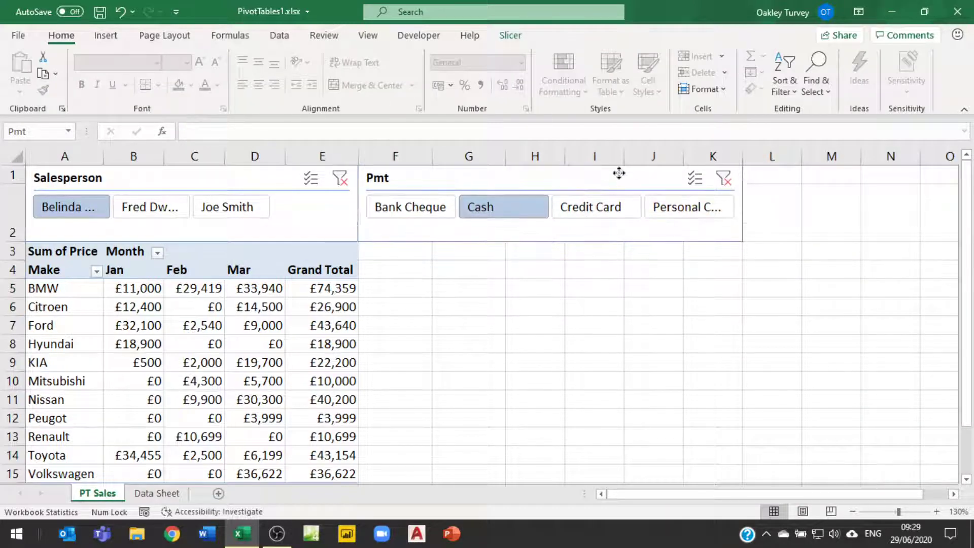
Try each salesperson with Credit Card chosen in the disconnected Pmt slicer, return to the first salesperson, try Bank Cheque and clear the Pmt filter
click(597, 209)
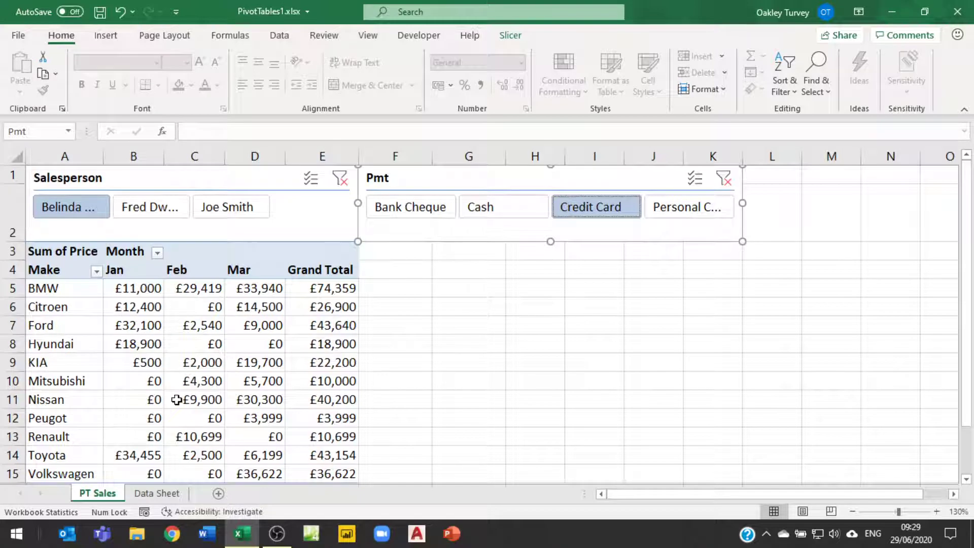
click(156, 210)
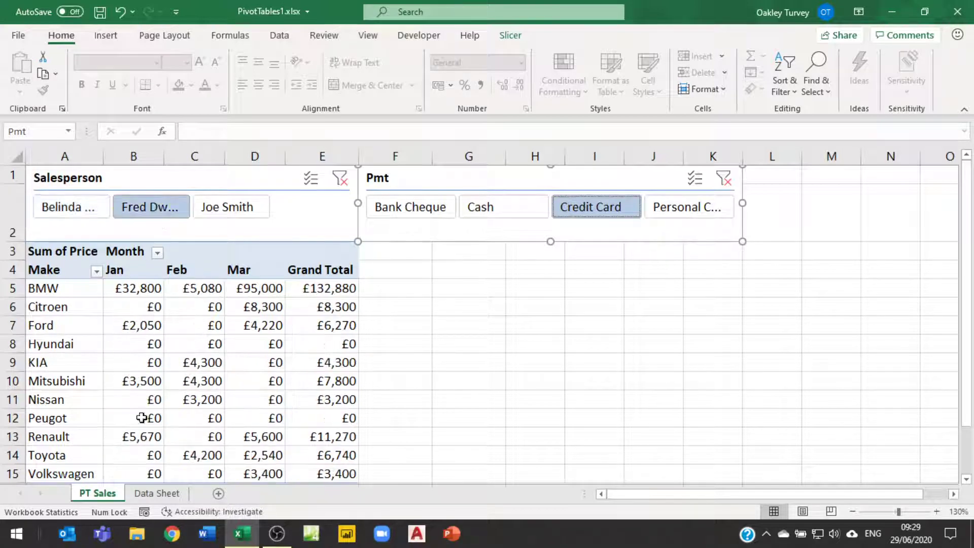
click(228, 209)
click(92, 210)
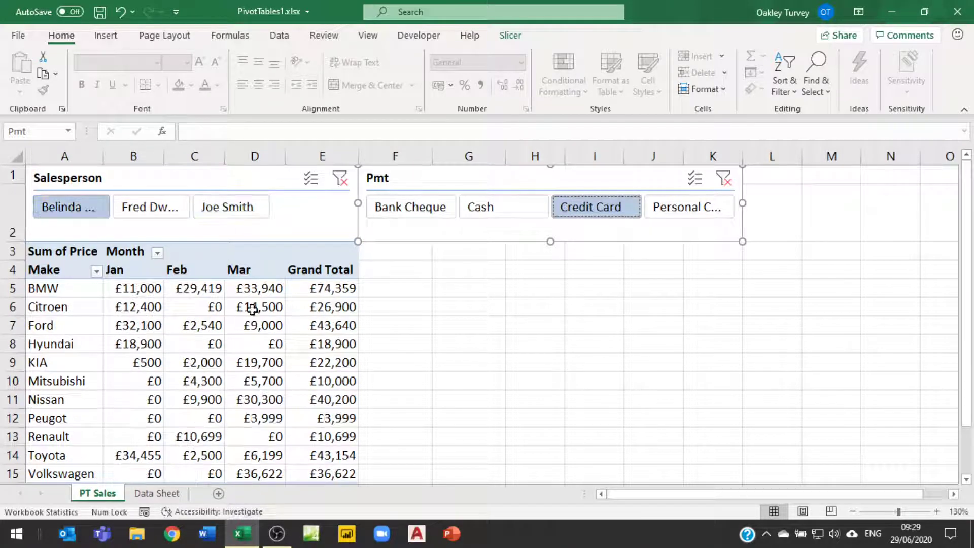
click(422, 216)
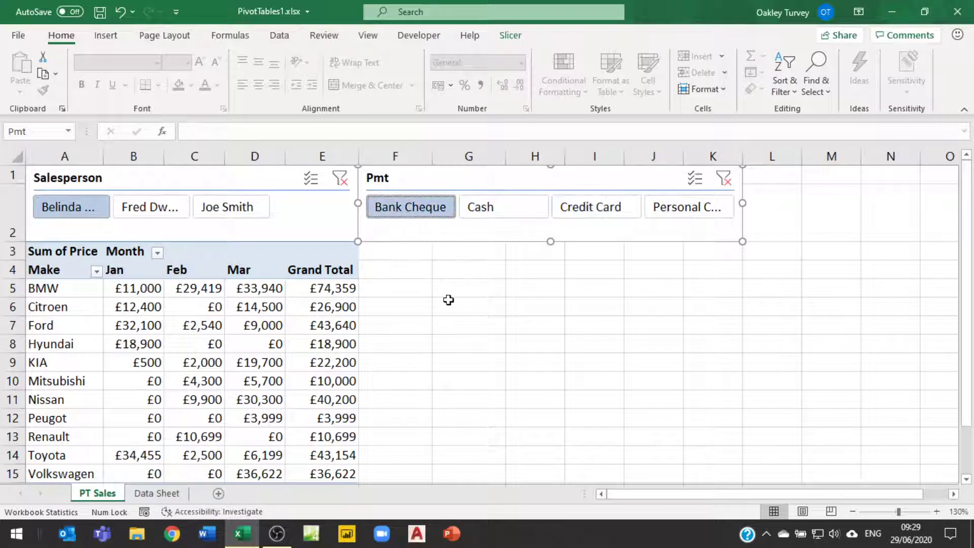
click(723, 179)
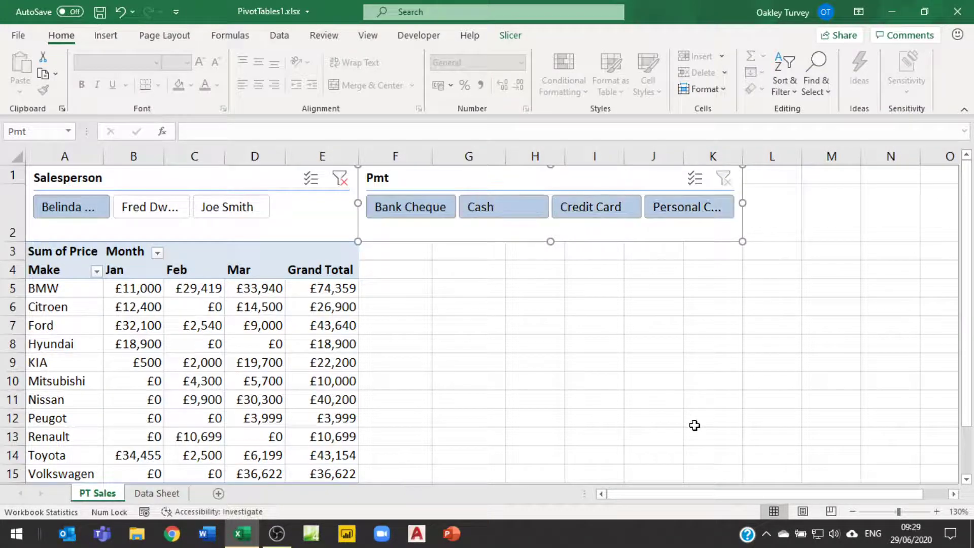
Reconnect the Pmt slicer to the ptSales pivot table in its filter connections
click(134, 323)
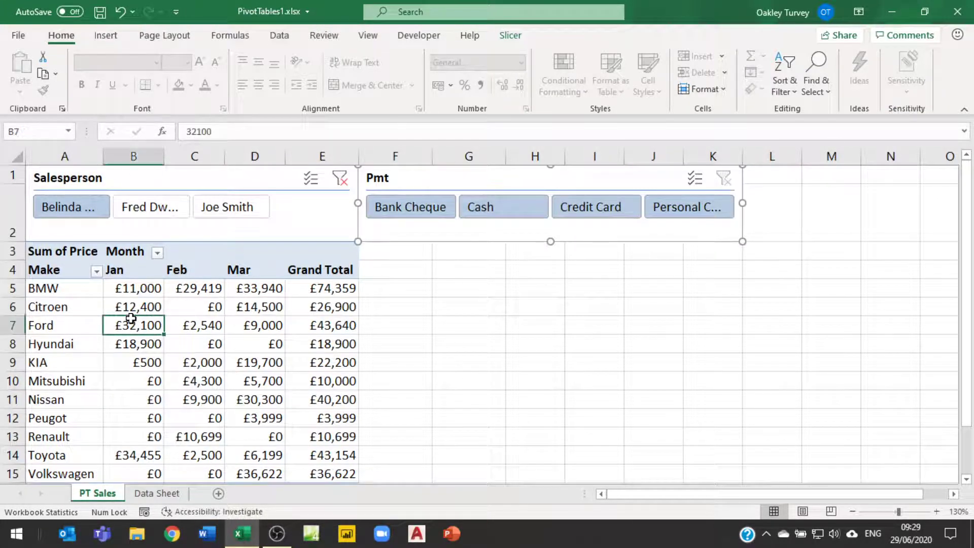
click(549, 35)
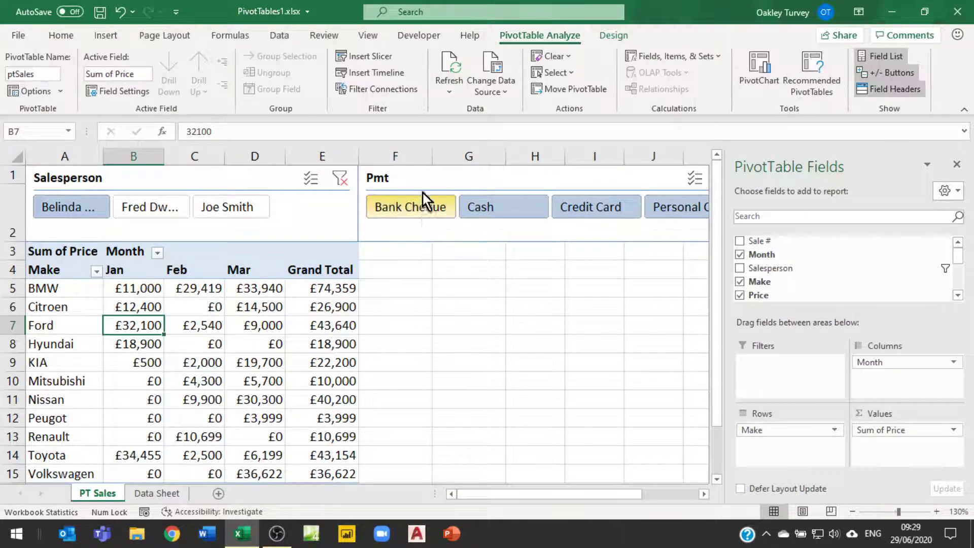
click(389, 90)
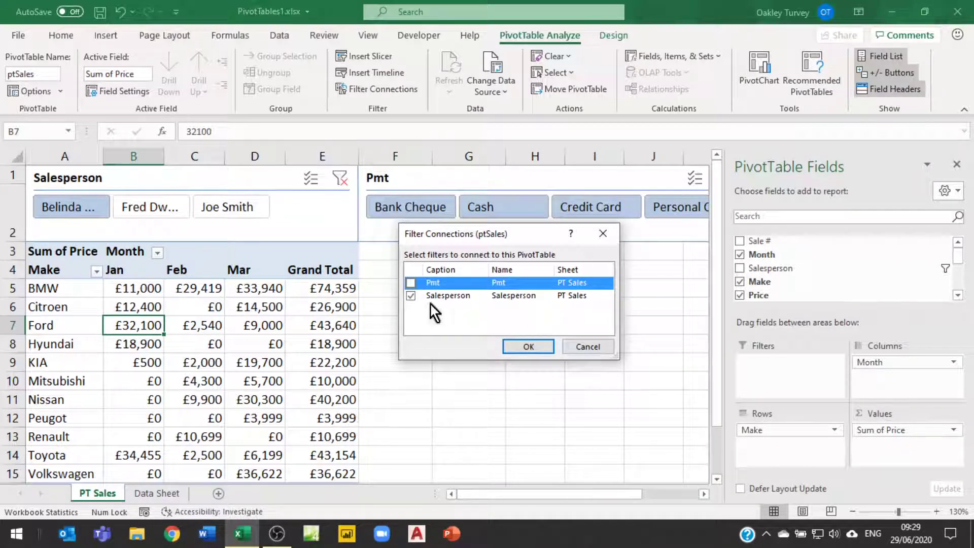
click(411, 283)
click(522, 348)
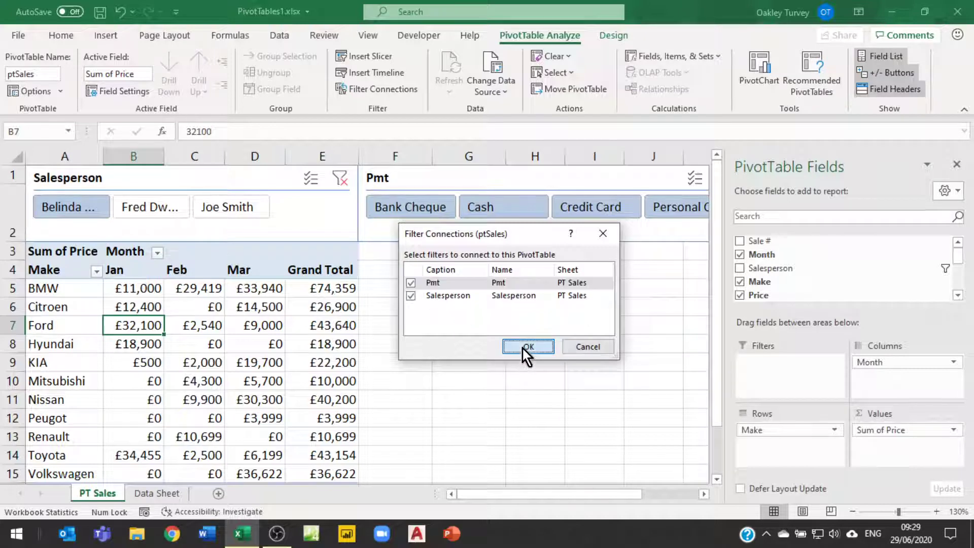
Test the reconnected Pmt slicer by filtering the pivot table to Cash, and clear the Pmt filter
click(503, 200)
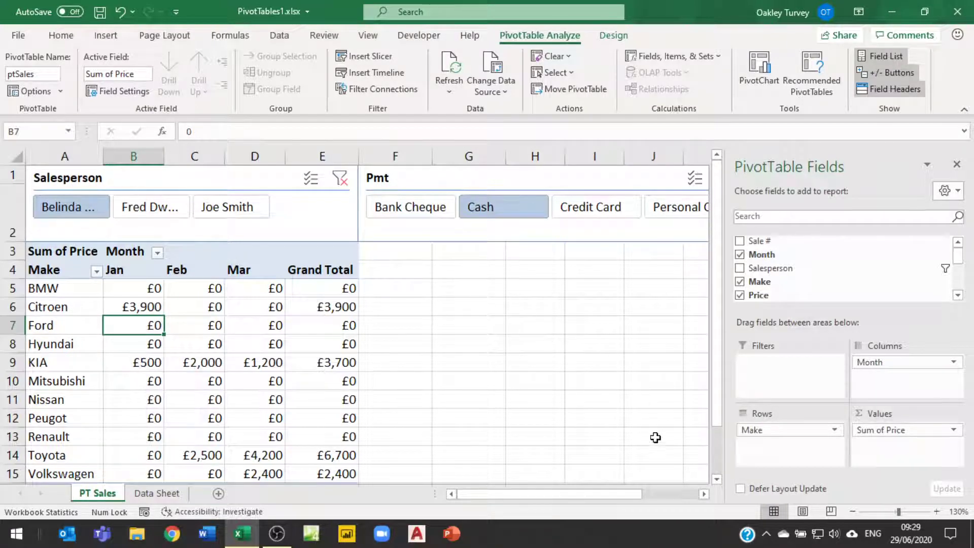
drag(629, 494, 648, 495)
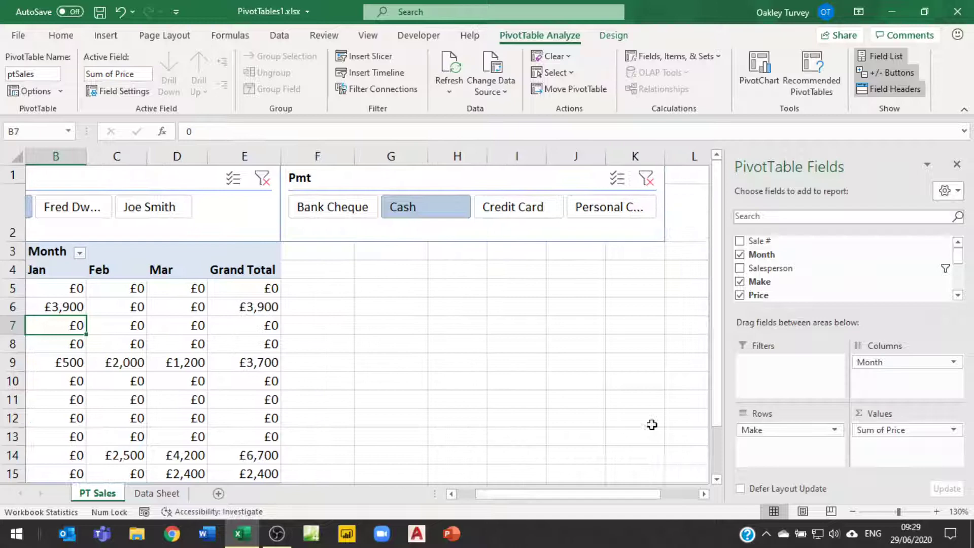
click(646, 178)
drag(553, 504, 419, 424)
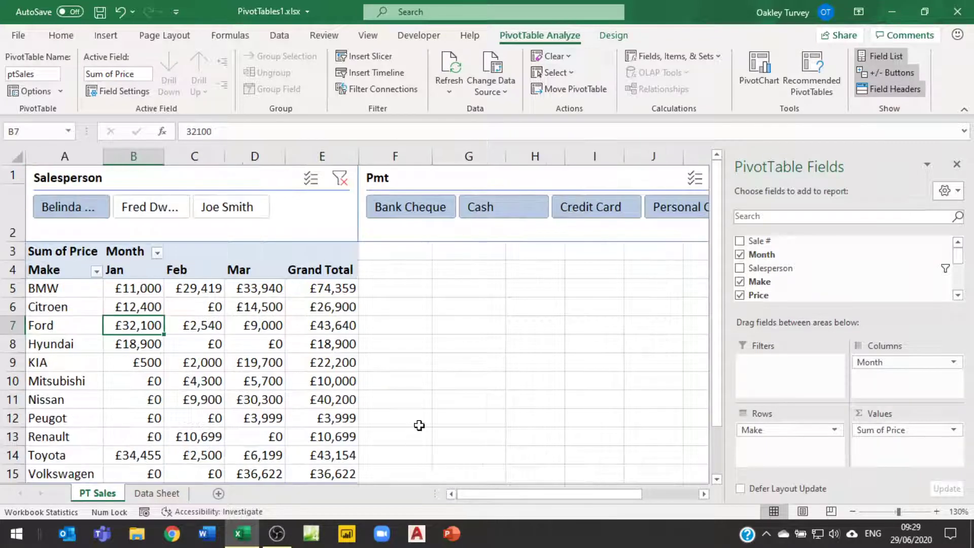
click(467, 399)
Check which pivot tables the Salesperson slicer is linked to in its report connections
click(212, 179)
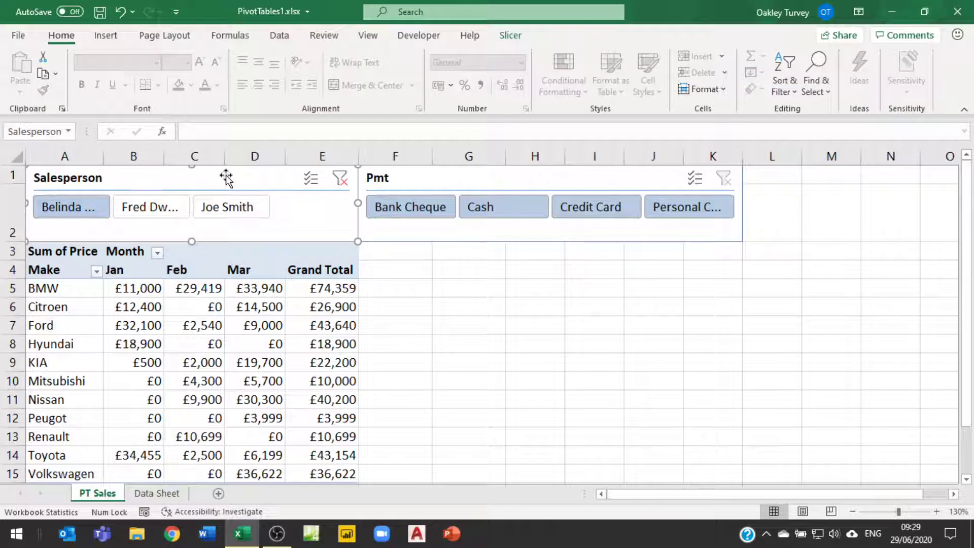
click(511, 36)
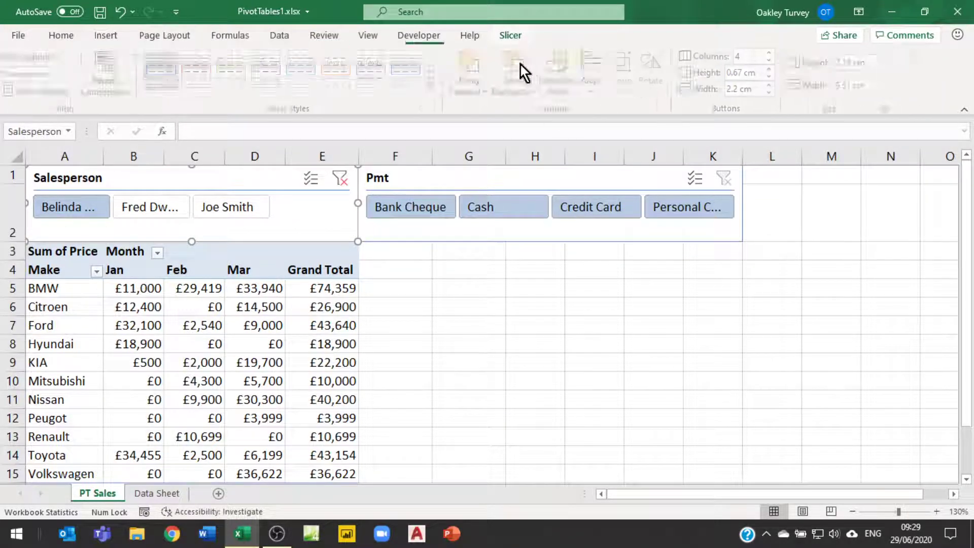
click(109, 68)
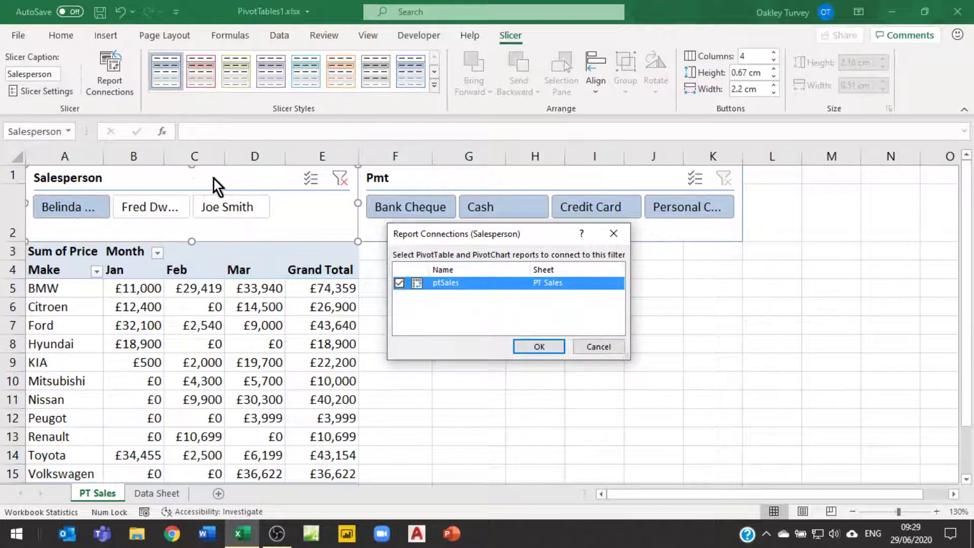
click(608, 348)
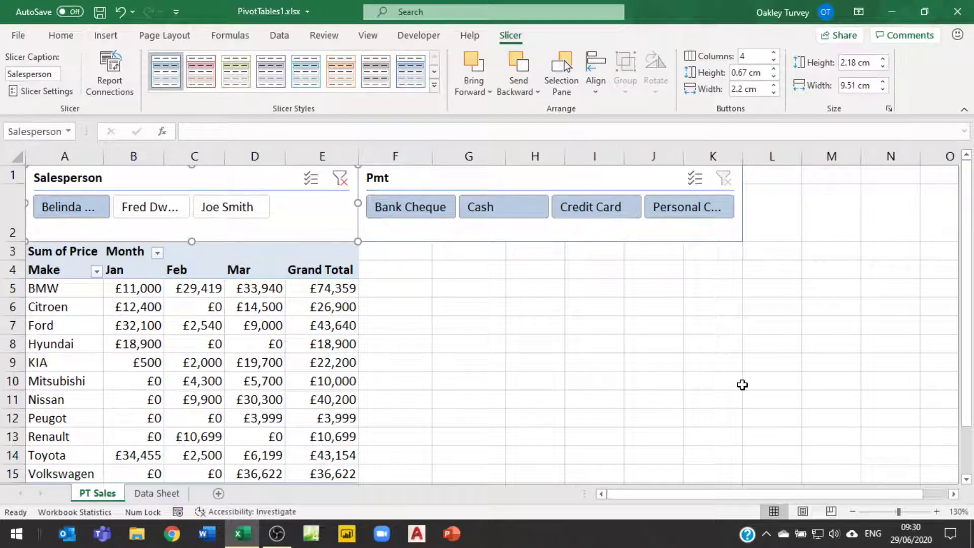
Delete the Pmt slicer from above the pivot table
click(72, 290)
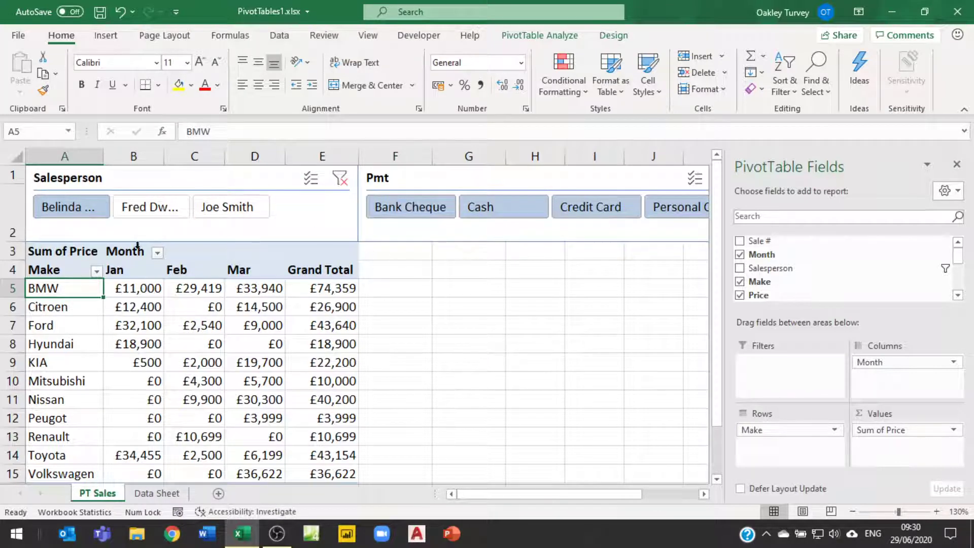
click(573, 35)
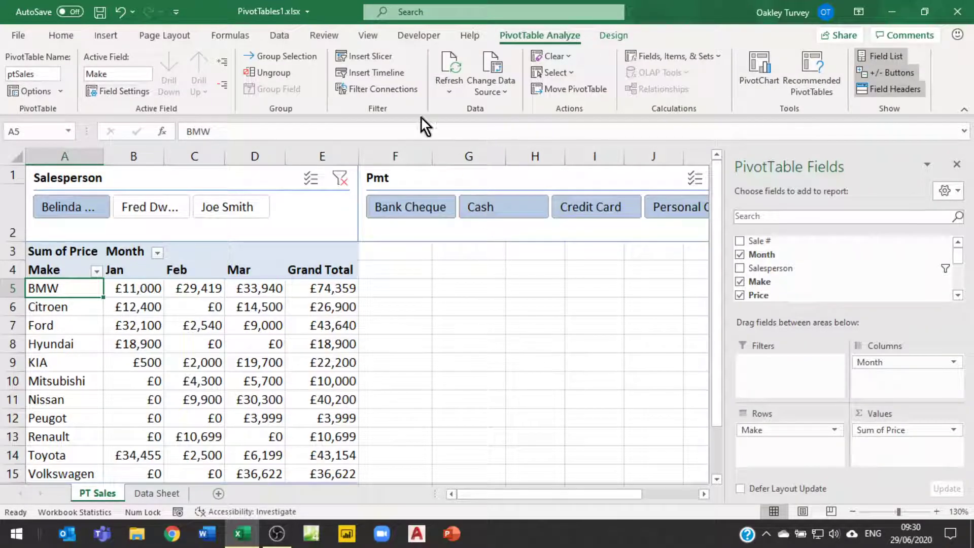
click(509, 180)
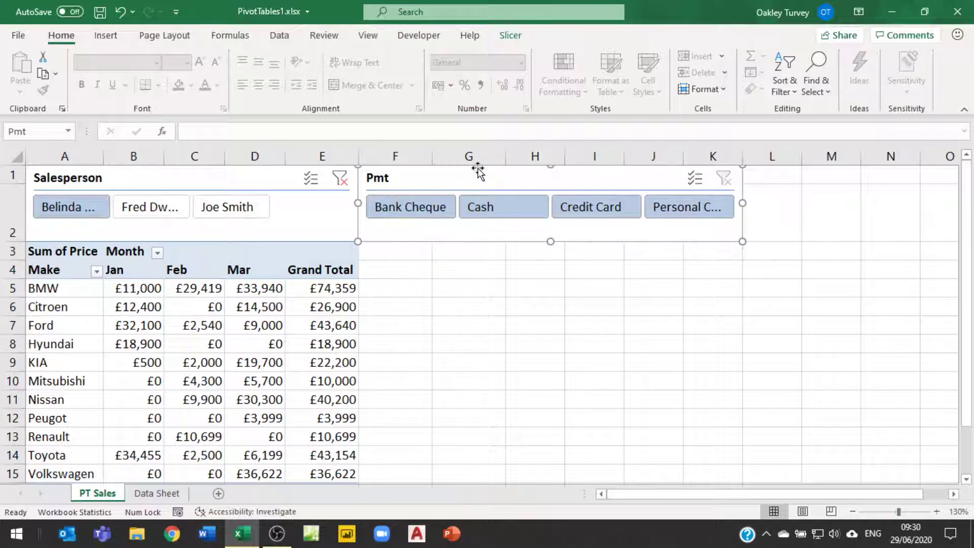
key(Escape)
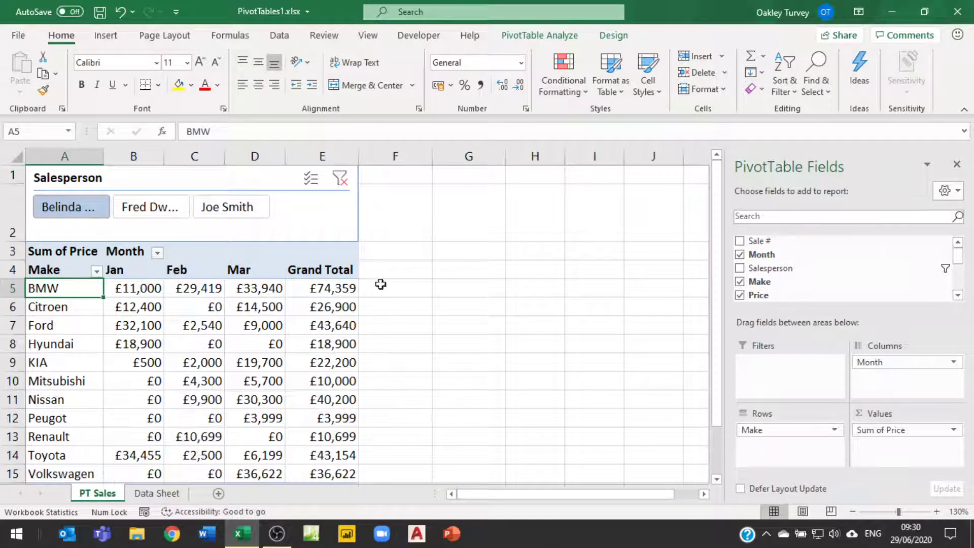
Delete the Salesperson slicer and clear the filter it leaves on the pivot table's Salesperson field
click(268, 176)
key(Delete)
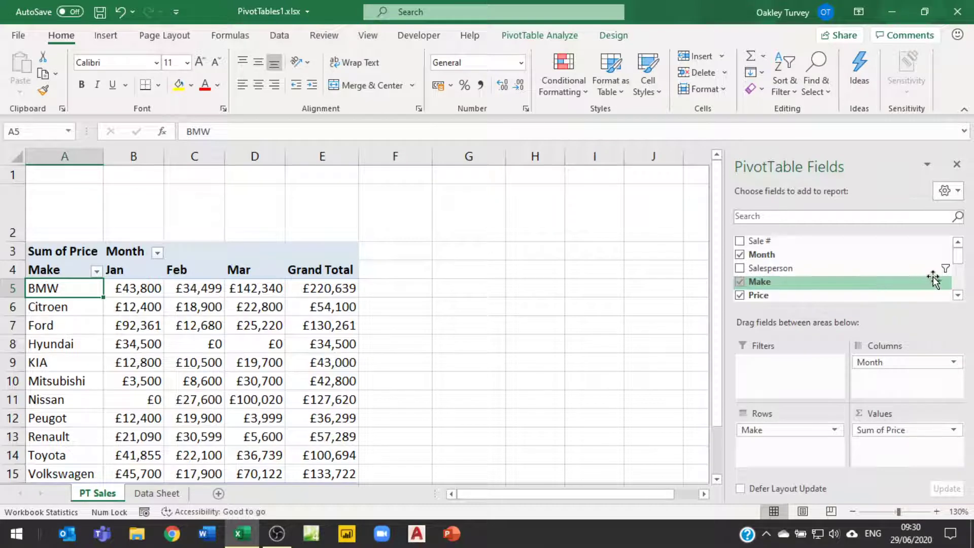
click(939, 267)
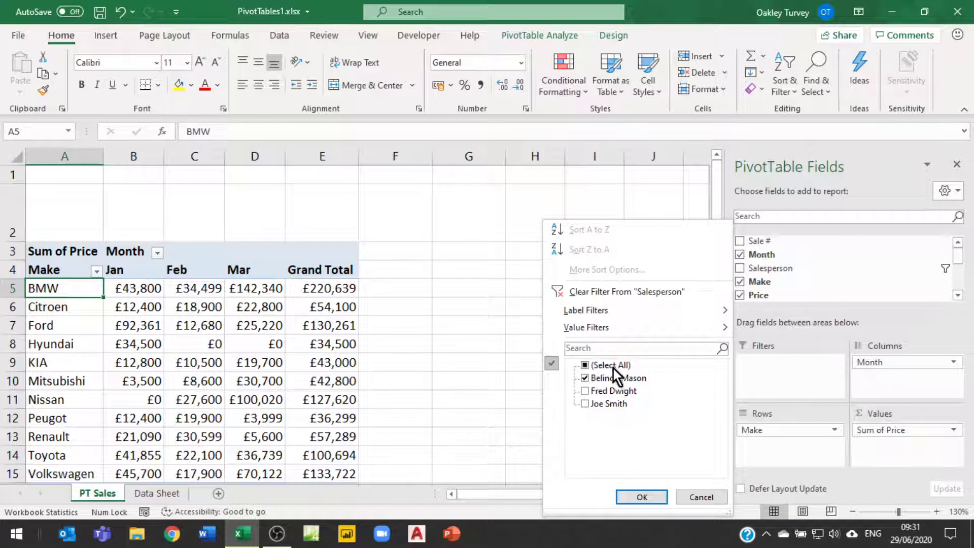
click(596, 290)
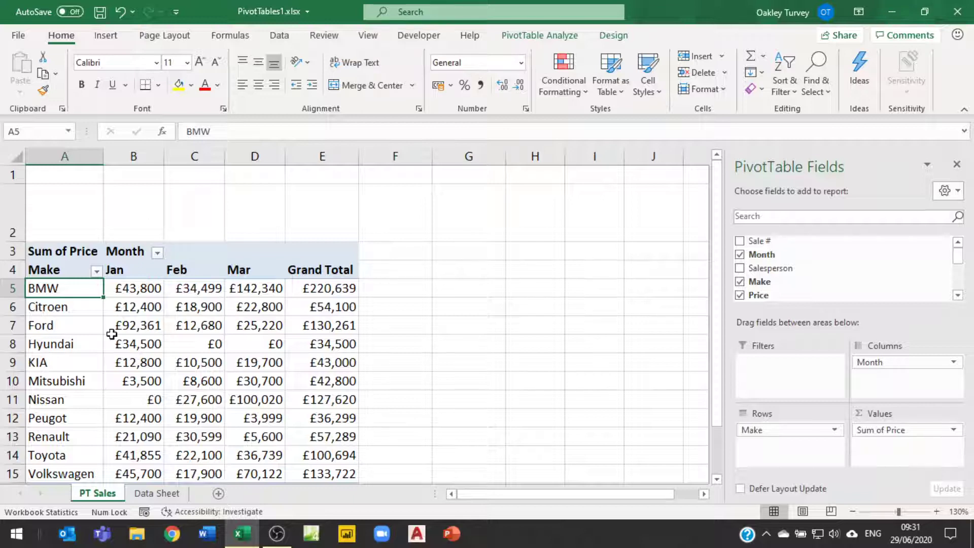
click(551, 36)
click(64, 92)
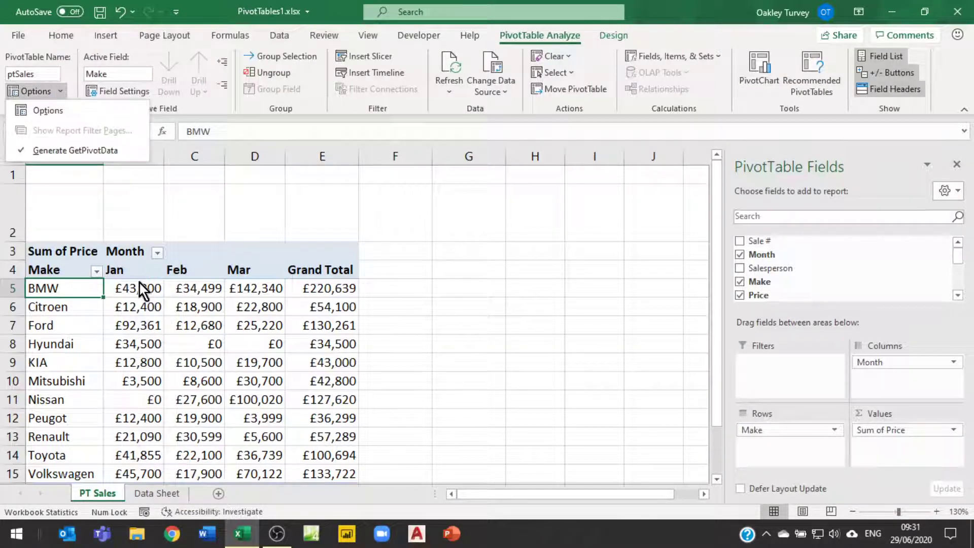
click(170, 349)
mouse_move(121, 402)
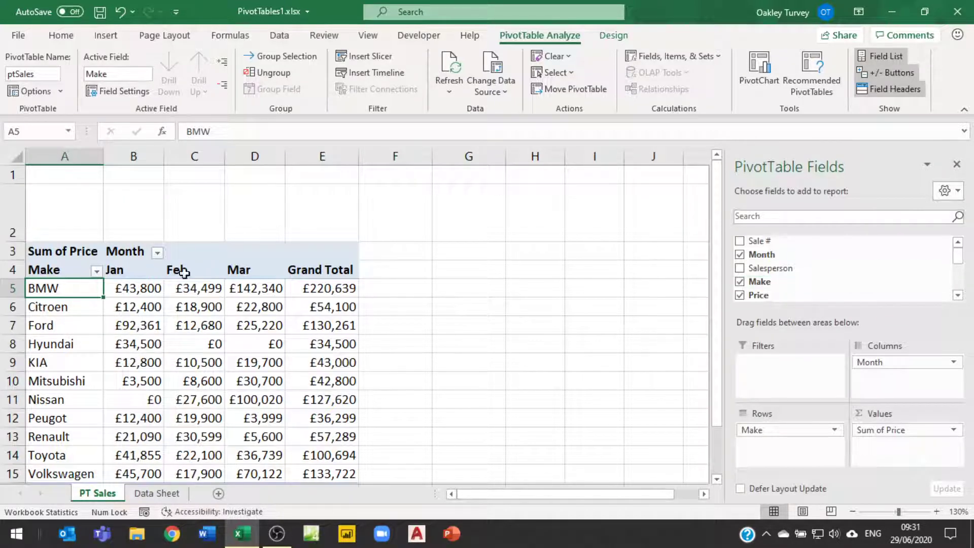
Insert a new Salesperson slicer for the pivot table and resize it to about 3.69 cm high and 9.51 cm wide
click(373, 56)
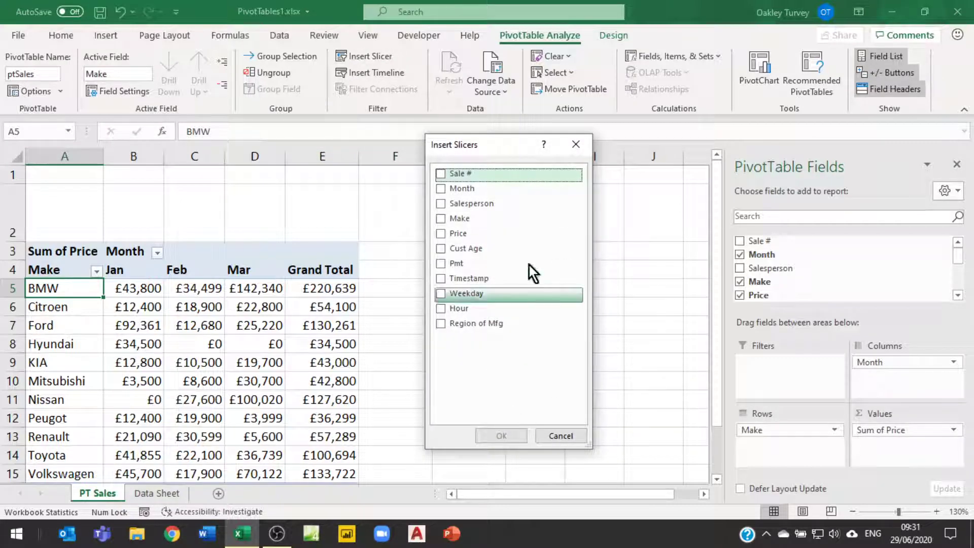
click(450, 205)
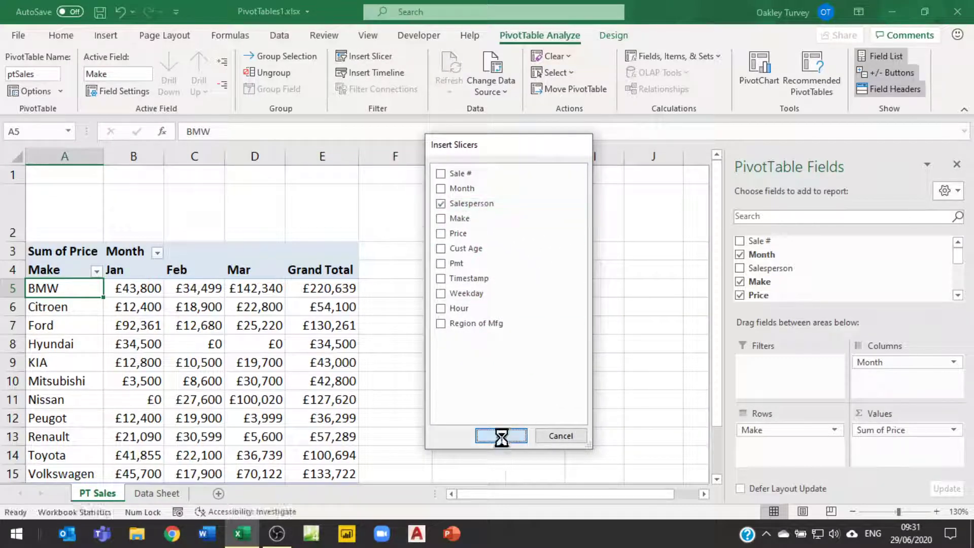
click(502, 436)
drag(379, 451, 386, 334)
drag(468, 270, 623, 270)
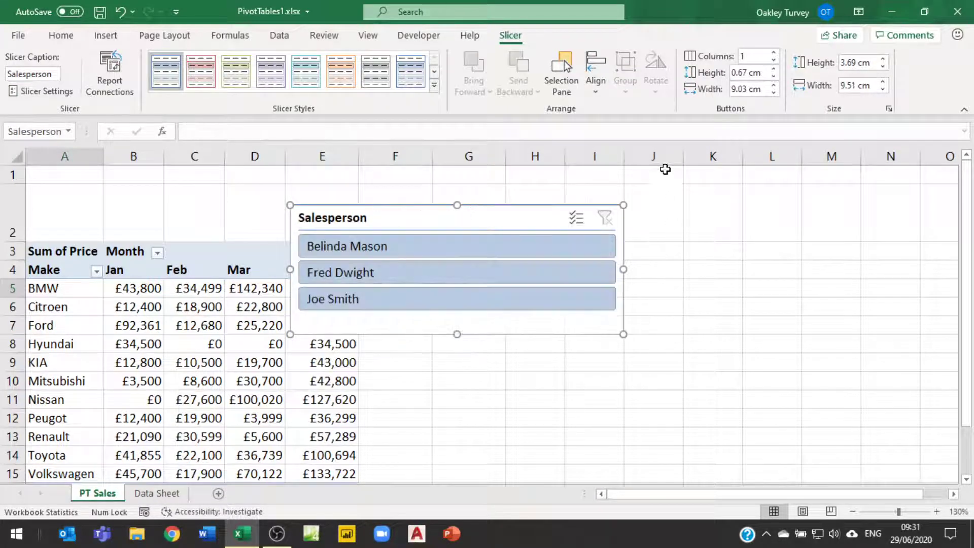
Give the Salesperson slicer 4 button columns and fit it above the pivot table over columns A to E, about 2.18 cm high
click(773, 53)
click(773, 53)
click(773, 53)
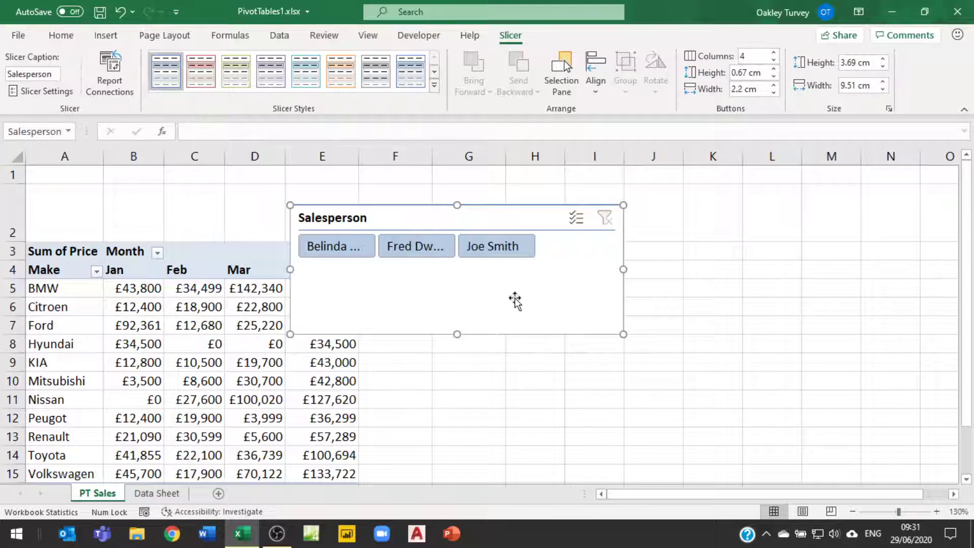
drag(459, 333, 468, 269)
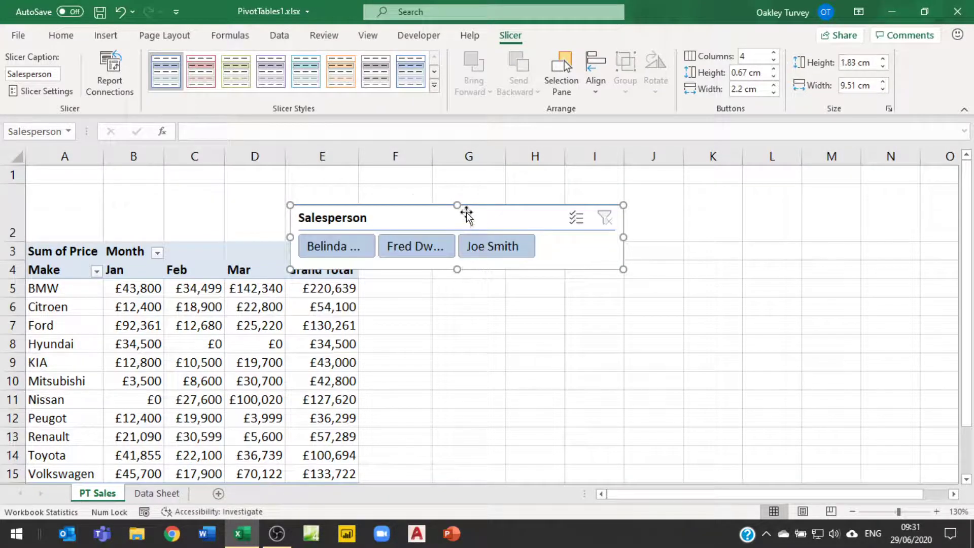
drag(463, 211, 185, 173)
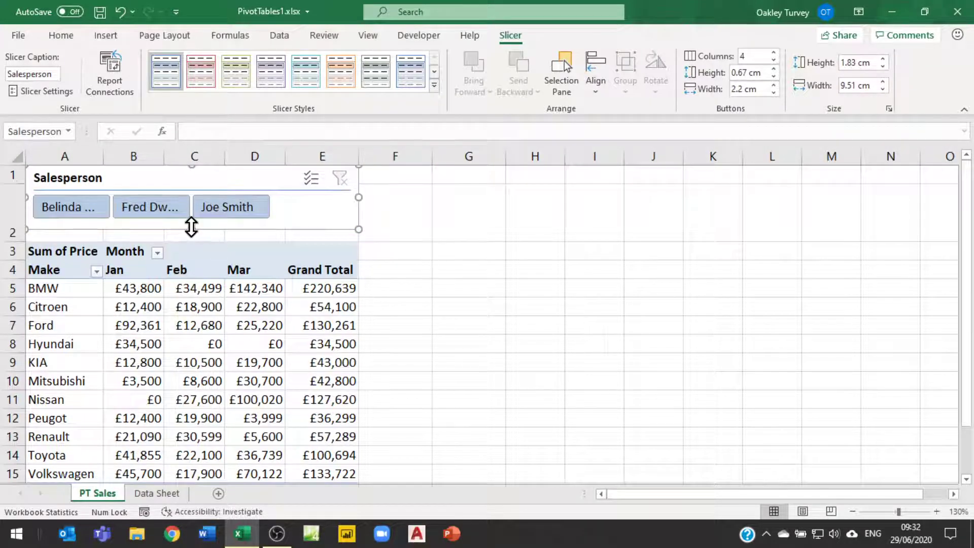
drag(192, 230, 192, 241)
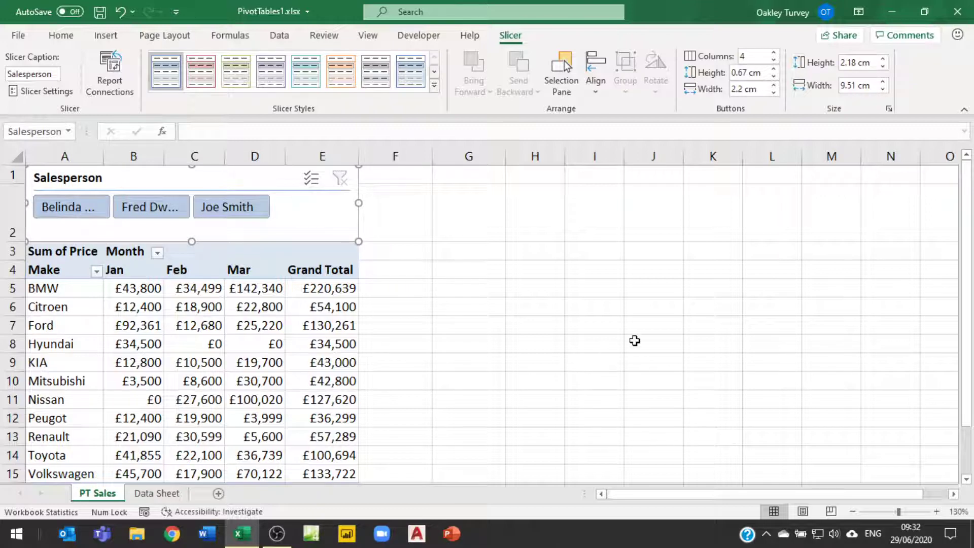
Examine the entries in the Month column of the sales table on the Data Sheet
click(94, 286)
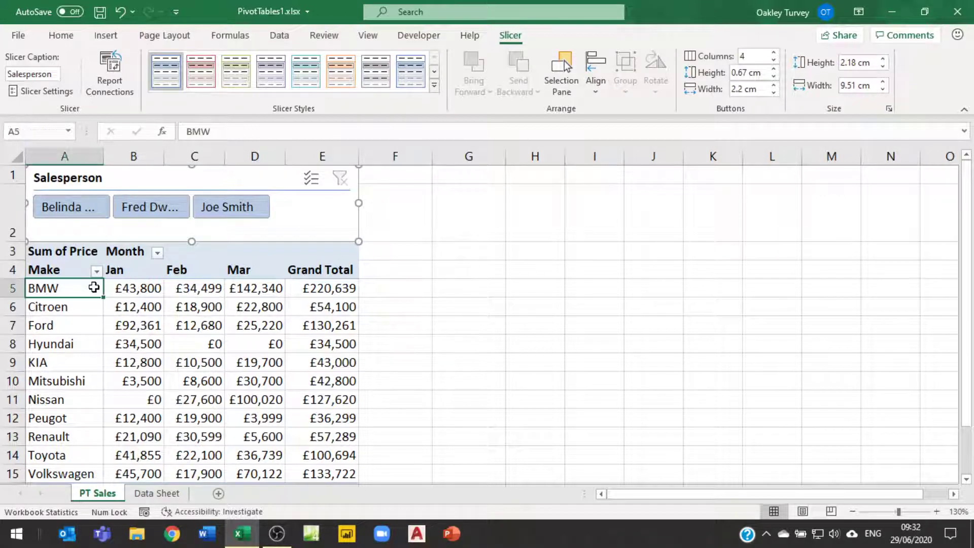
click(539, 35)
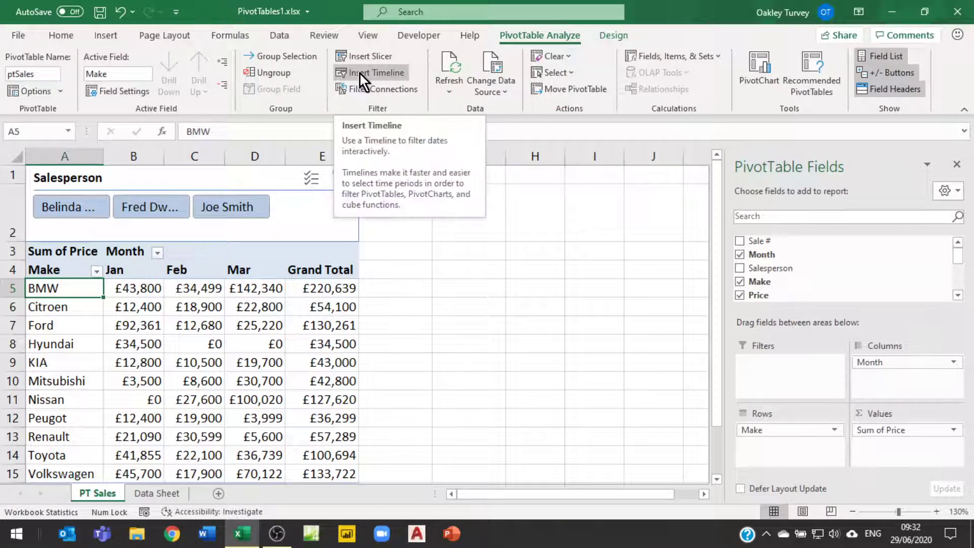
click(161, 494)
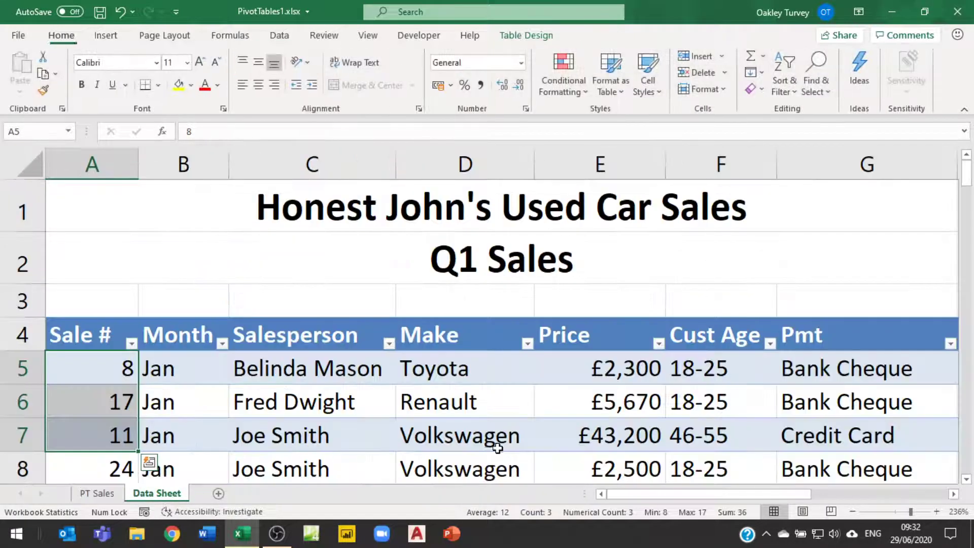
click(172, 381)
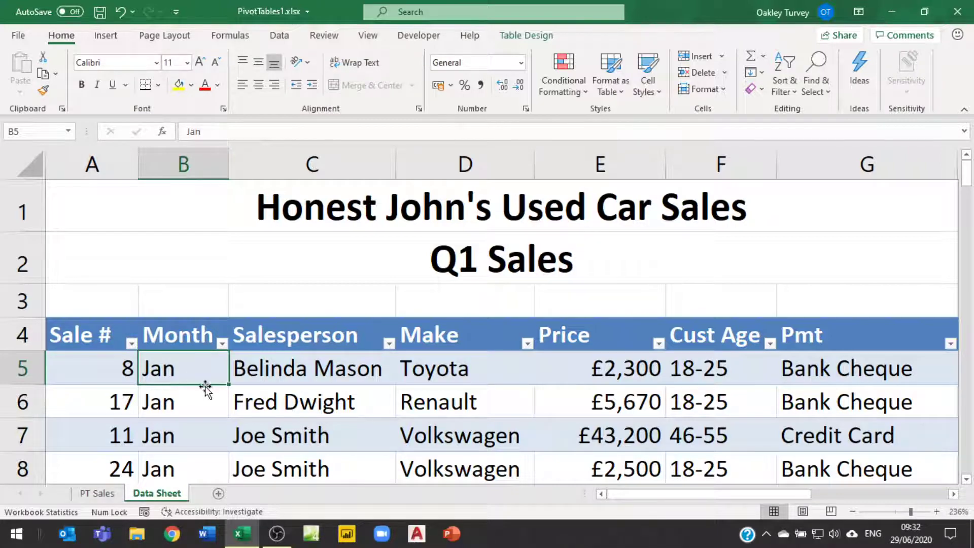
scroll(191, 396, down, 7)
scroll(194, 395, down, 5)
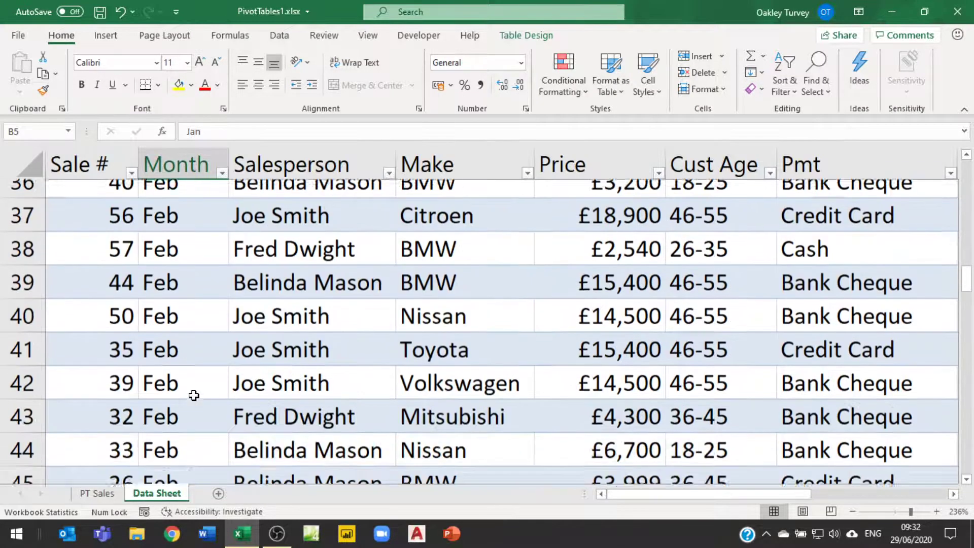
scroll(193, 393, up, 6)
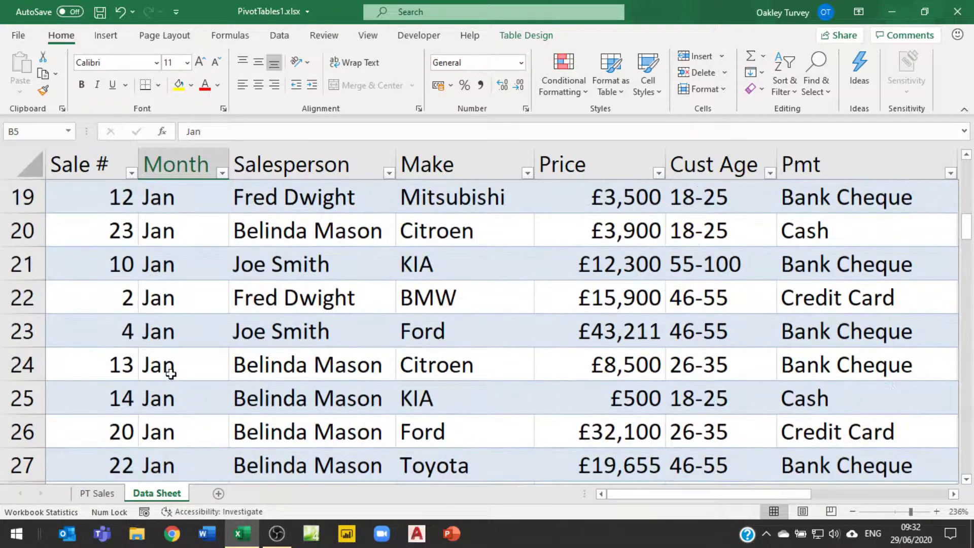
click(173, 376)
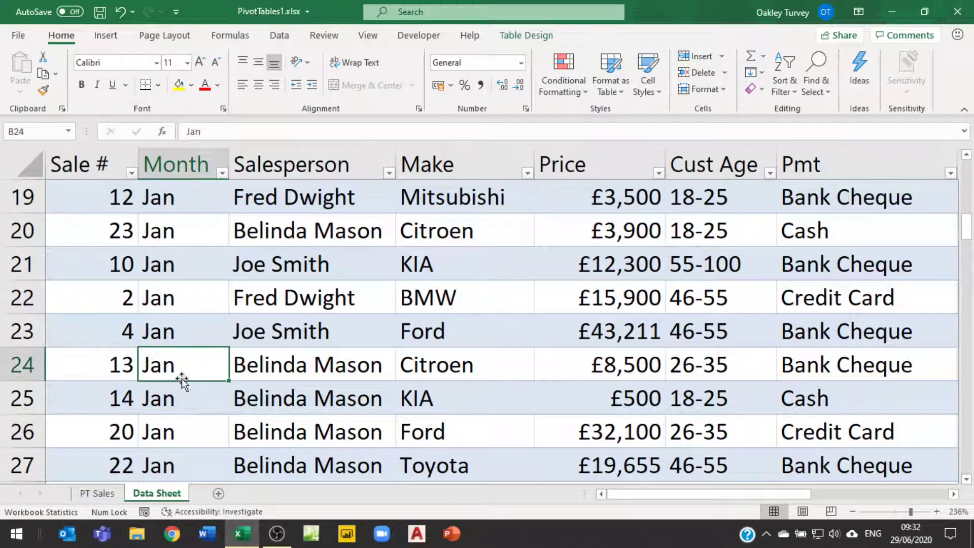
click(167, 411)
click(177, 434)
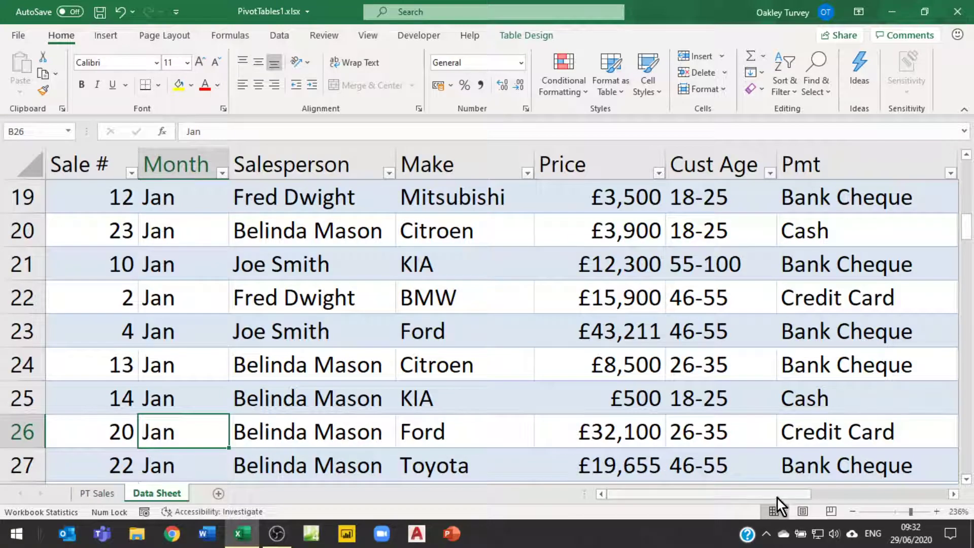
Examine the Timestamp, Weekday and Hour columns of the sales table and compare them with the Month column
drag(777, 497, 879, 497)
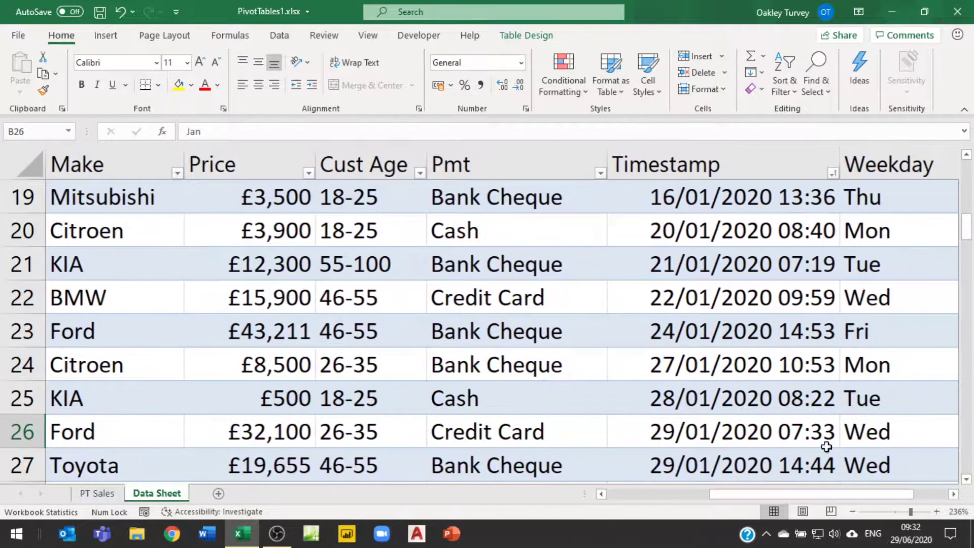
click(696, 198)
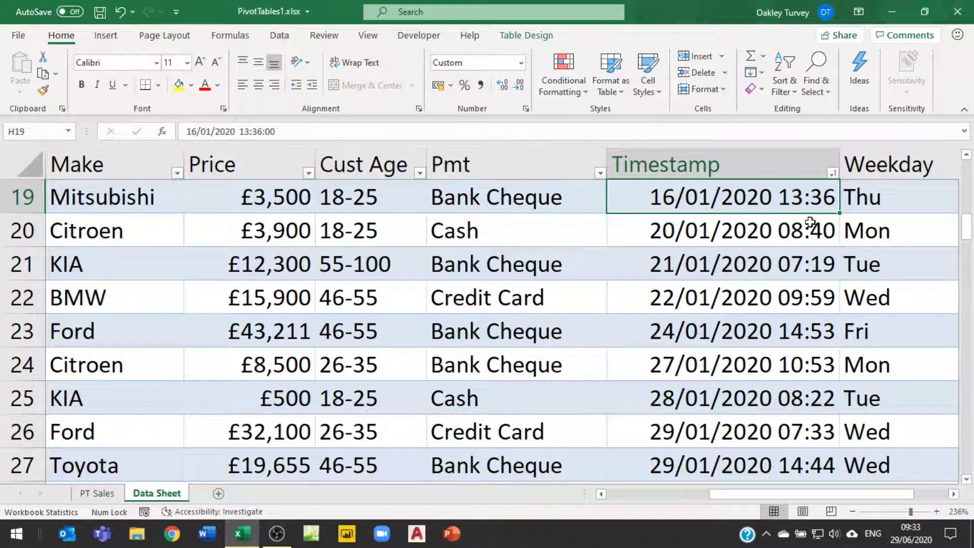
click(885, 197)
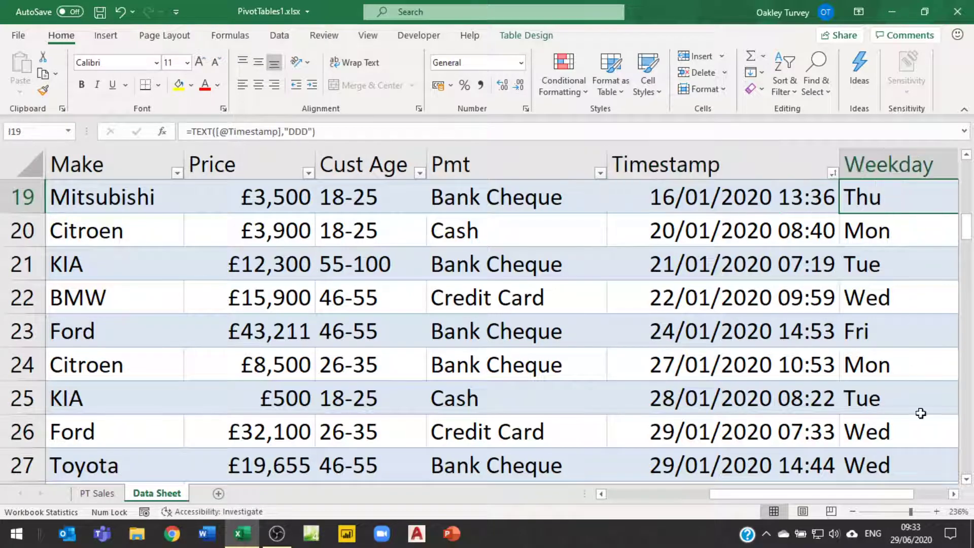
click(954, 494)
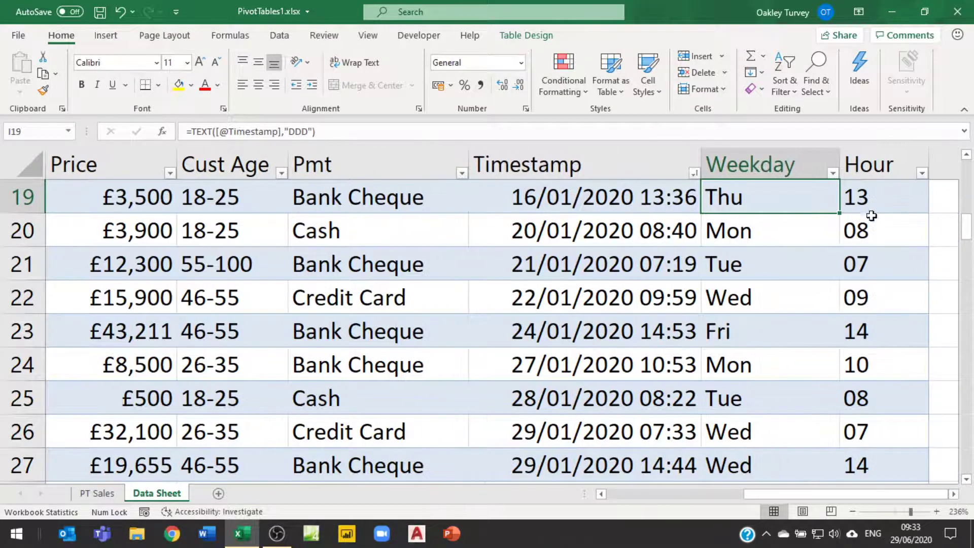
click(871, 197)
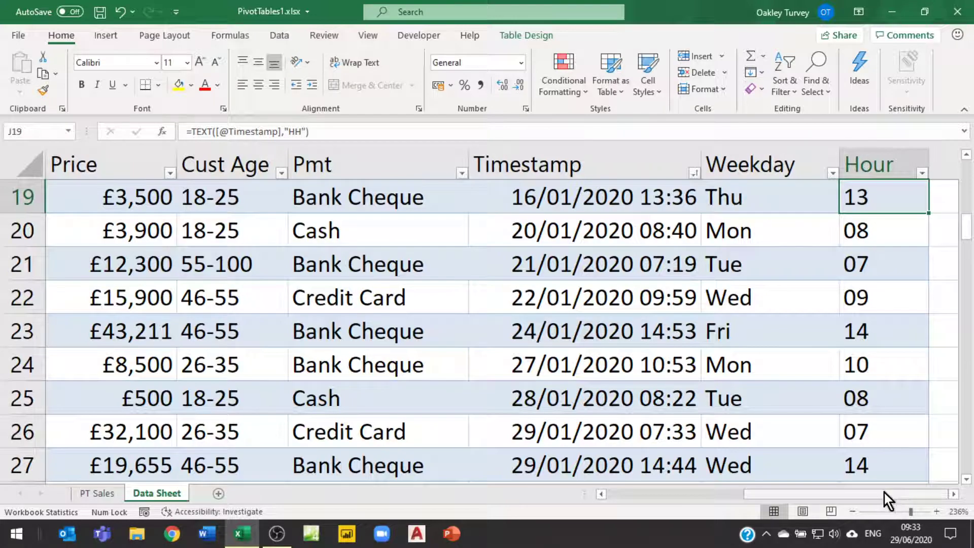
drag(884, 492, 632, 508)
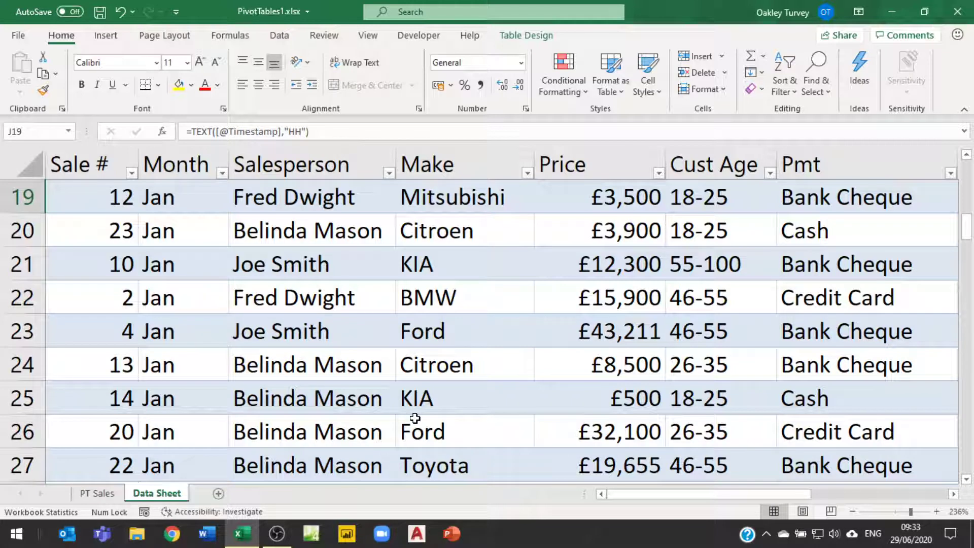
click(187, 229)
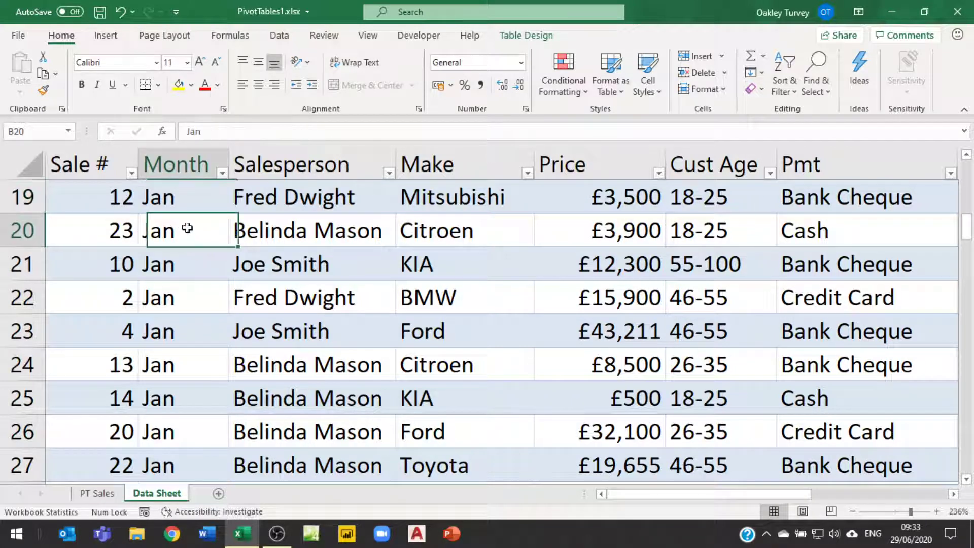
Insert a Timestamp timeline for the pivot table on the PT Sales sheet and place it beside the table over columns G to K
click(96, 492)
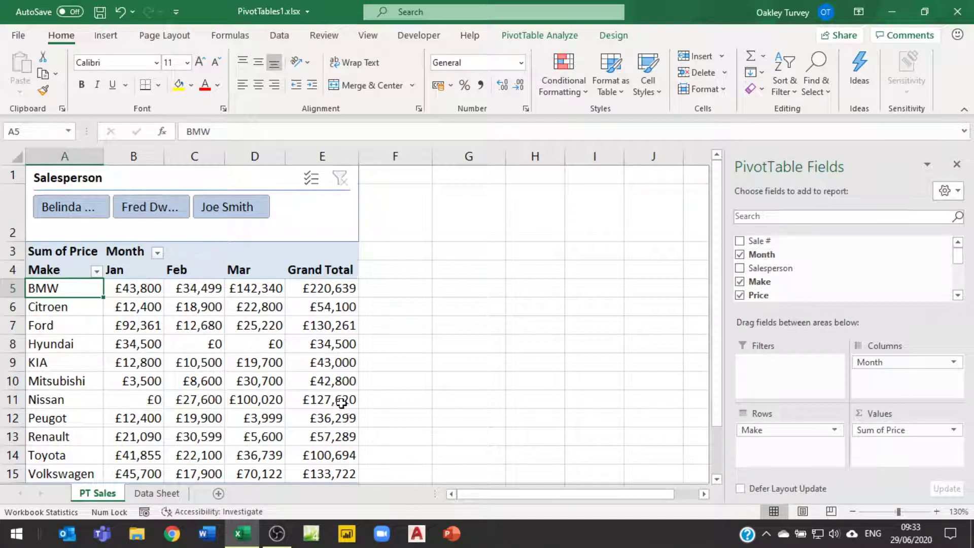
click(538, 36)
click(382, 75)
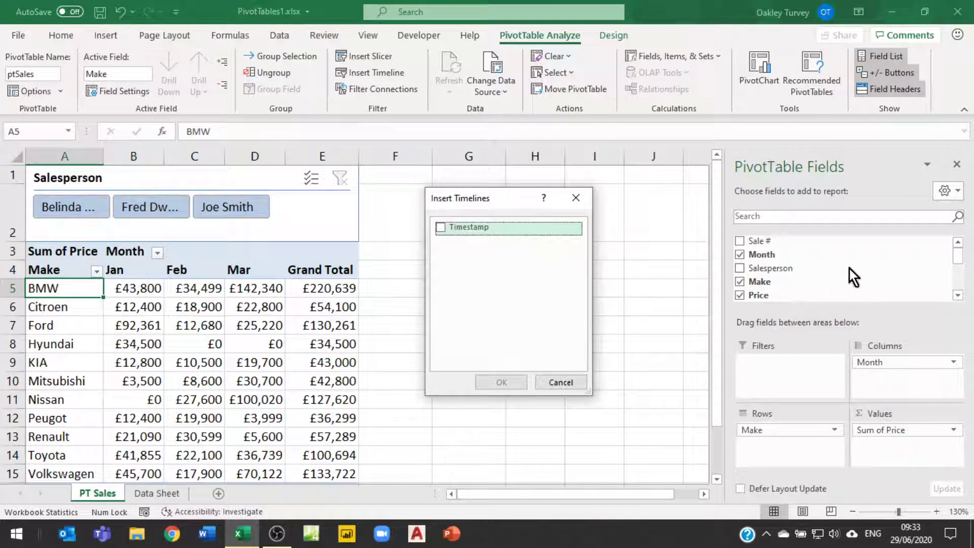
click(440, 228)
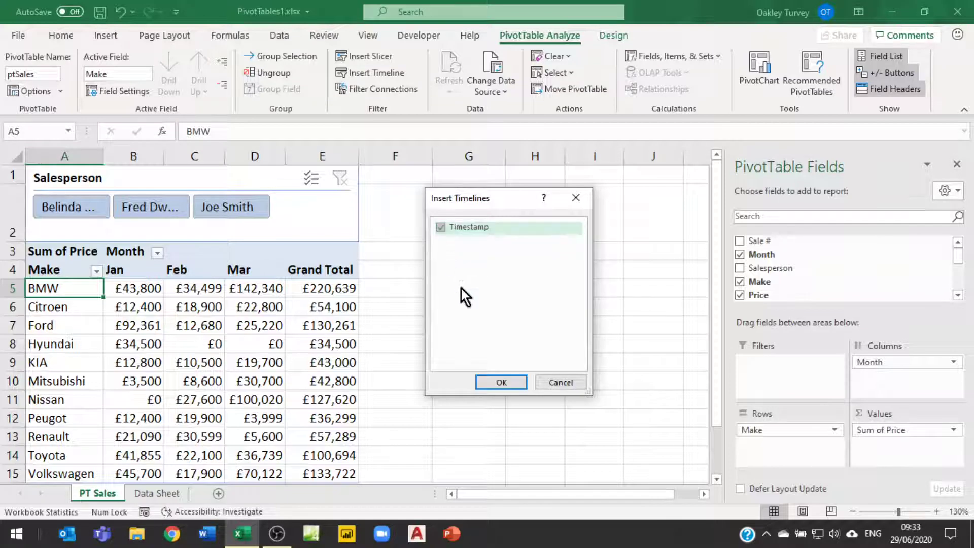
click(502, 382)
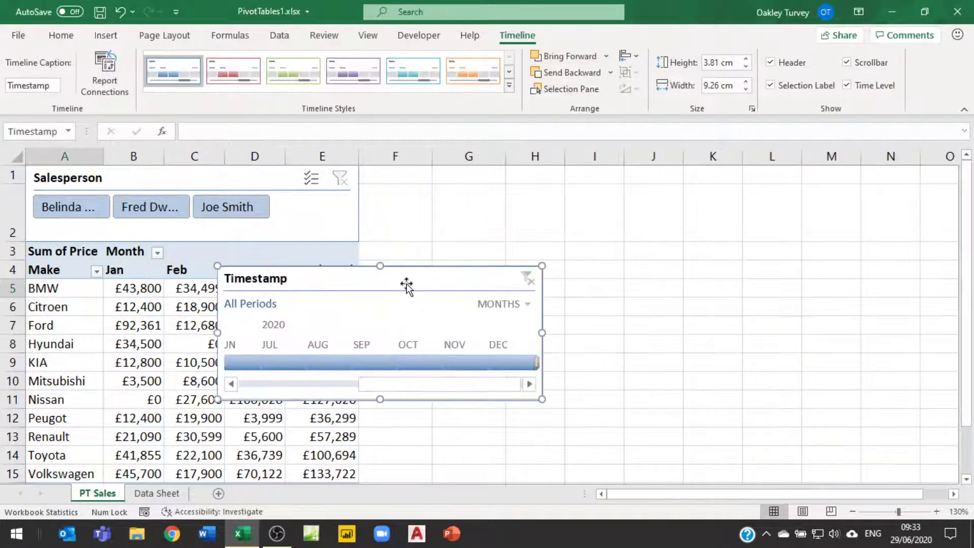
drag(406, 283, 616, 176)
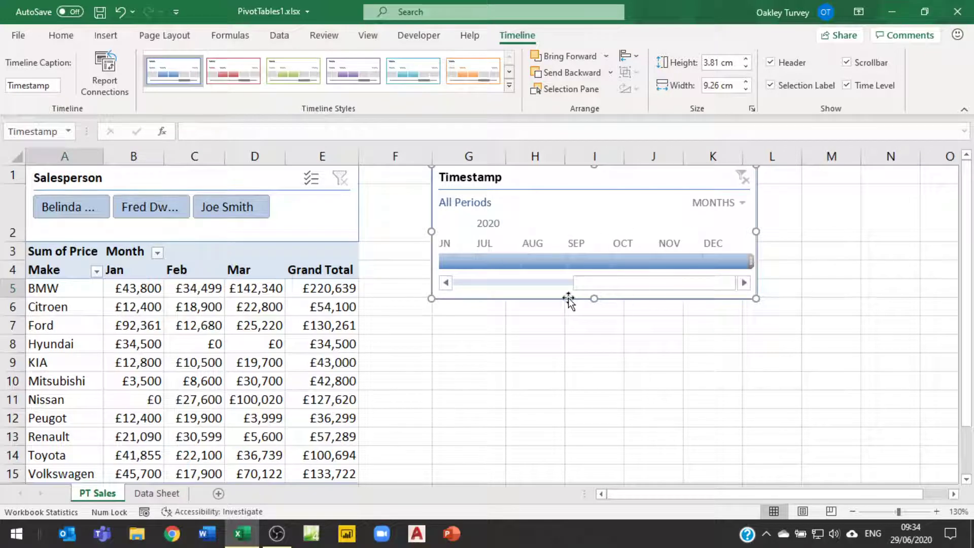
Filter the pivot table with the Timestamp timeline for January, January to February, Q1 and April 2020 in turn
drag(609, 283, 464, 284)
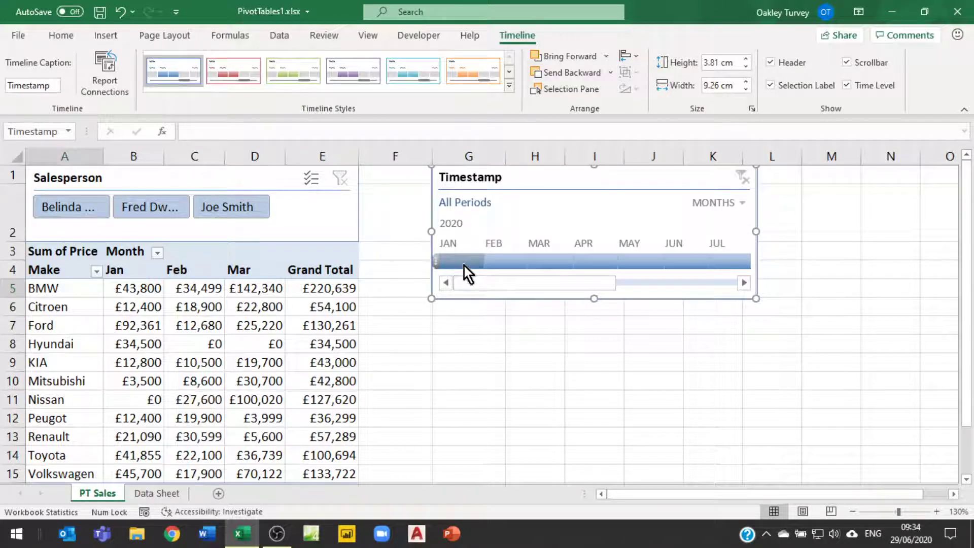
click(464, 265)
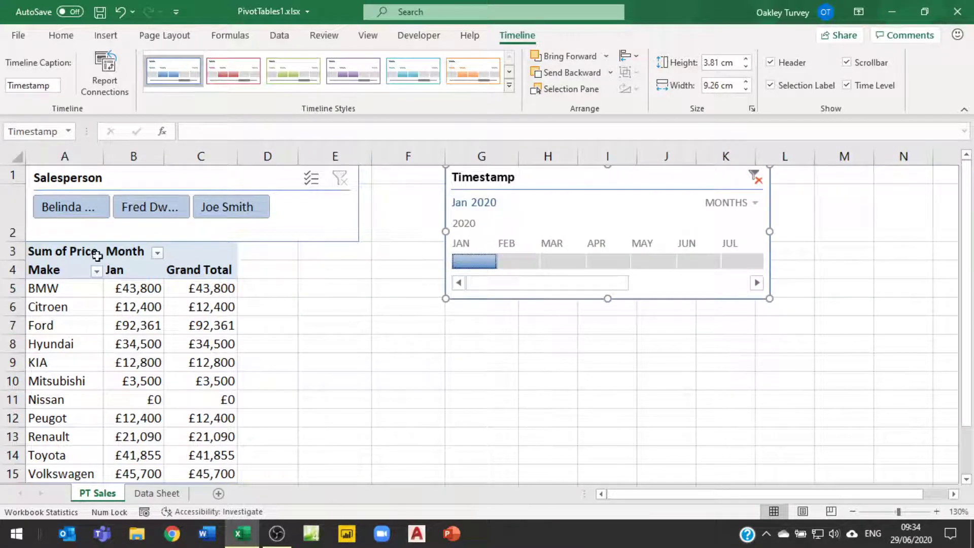
click(520, 260)
drag(493, 260, 449, 261)
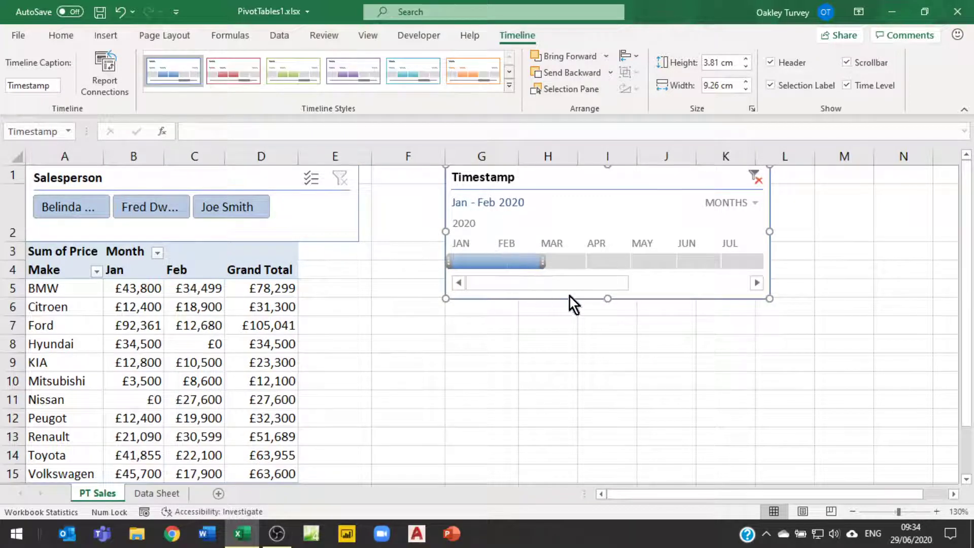
drag(541, 261, 588, 261)
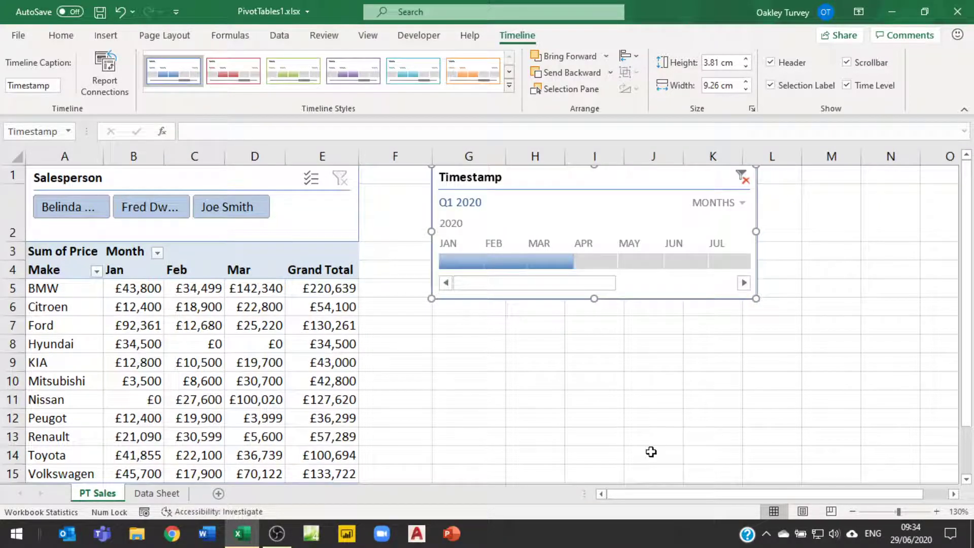
click(598, 262)
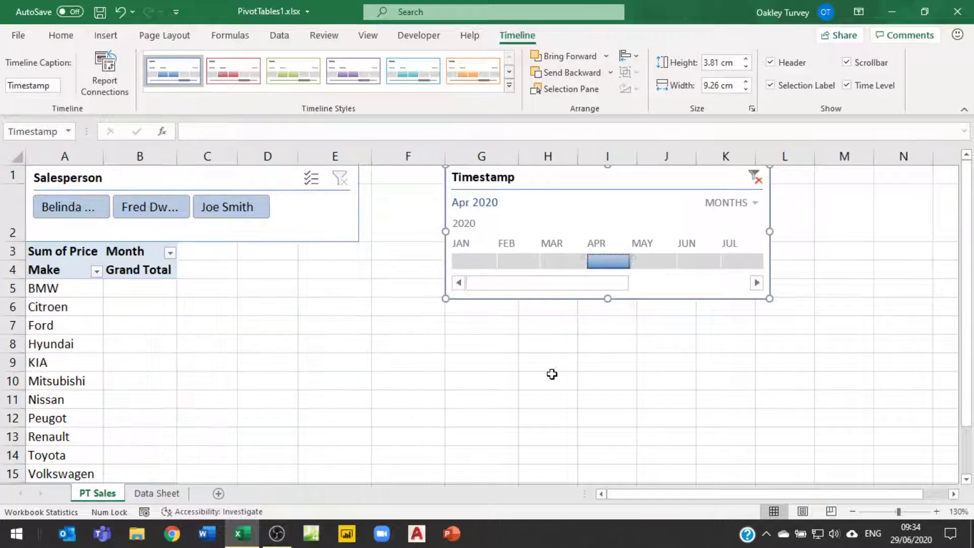
Filter the pivot table to 1 January 2020 by switching the Timestamp timeline to days, and review the car sales by make
click(519, 262)
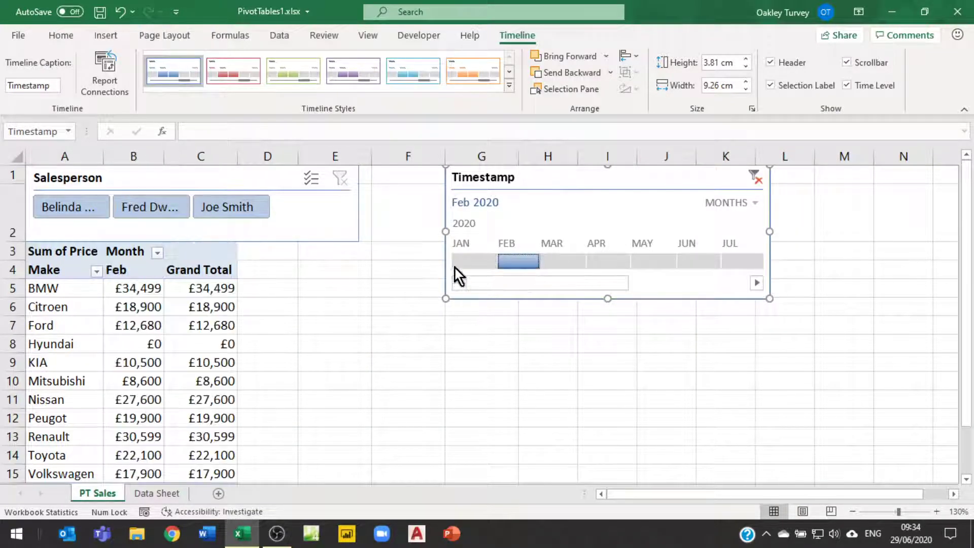
click(756, 203)
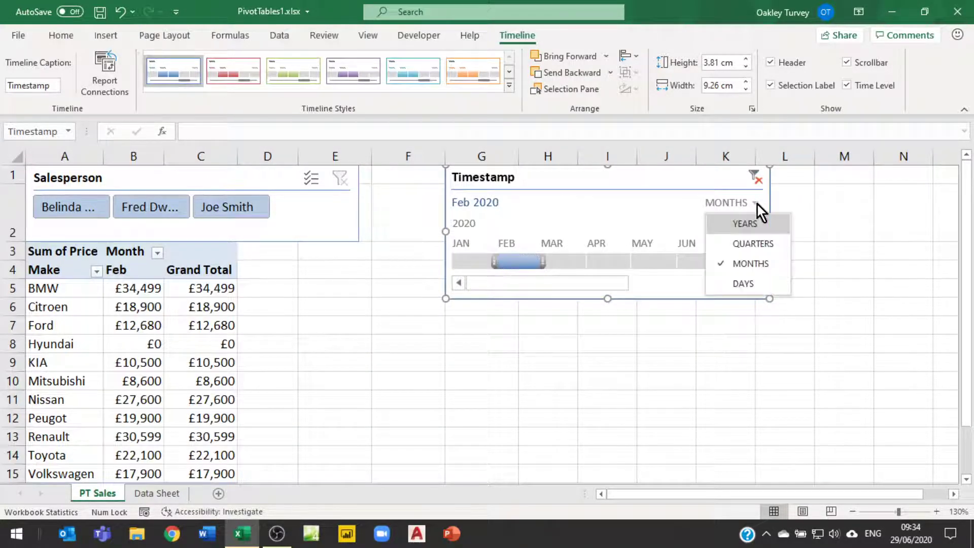
click(741, 284)
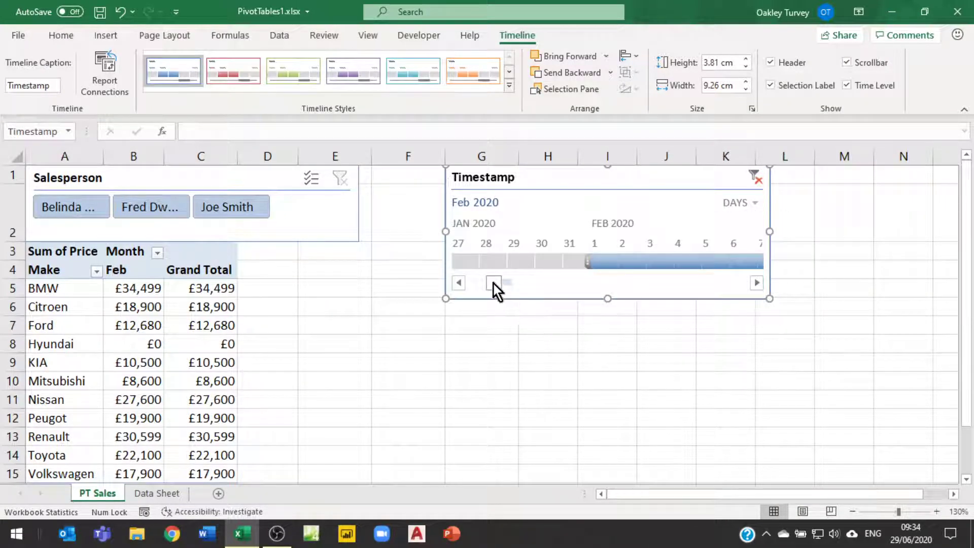
drag(492, 281, 460, 285)
click(471, 263)
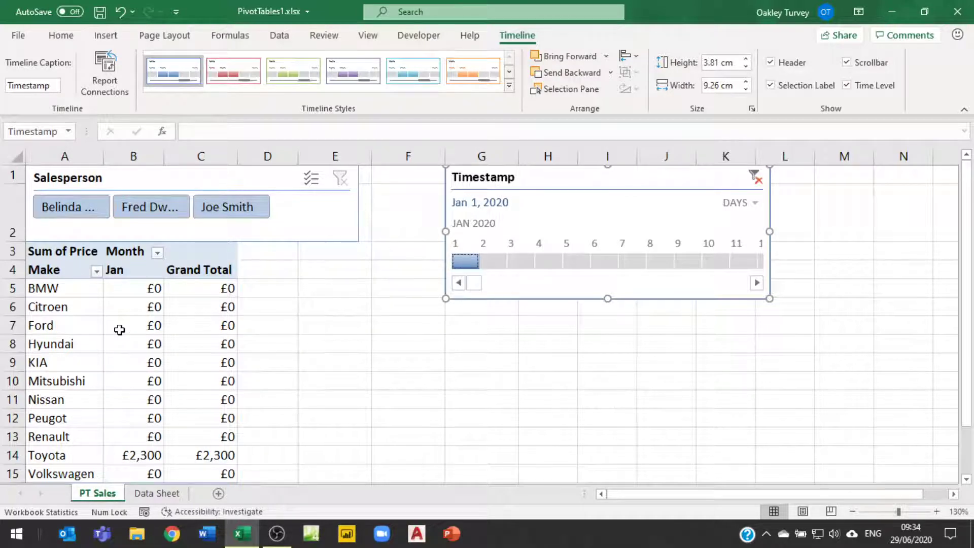
scroll(127, 345, down, 2)
scroll(131, 355, up, 1)
scroll(130, 356, up, 1)
scroll(131, 362, down, 1)
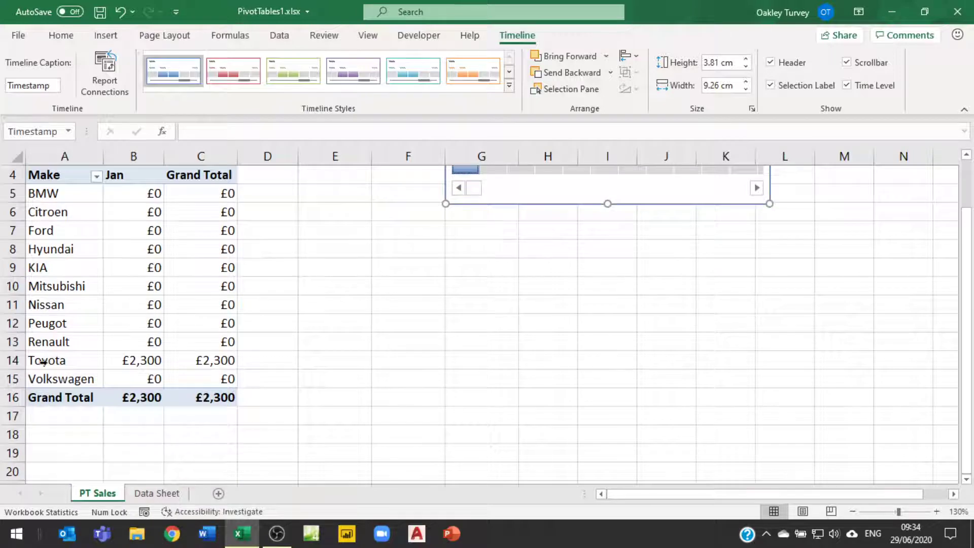
scroll(367, 376, up, 1)
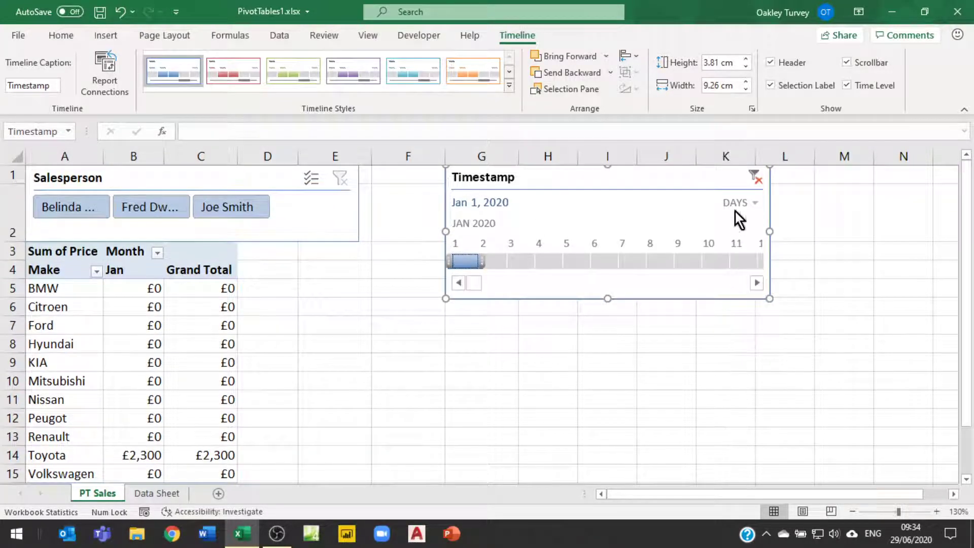
Clear the Timestamp timeline's filter and remove the timeline from the PT Sales sheet
click(756, 178)
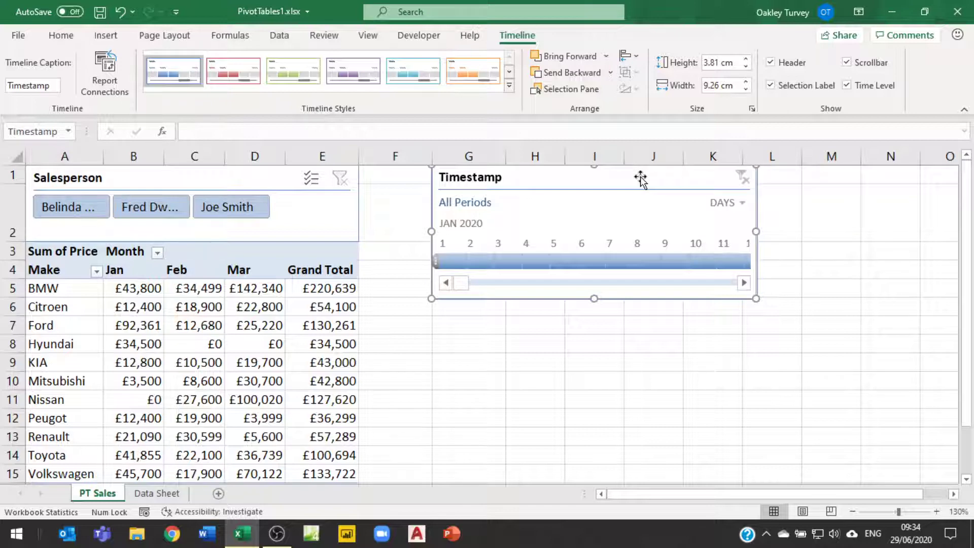
key(Escape)
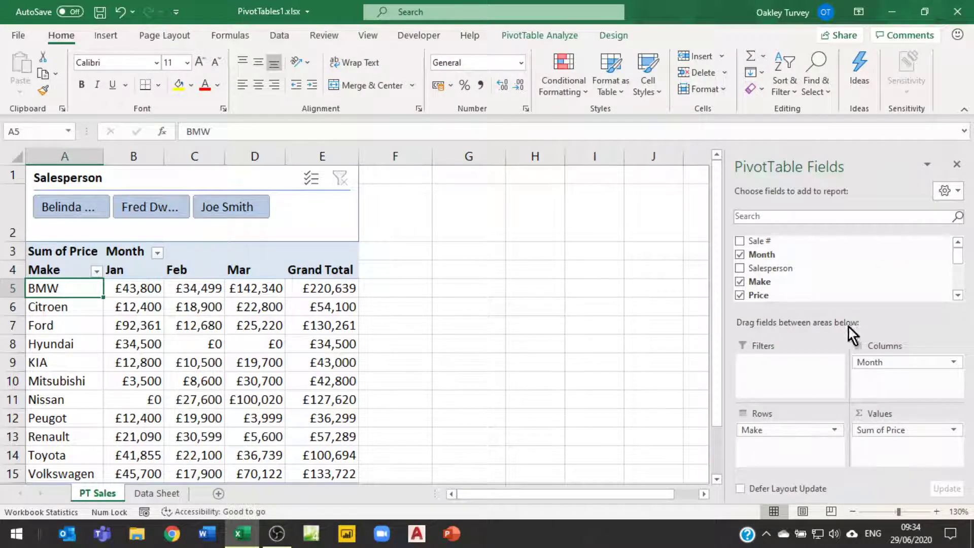
Examine the pivot table's refresh options without running a refresh
scroll(958, 296, down, 5)
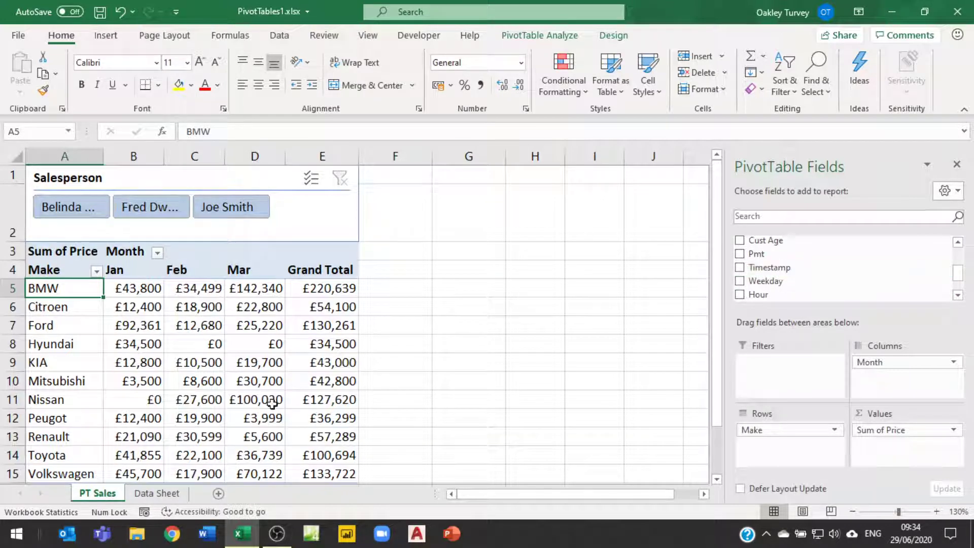
click(205, 349)
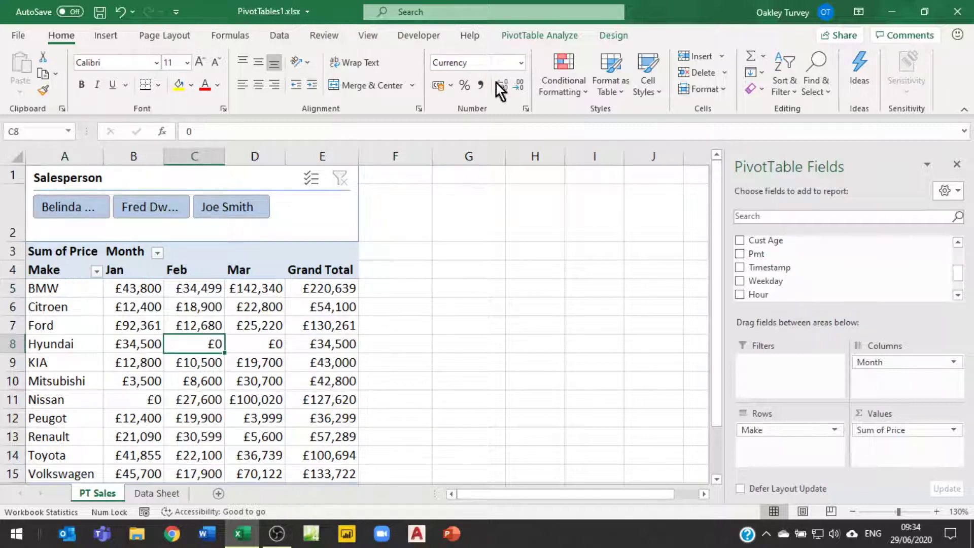
click(525, 37)
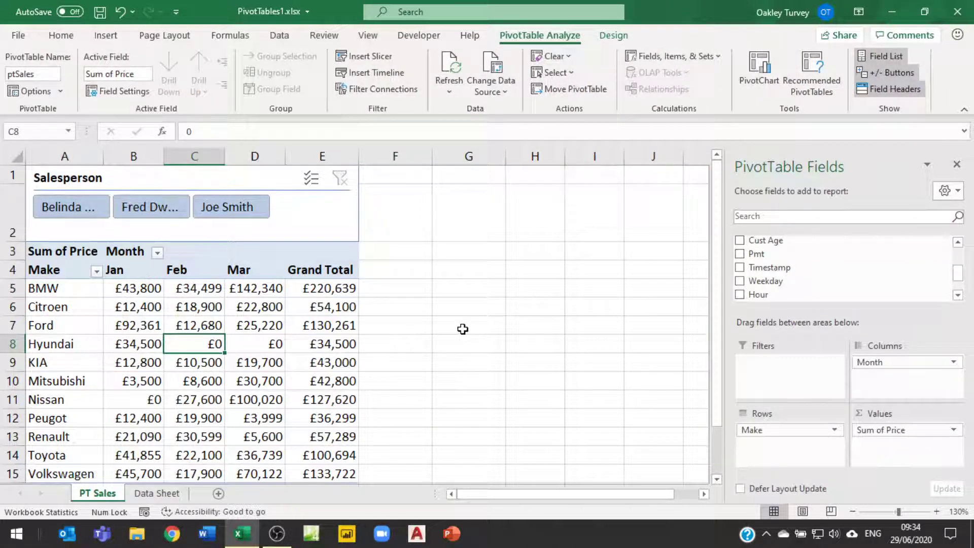
click(450, 93)
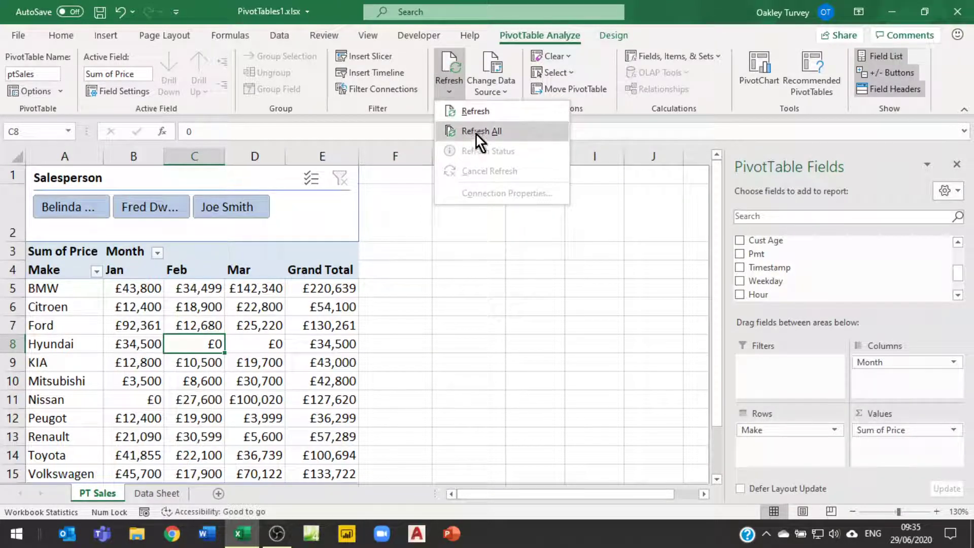
click(485, 278)
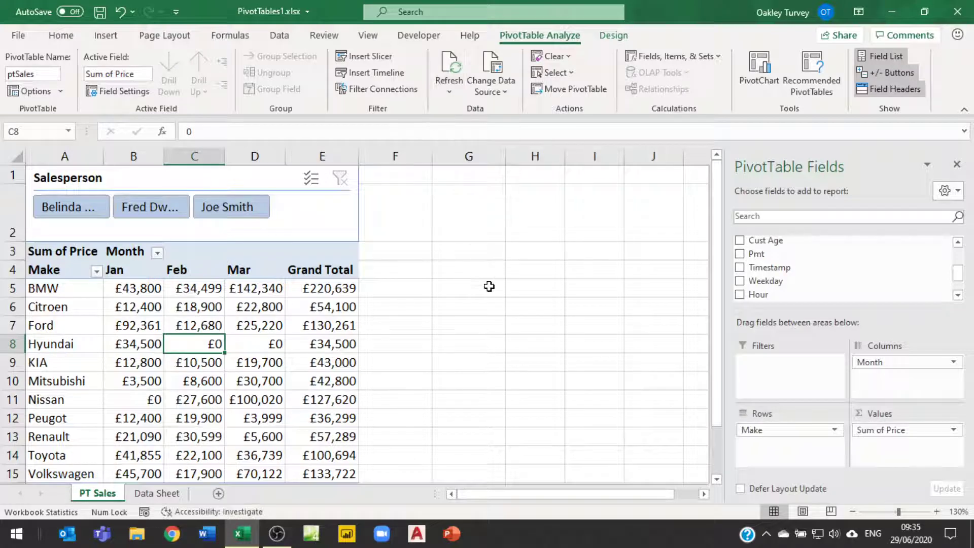
click(79, 309)
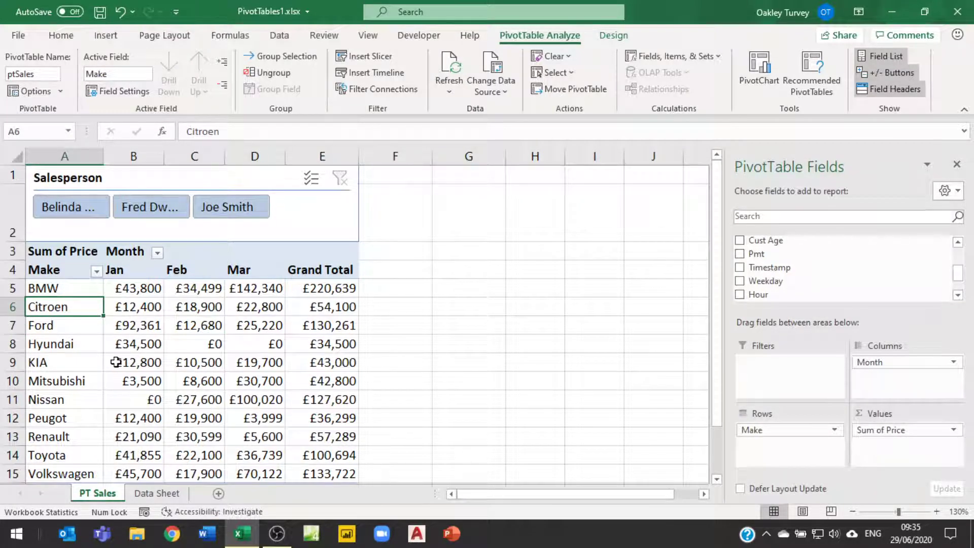
mouse_move(126, 363)
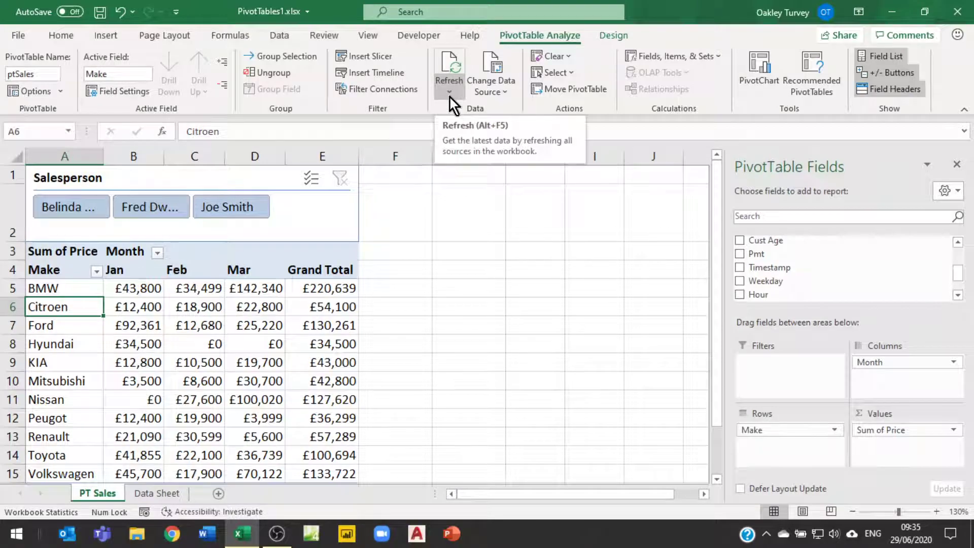
Add a new record in row 105 below the Data Sheet table, entering the salesperson's name and the make BMW
click(162, 493)
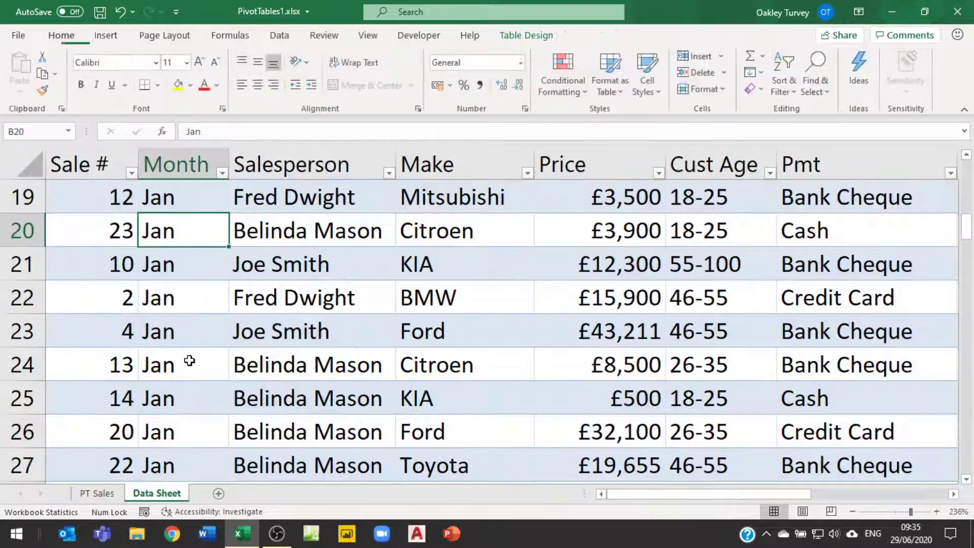
scroll(259, 398, down, 20)
scroll(262, 397, down, 7)
scroll(263, 396, up, 3)
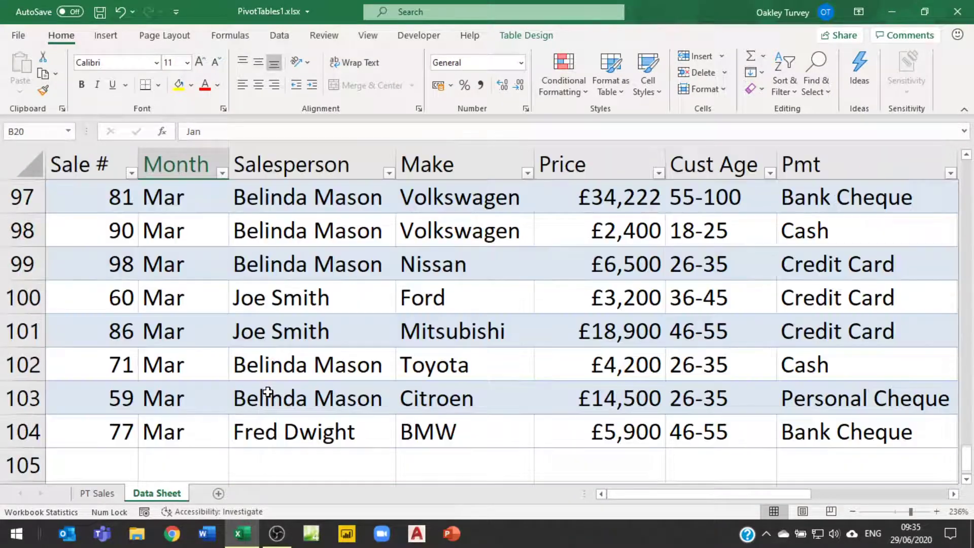
click(305, 465)
double_click(305, 466)
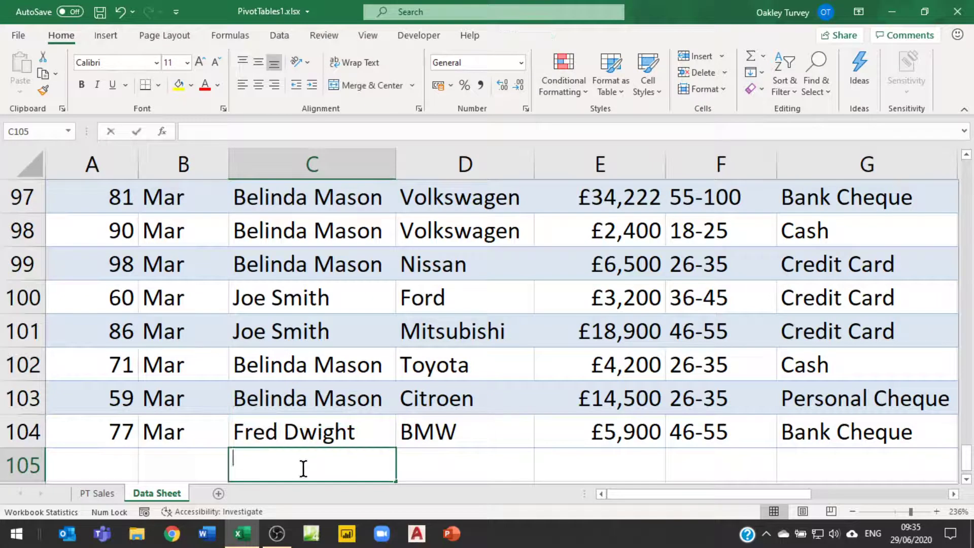
text(Oaks)
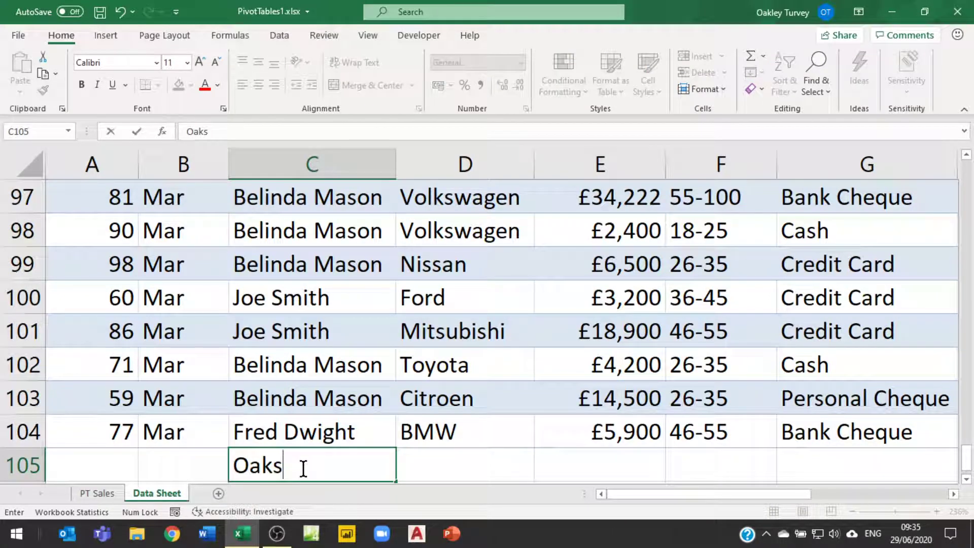
key(Tab)
text(BMW)
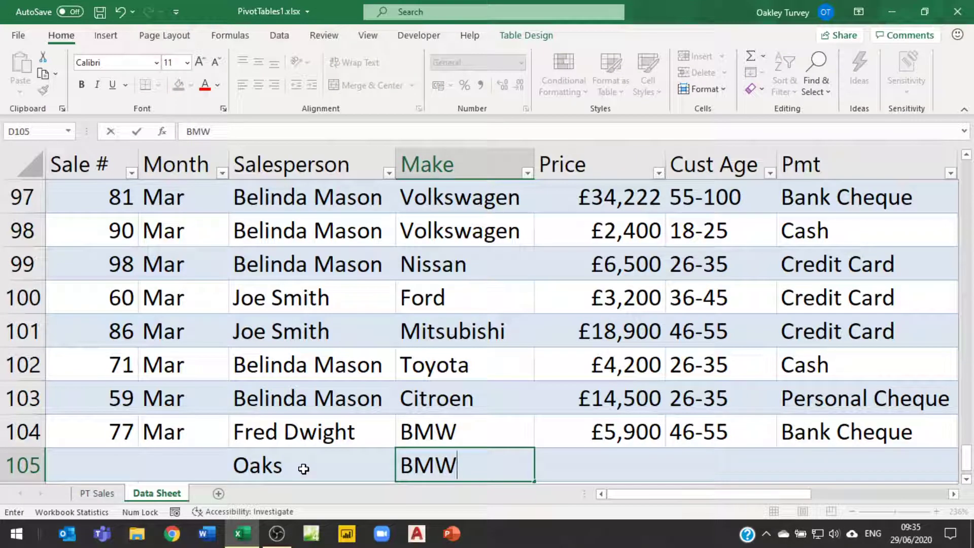
Enter the current date, 29/06/2020, as the Timestamp of the new record in row 105
click(953, 494)
click(953, 494)
click(884, 472)
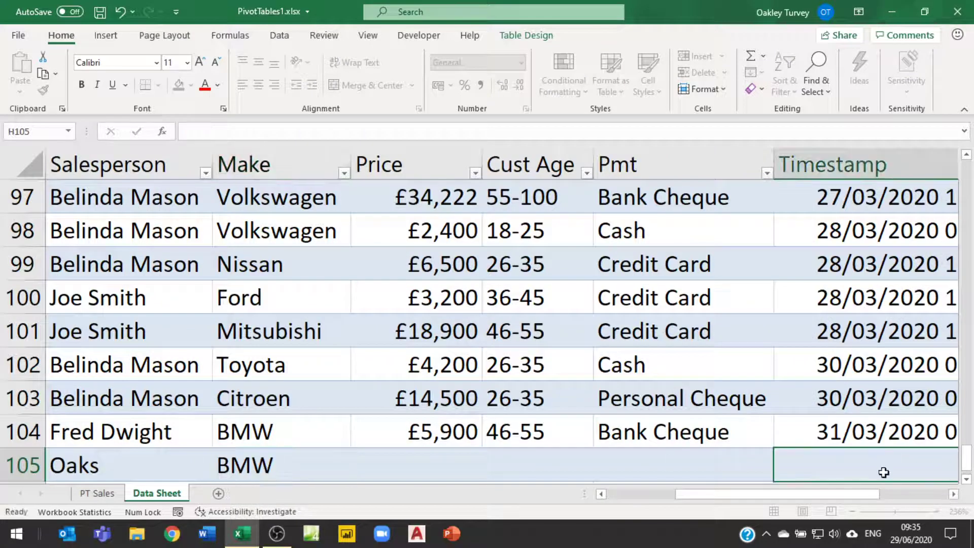
text(:)
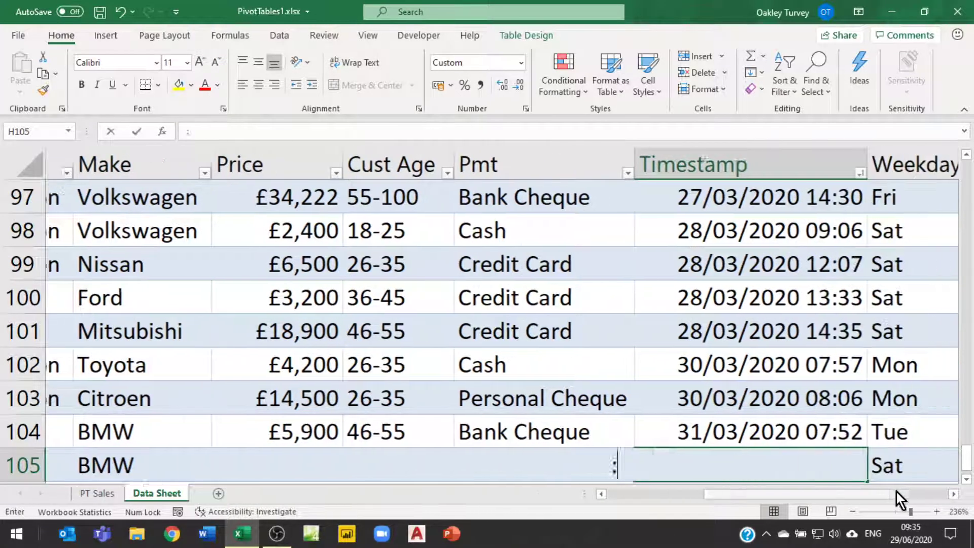
key(BackSpace)
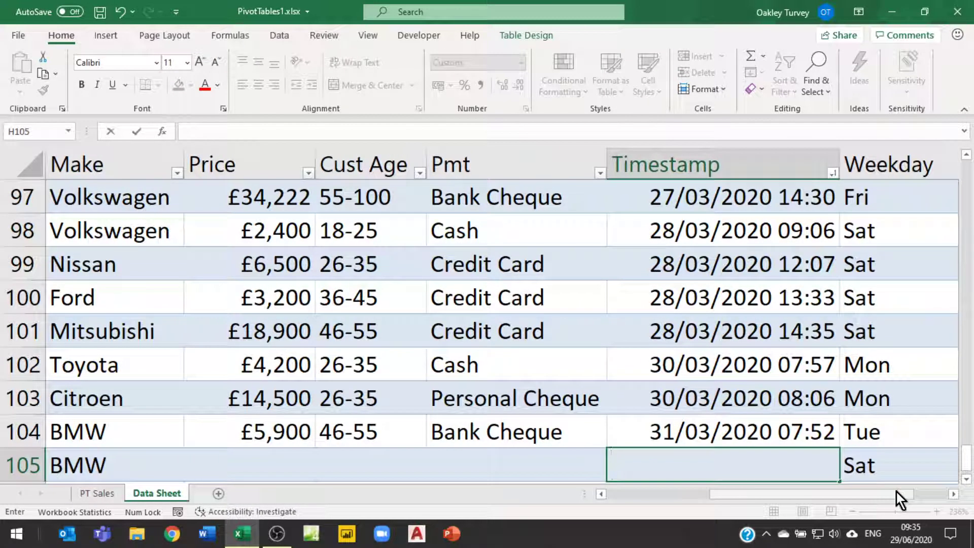
key(ctrl+semicolon)
key(Return)
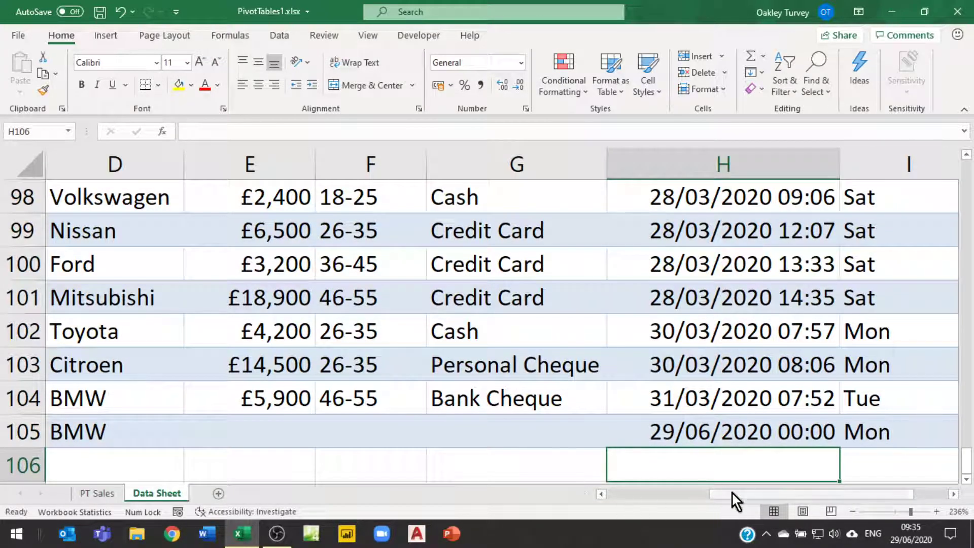
drag(731, 492, 614, 507)
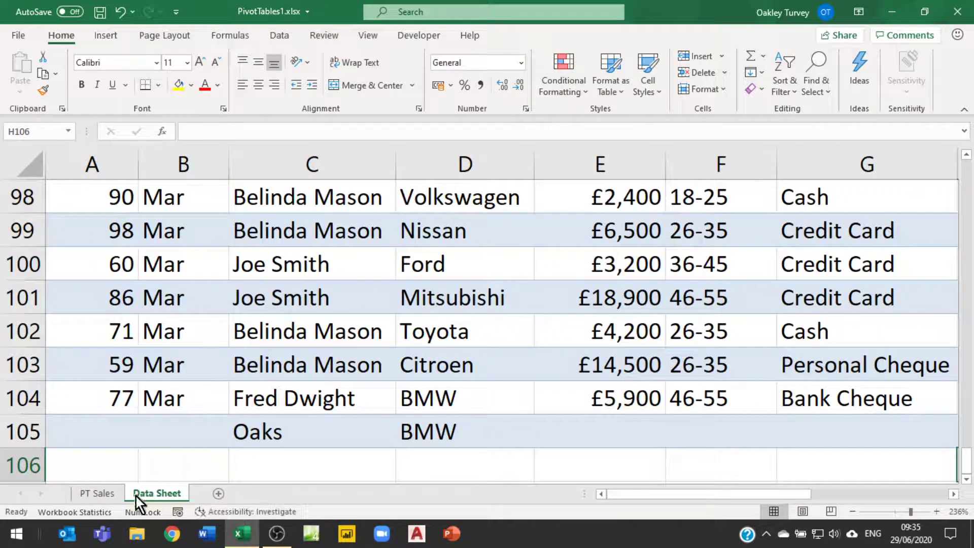
Refresh the pivot table on the PT Sales sheet to bring in the new source record
click(99, 495)
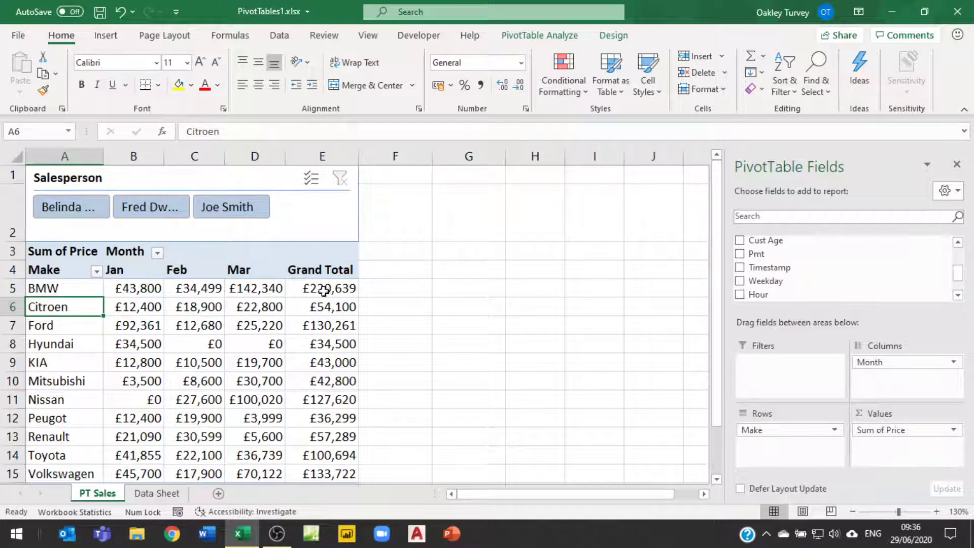
mouse_move(311, 288)
right_click(138, 315)
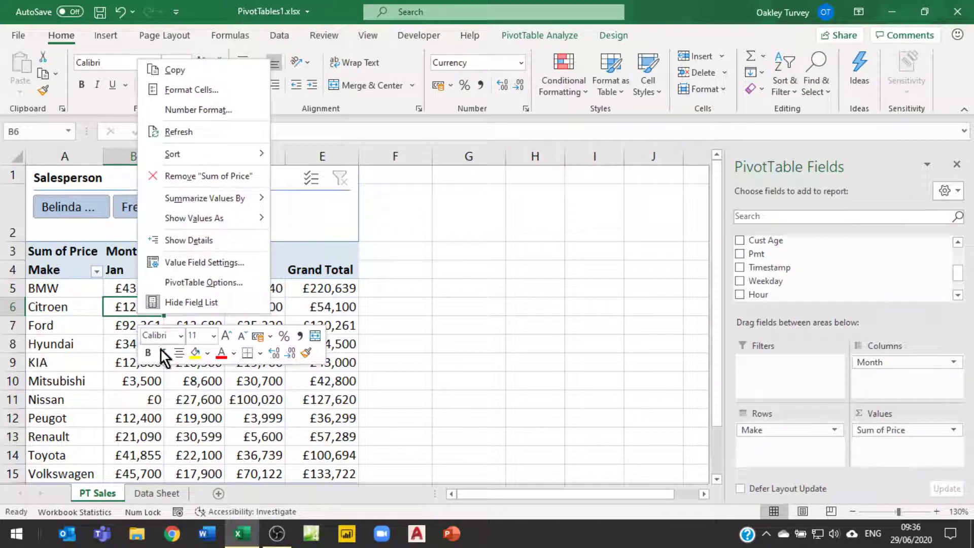
click(533, 35)
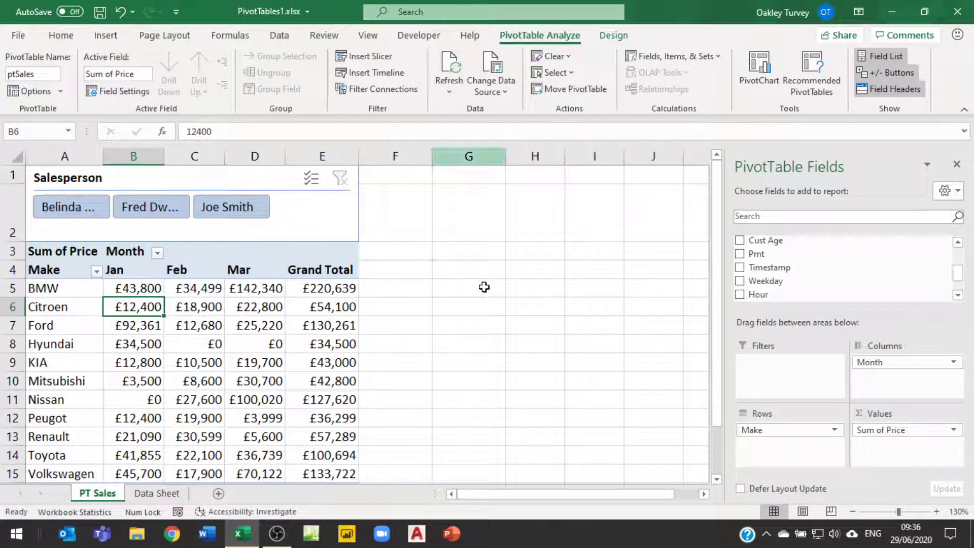
right_click(124, 315)
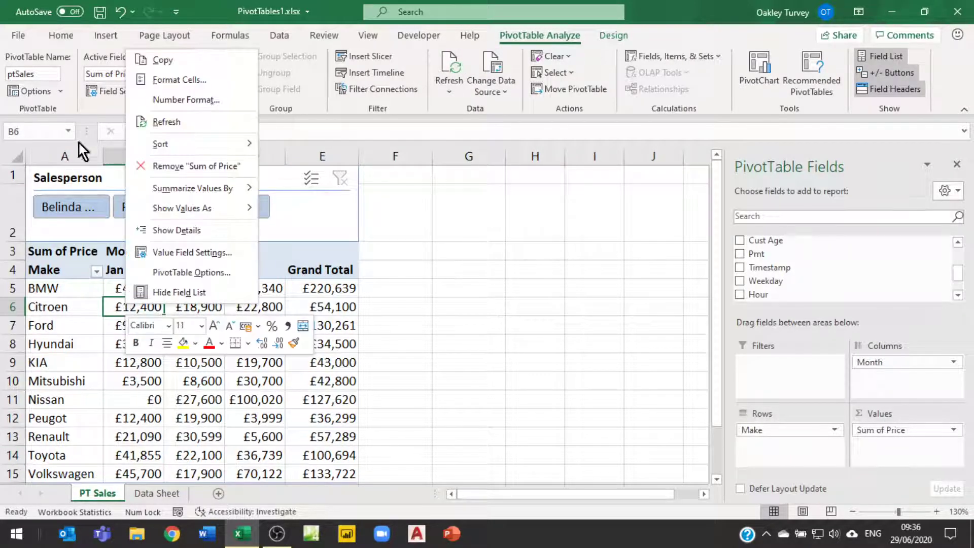
click(172, 121)
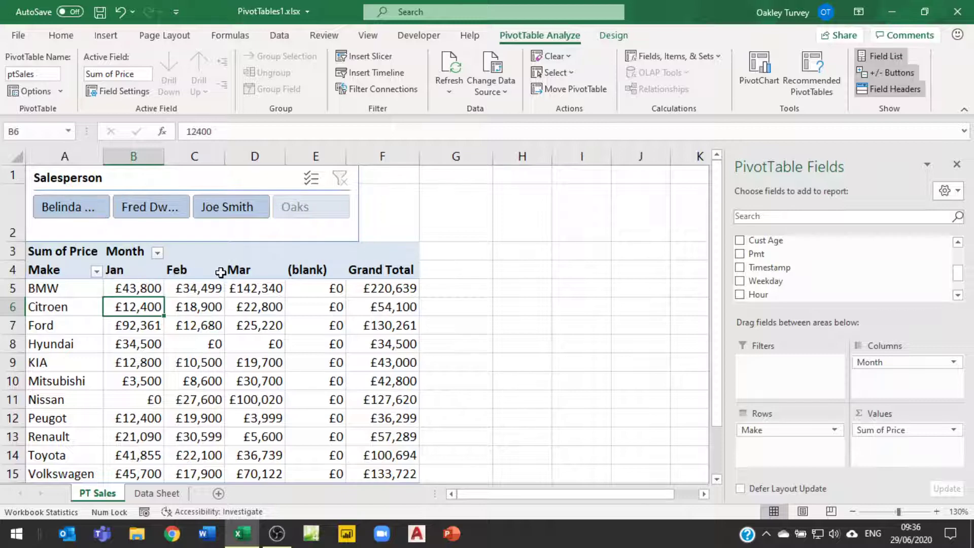
Set the Month of the new record in row 105 of the Data Sheet to Jun
click(170, 492)
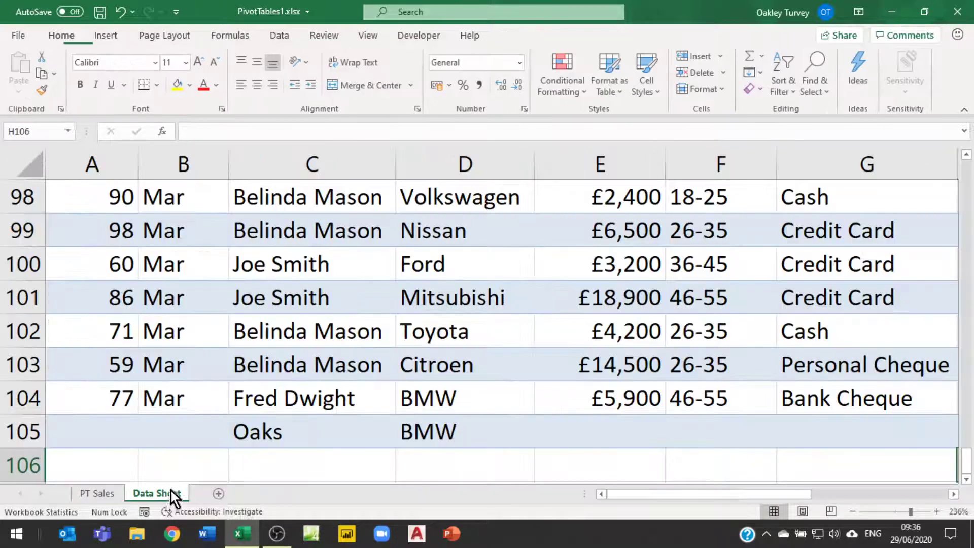
click(174, 436)
double_click(219, 416)
text(Jun)
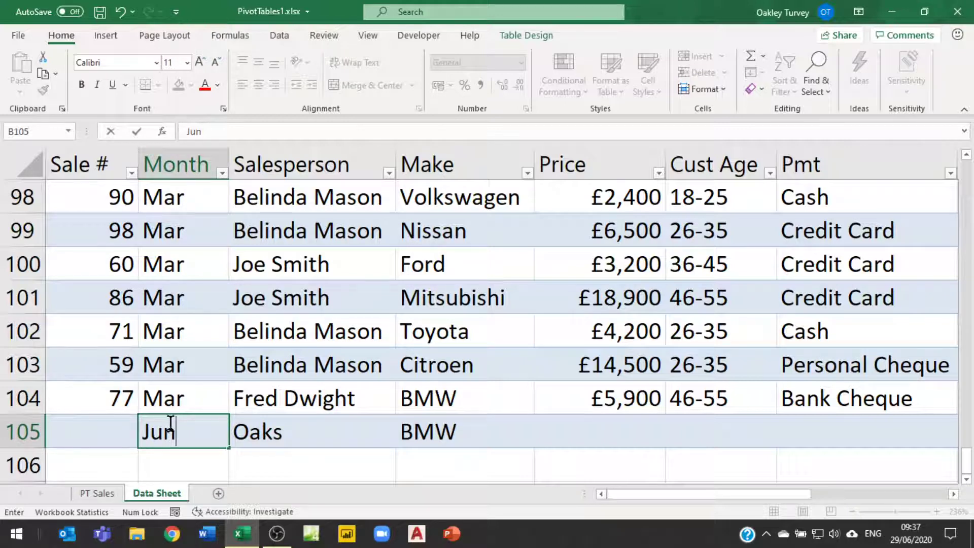
click(954, 494)
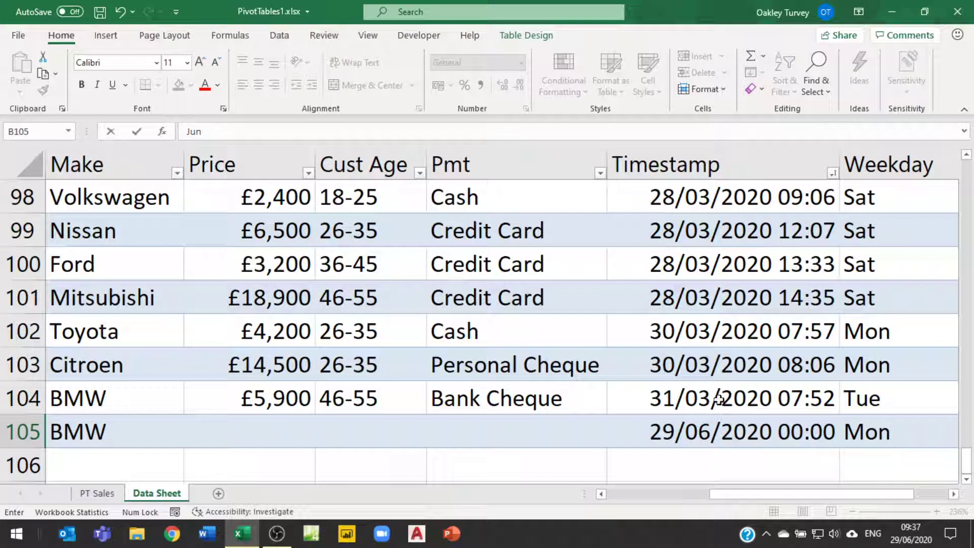
drag(735, 497, 629, 500)
Refresh the pivot table on the PT Sales sheet to pick up the Jun month, and check the Jun column's grand total
click(101, 494)
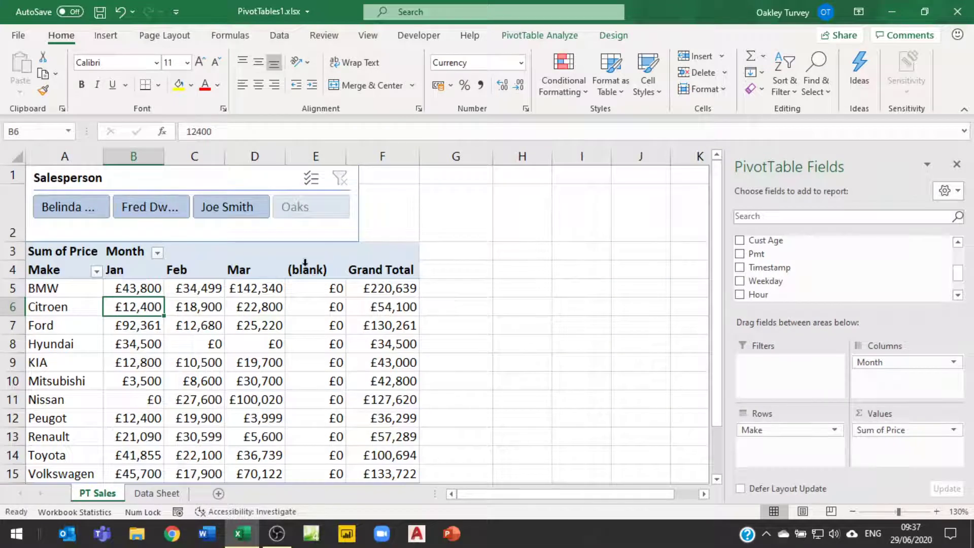
right_click(127, 312)
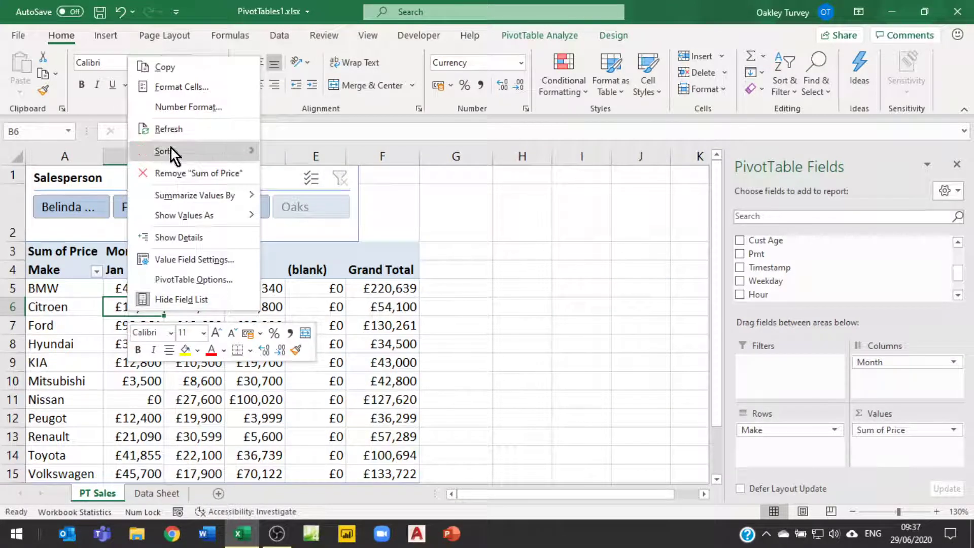
click(172, 132)
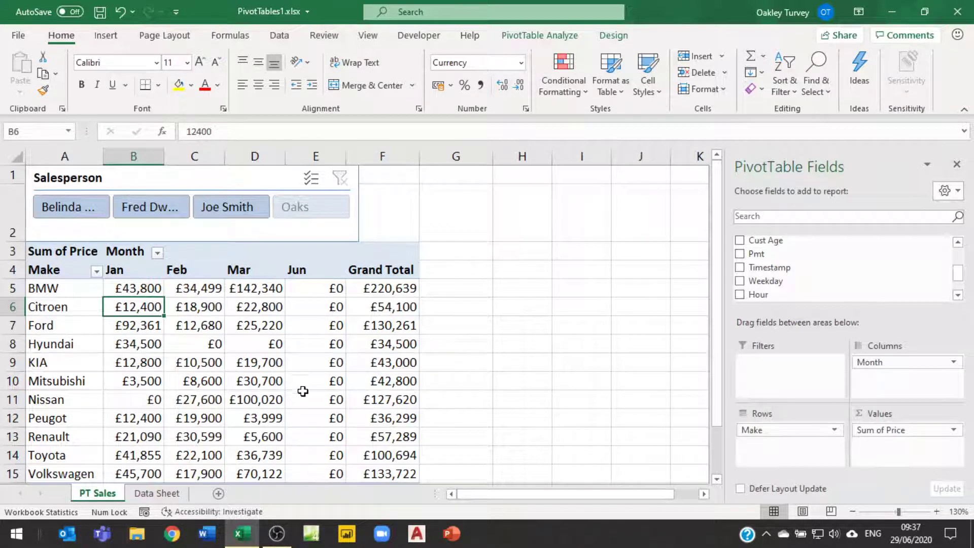
scroll(302, 391, down, 2)
click(323, 343)
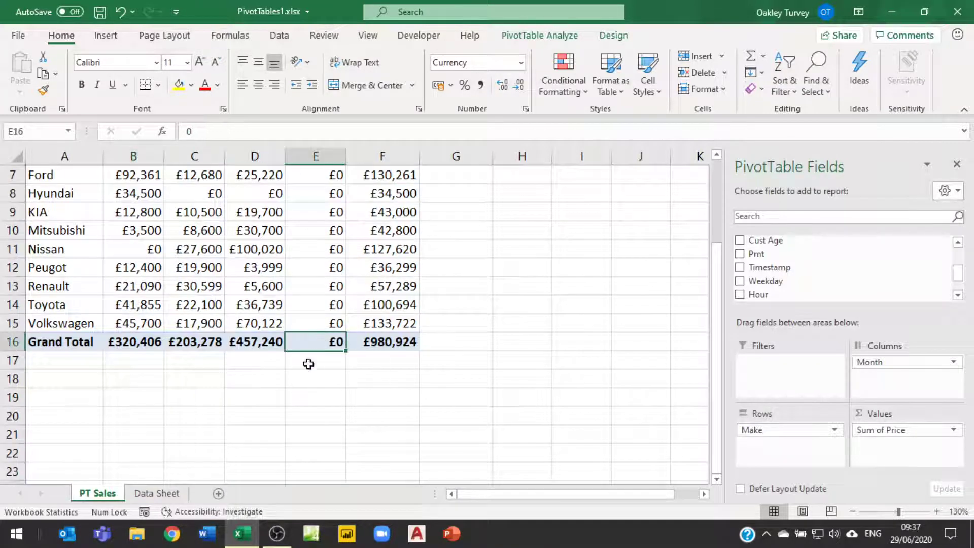
scroll(168, 376, up, 1)
scroll(168, 376, up, 2)
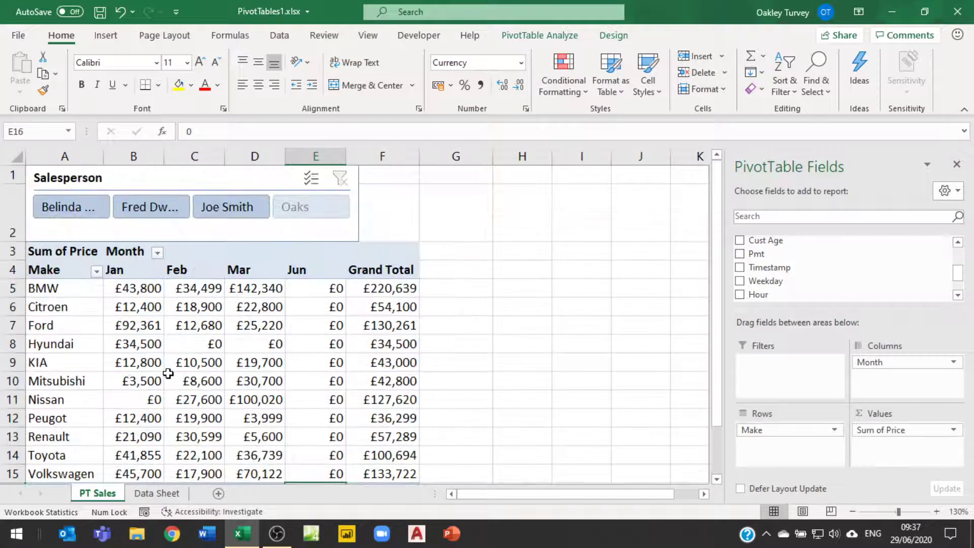
mouse_move(168, 374)
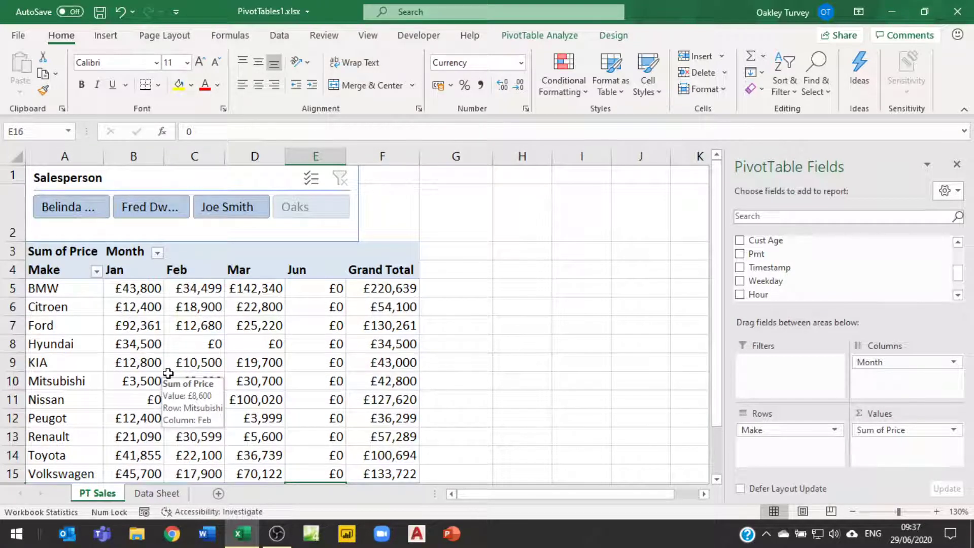
Delete the new record's table row, row 105, from the source table on the Data Sheet
click(159, 498)
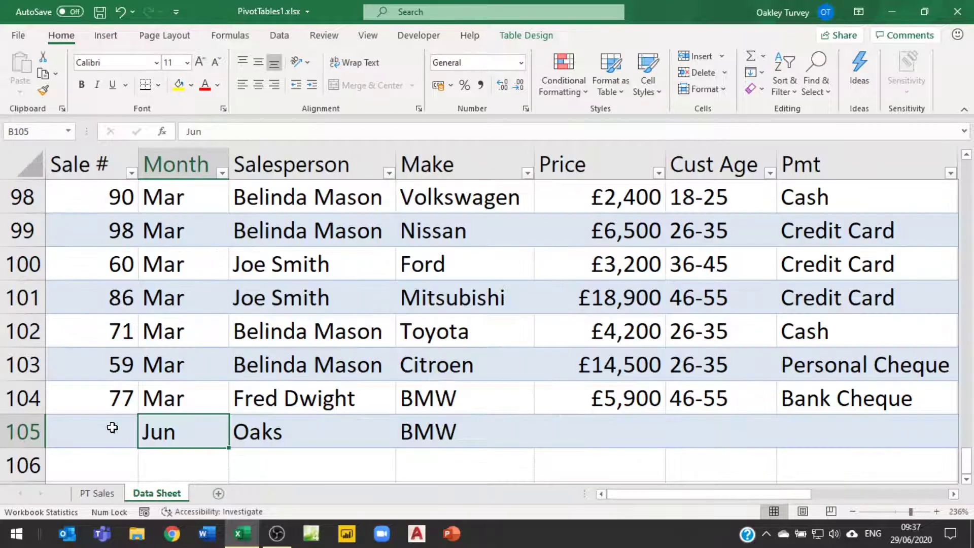
click(86, 435)
right_click(86, 436)
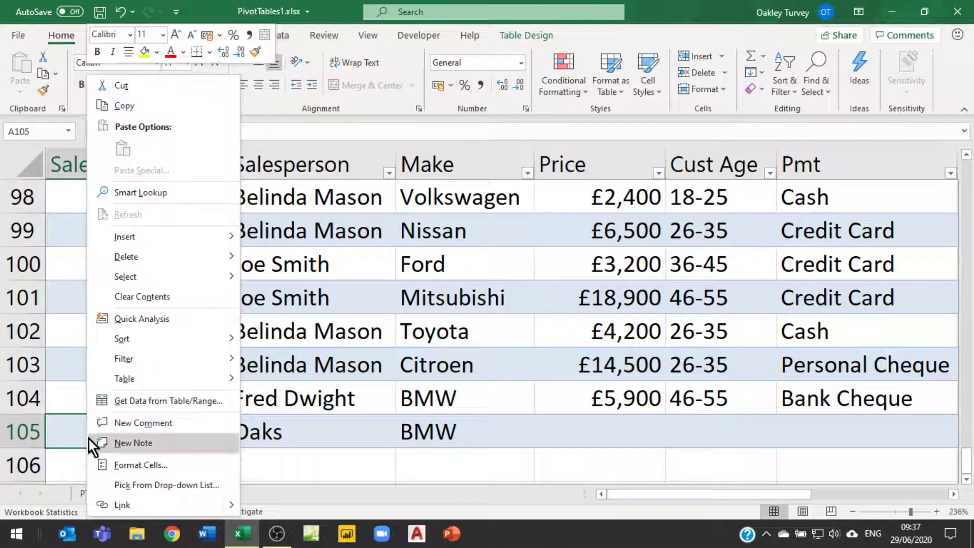
mouse_move(142, 257)
click(275, 278)
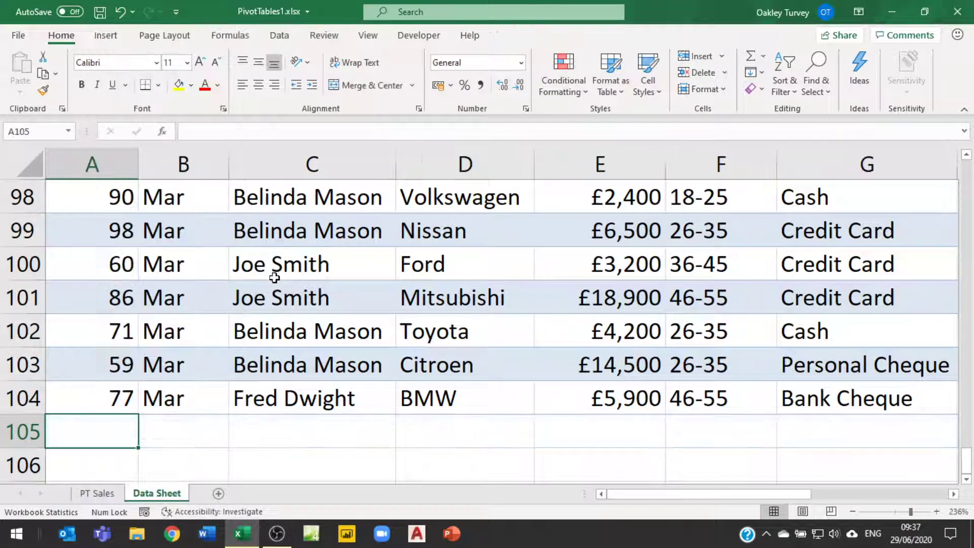
click(319, 431)
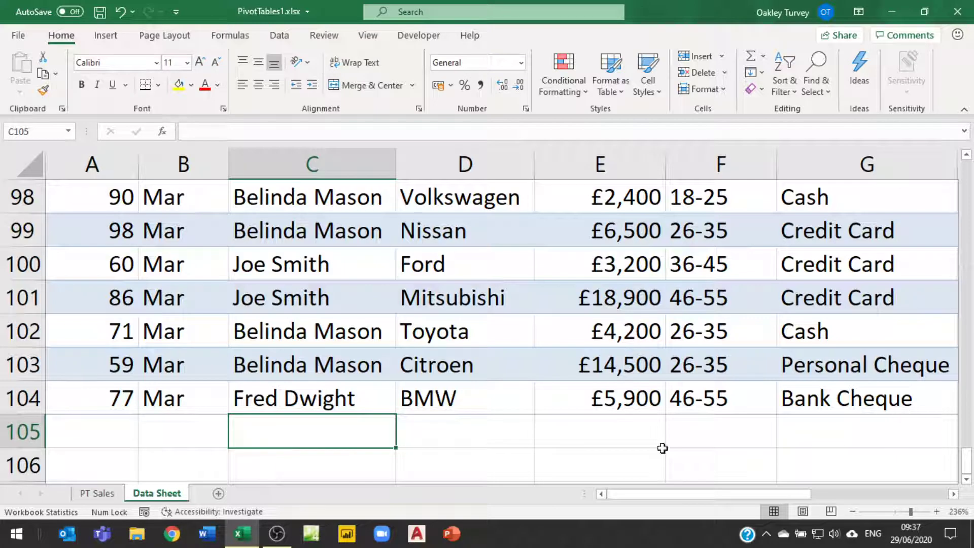
Refresh the pivot table on the PT Sales sheet to drop the deleted record
click(98, 493)
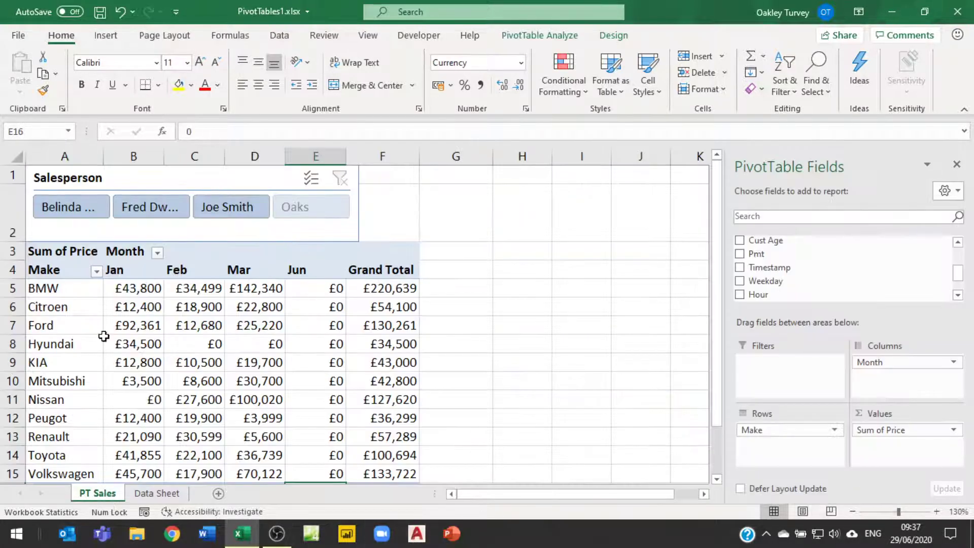
right_click(131, 329)
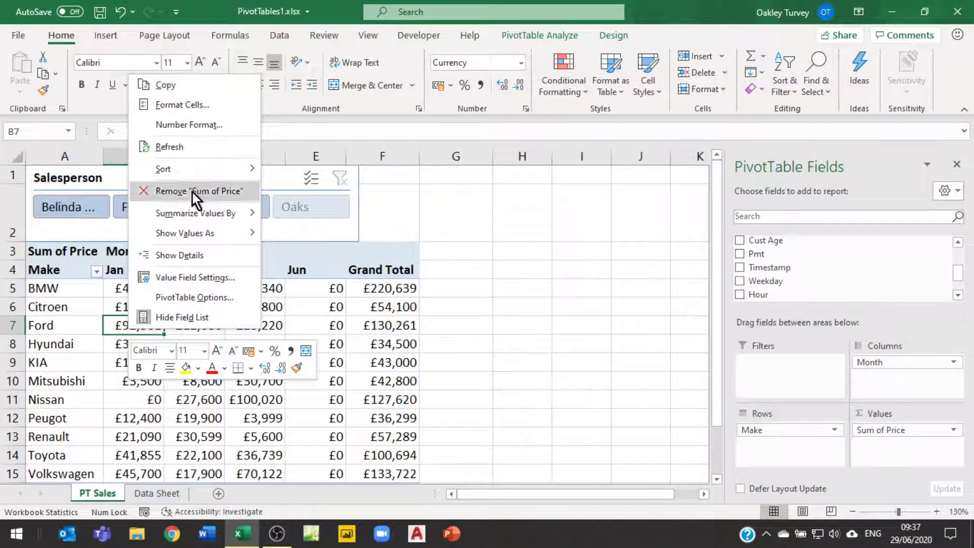
click(169, 147)
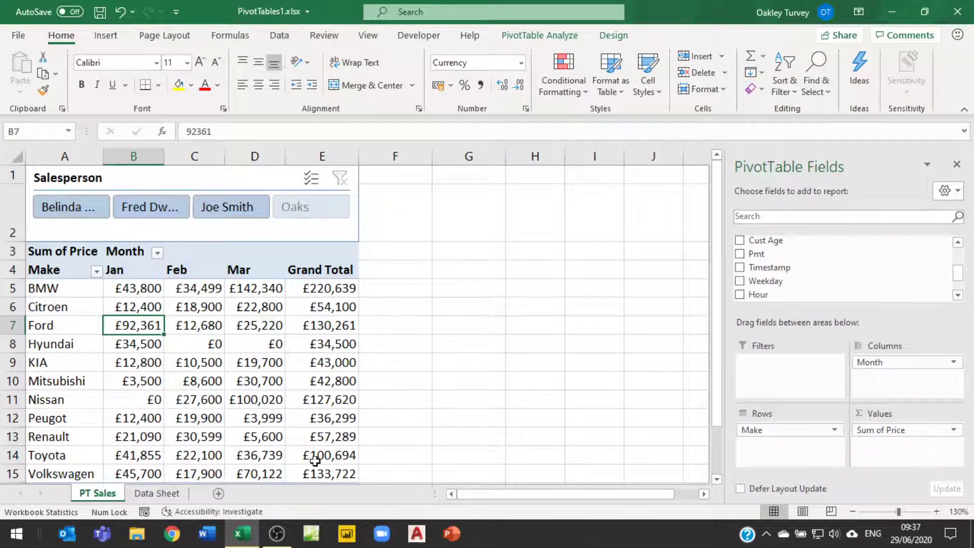
Refresh the Salesperson slicer above the pivot table and delete it from the sheet
click(297, 227)
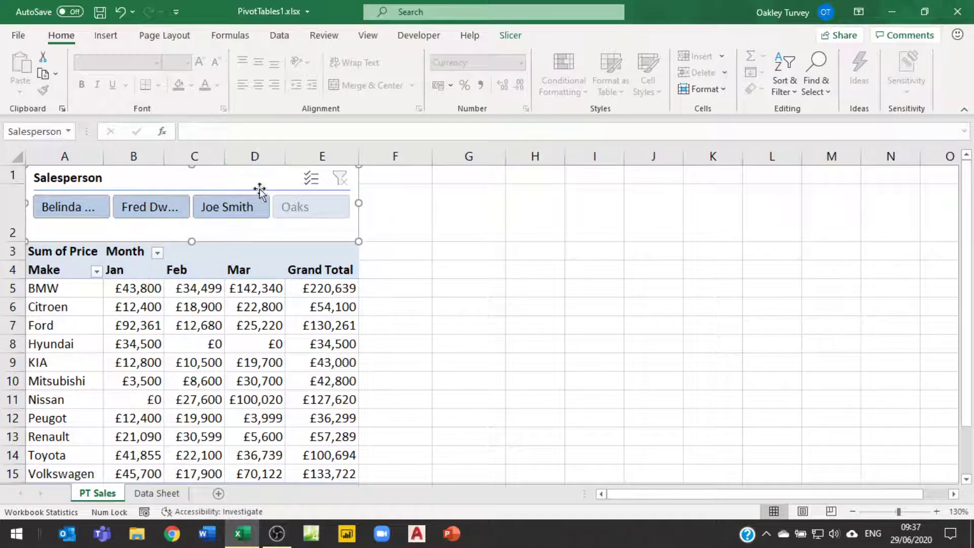
right_click(232, 180)
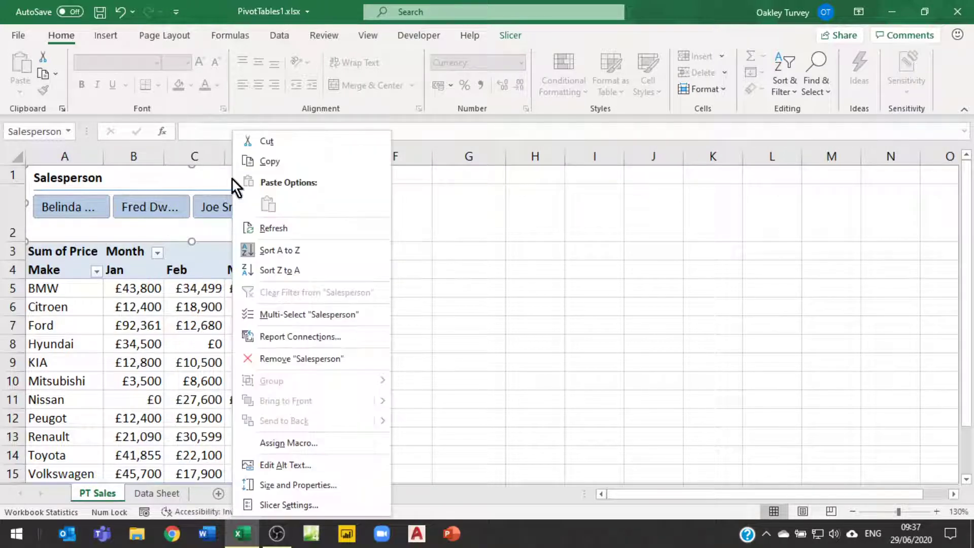
click(268, 229)
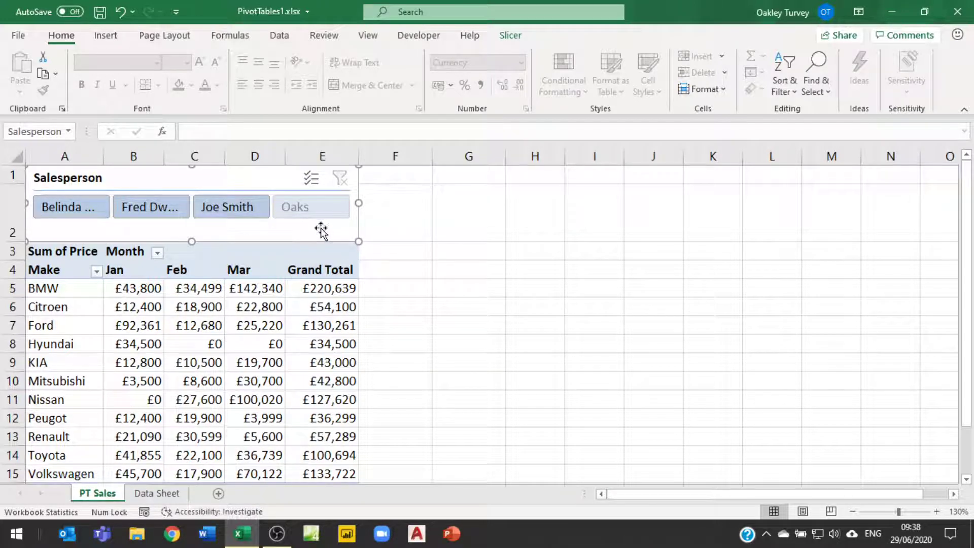
key(Delete)
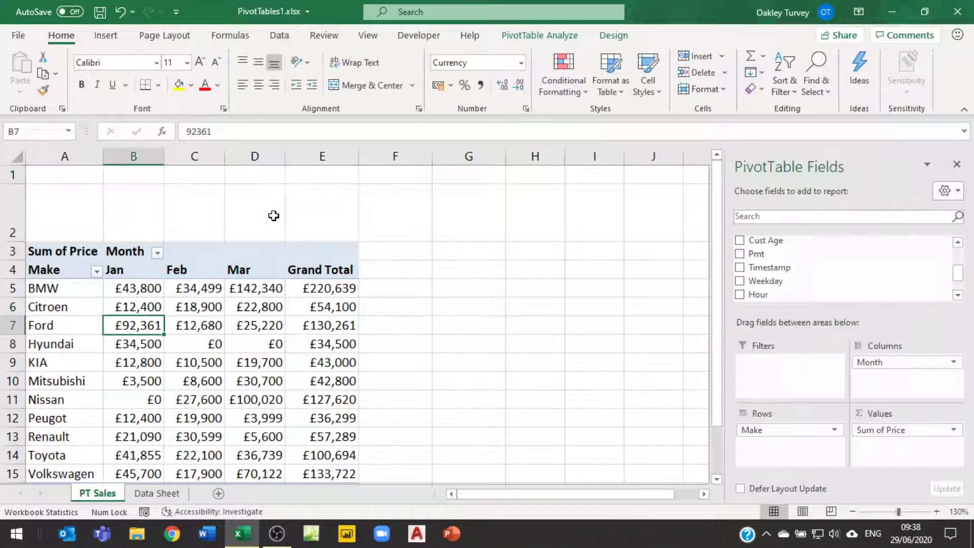
Try a new Salesperson slicer 4.74 cm high beside the pivot table, and remove it again
click(109, 309)
click(526, 41)
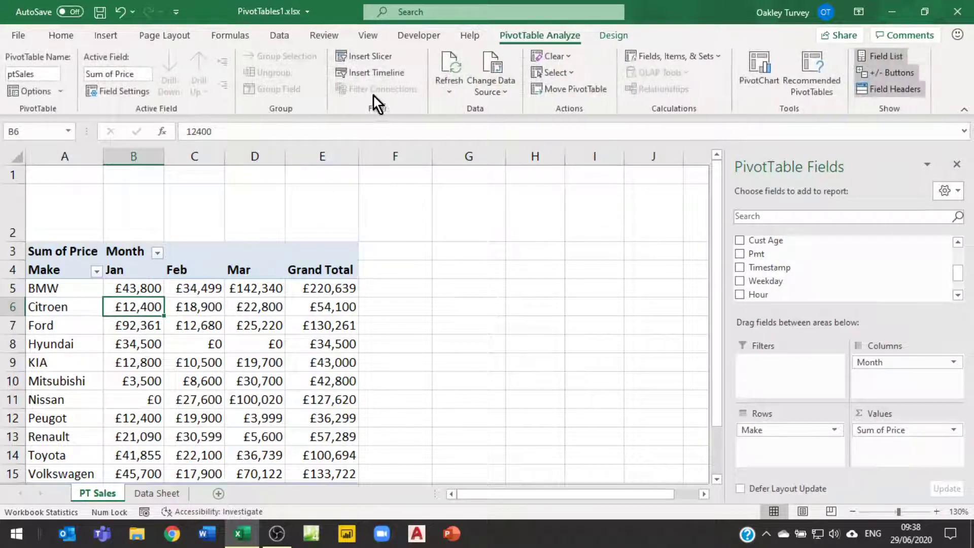
click(366, 56)
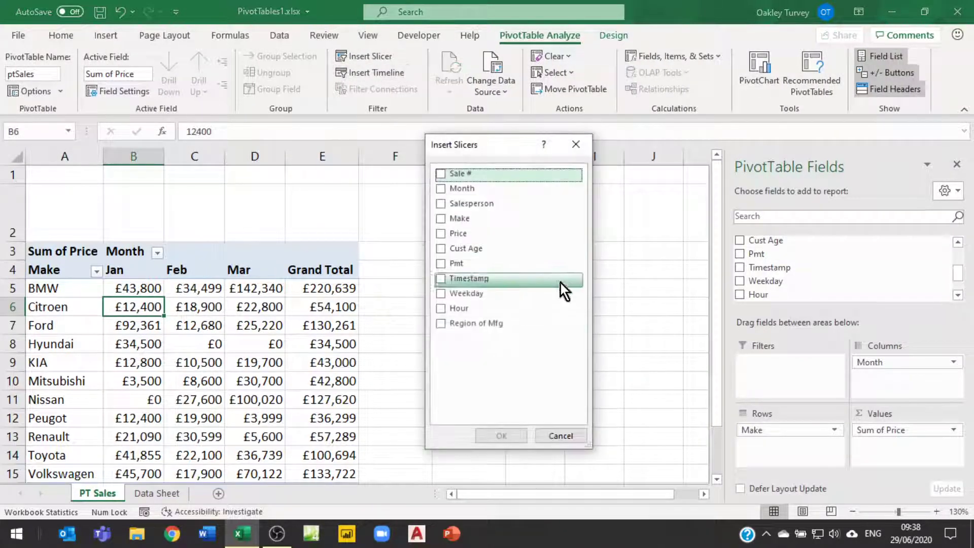
click(441, 203)
click(502, 436)
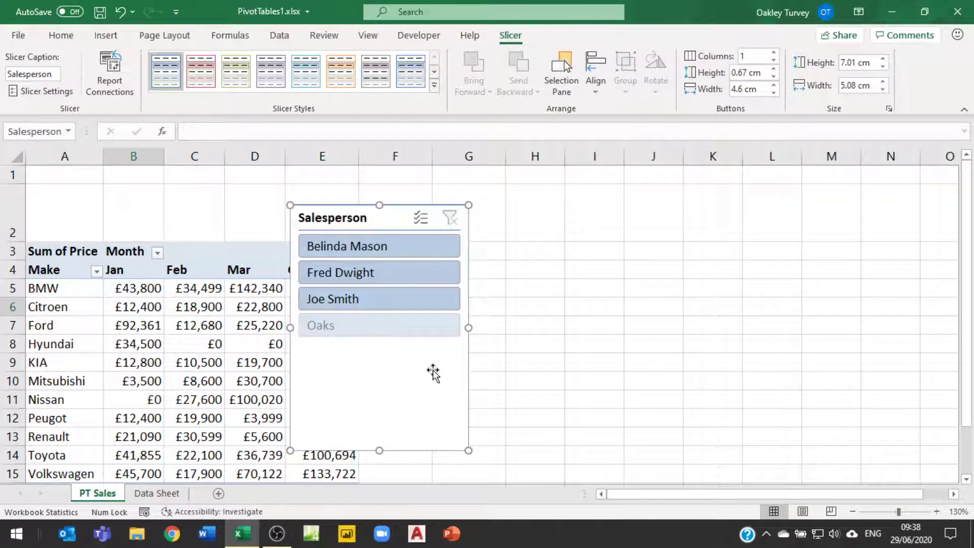
drag(382, 447, 381, 369)
drag(391, 203, 516, 176)
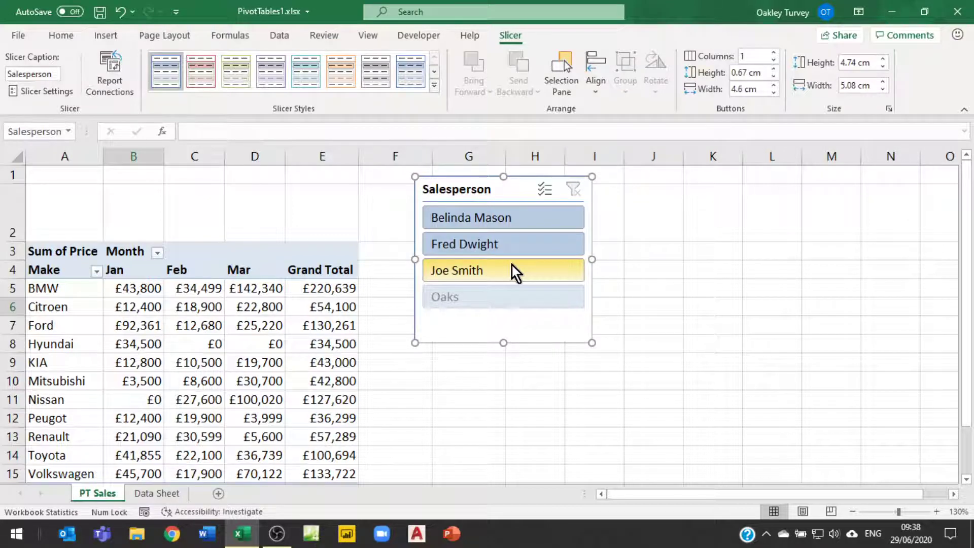
key(Delete)
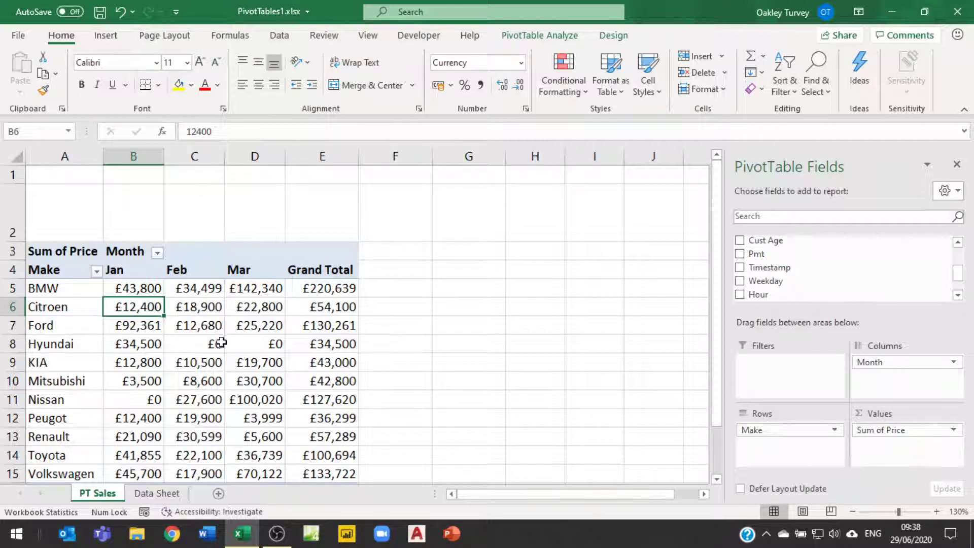
Examine the Data Sheet's source records and the end of the table, comparing row 104 with row 105 below it
click(540, 35)
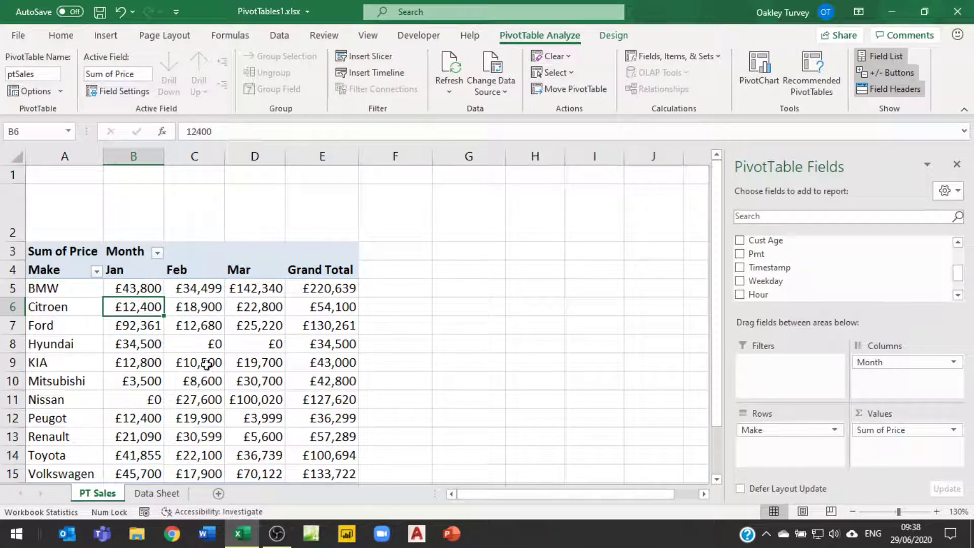
click(158, 494)
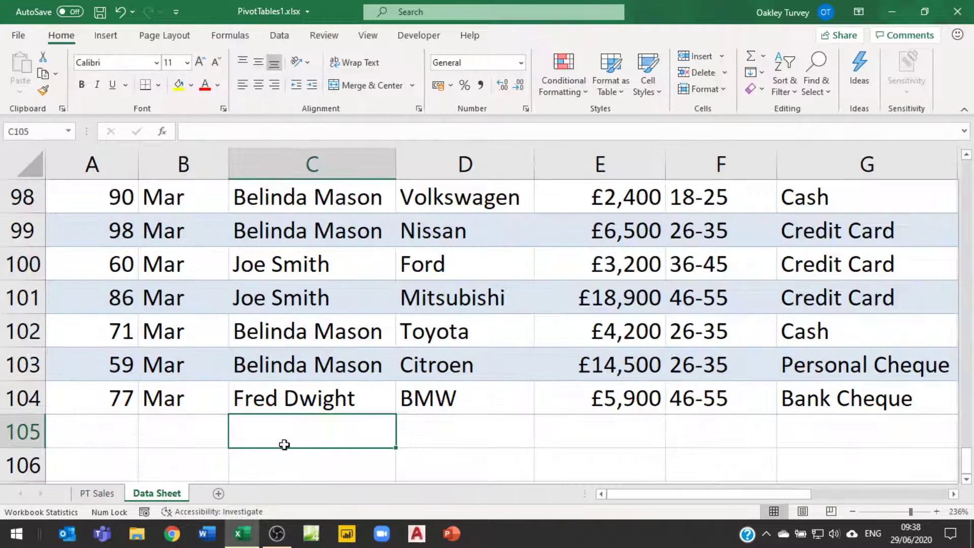
scroll(376, 355, up, 11)
click(332, 320)
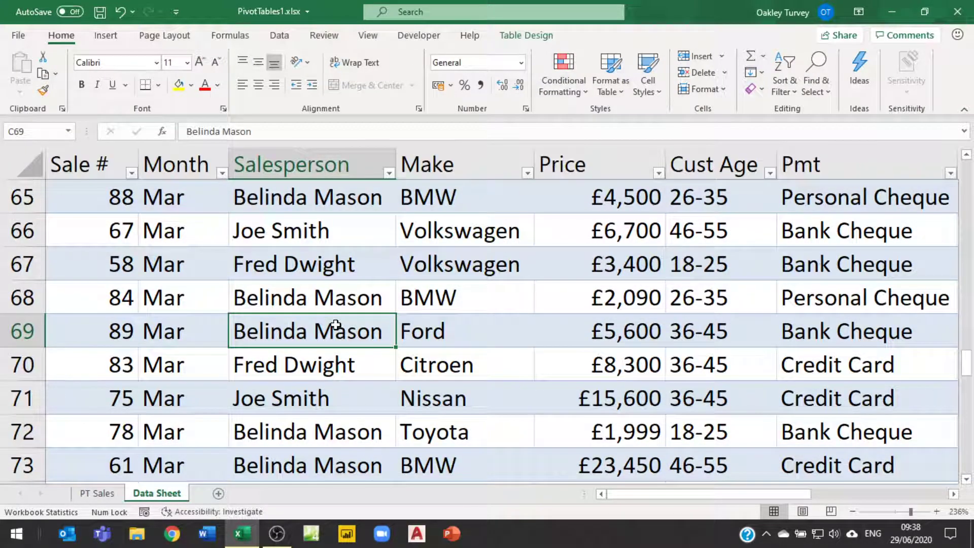
click(95, 496)
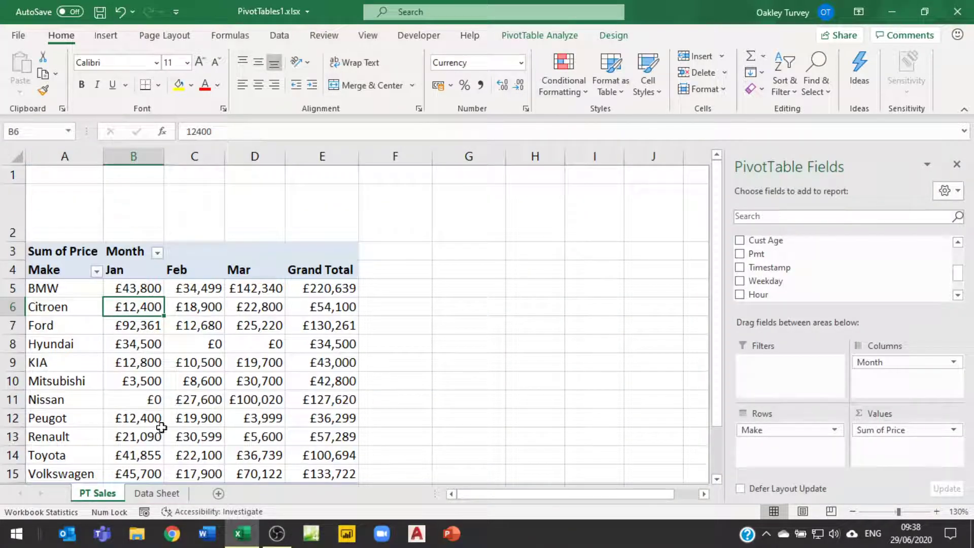
click(159, 495)
scroll(442, 319, down, 13)
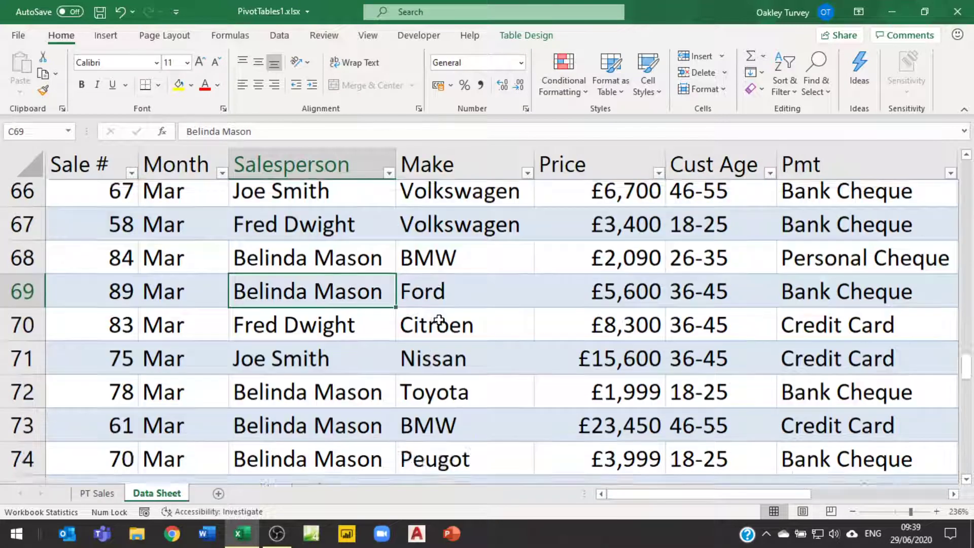
scroll(441, 320, up, 1)
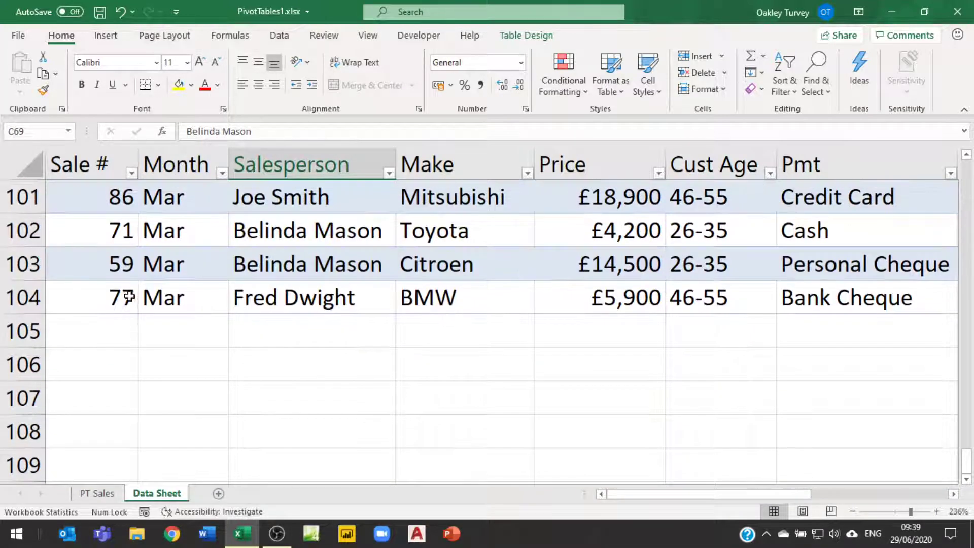
click(99, 298)
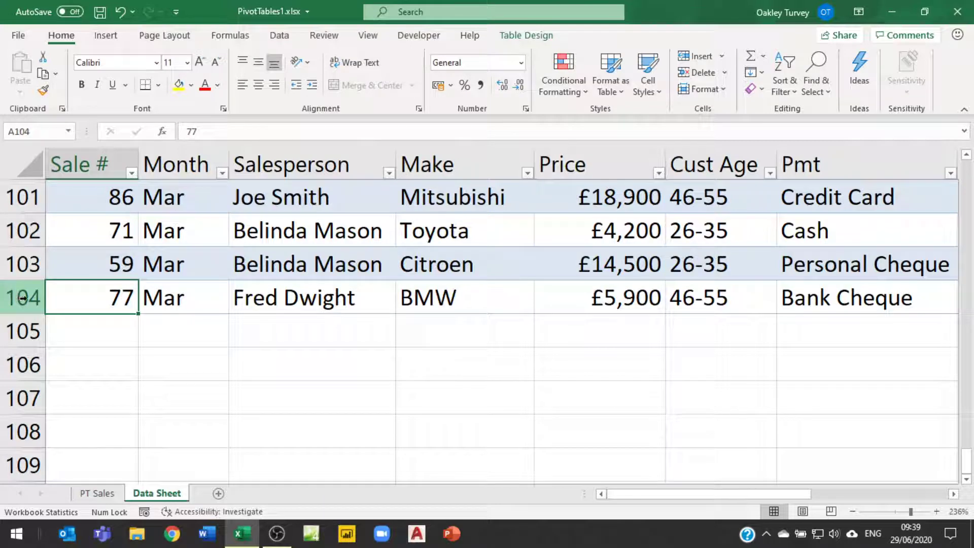
click(287, 339)
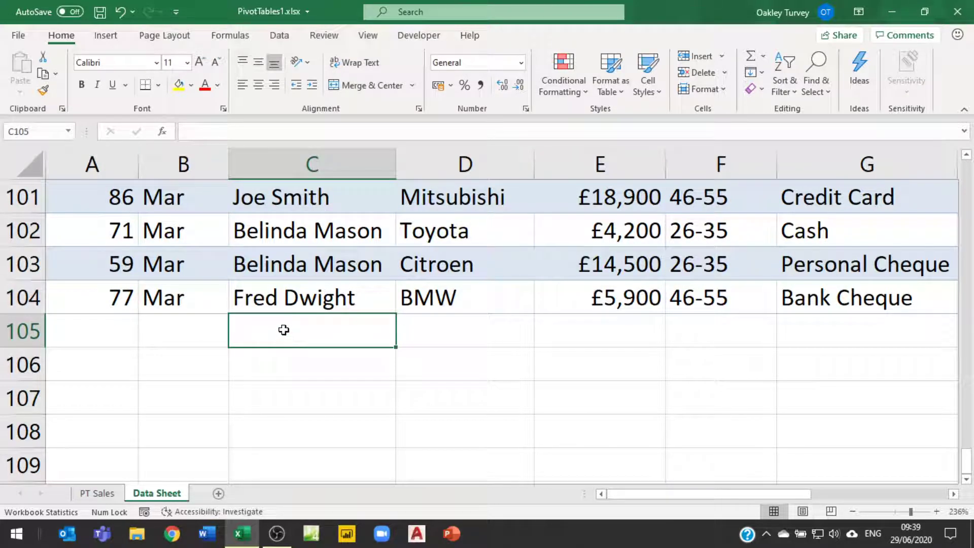
click(288, 298)
click(303, 328)
click(303, 295)
Check which table or range the PT Sales pivot table uses as its data source, leaving the setting as it is
click(98, 493)
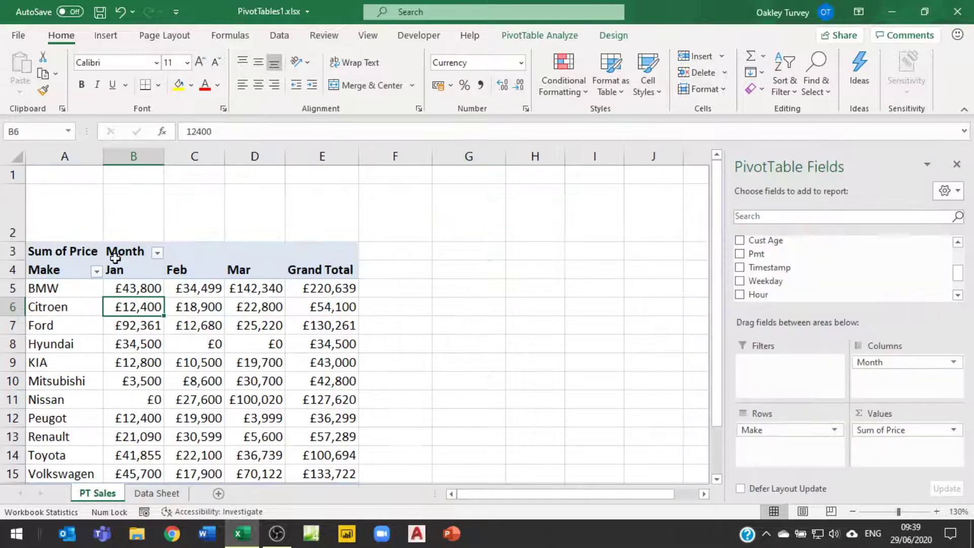
click(538, 35)
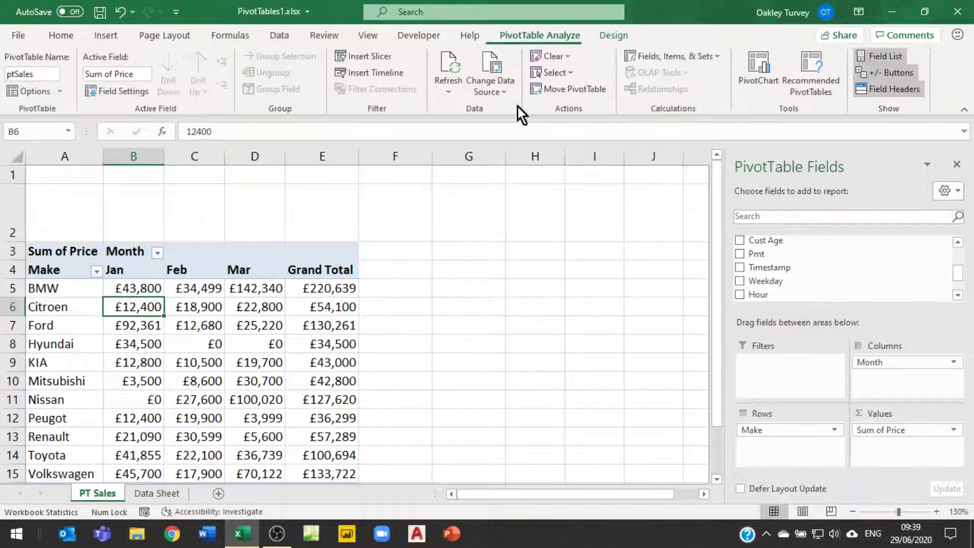
click(495, 92)
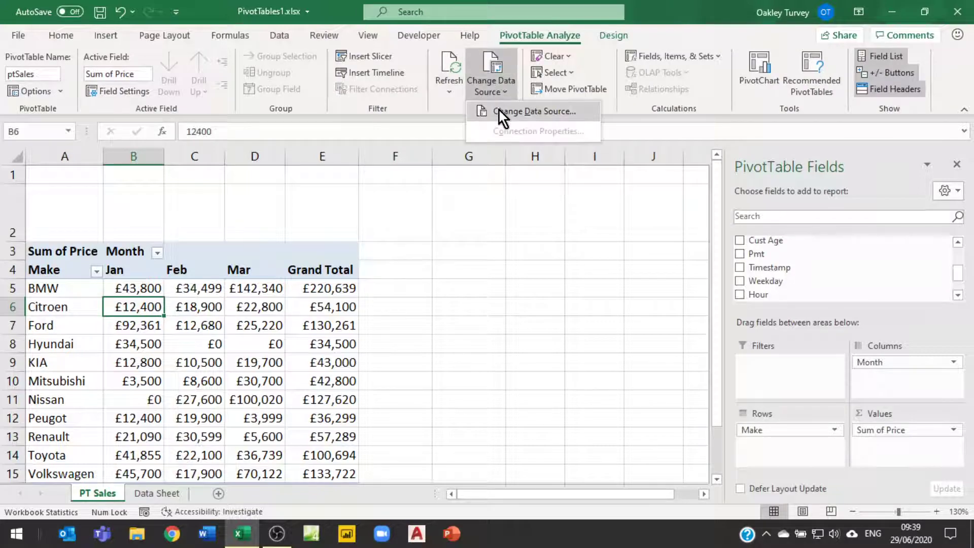
click(502, 109)
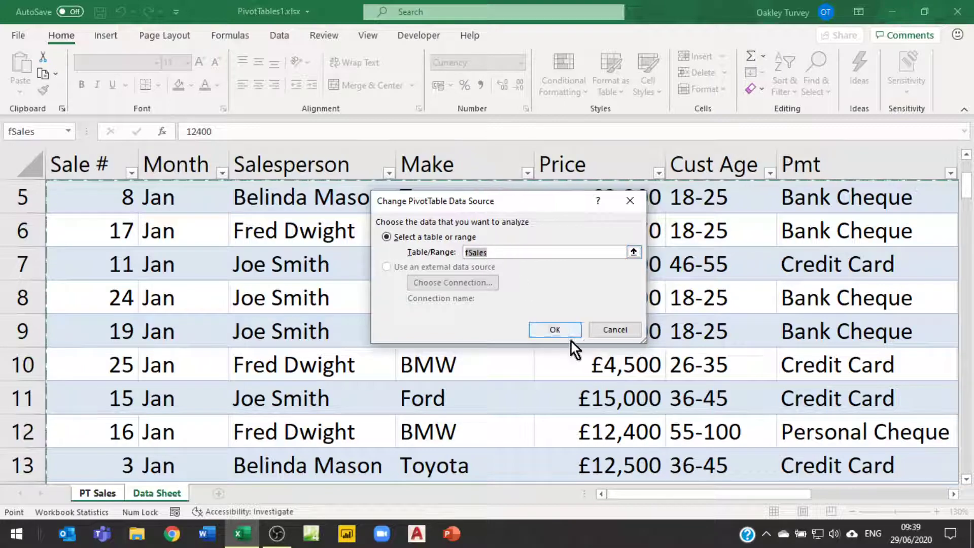
click(610, 328)
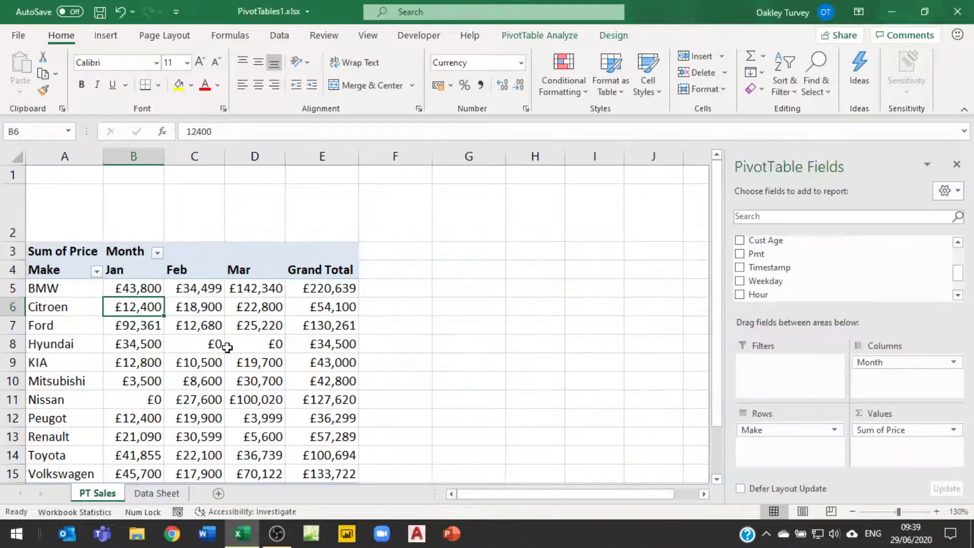
Select the pivot table manually over the range A3:E16, and return the selection to cell A3
click(560, 37)
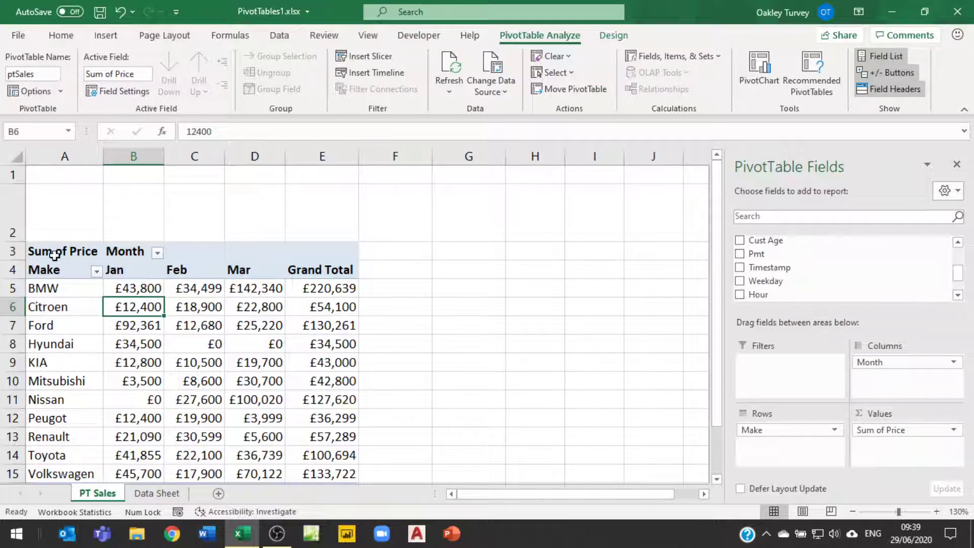
drag(58, 251, 325, 408)
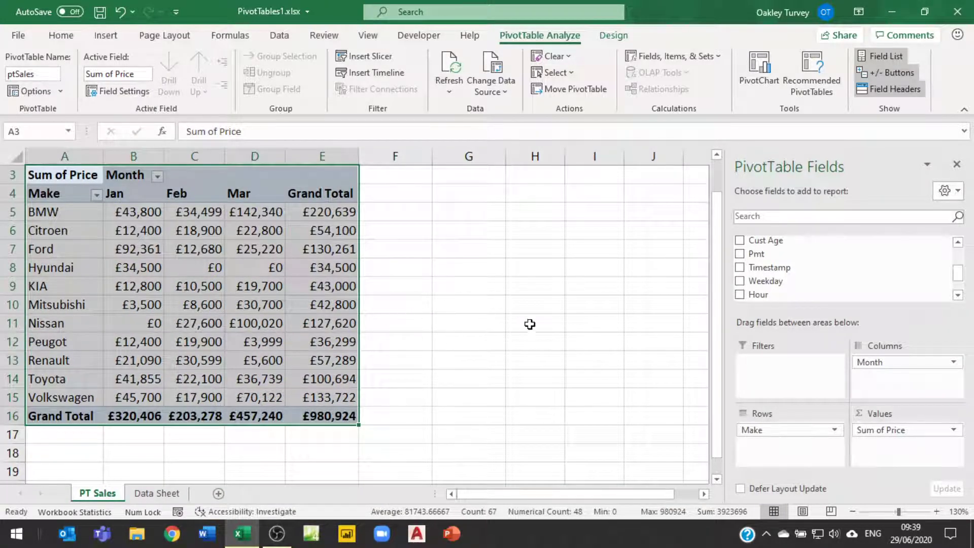
scroll(530, 325, up, 1)
click(68, 252)
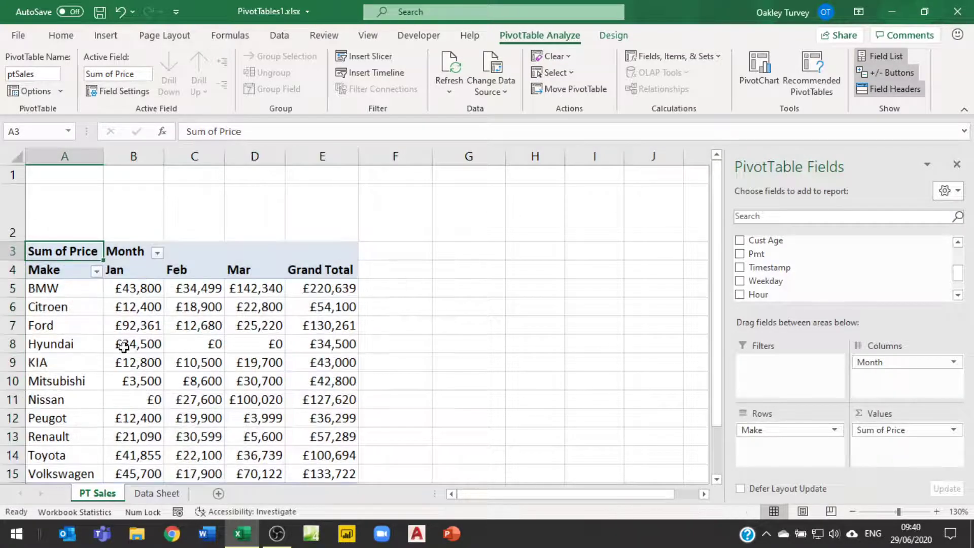
View the pivot table's clearing options without applying any, and use the Select command to select the entire PivotTable
click(570, 57)
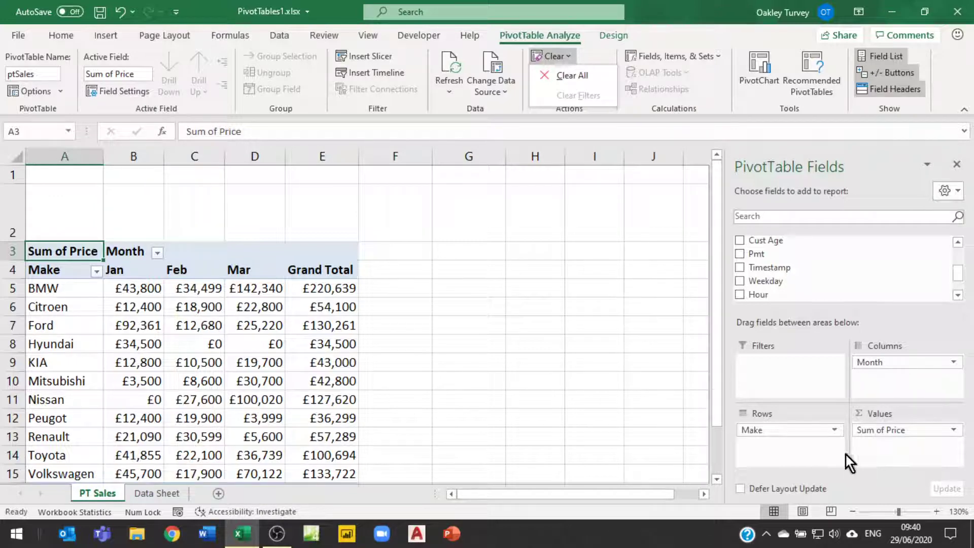
click(539, 345)
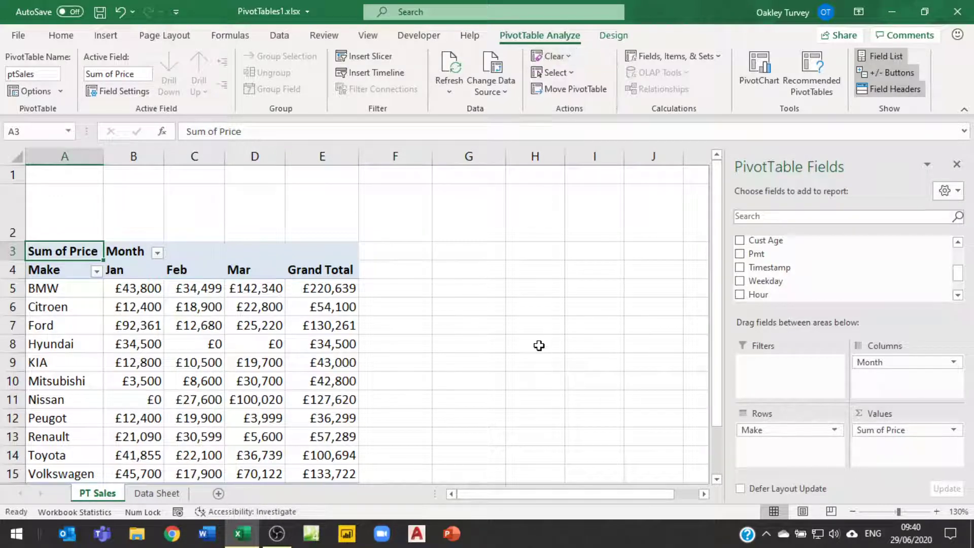
click(574, 71)
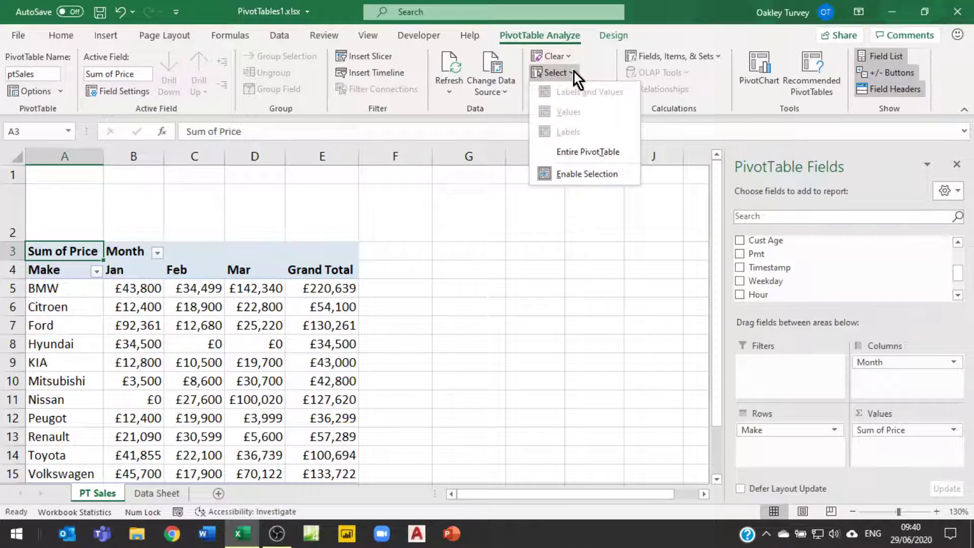
click(584, 153)
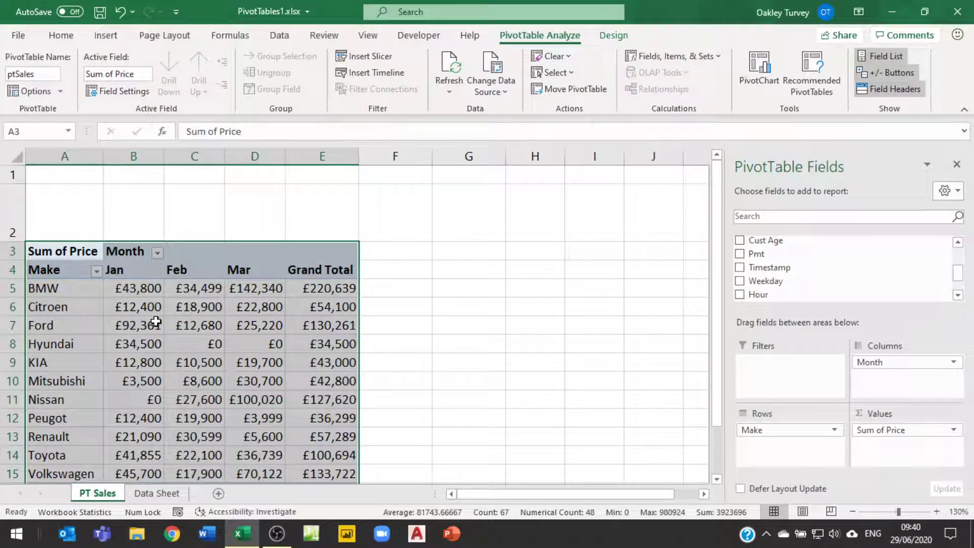
click(573, 77)
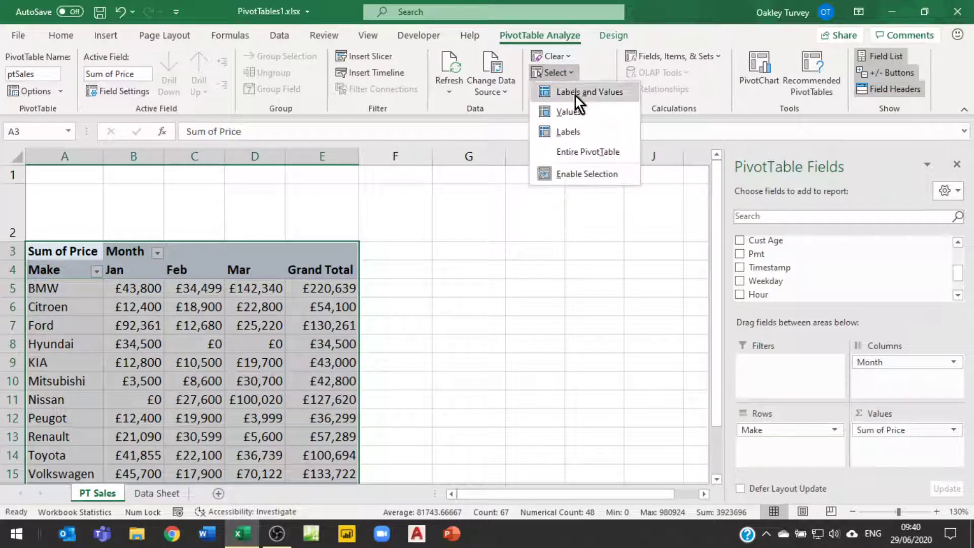
click(582, 152)
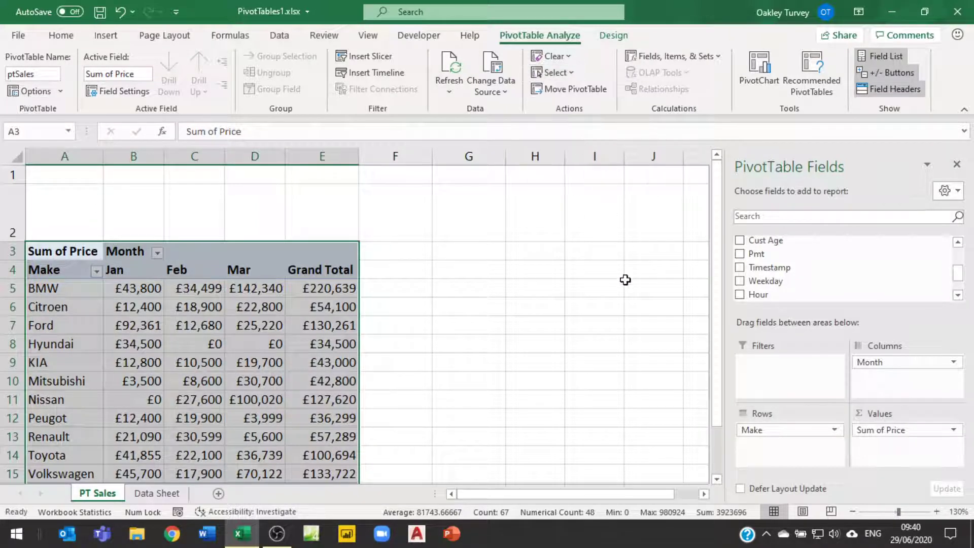
Narrow the pivot table selection to its labels only, and switch it to the values only
click(570, 72)
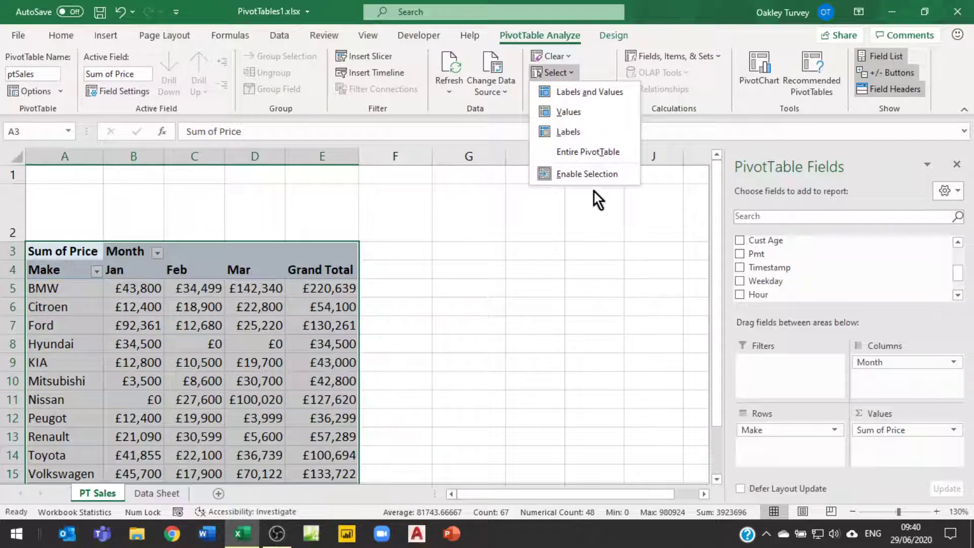
click(567, 130)
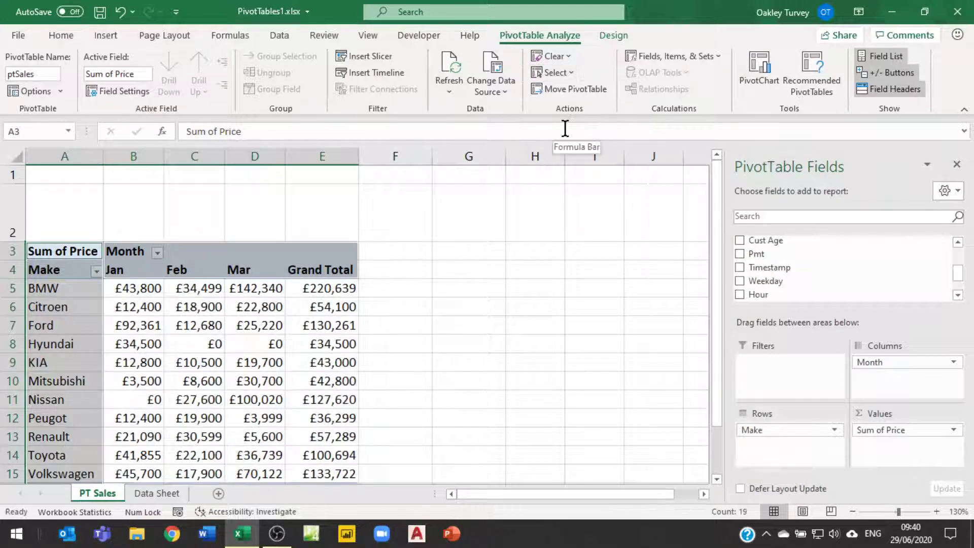
click(570, 75)
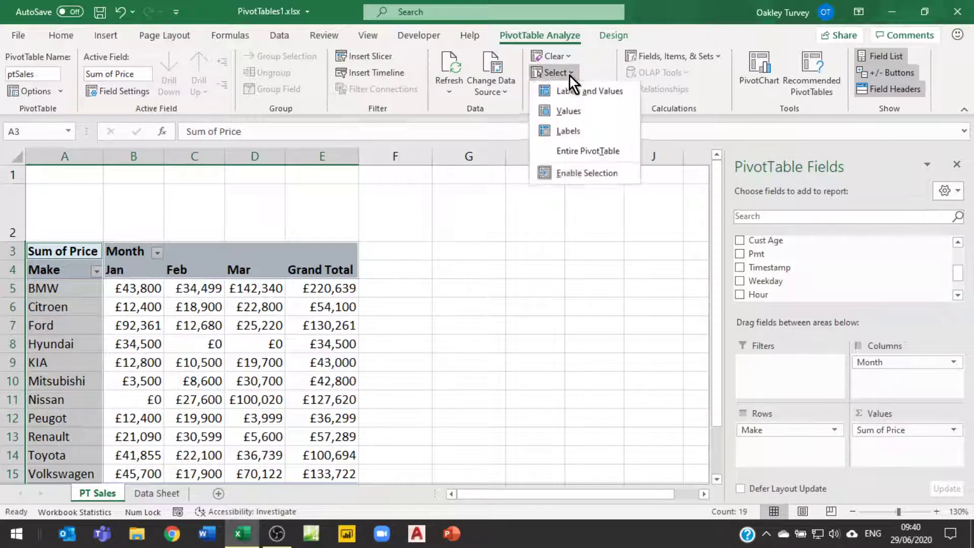
click(566, 110)
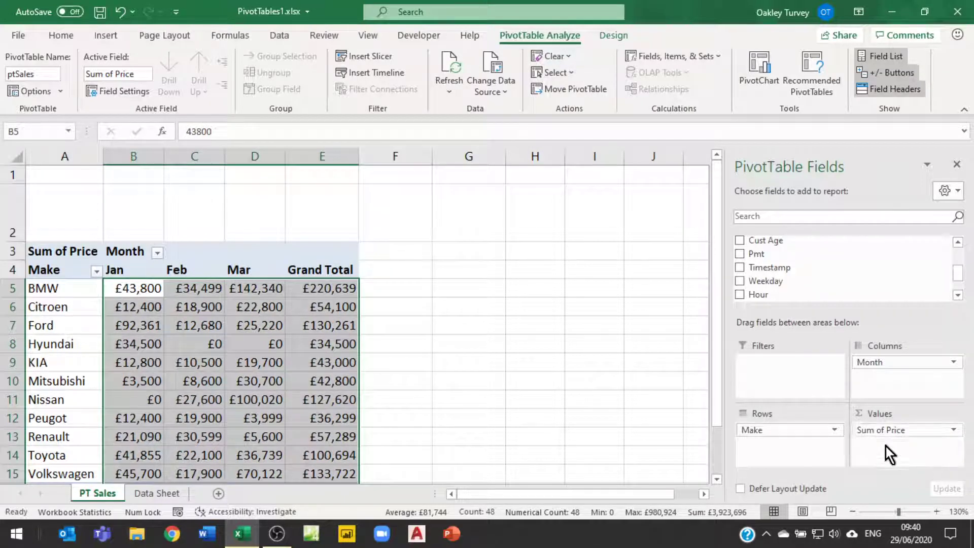
Select just the pivot table's labels again, and widen the selection to labels and values together
click(569, 74)
click(569, 132)
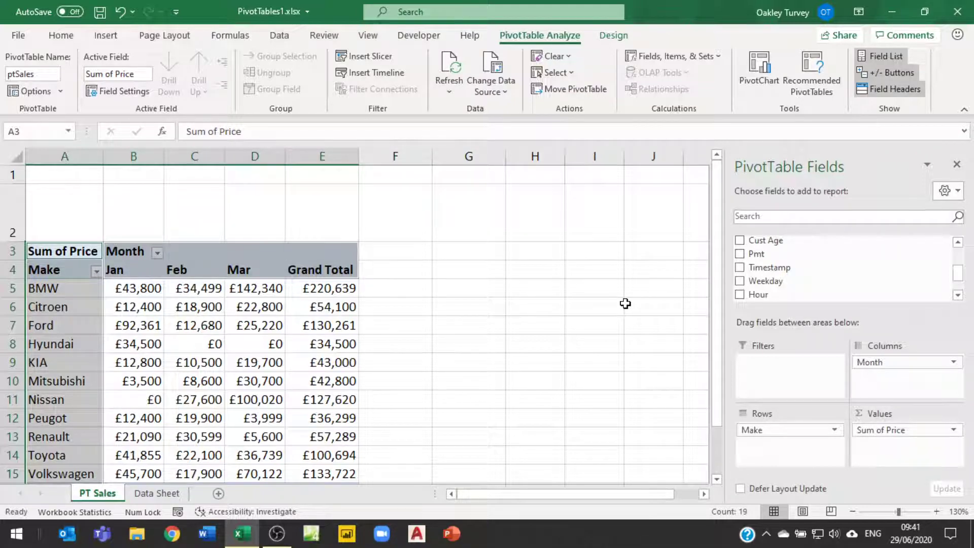
click(572, 74)
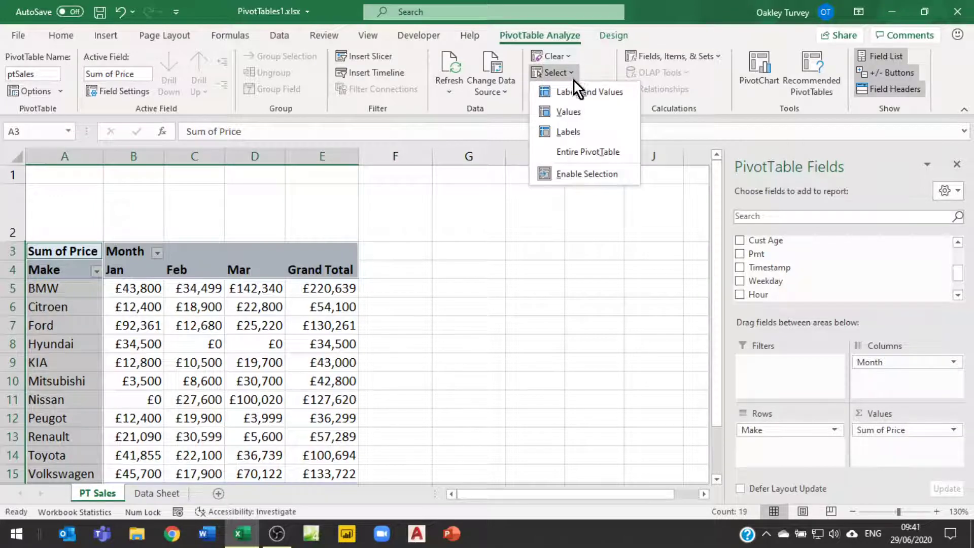
click(577, 92)
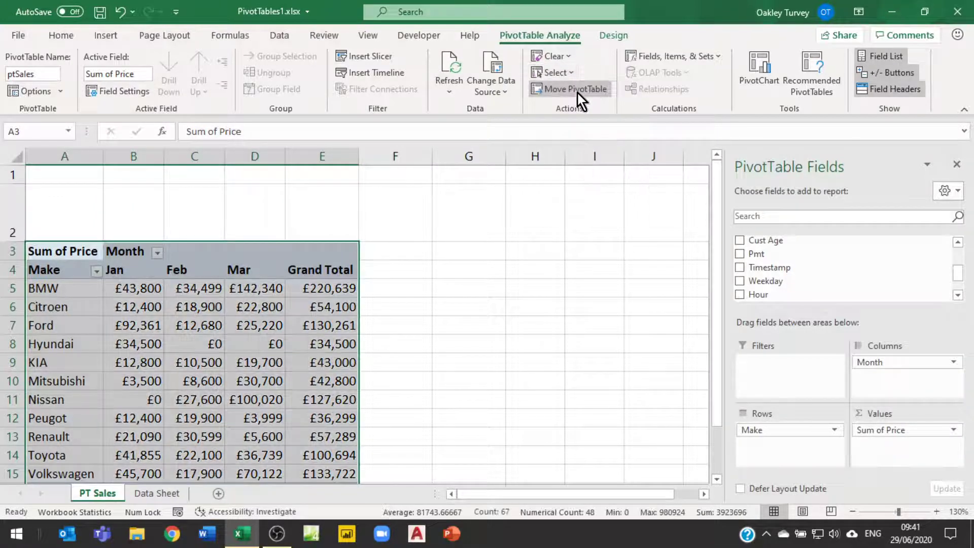
Turn off the Enable Selection option for the pivot table and reselect the entire PivotTable
click(568, 75)
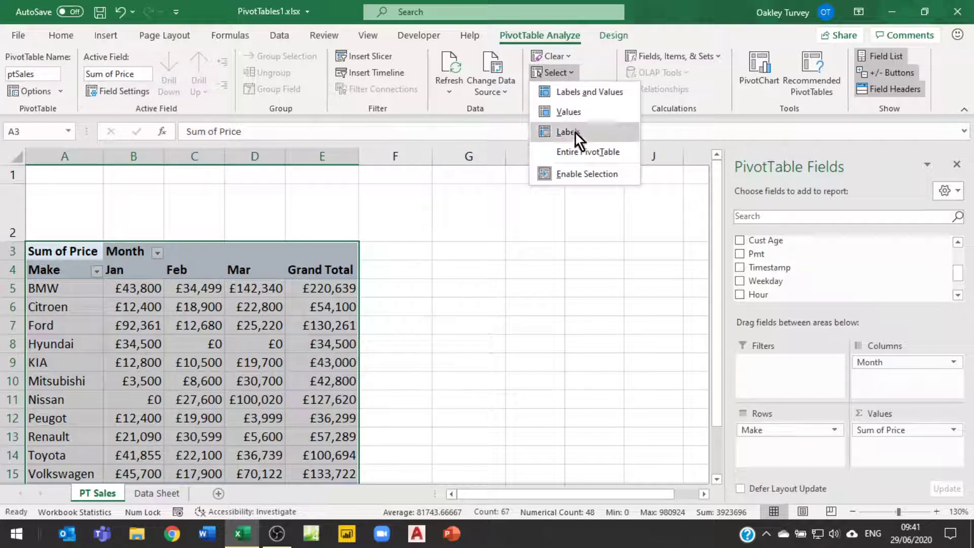
click(572, 155)
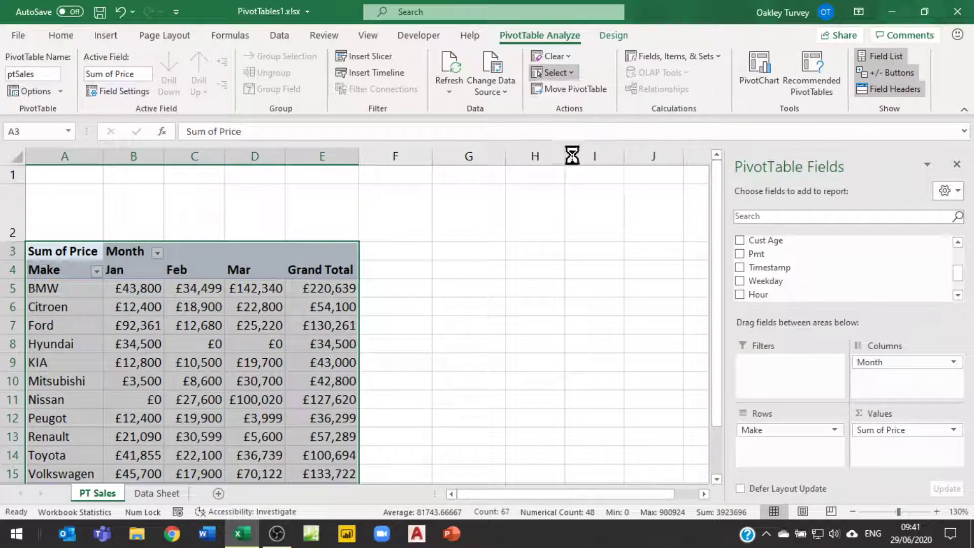
click(571, 75)
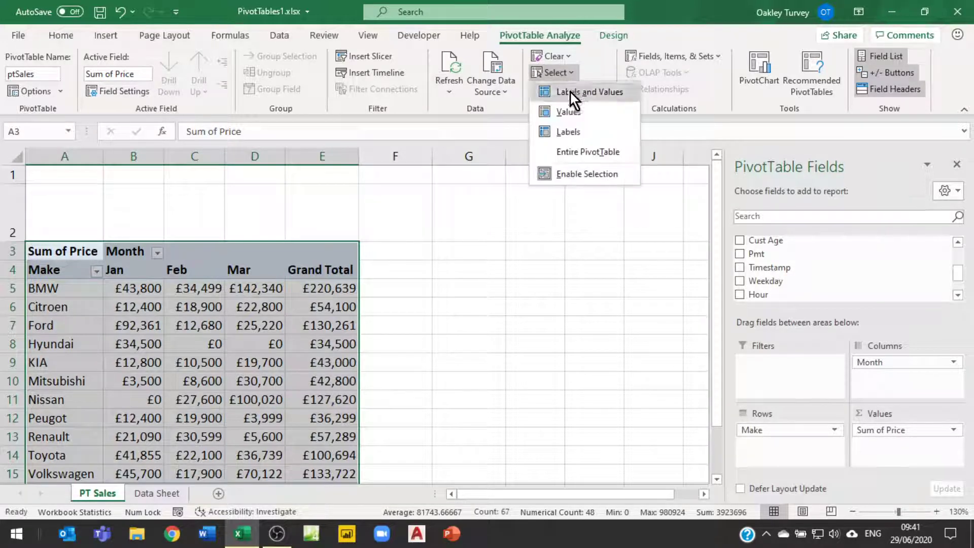
click(567, 175)
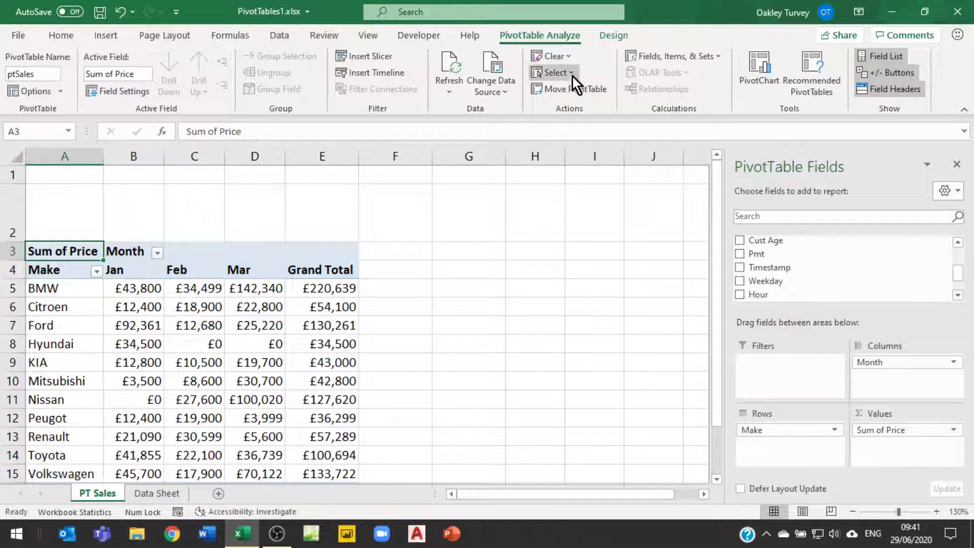
click(571, 75)
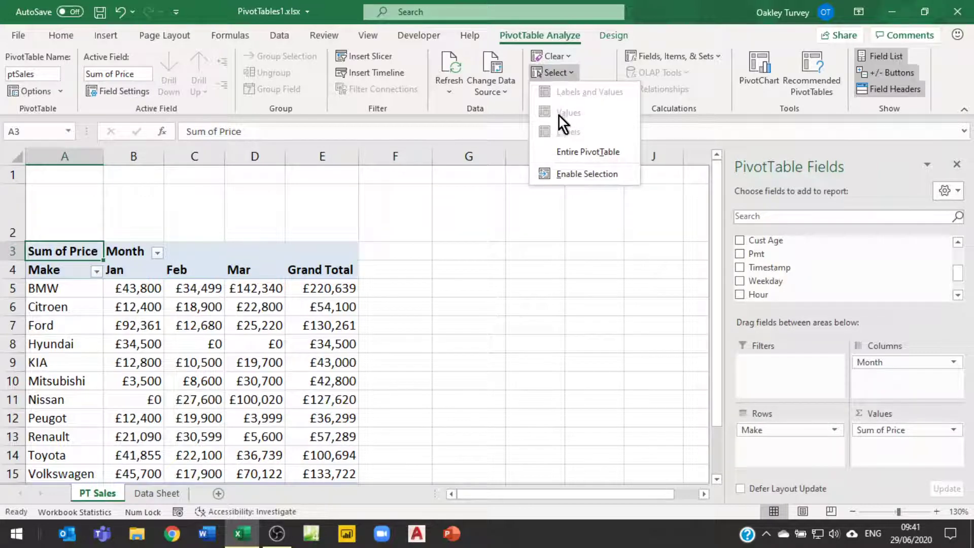
click(587, 151)
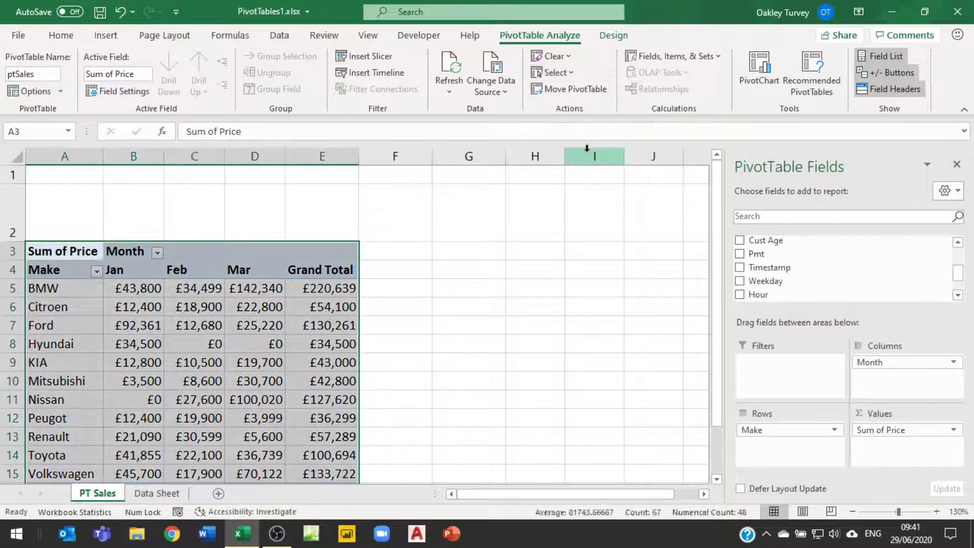
Examine the available partial selection choices, and check the destination options for moving the pivot table without moving it
click(571, 72)
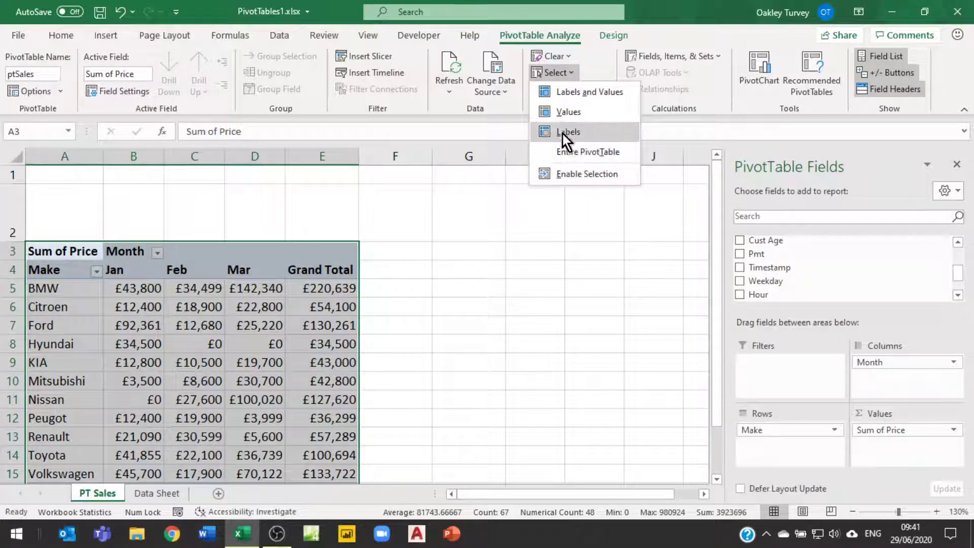
click(579, 231)
click(569, 213)
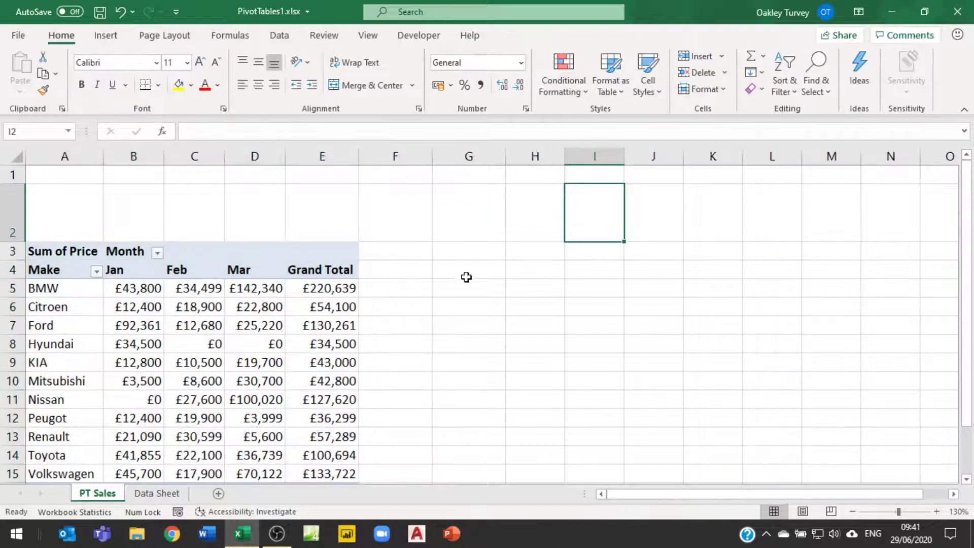
click(145, 286)
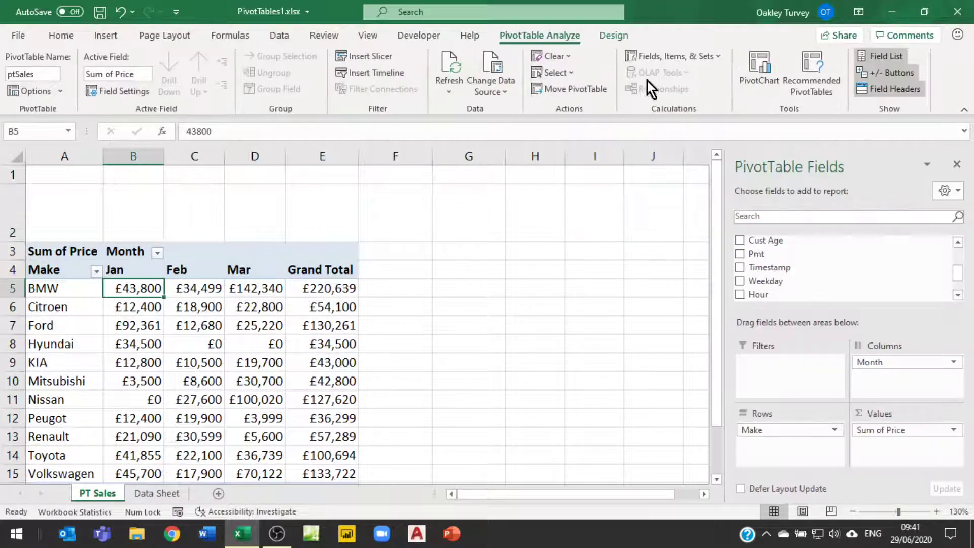
click(561, 86)
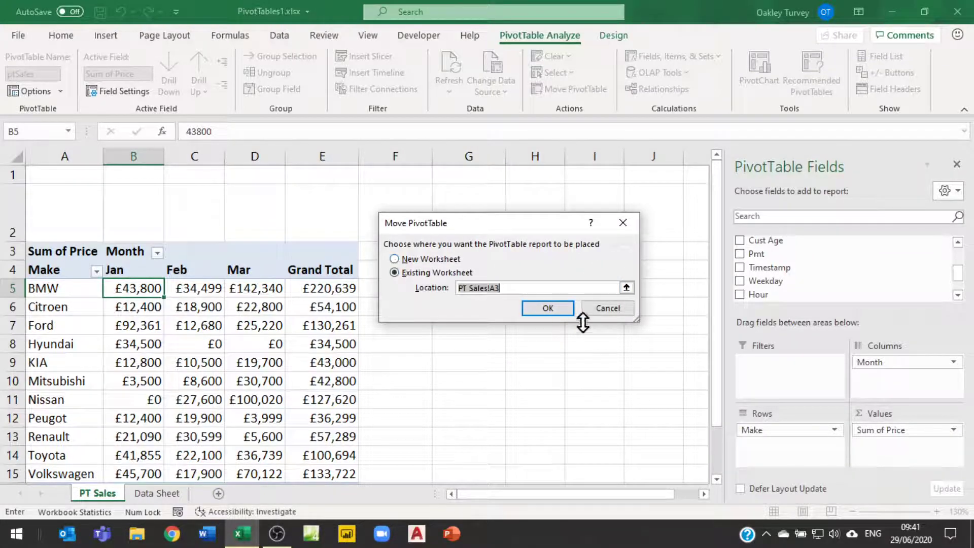
click(607, 309)
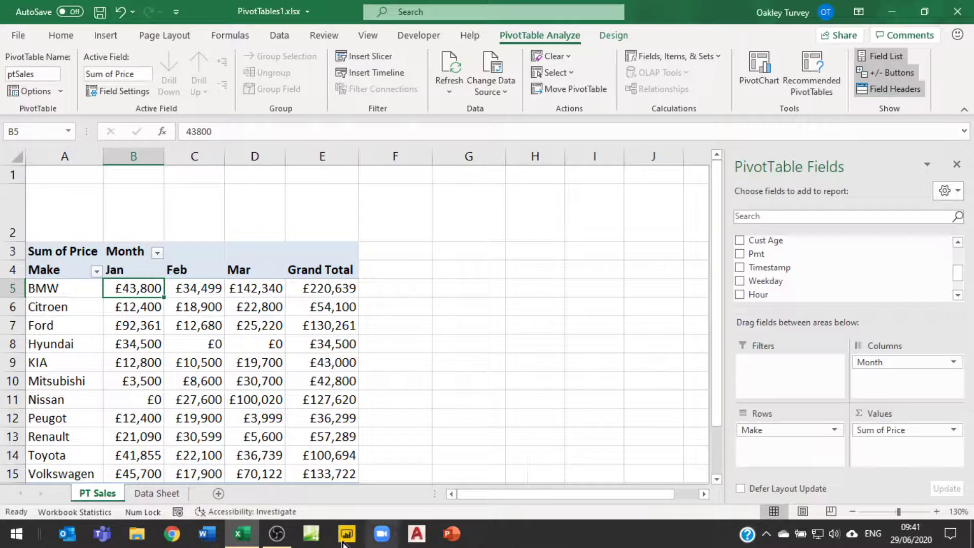
Add a new worksheet after PT Sales and name it Report
click(221, 495)
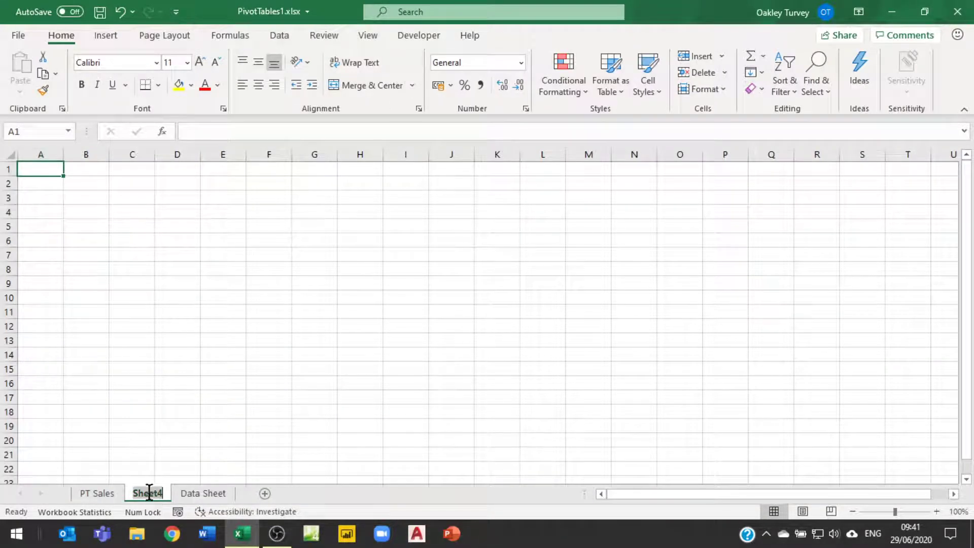
drag(163, 495, 168, 479)
text(Report)
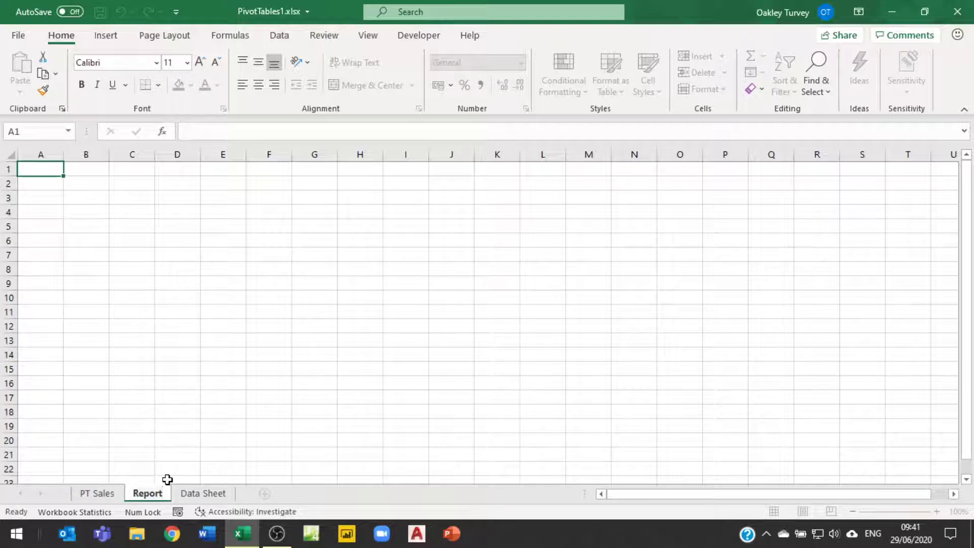
key(Return)
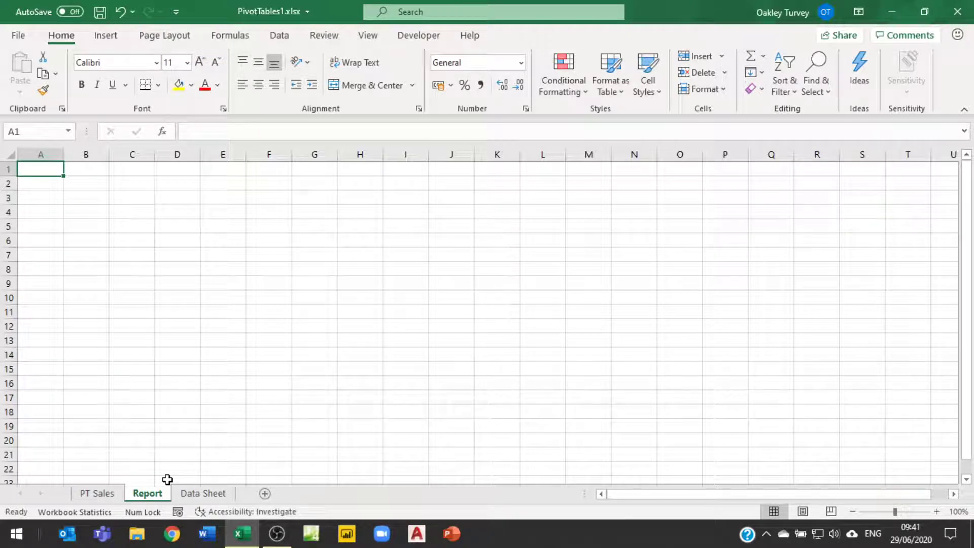
Select the entire pivot table on PT Sales and copy it to the Report sheet, starting at cell A2
click(98, 494)
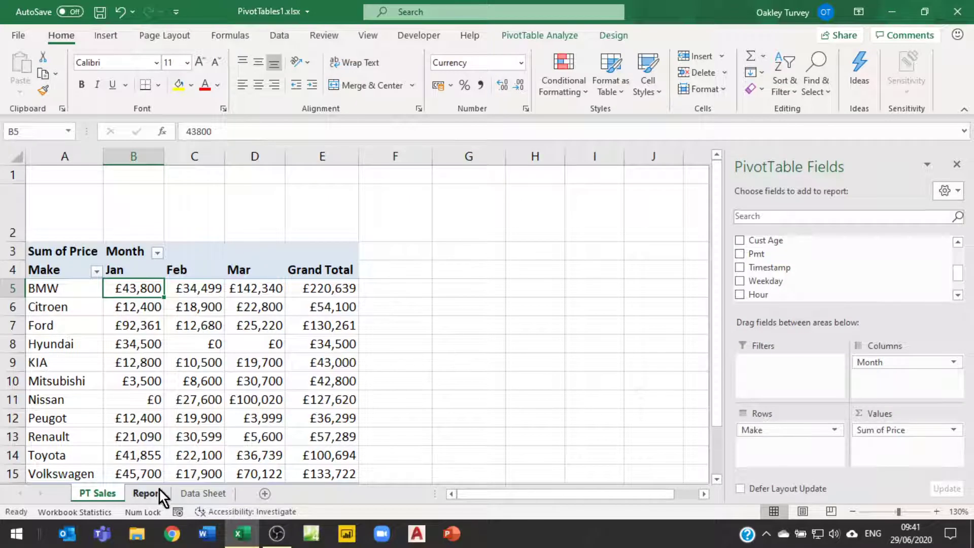
mouse_move(180, 445)
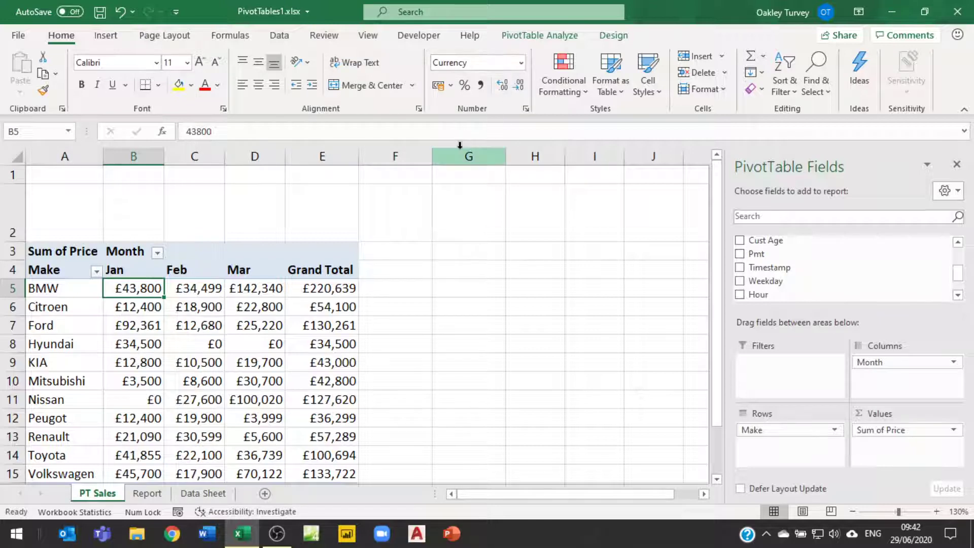
click(537, 36)
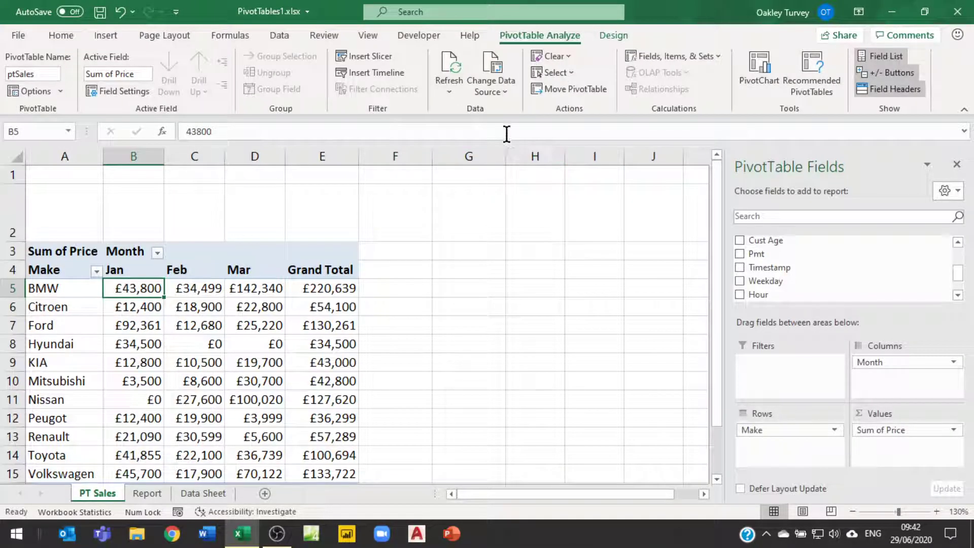
click(568, 72)
click(588, 152)
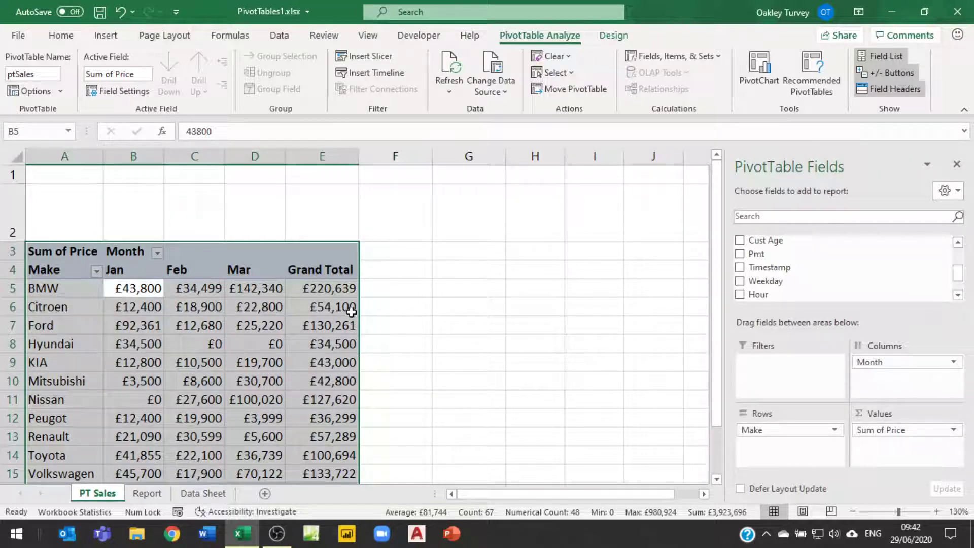
drag(358, 373, 353, 325)
key(alt)
drag(331, 317, 238, 281)
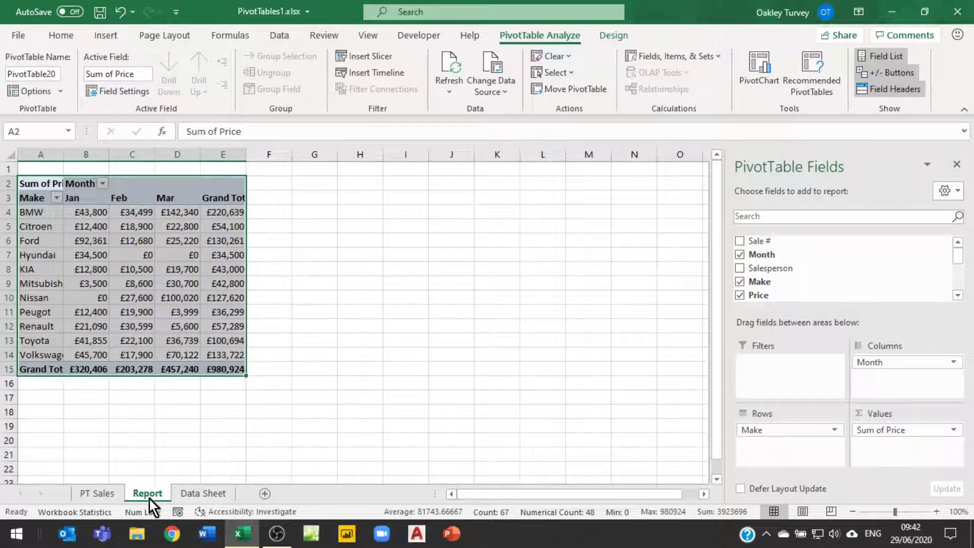
Compare the original pivot table on PT Sales with its copy on Report, checking the PivotTable name of each
click(102, 494)
scroll(197, 415, up, 4)
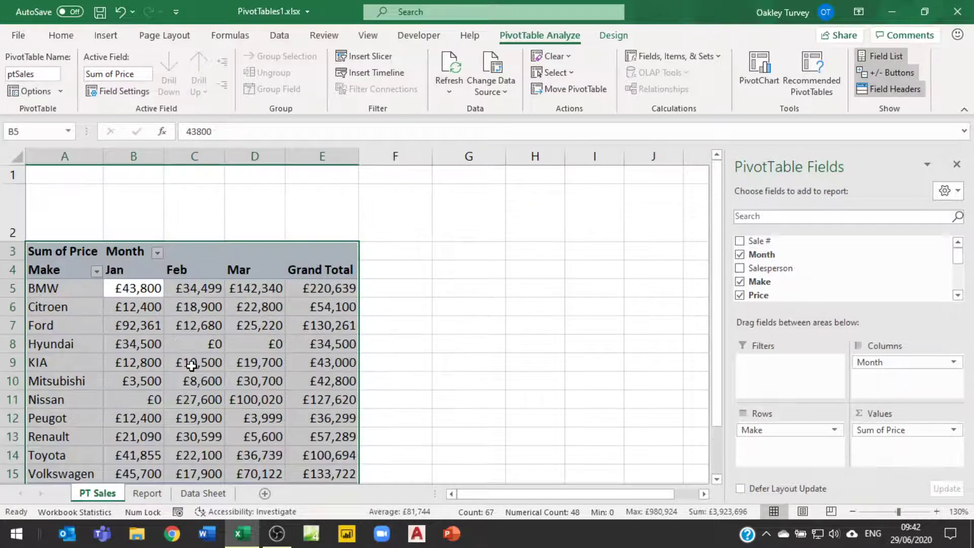
scroll(431, 321, down, 1)
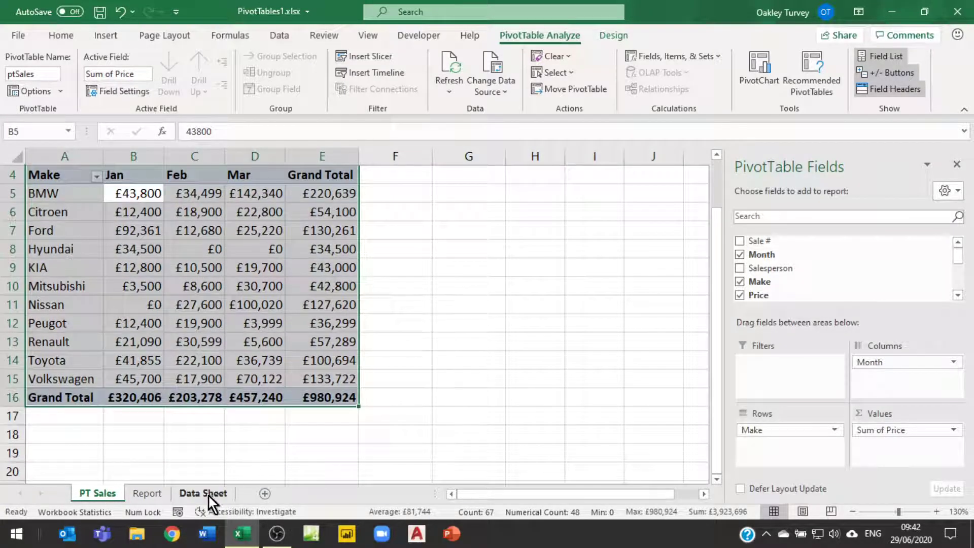
click(149, 494)
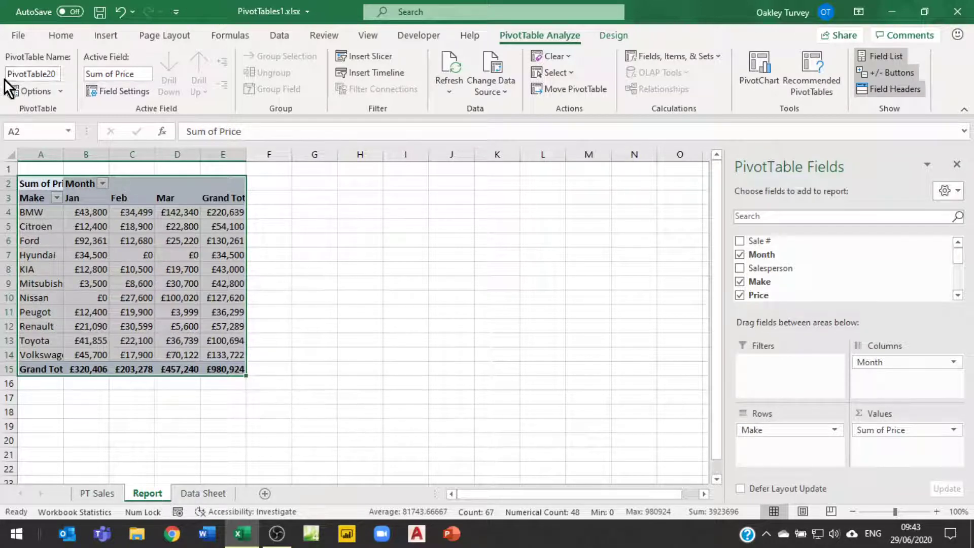
click(57, 73)
mouse_move(166, 245)
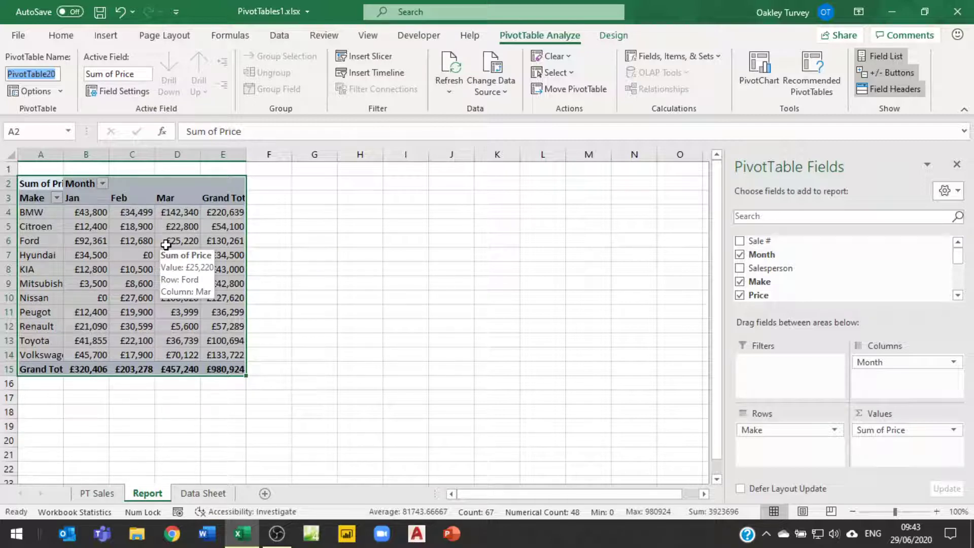
click(101, 493)
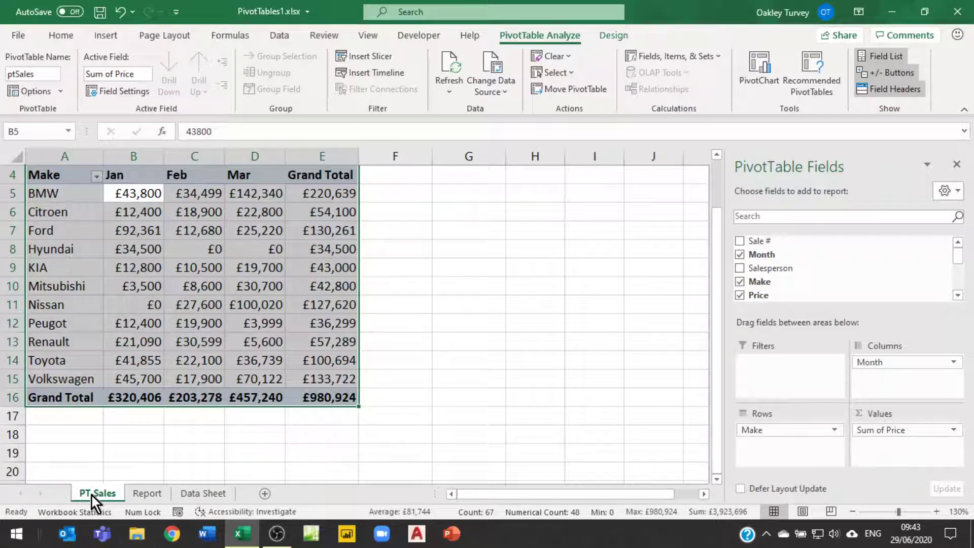
click(147, 493)
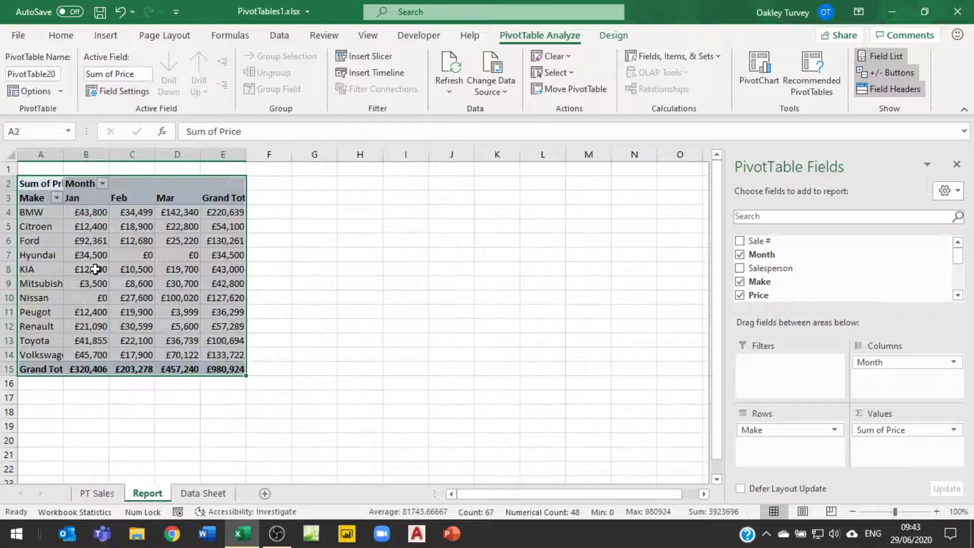
Examine the pivot tables on Report and PT Sales again, checking how the copied layout matches the original
click(341, 312)
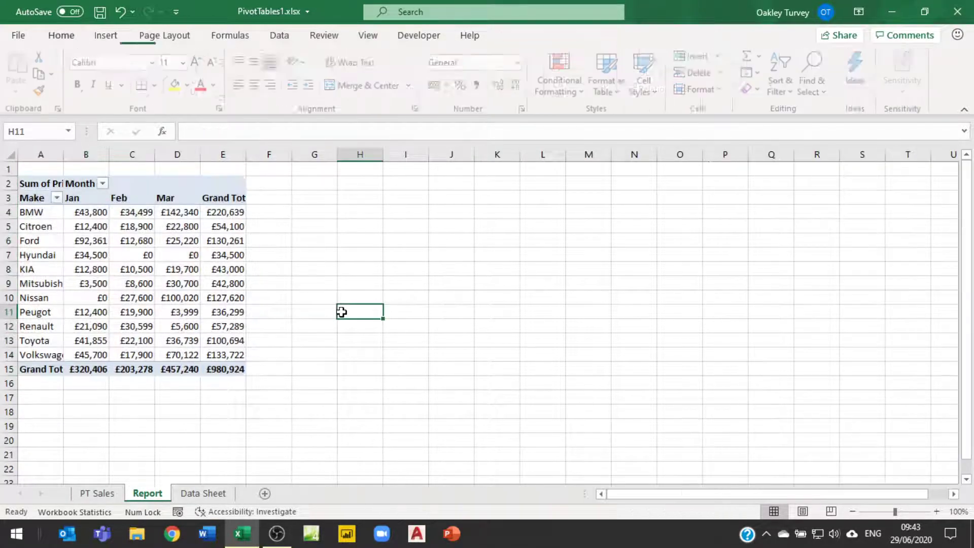
click(102, 496)
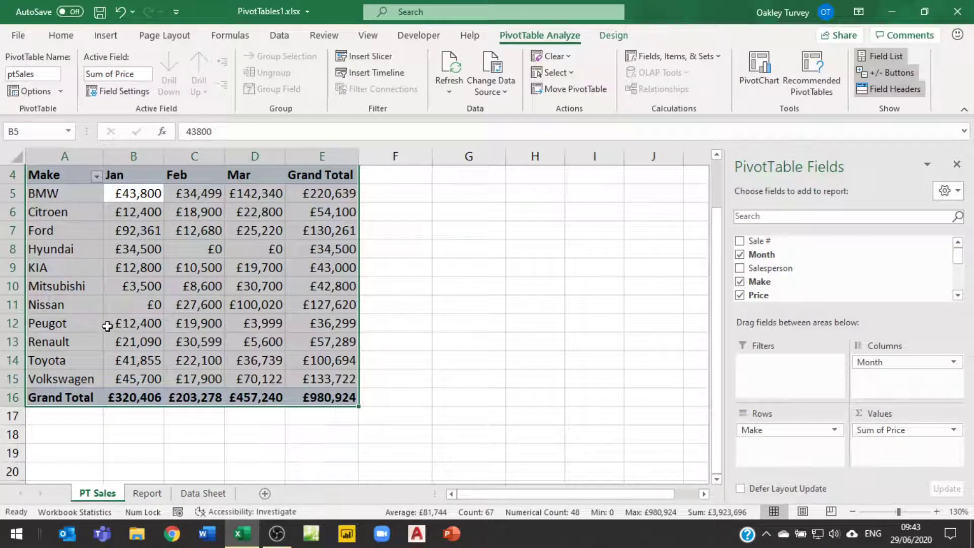
click(147, 495)
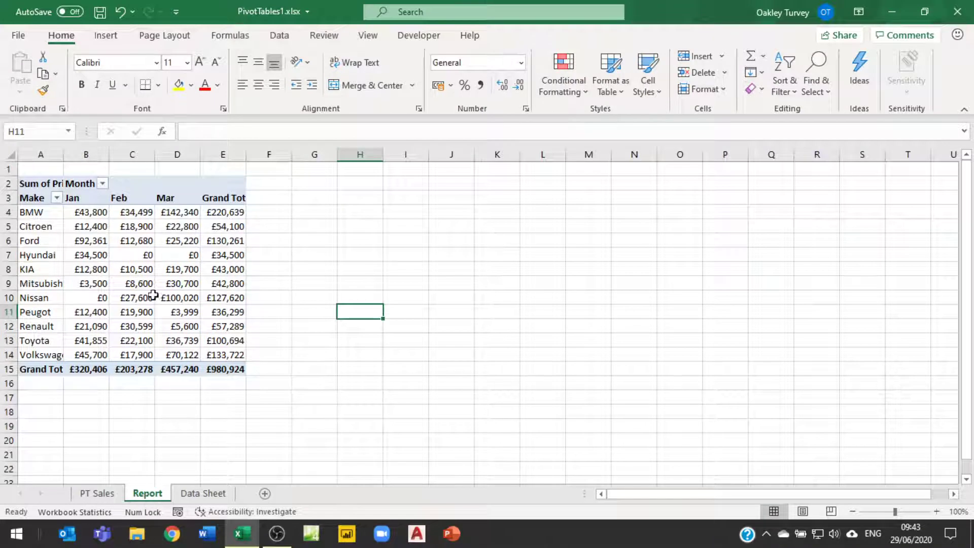
drag(136, 187, 132, 221)
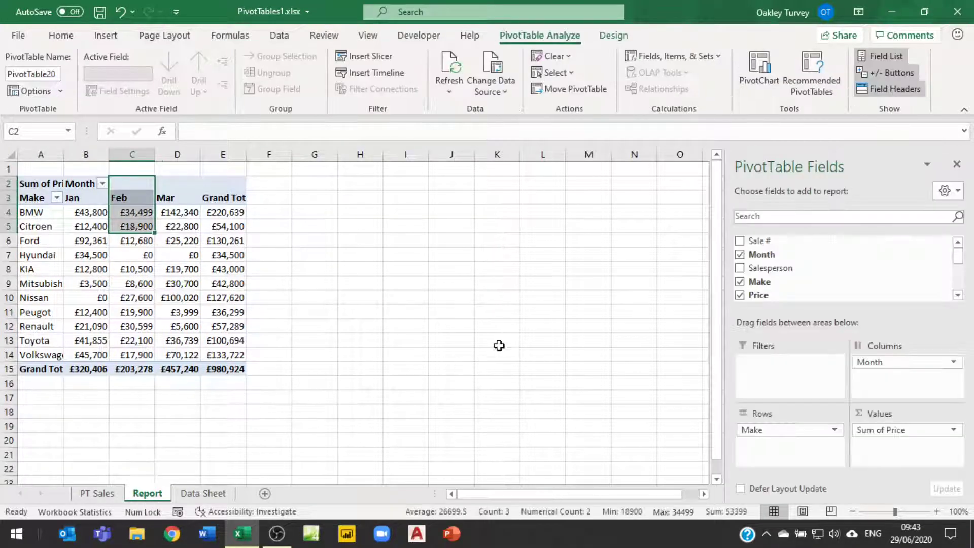
click(324, 350)
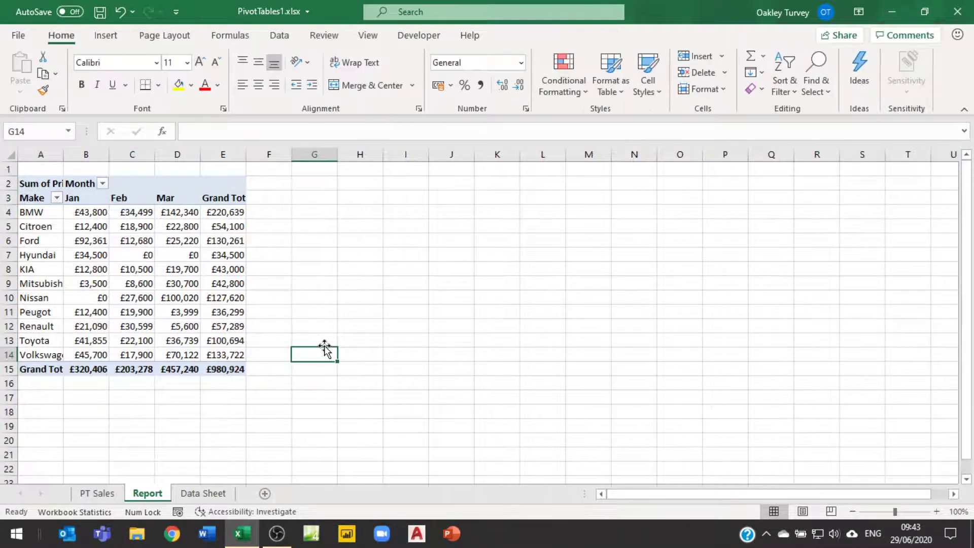
click(37, 184)
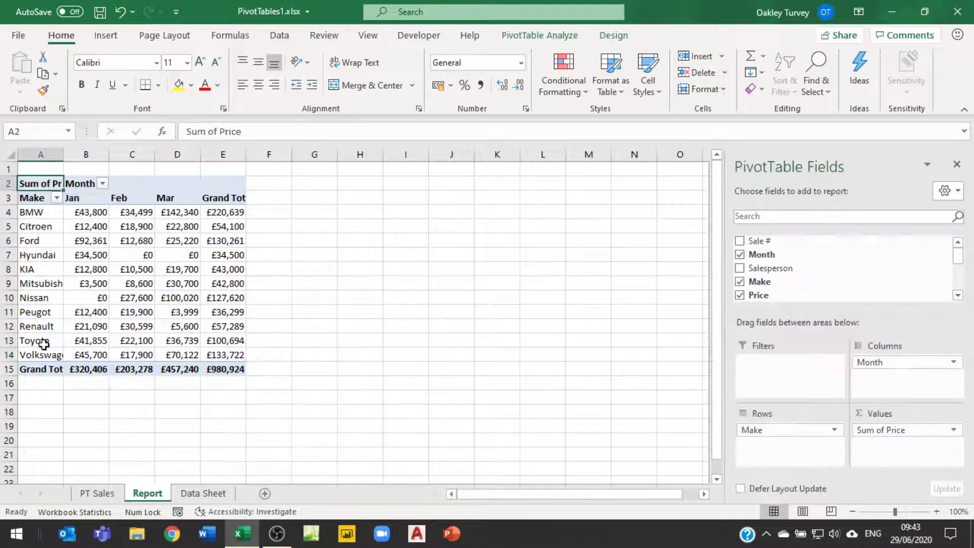
click(84, 495)
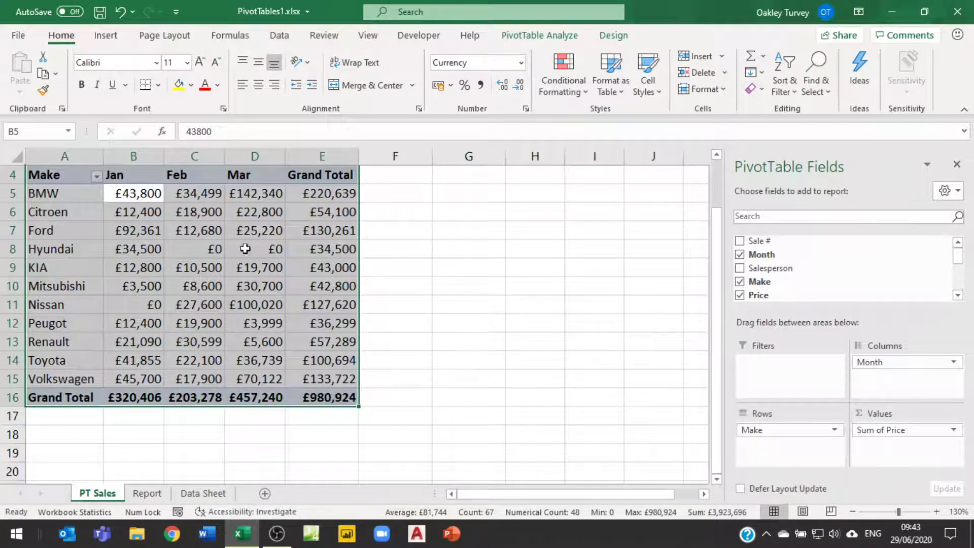
drag(398, 368, 409, 342)
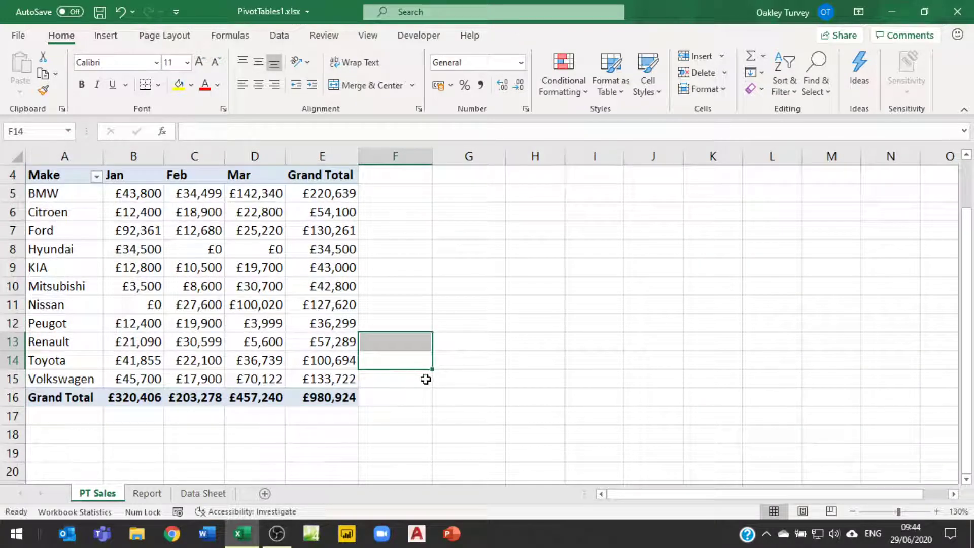
click(148, 493)
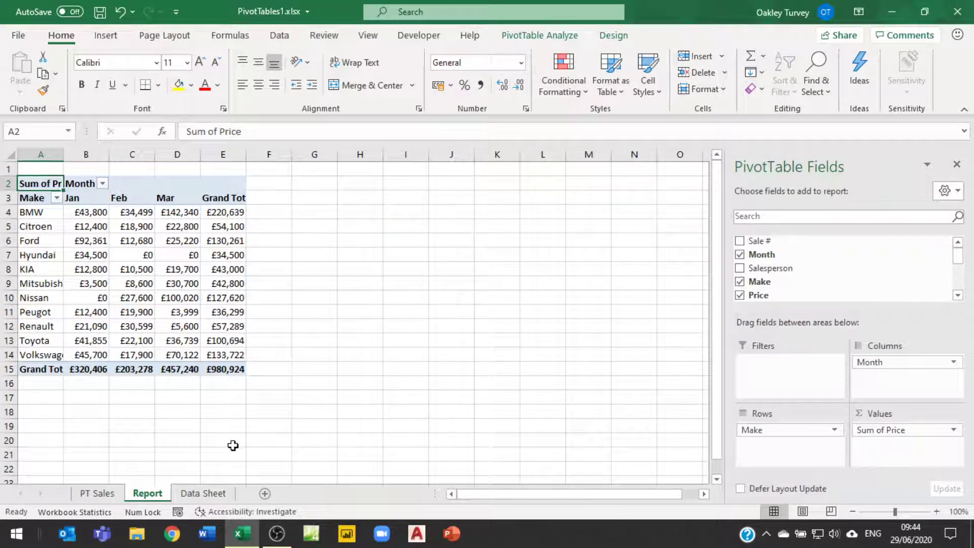
click(97, 495)
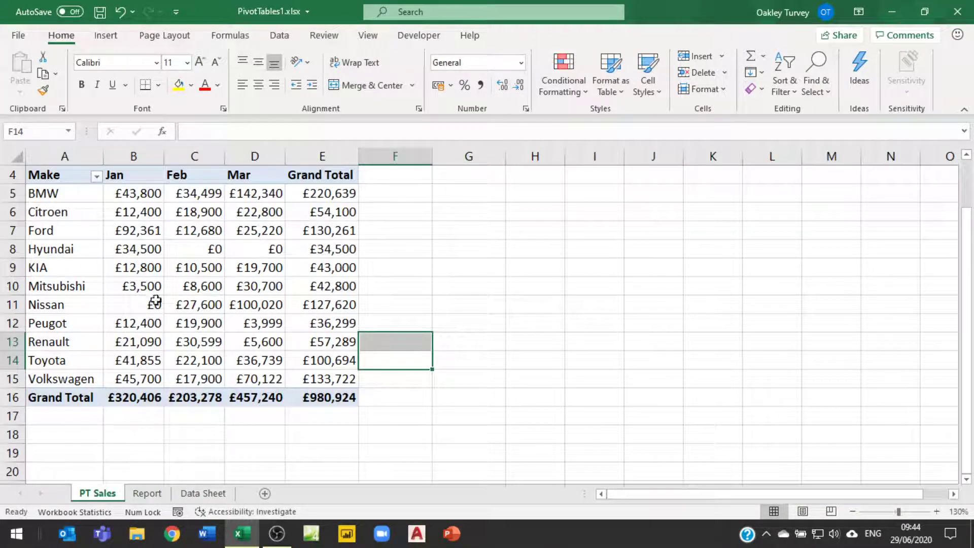
mouse_move(352, 340)
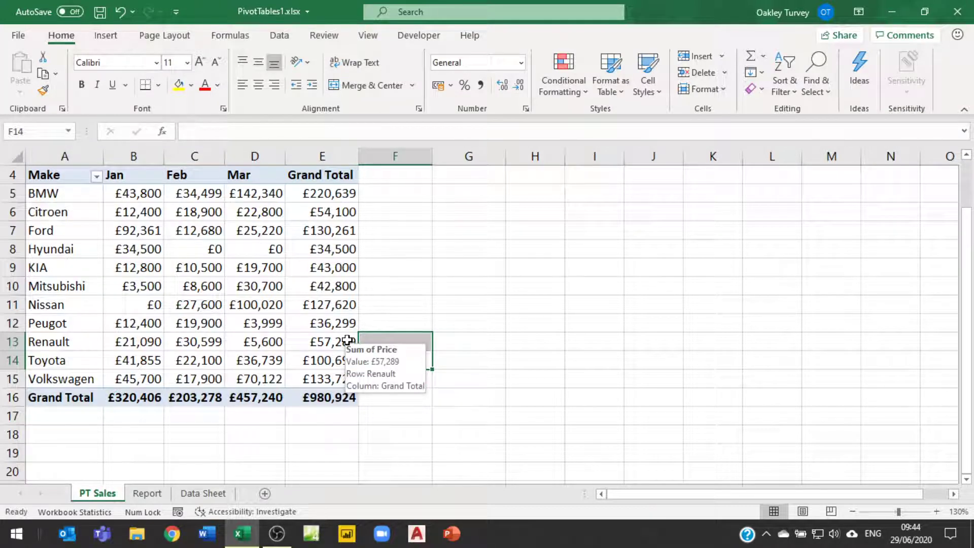
click(591, 286)
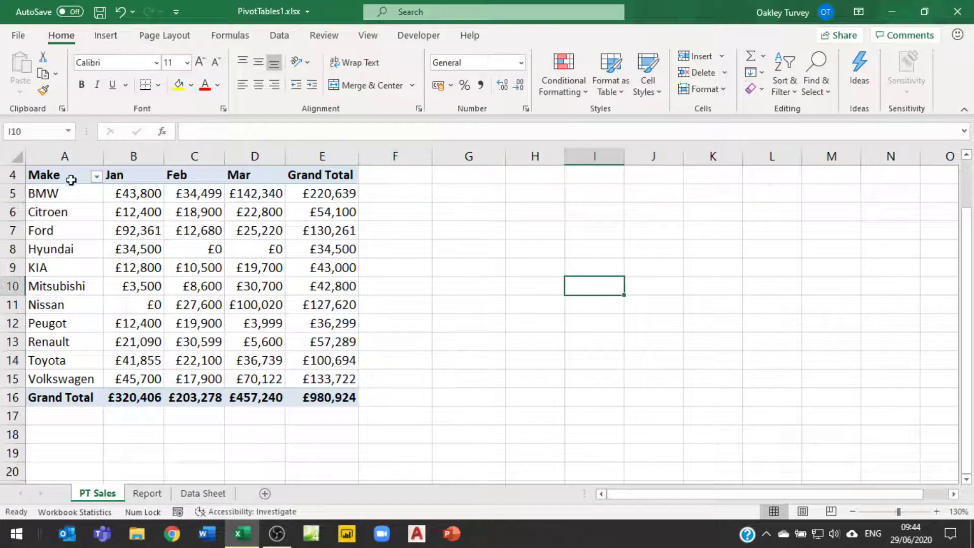
Review the PivotTable calculation tools on PT Sales, then select Citroen's January value in the pivot table
click(58, 191)
scroll(403, 345, up, 1)
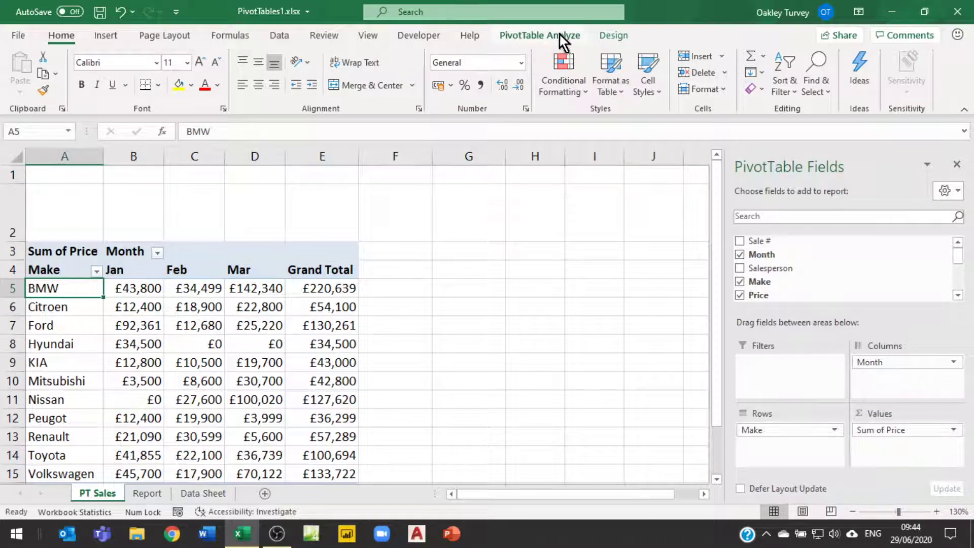
click(559, 36)
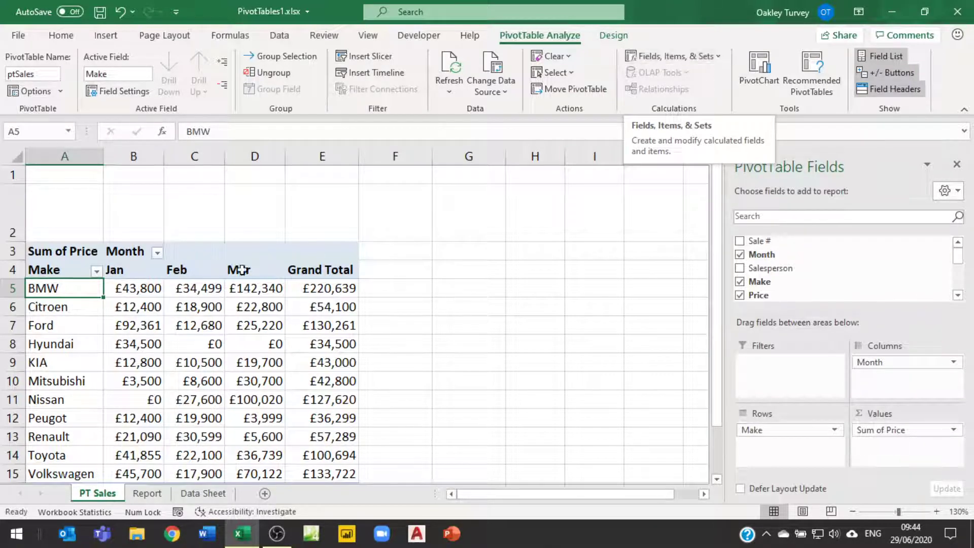
click(145, 307)
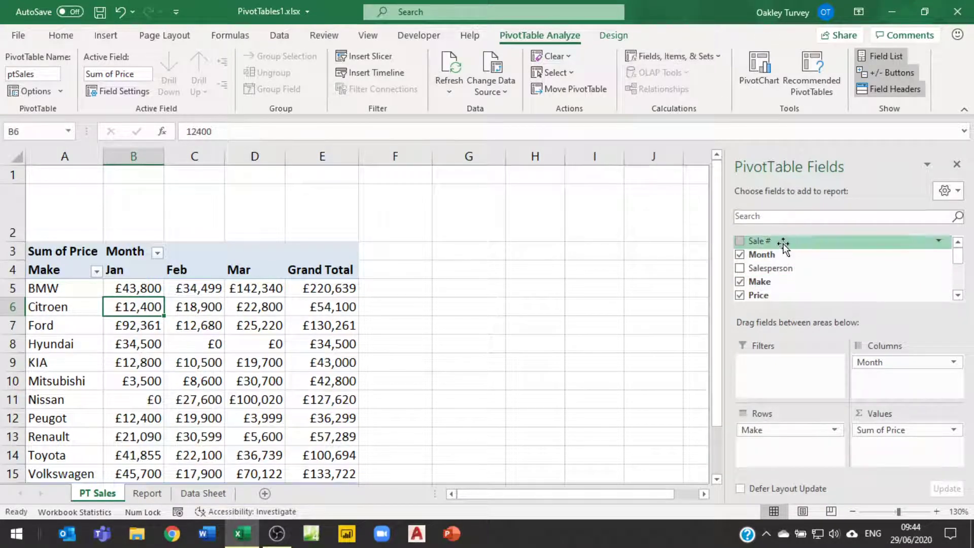
Examine the Price column and neighbouring source fields on Data Sheet, then return to the PT Sales pivot table
click(211, 496)
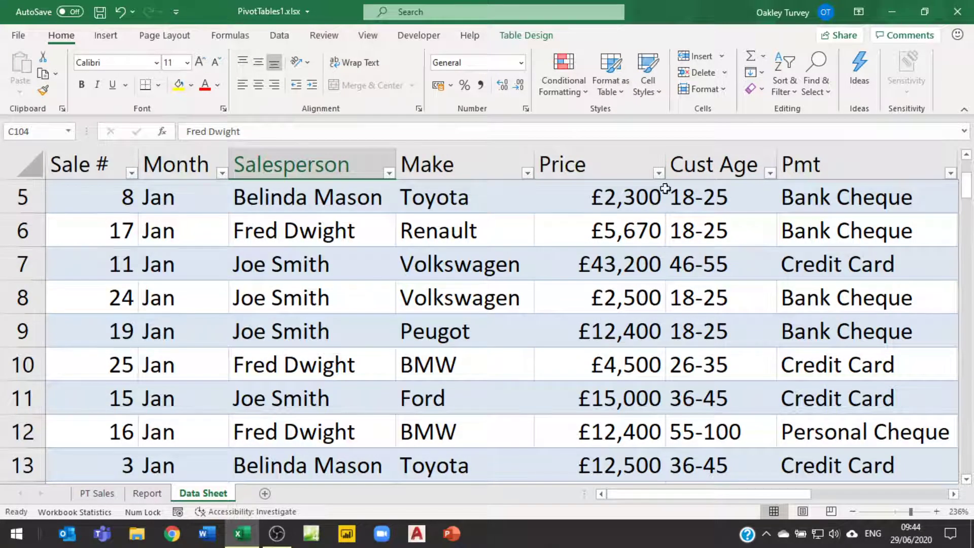
click(607, 195)
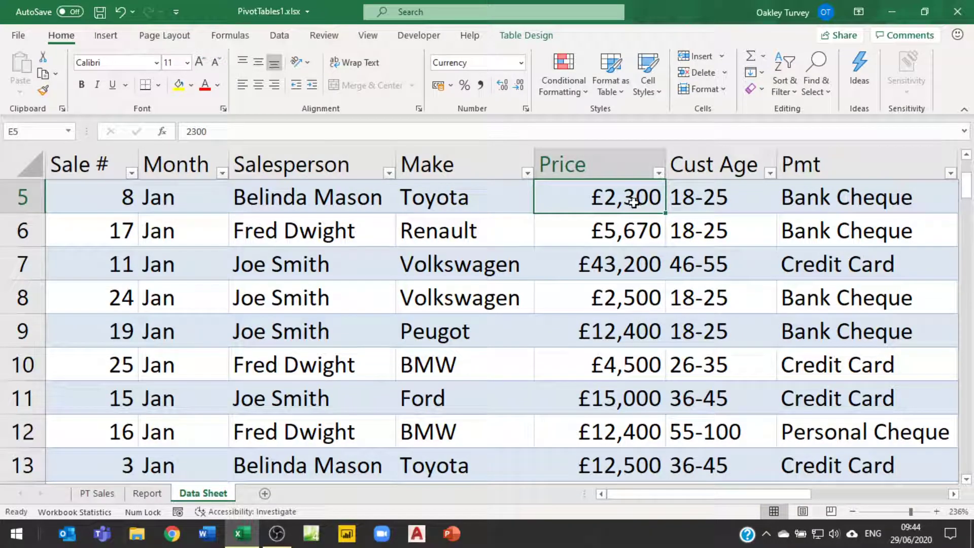
click(93, 496)
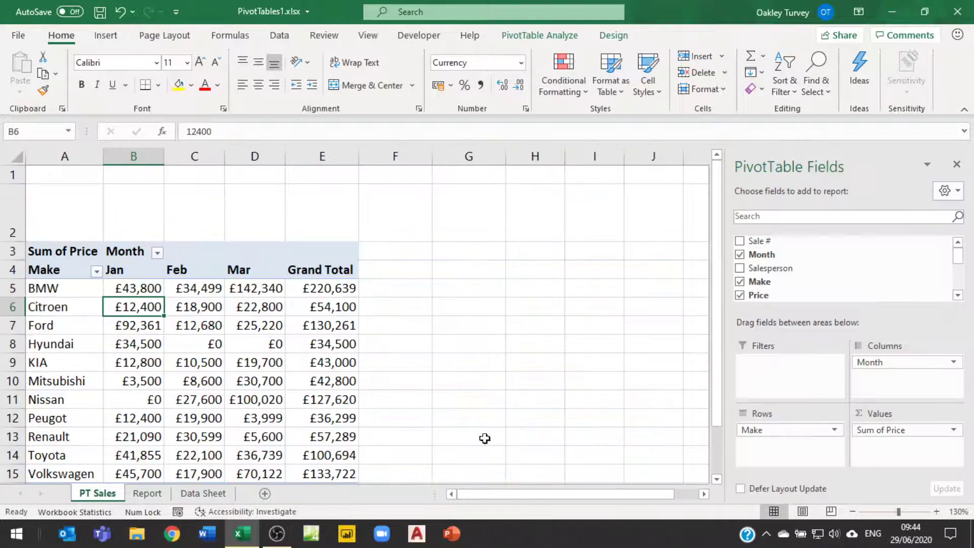
click(541, 35)
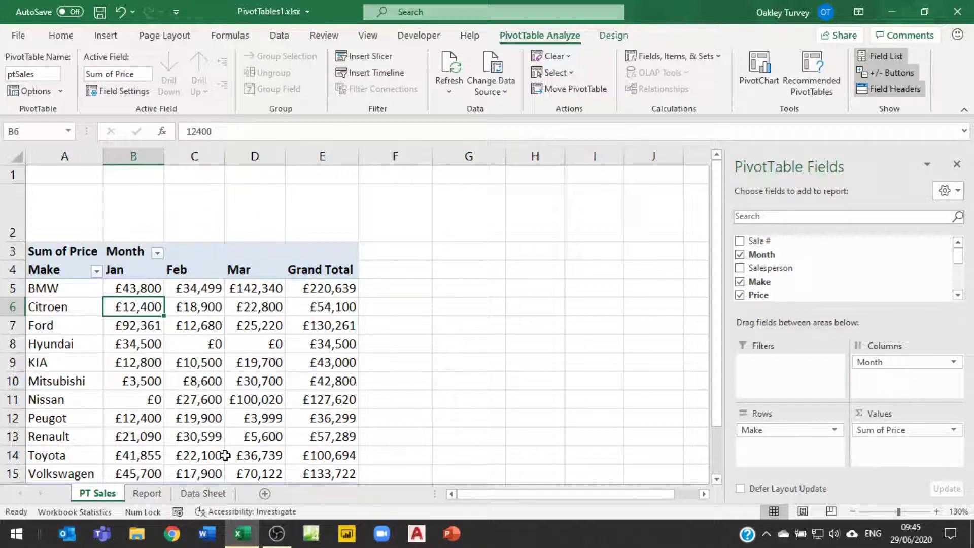
click(208, 495)
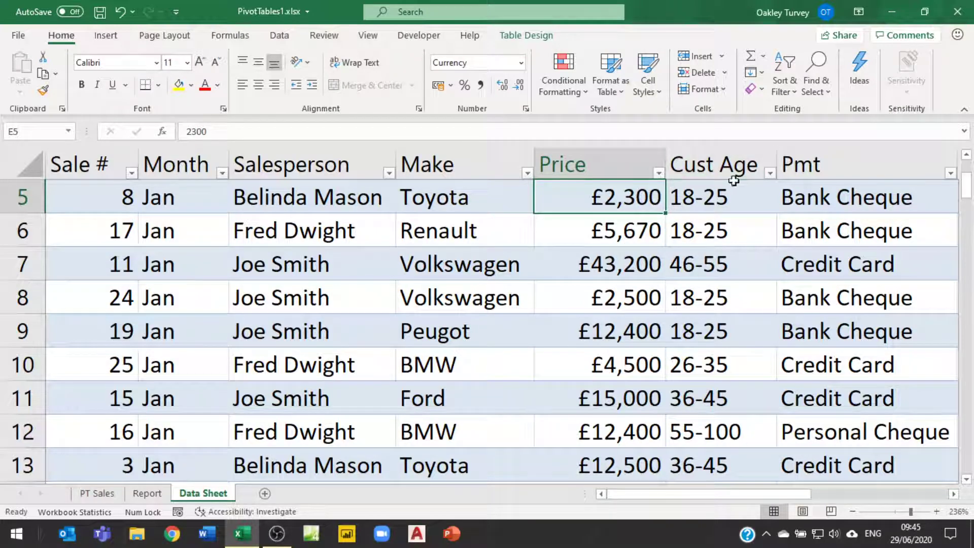
click(99, 493)
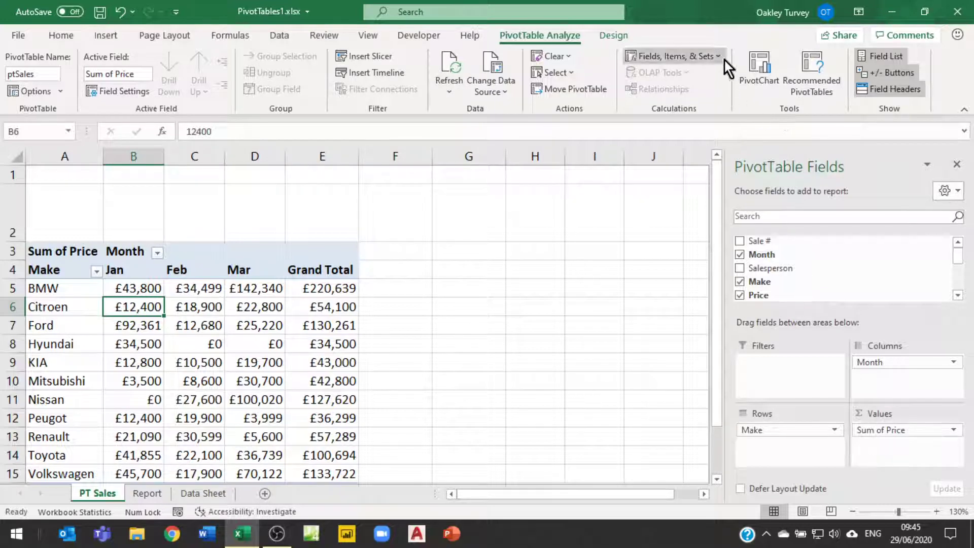
Compare the availability of Calculated Field and Calculated Item for BMW's January value and for the Jan column heading
click(147, 287)
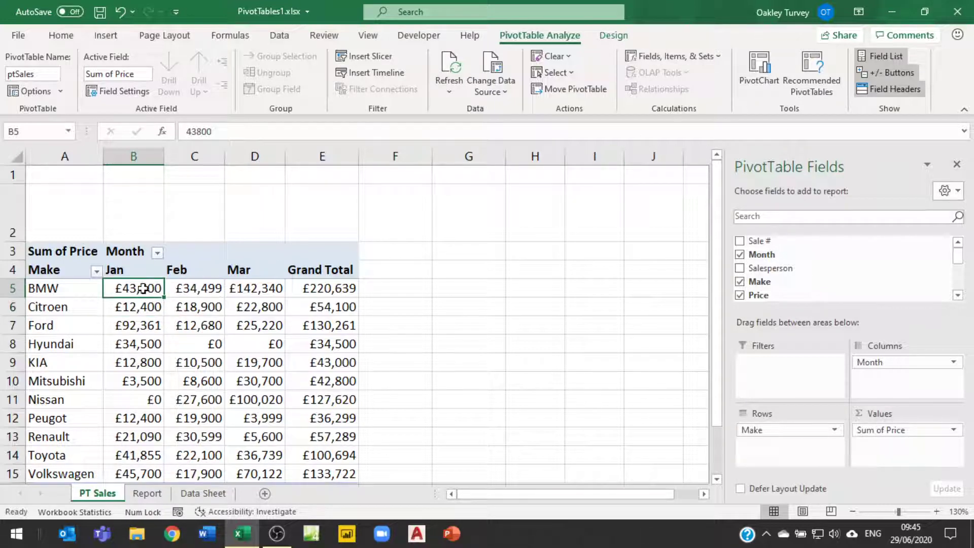
click(720, 59)
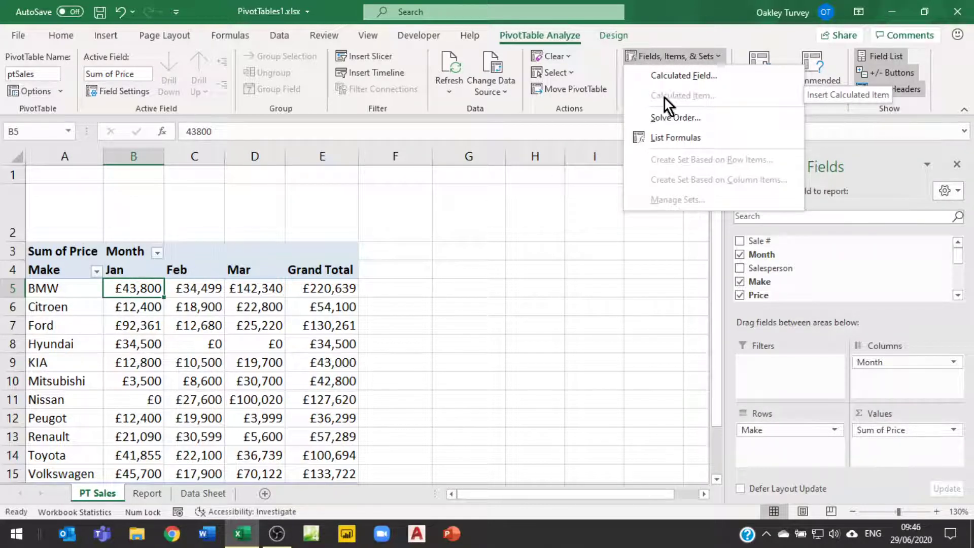
click(124, 270)
click(123, 270)
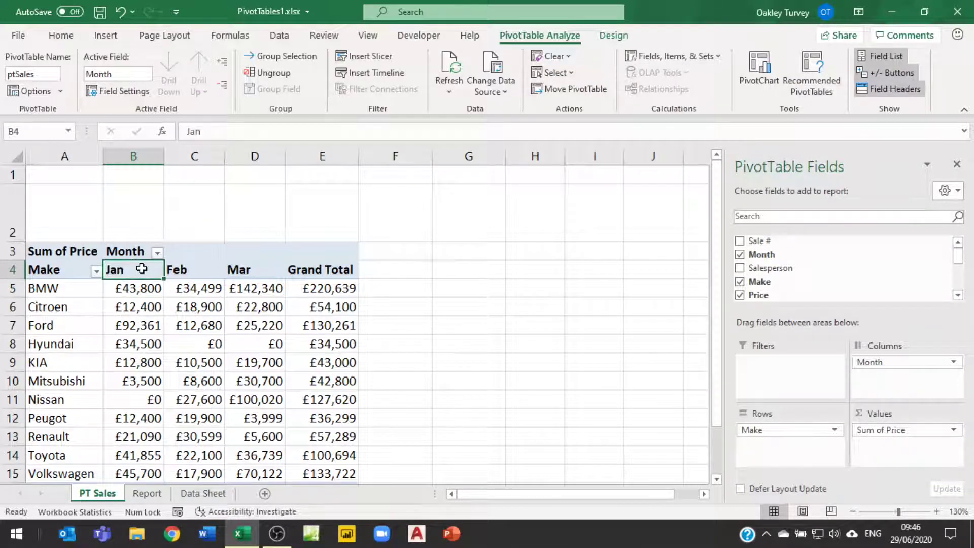
click(720, 57)
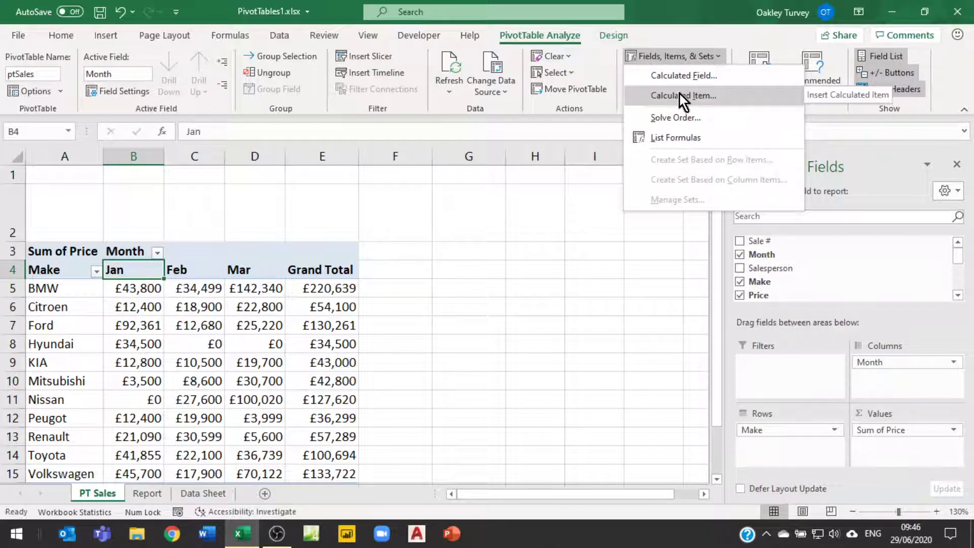
click(137, 288)
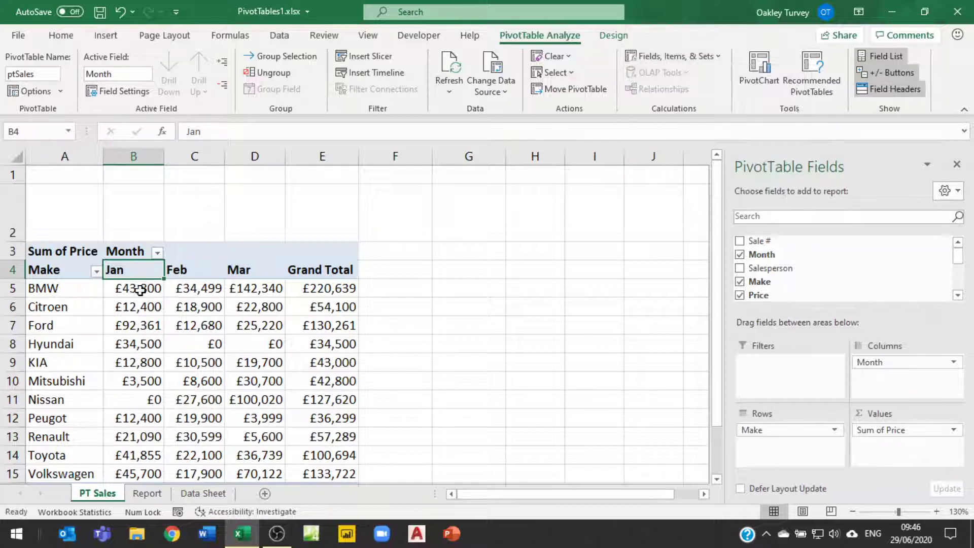
click(720, 55)
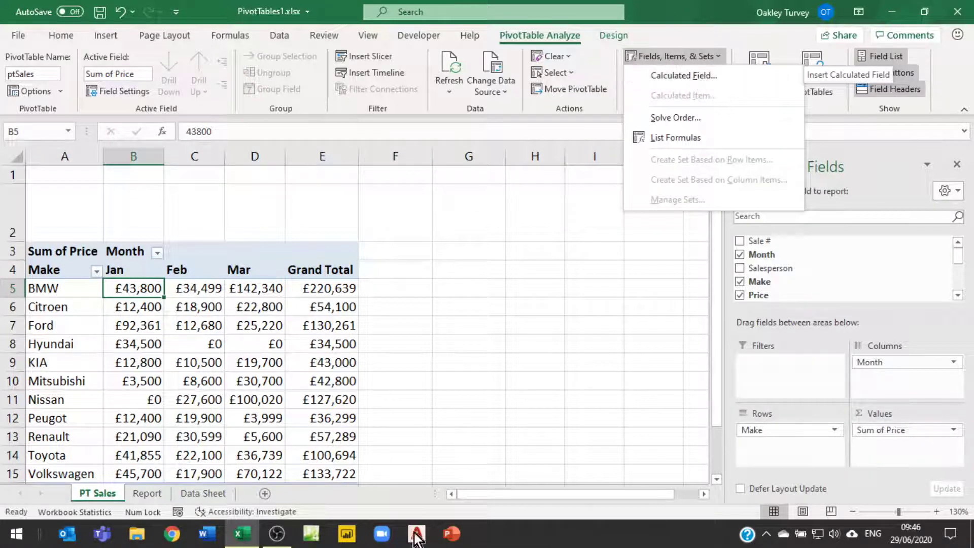
click(116, 270)
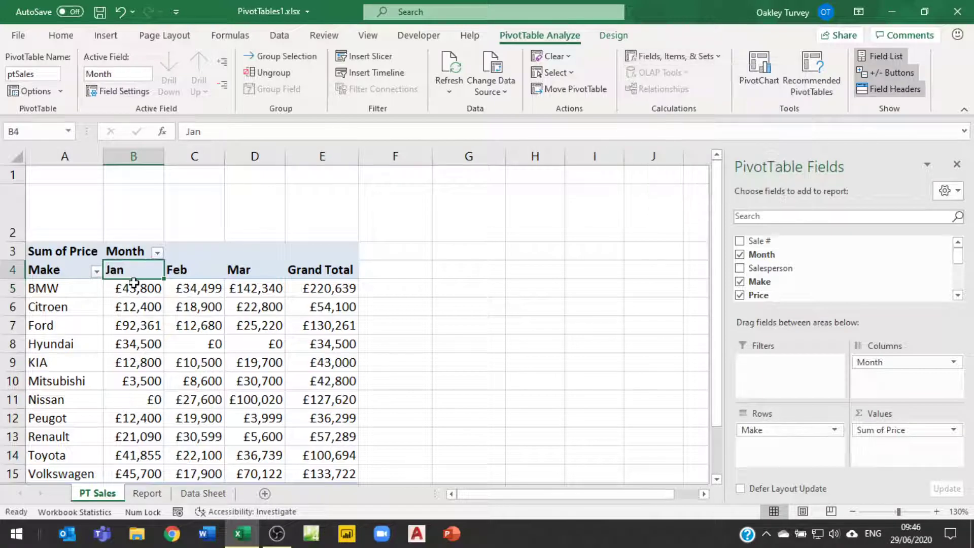
click(715, 58)
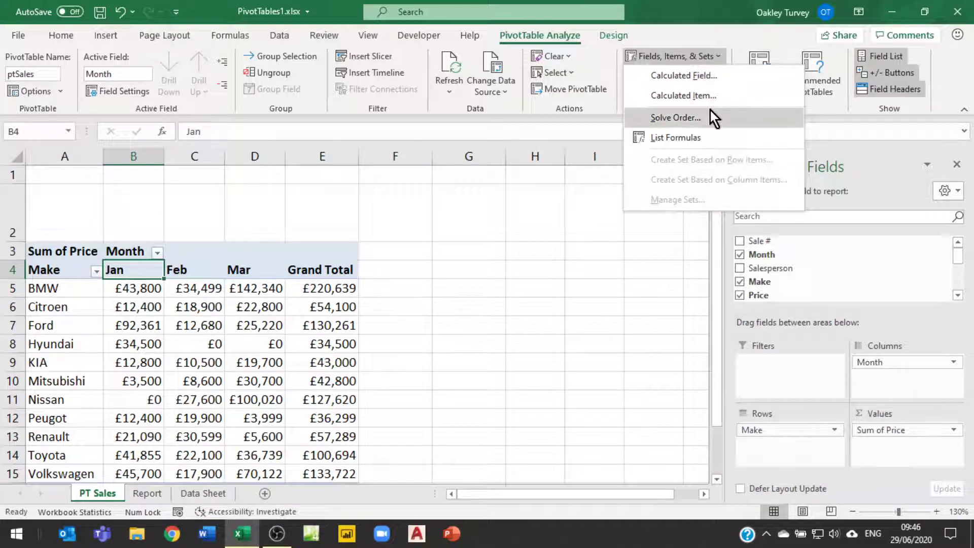
Create a calculated field named VAT with the formula =Price*0.2, and remove Sum of VAT from the pivot table's values
click(689, 74)
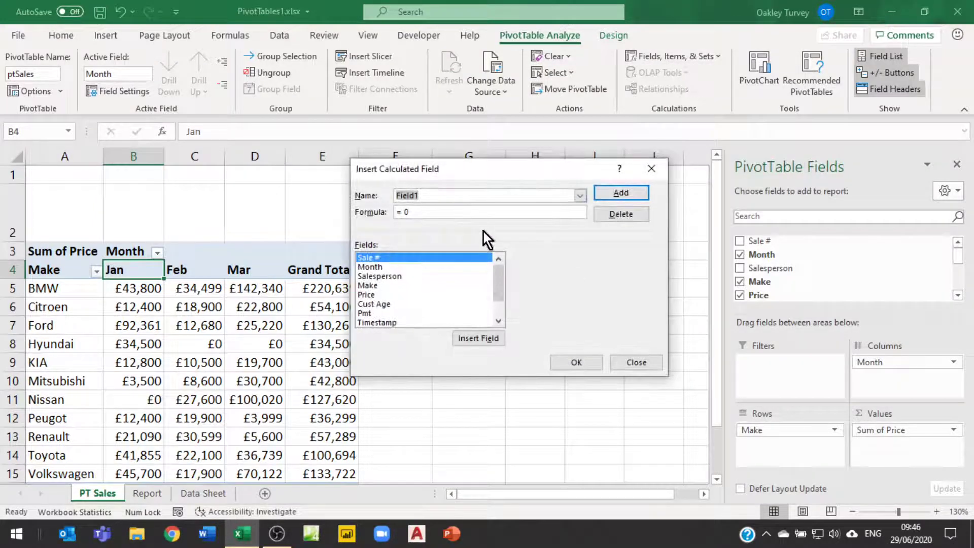
text(VAT)
click(397, 212)
double_click(368, 297)
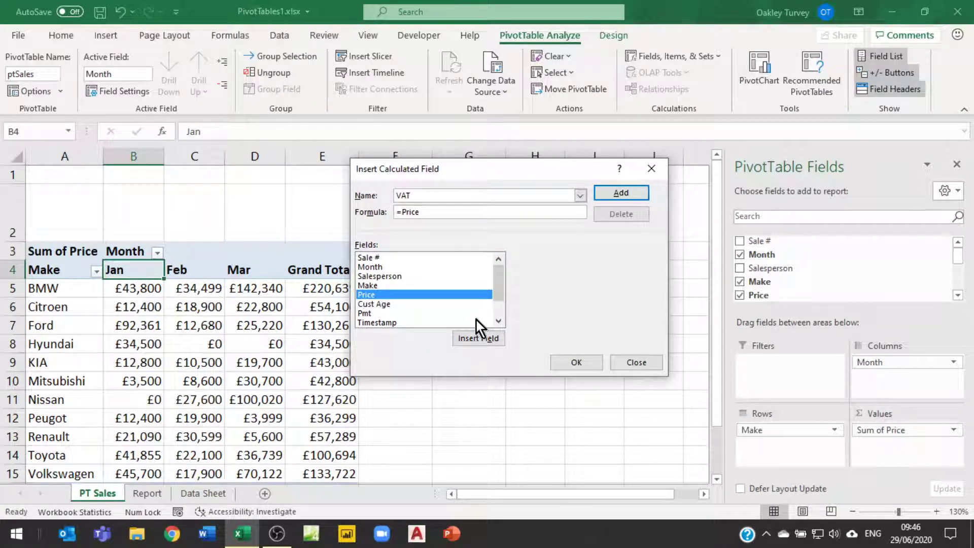
text(*.2)
click(576, 362)
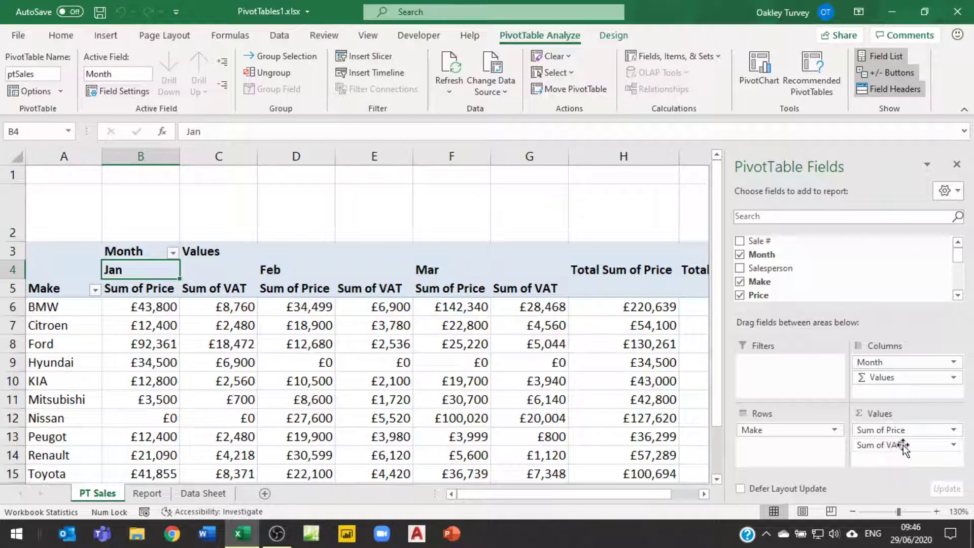
drag(898, 446, 581, 411)
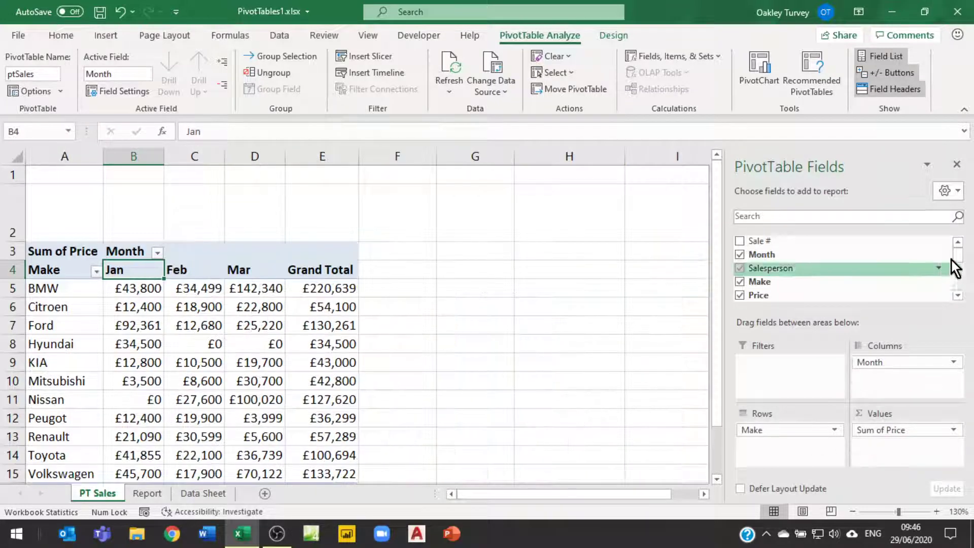
drag(961, 263, 963, 292)
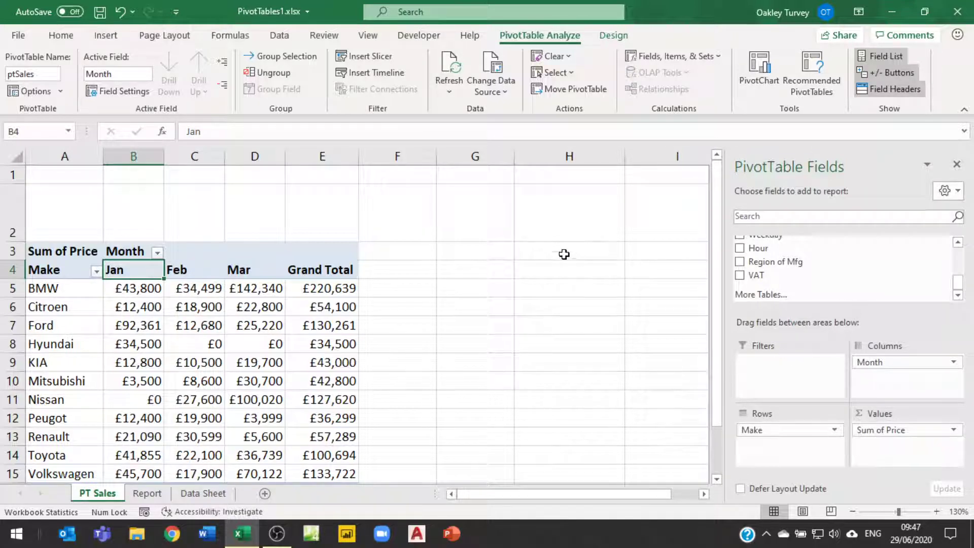
Change the VAT calculated field's formula to =Price*0.15, and add VAT to the pivot table's values to check BMW's January VAT
click(718, 54)
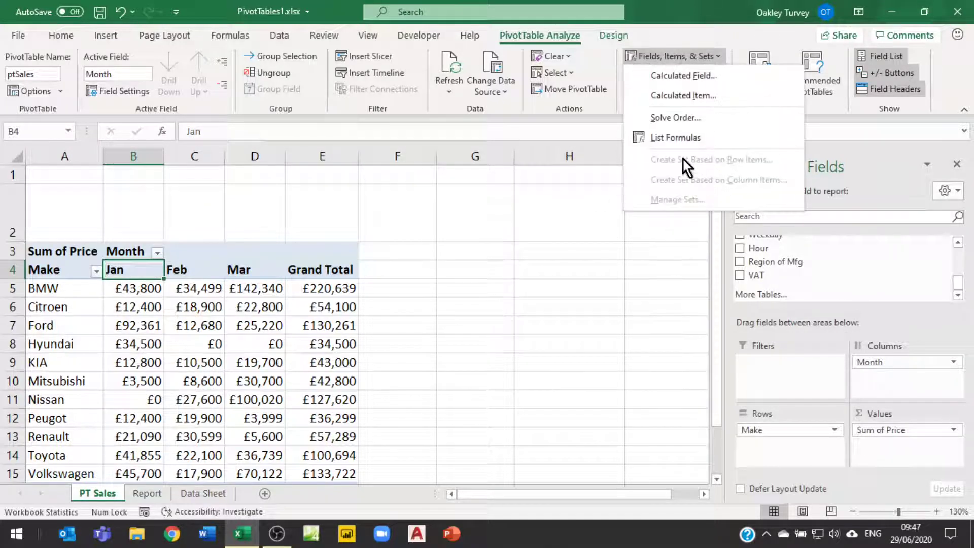
click(701, 76)
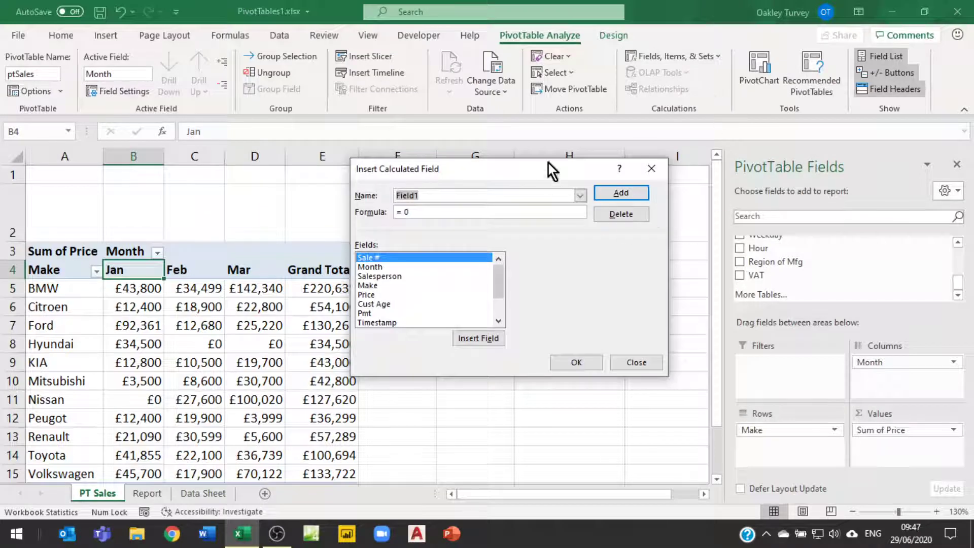
drag(550, 169, 567, 103)
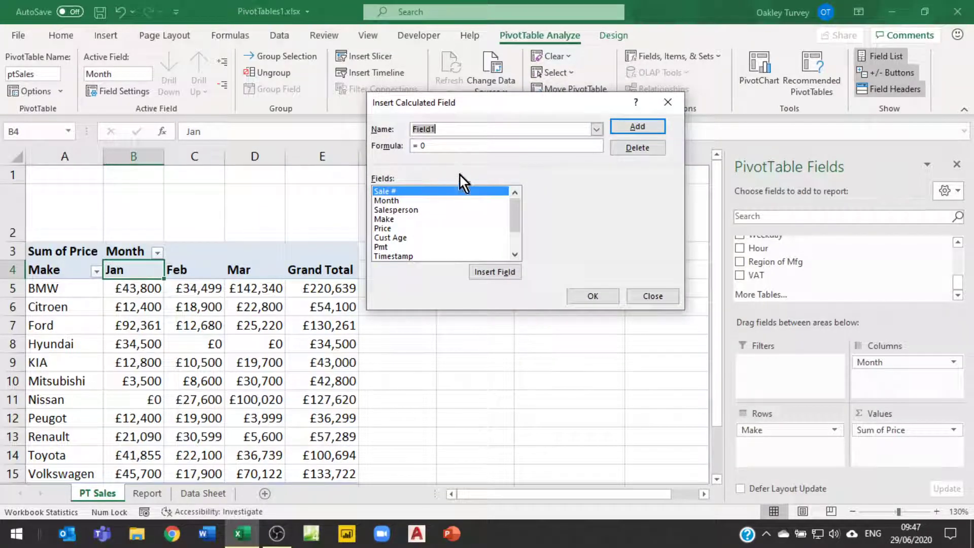
click(597, 130)
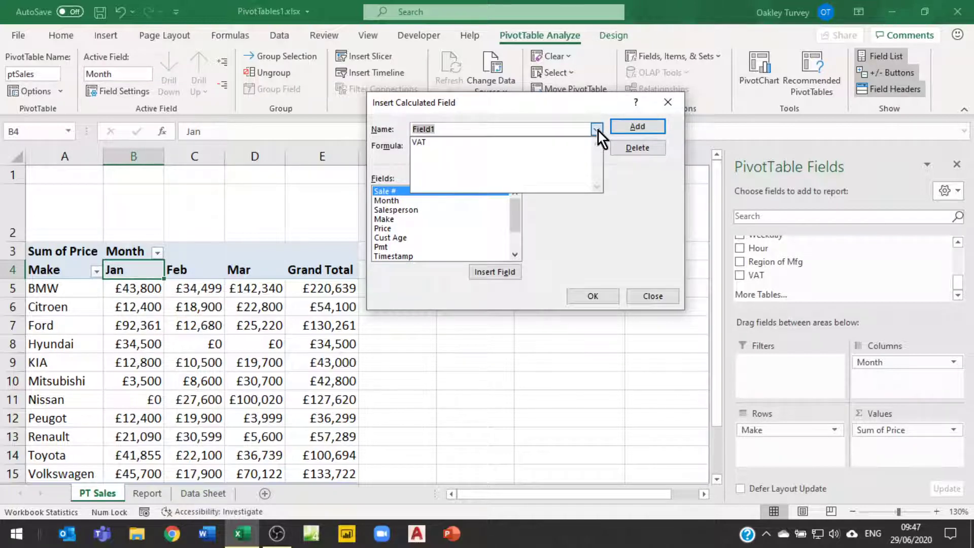
click(422, 144)
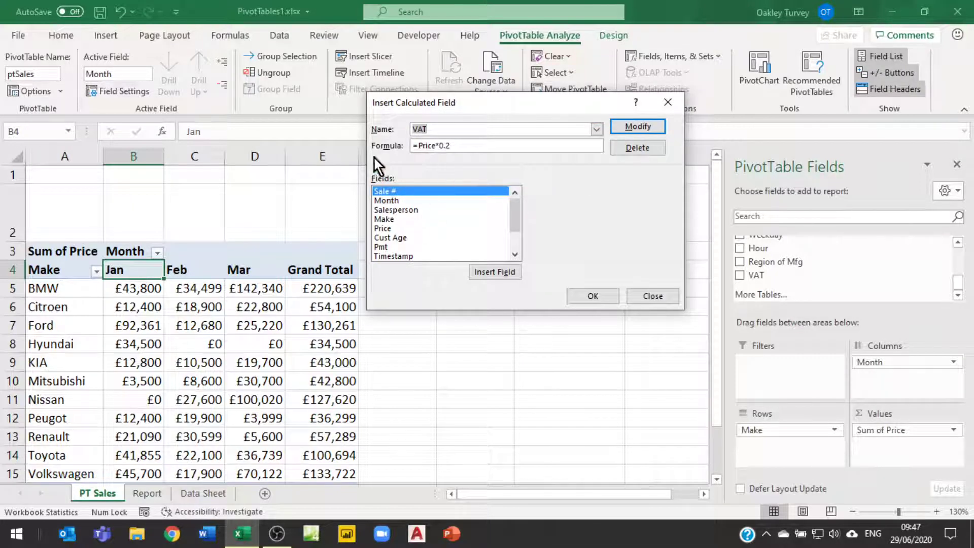
click(457, 146)
key(Return)
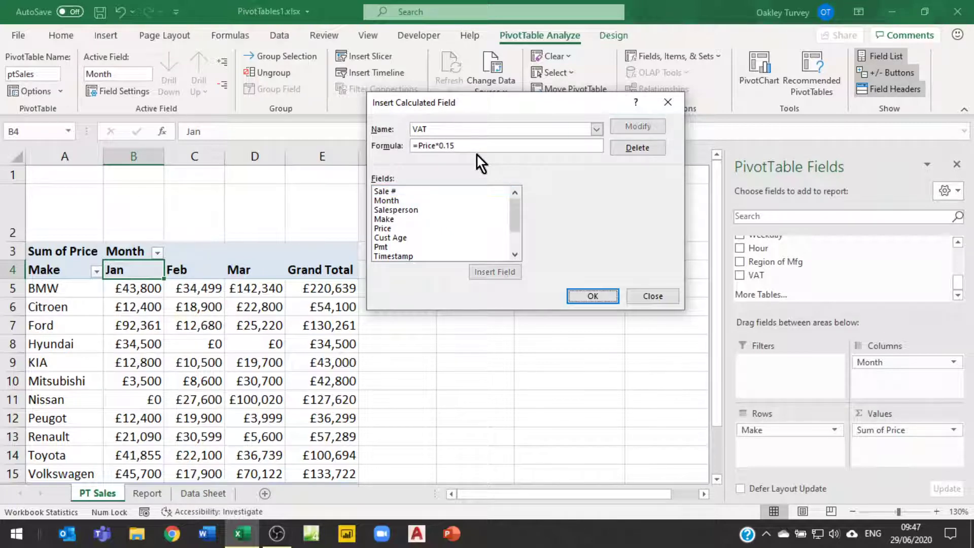
click(593, 298)
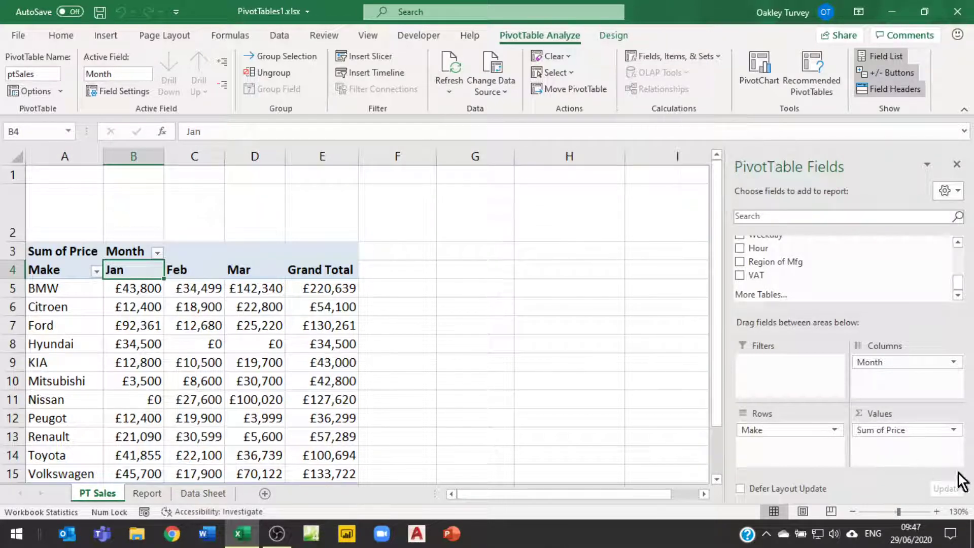
drag(754, 274, 902, 451)
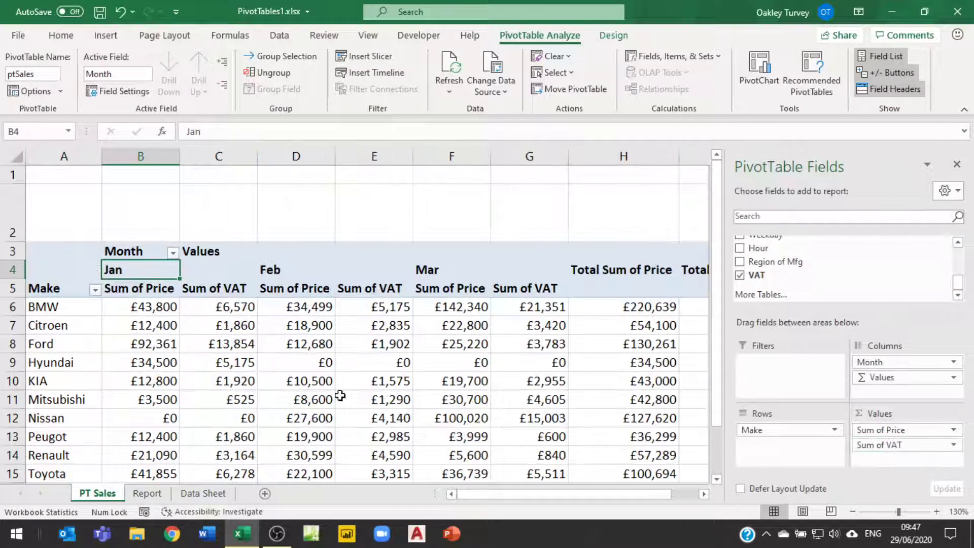
click(223, 313)
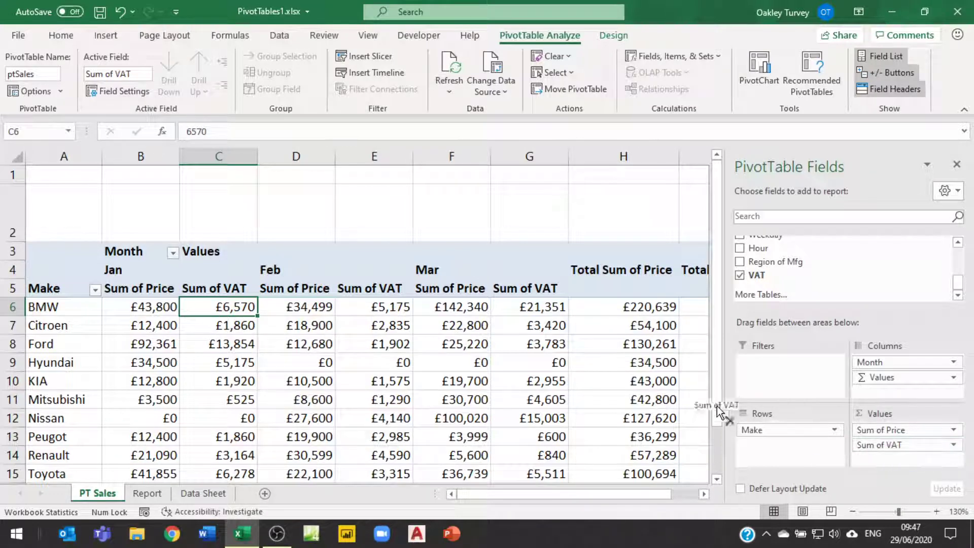
Remove Sum of VAT from the pivot table's values and delete the VAT calculated field
drag(674, 379, 674, 379)
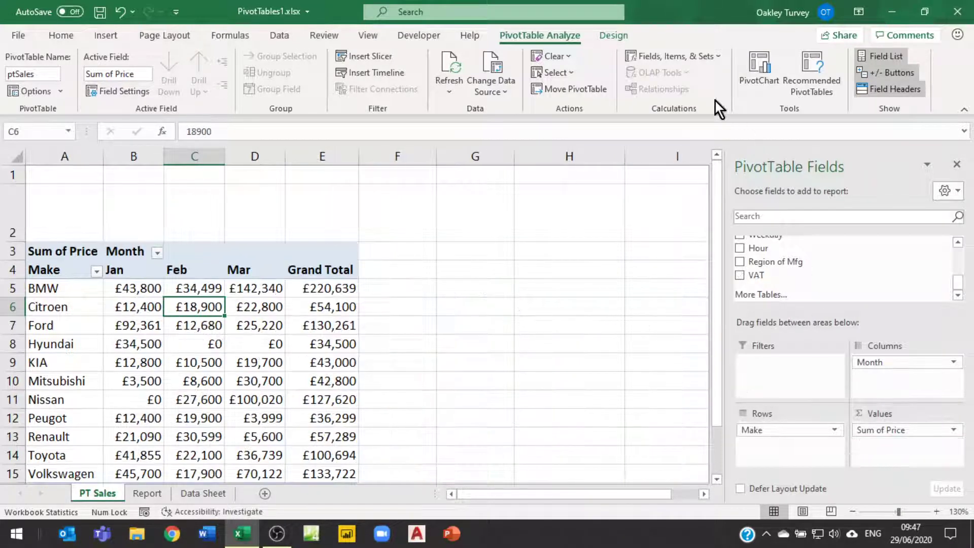
click(719, 57)
click(701, 78)
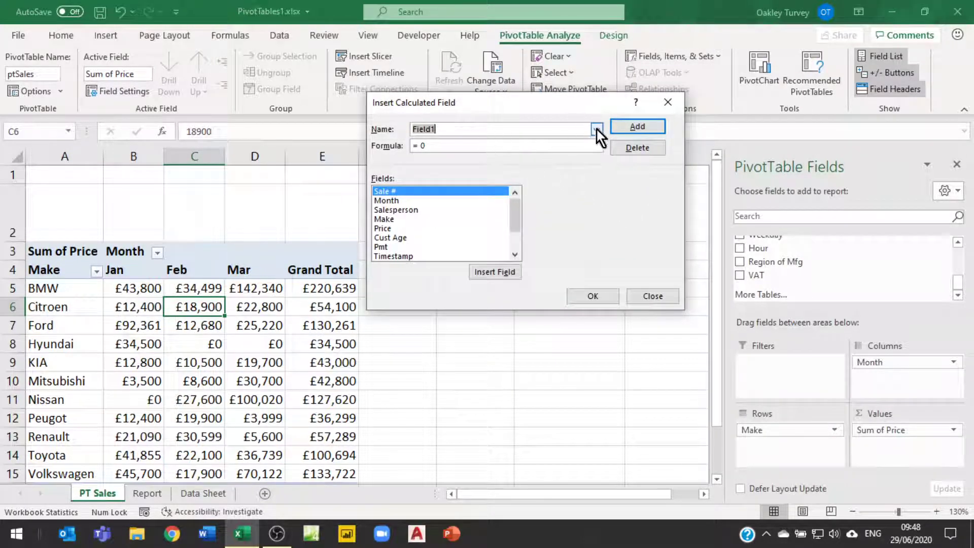
click(597, 129)
click(428, 140)
click(640, 148)
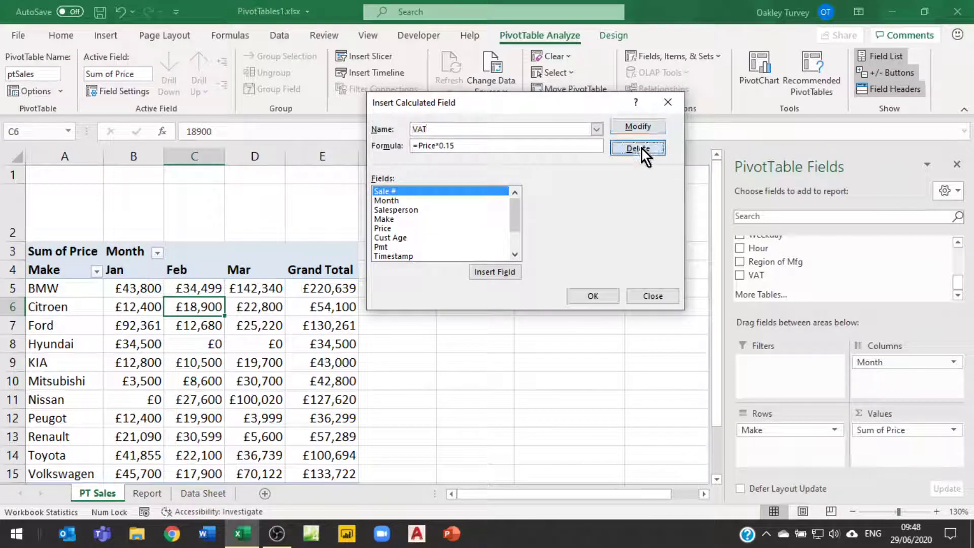
click(593, 296)
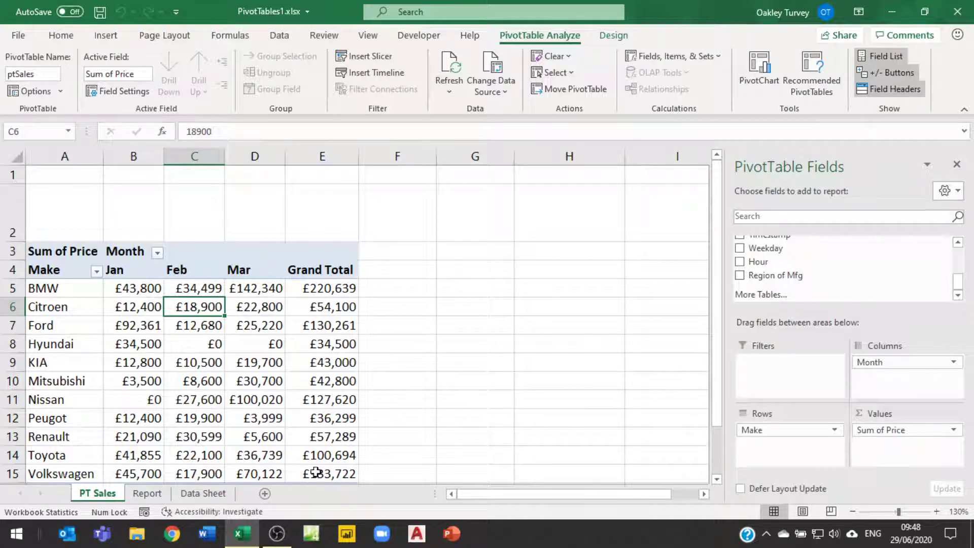
Start a calculated item in the Month field from the Jan column heading and name it Feb-Jan
click(143, 275)
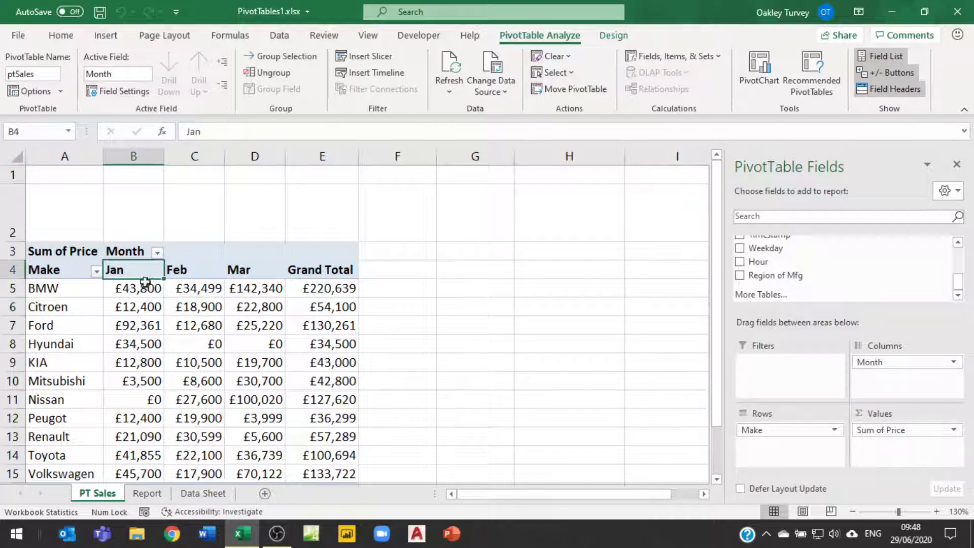
click(718, 56)
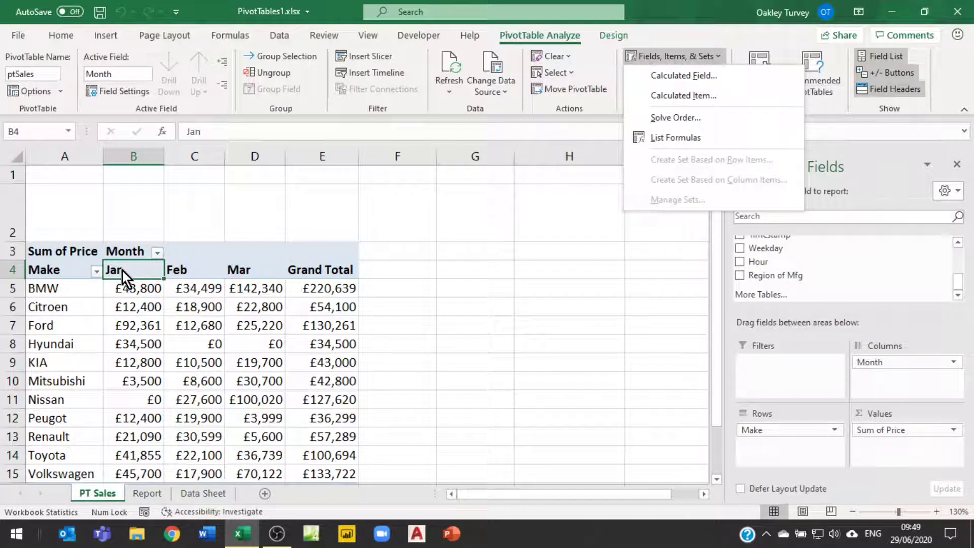
click(684, 95)
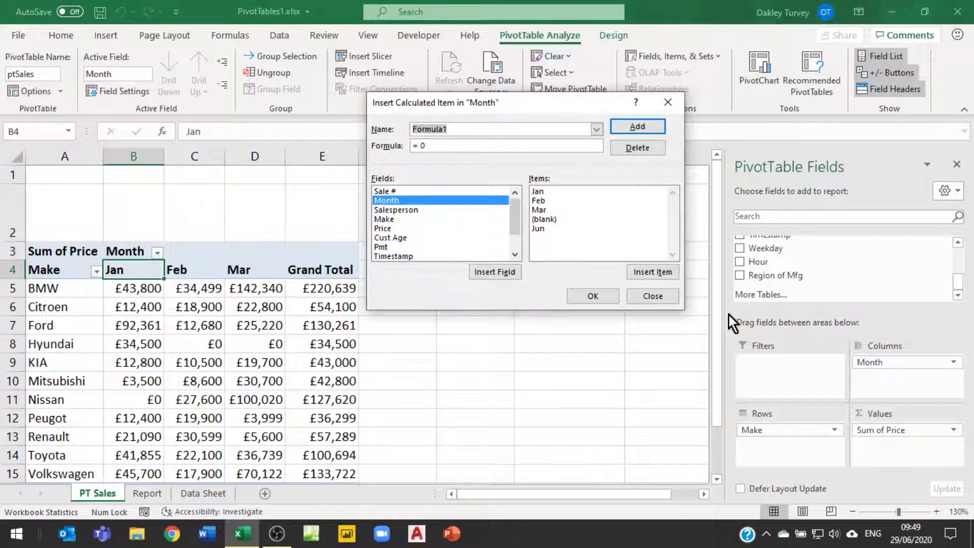
text(Meb)
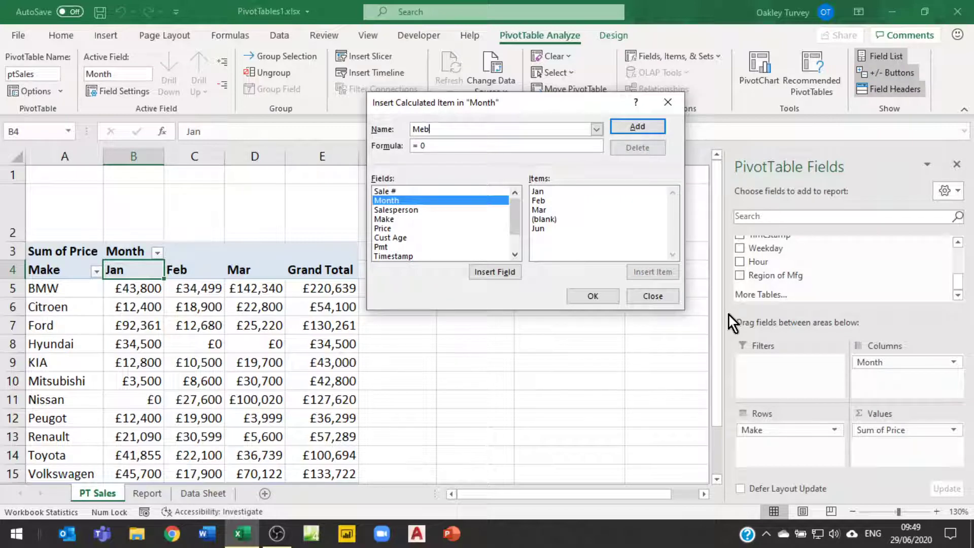
text(-Jan)
click(419, 129)
key(BackSpace)
text(F)
Set the Feb-Jan item's formula to subtract the Jan item from the Feb item, and insert it into the pivot table
click(411, 149)
drag(428, 144, 411, 145)
click(540, 202)
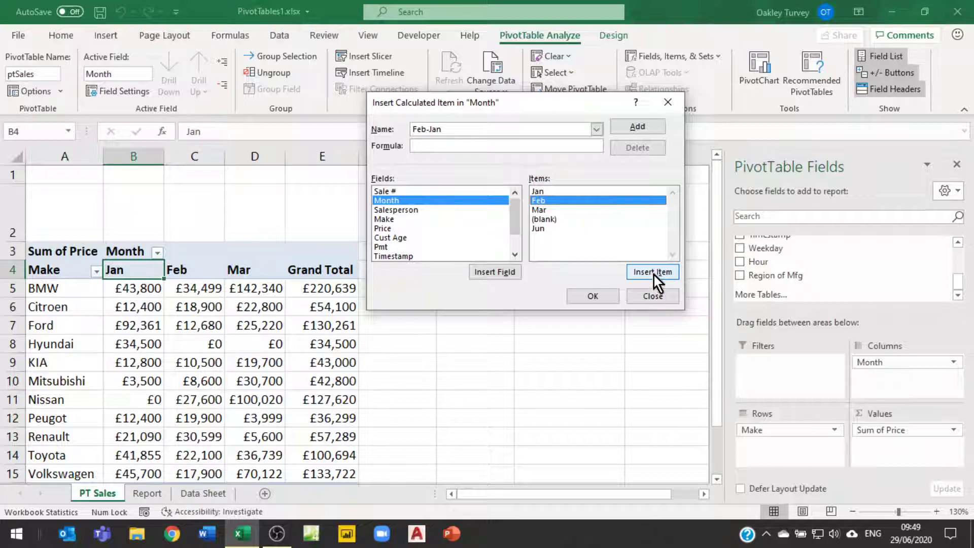
double_click(538, 202)
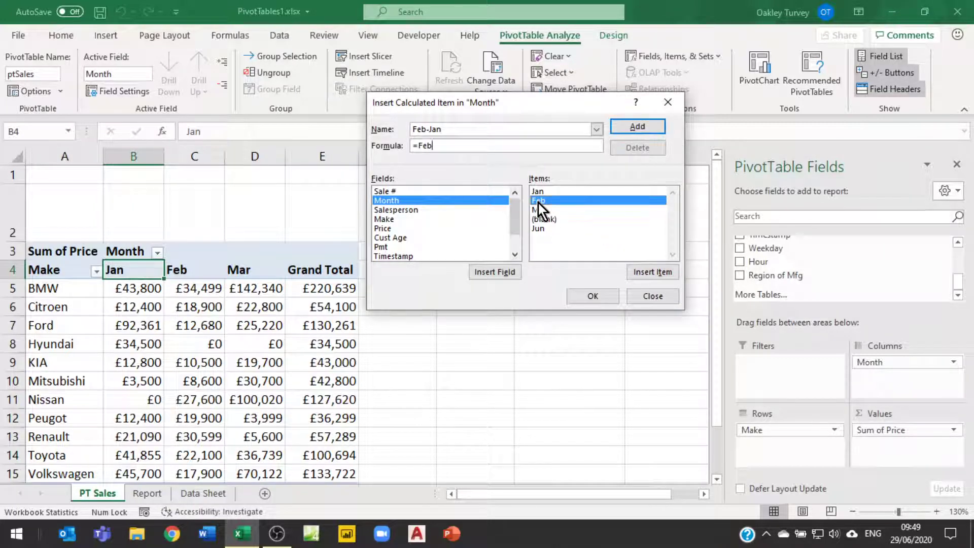
text(-)
click(538, 191)
click(653, 272)
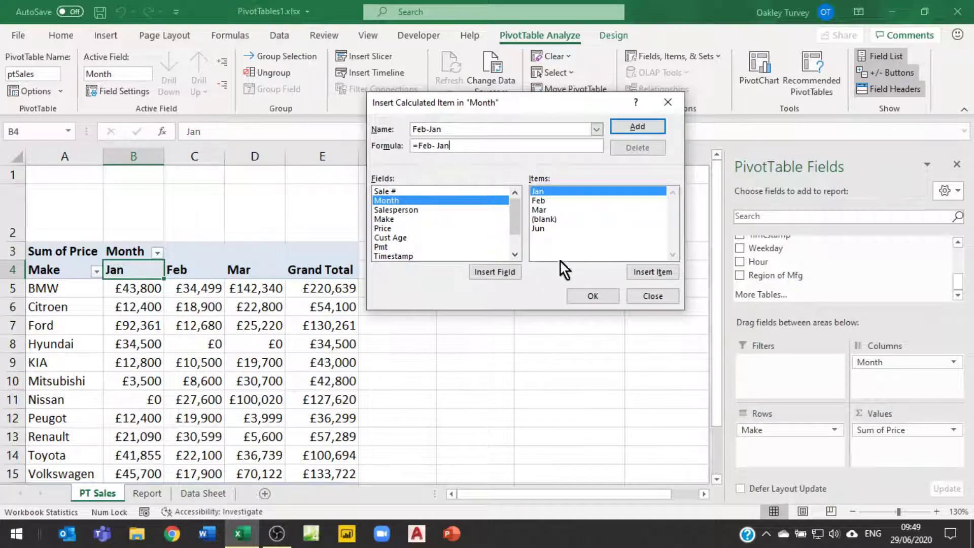
click(596, 300)
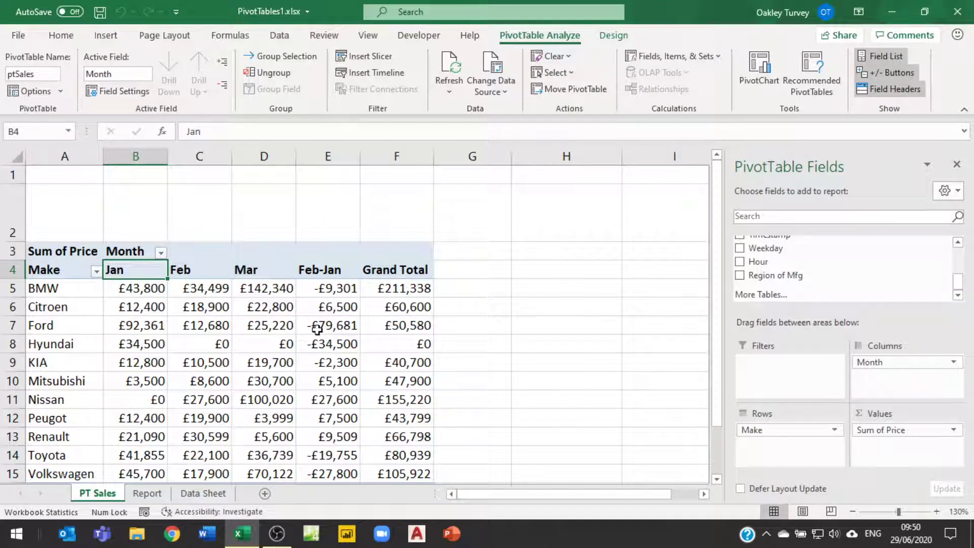
Check BMW's Feb-Jan value, and move the whole Feb-Jan column between the Jan and Feb columns
click(314, 273)
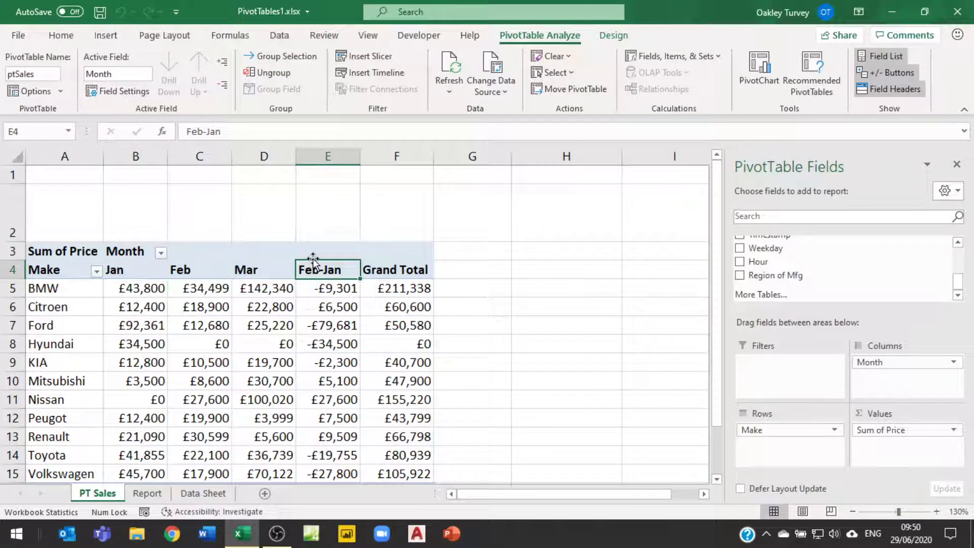
click(312, 289)
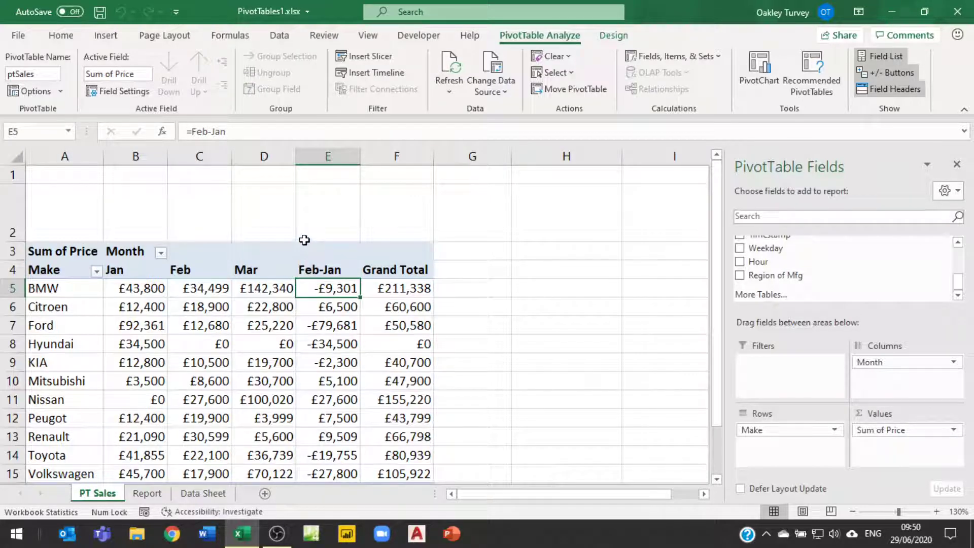
click(328, 250)
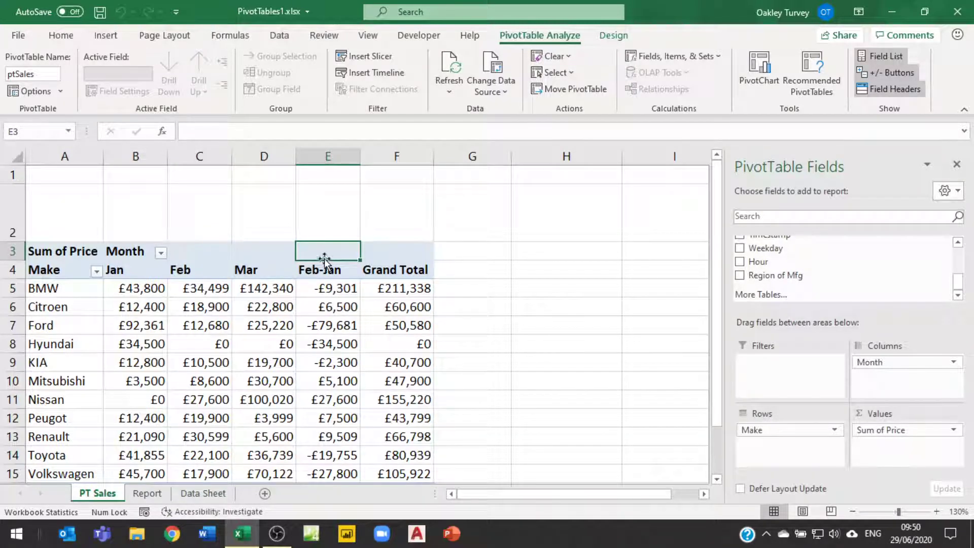
drag(326, 267, 340, 405)
scroll(333, 275, up, 1)
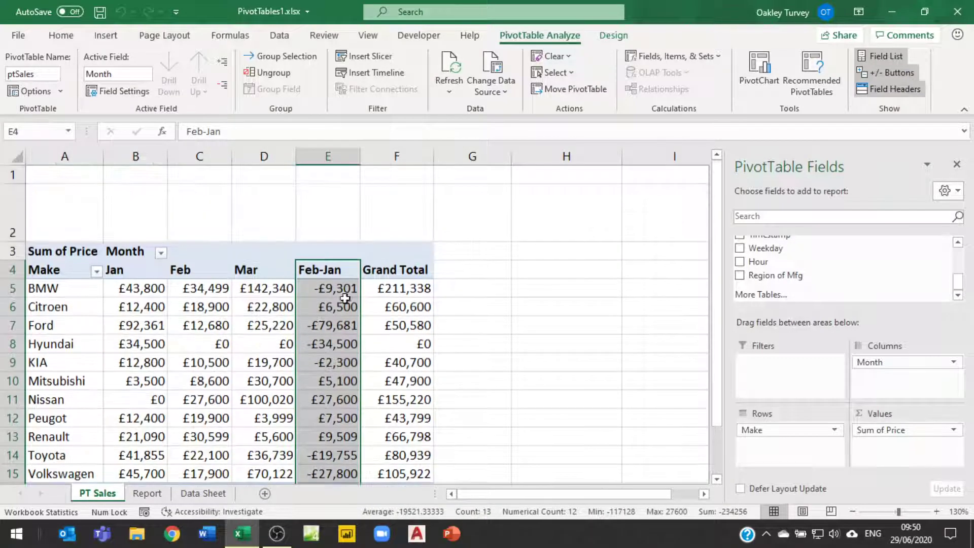
drag(297, 325, 178, 311)
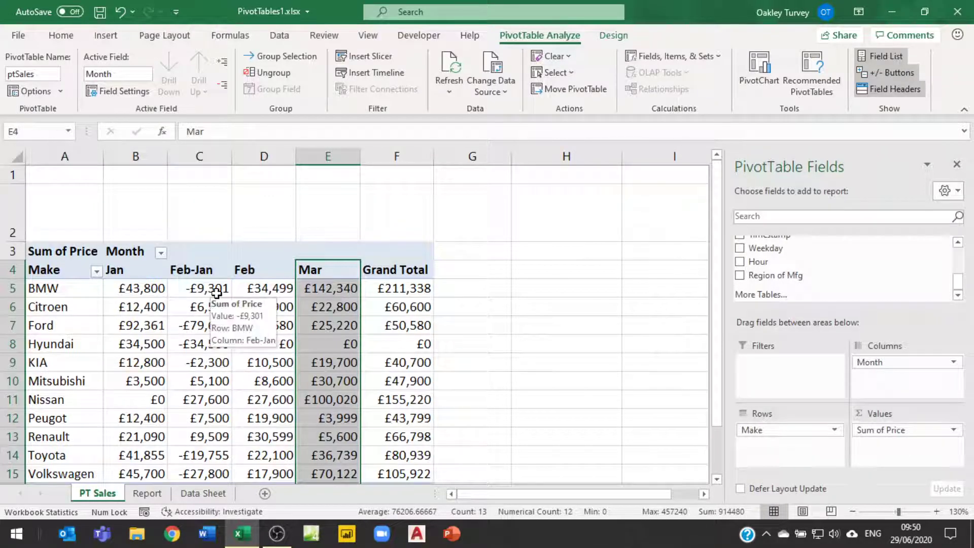
Check BMW's grand total, and set the pivot table's grand totals to On for Columns Only
click(409, 289)
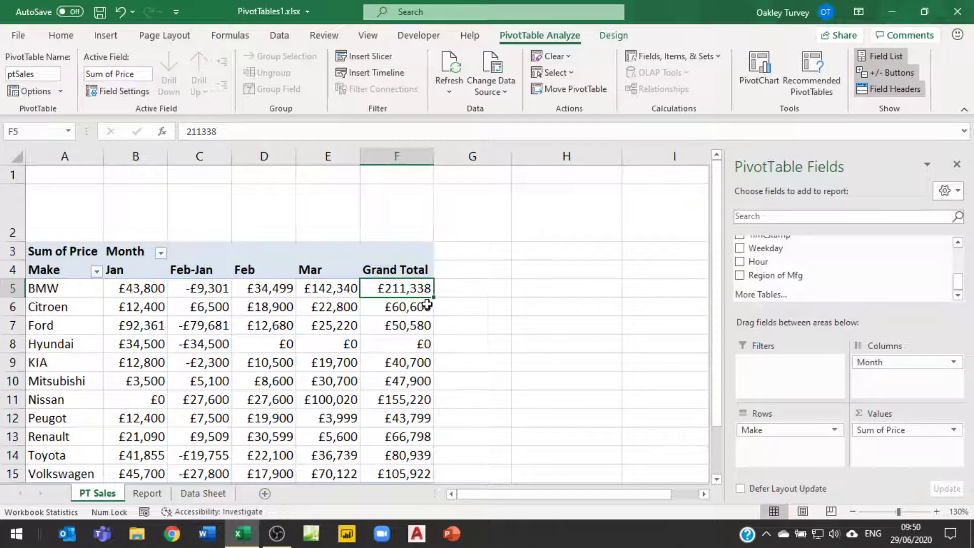
mouse_move(427, 304)
mouse_move(257, 294)
mouse_move(403, 293)
click(614, 35)
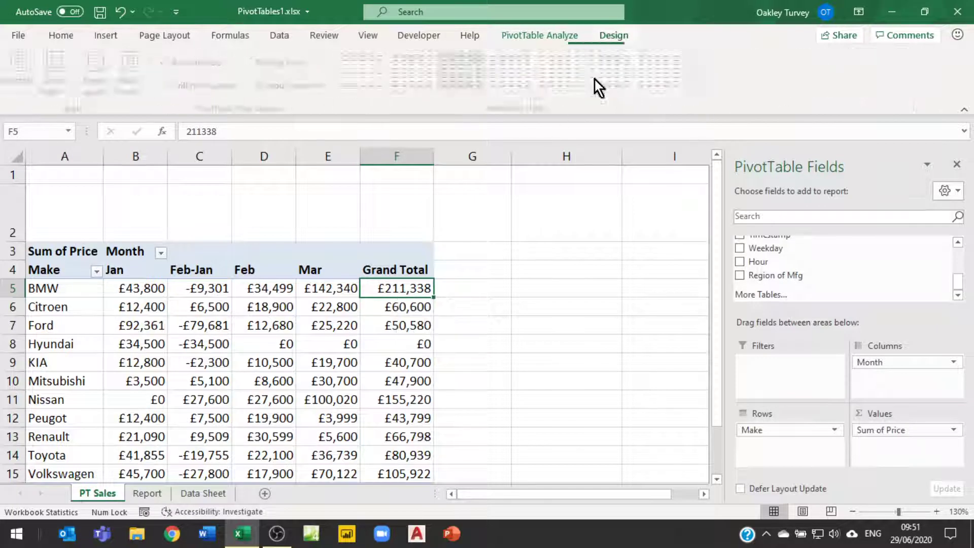
click(63, 91)
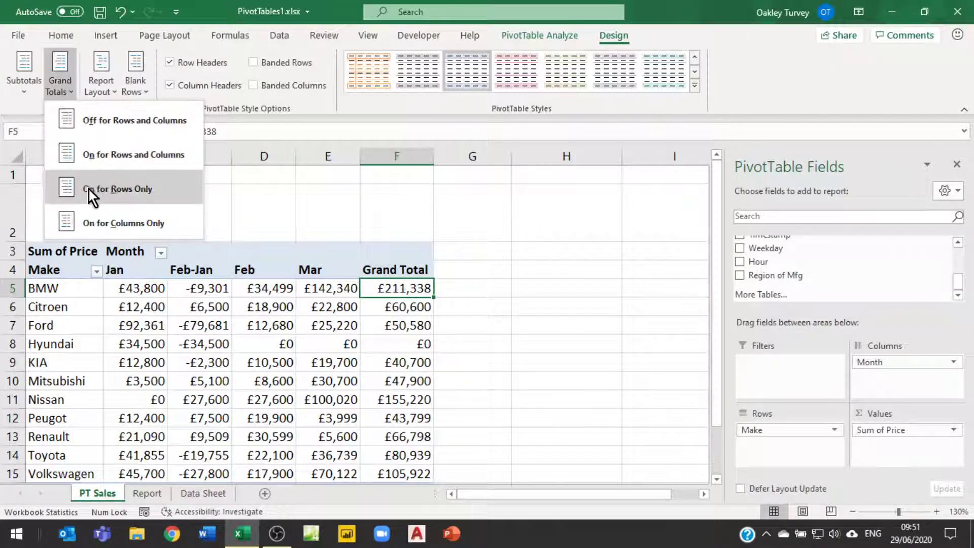
click(98, 223)
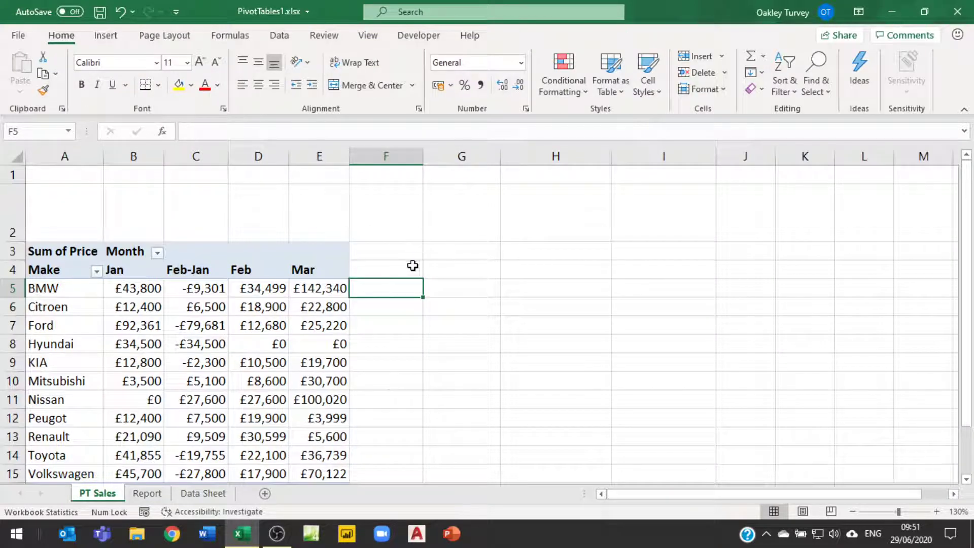
Review the column grand totals, and delete the Feb-Jan calculated item from the Month field
scroll(409, 379, down, 2)
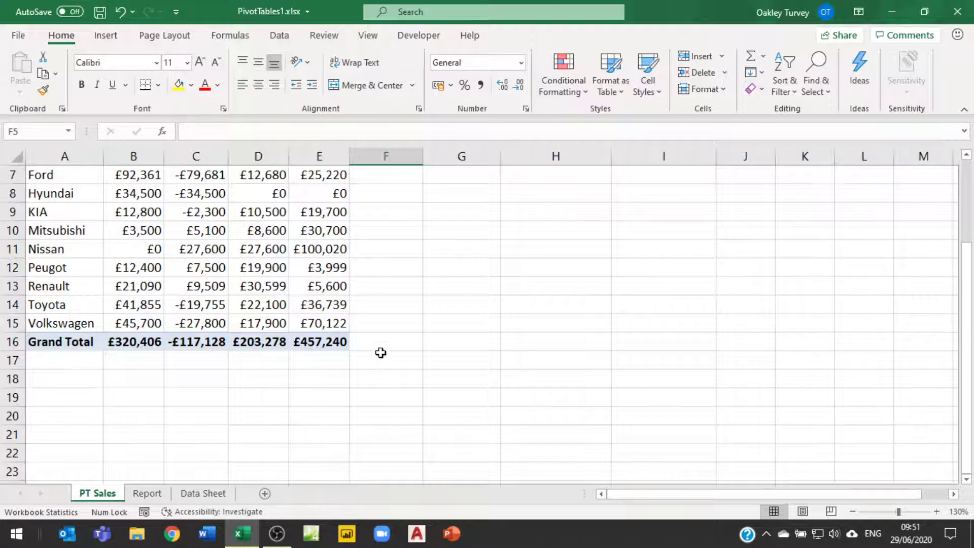
scroll(380, 353, up, 2)
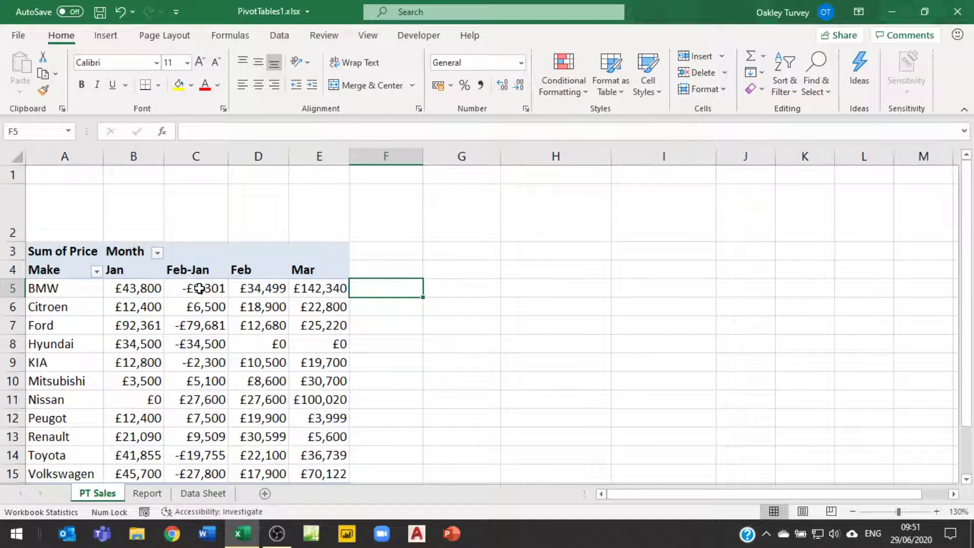
click(198, 284)
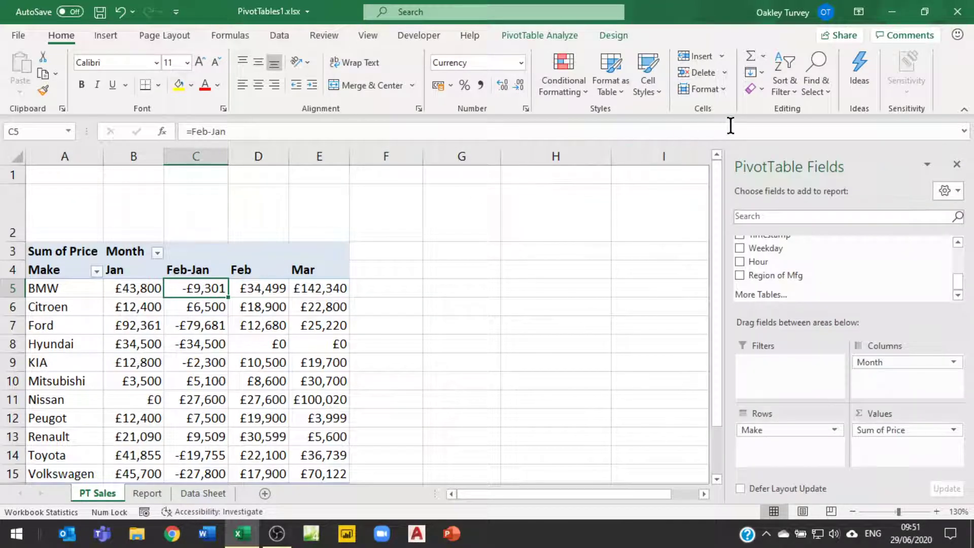
click(538, 34)
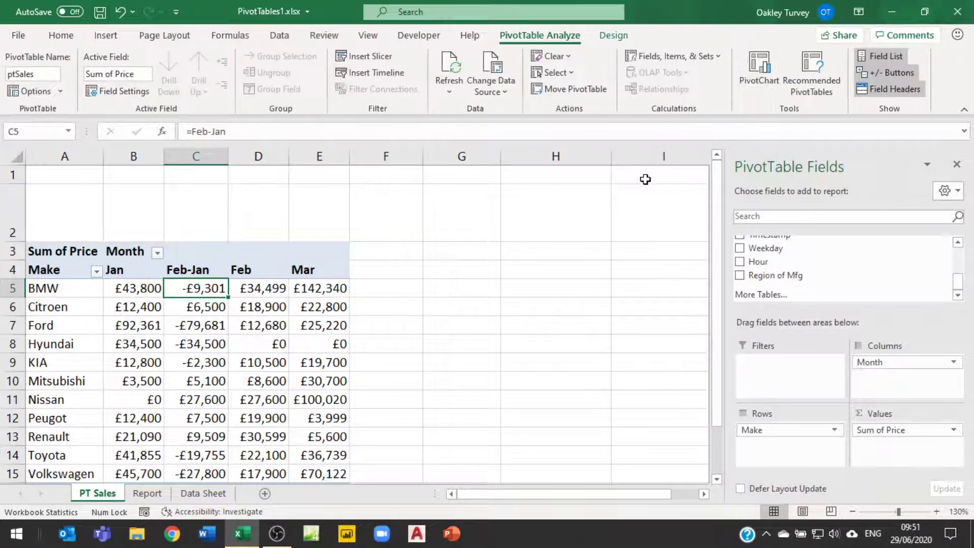
click(719, 56)
click(193, 276)
click(210, 271)
click(719, 58)
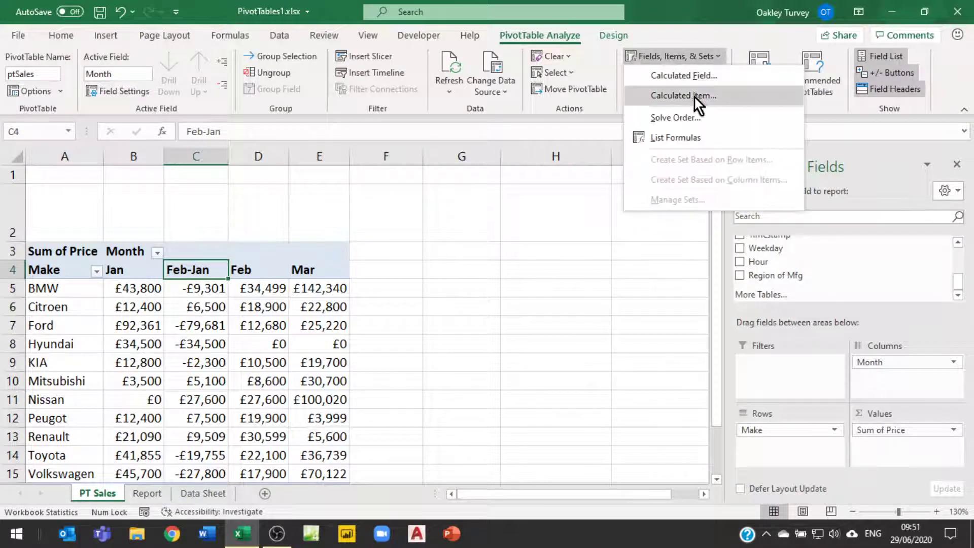
click(695, 96)
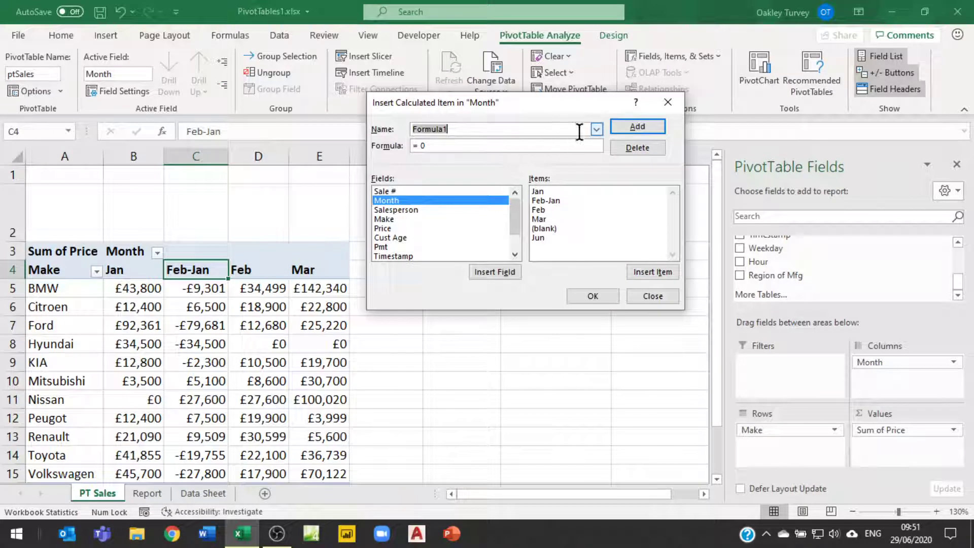
click(596, 130)
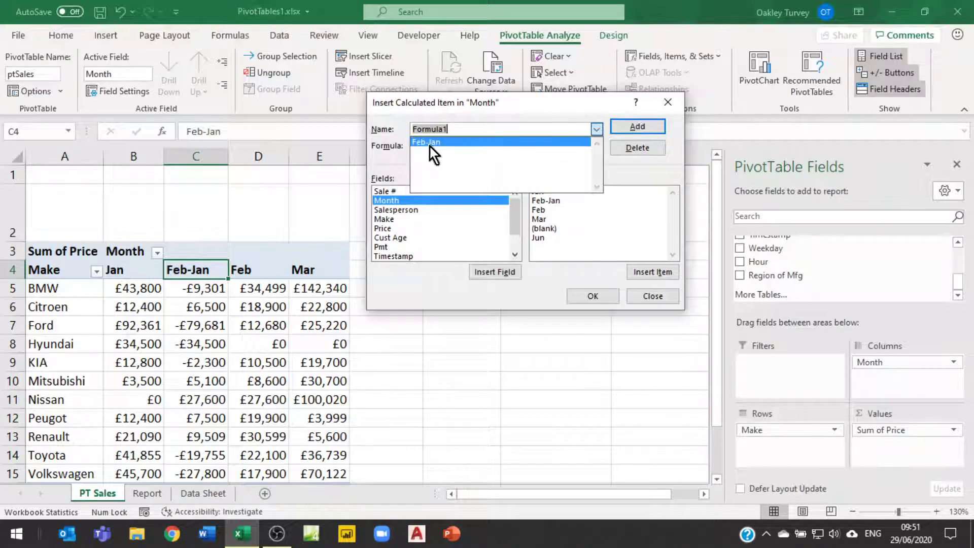
click(429, 143)
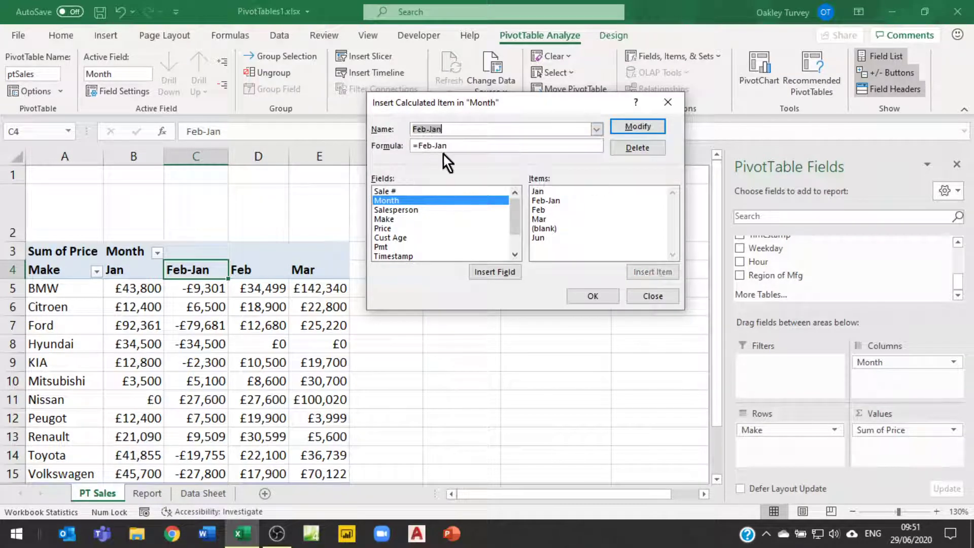
click(637, 147)
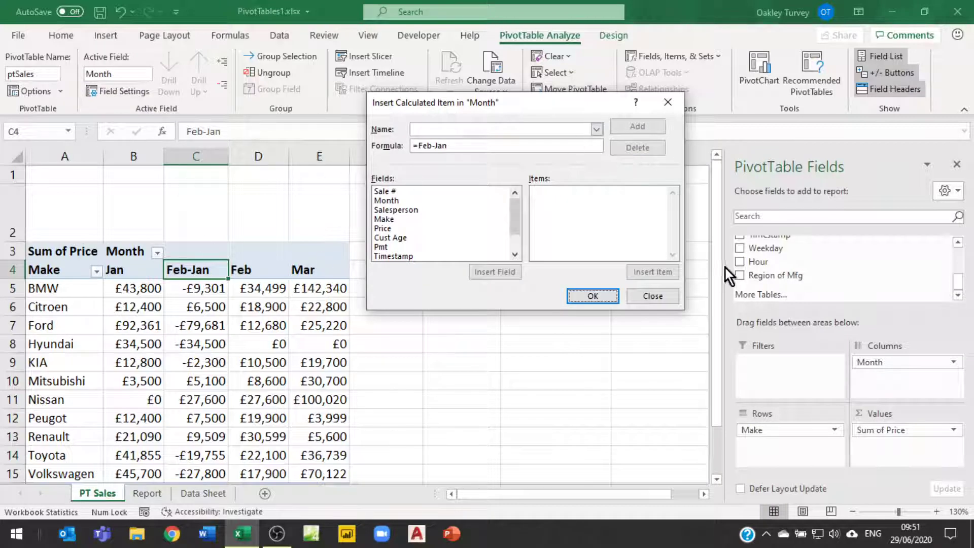
click(592, 296)
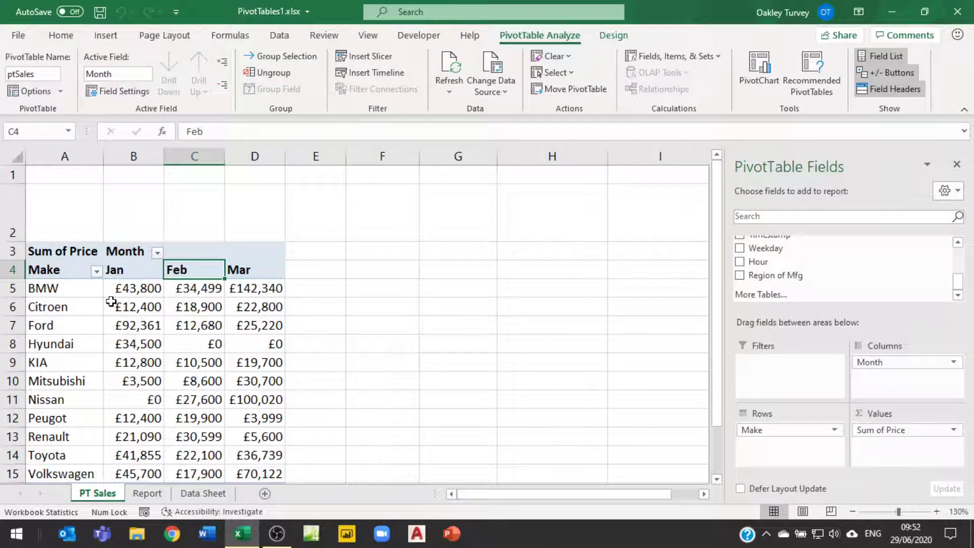
Insert a clustered column PivotChart from the pivot table, and move it clear of the Make, Jan and Feb columns
click(75, 289)
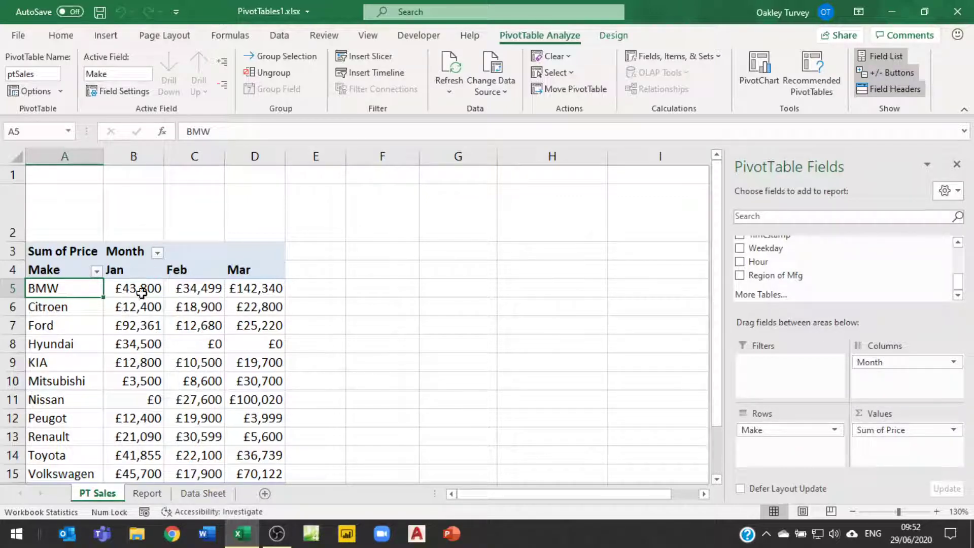
click(760, 68)
mouse_move(471, 221)
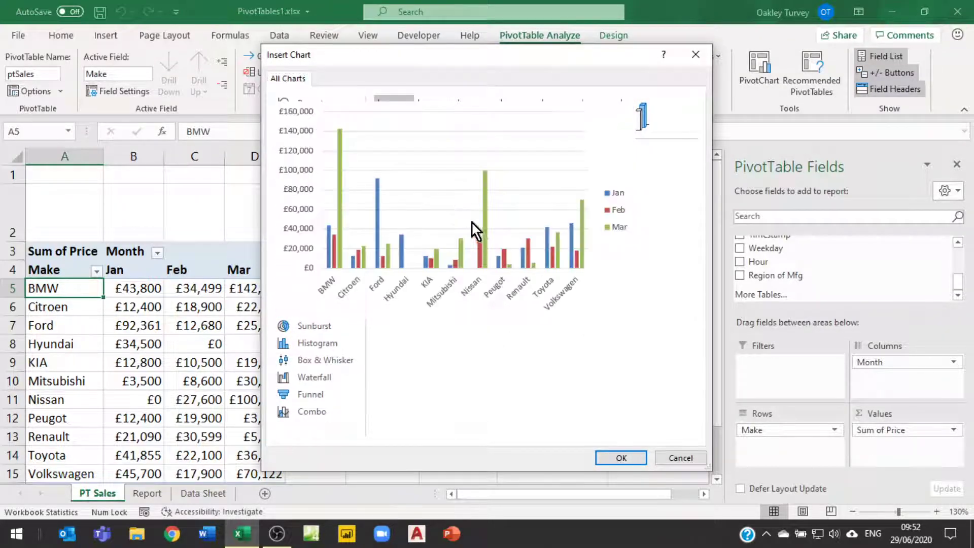
click(623, 458)
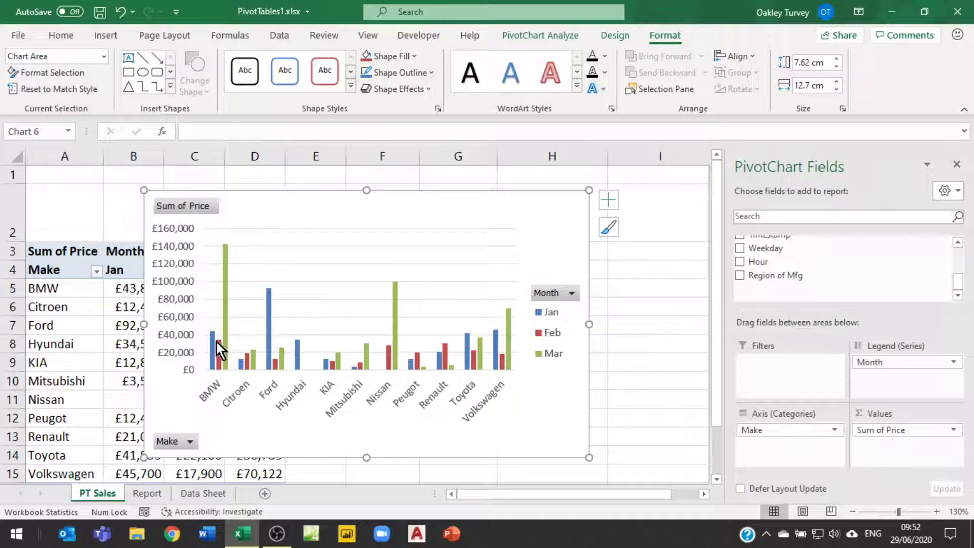
mouse_move(227, 348)
click(540, 35)
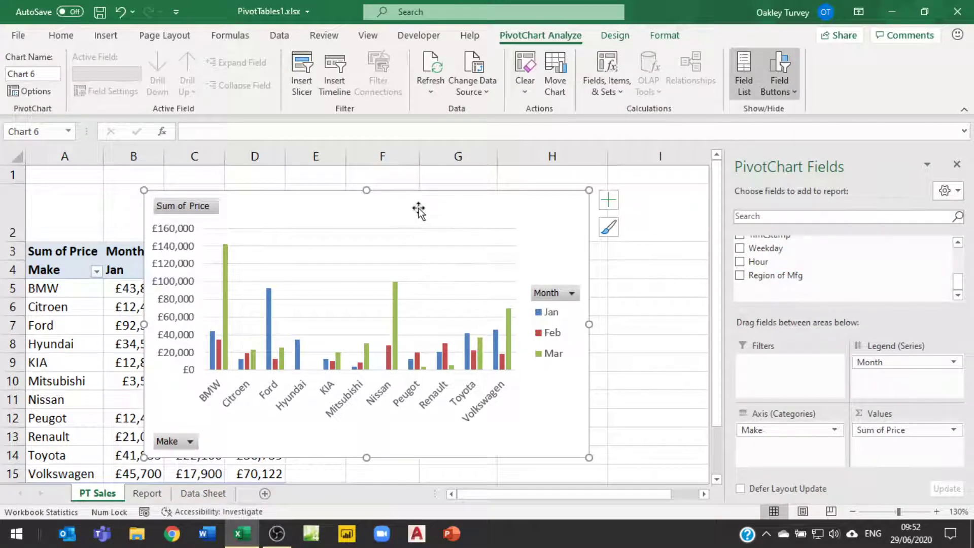
drag(426, 209, 525, 191)
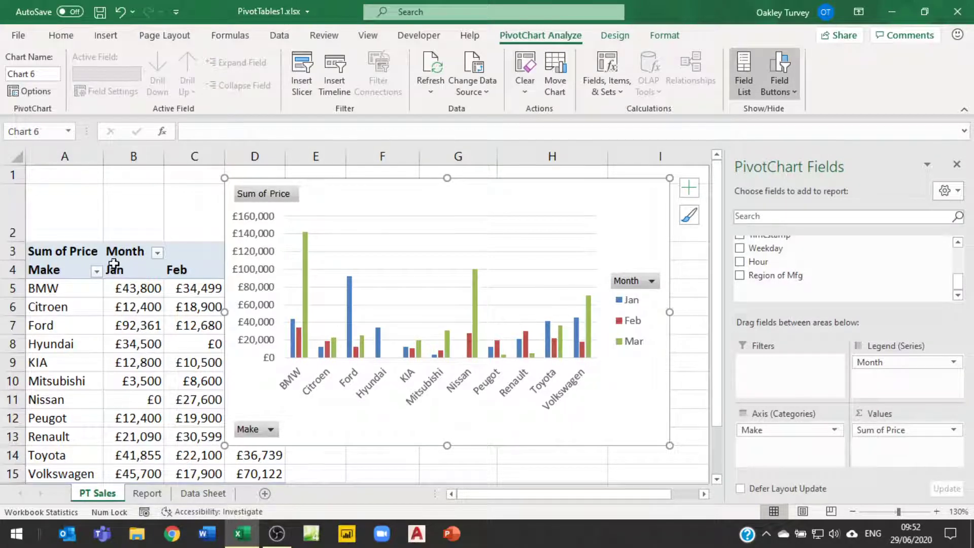
Swap the chart's fields so Month is on the axis and Make is in the legend, and widen the chart
click(50, 251)
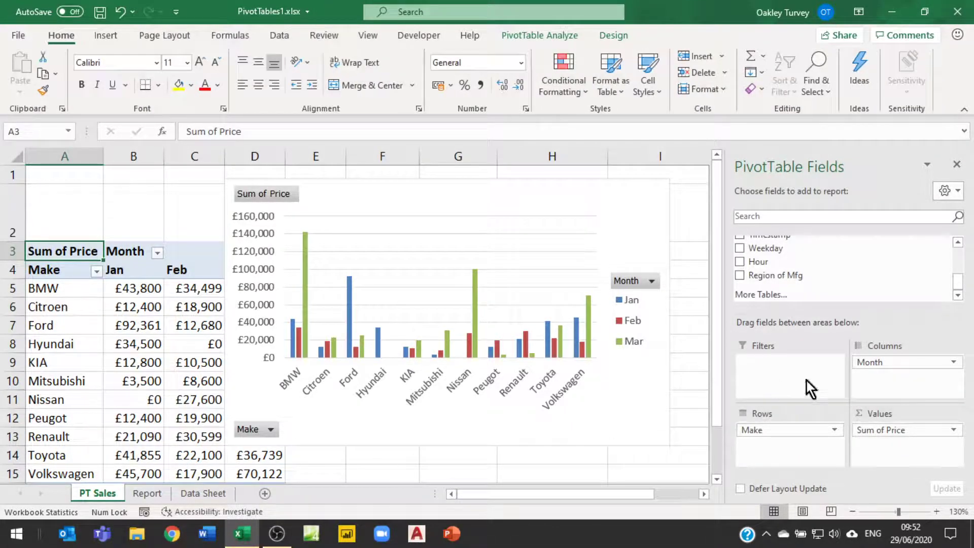
click(418, 198)
drag(903, 364, 885, 387)
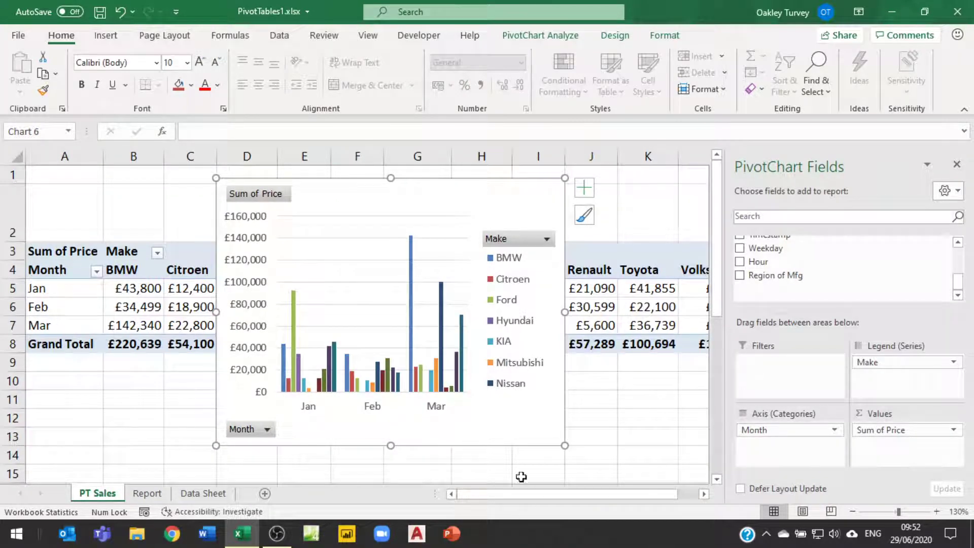
drag(565, 310, 678, 312)
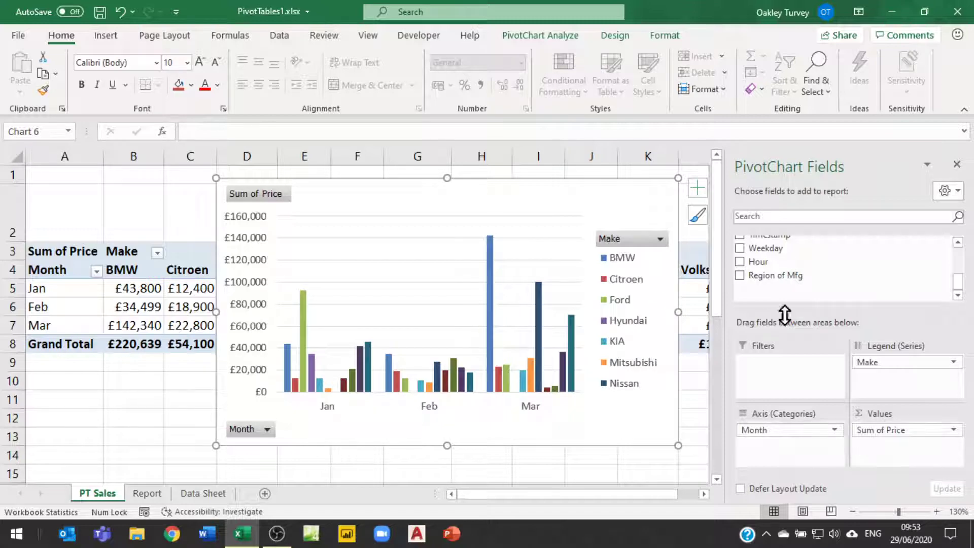
Swap Make and Month between the chart's axis and legend and back again, ending with Month on the axis
drag(789, 430, 897, 378)
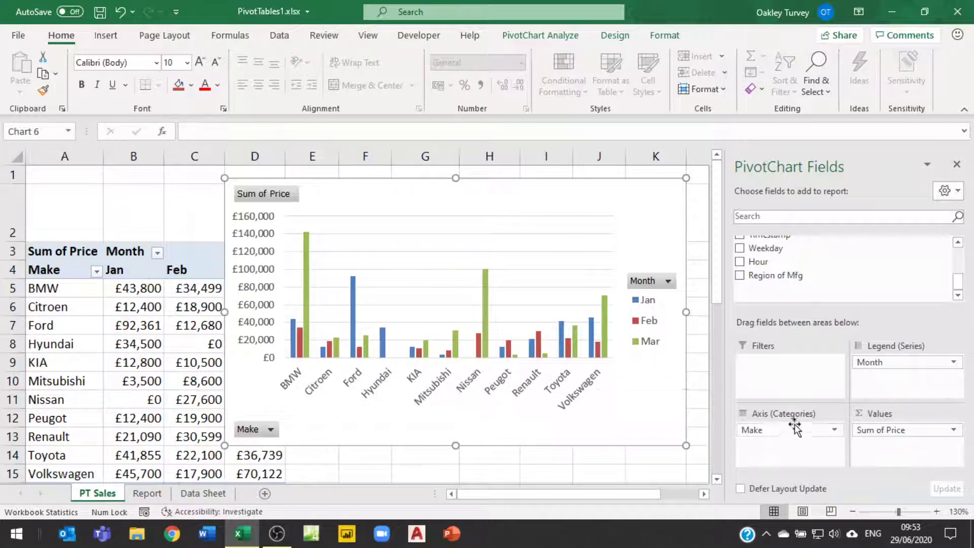
drag(878, 362, 791, 447)
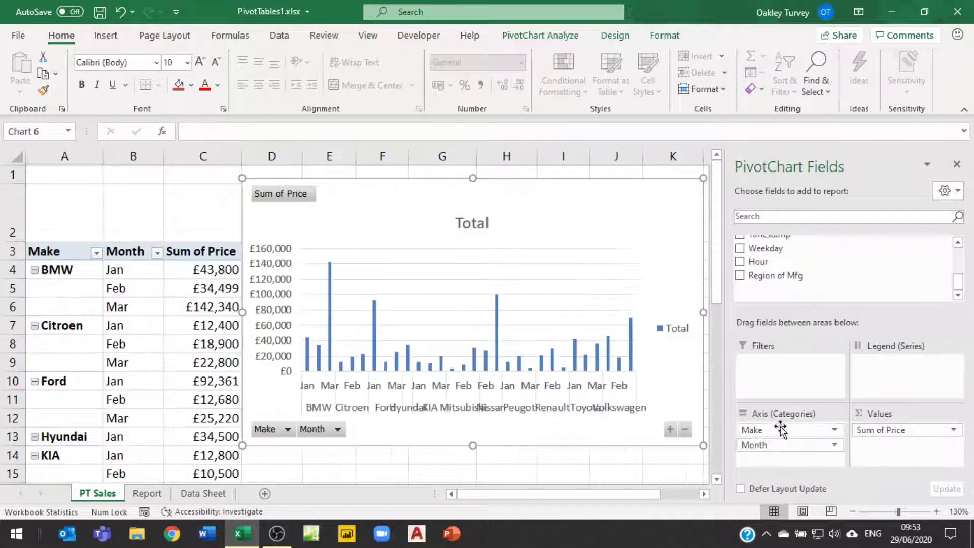
drag(882, 385, 883, 387)
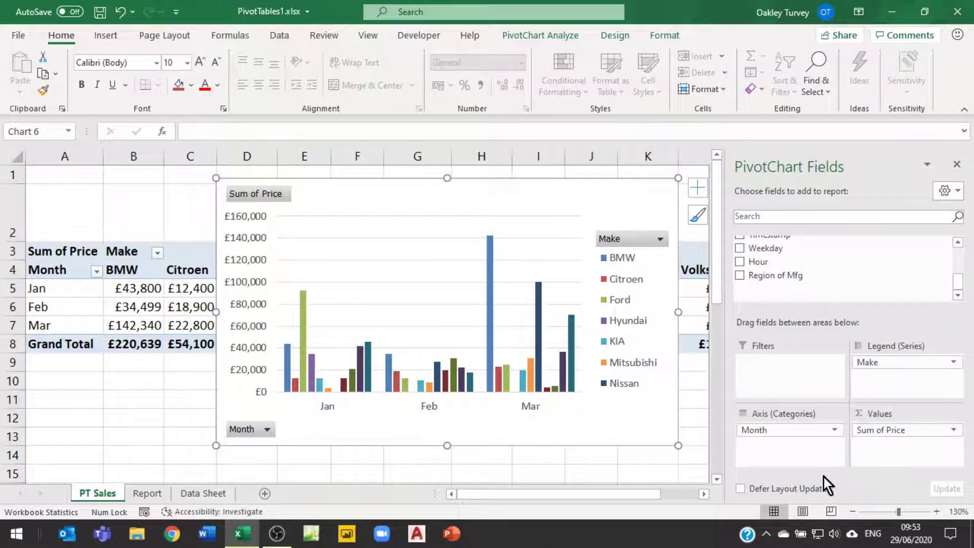
Highlight the chart's BMW series, and reposition the chart over columns B to H, starting at row 1
click(287, 356)
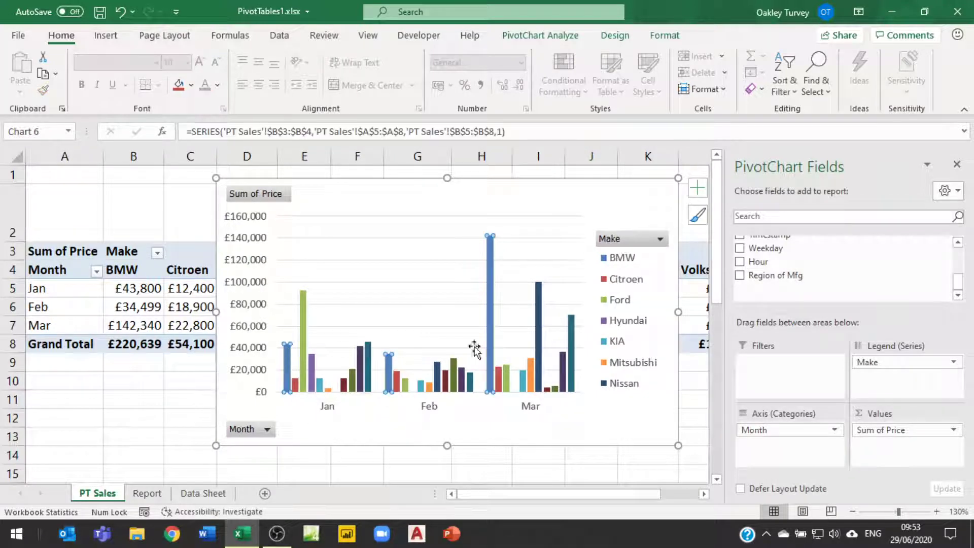
drag(501, 191, 310, 200)
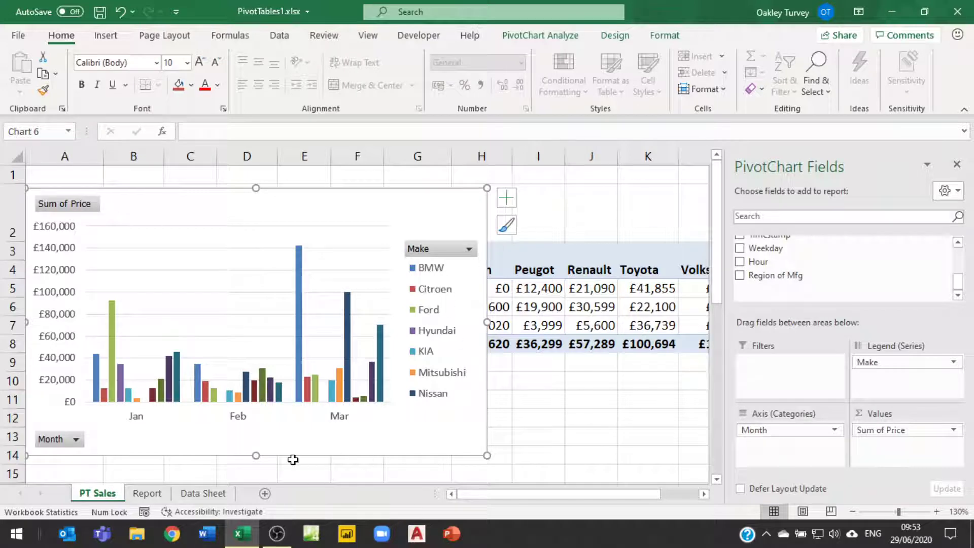
drag(338, 192, 400, 170)
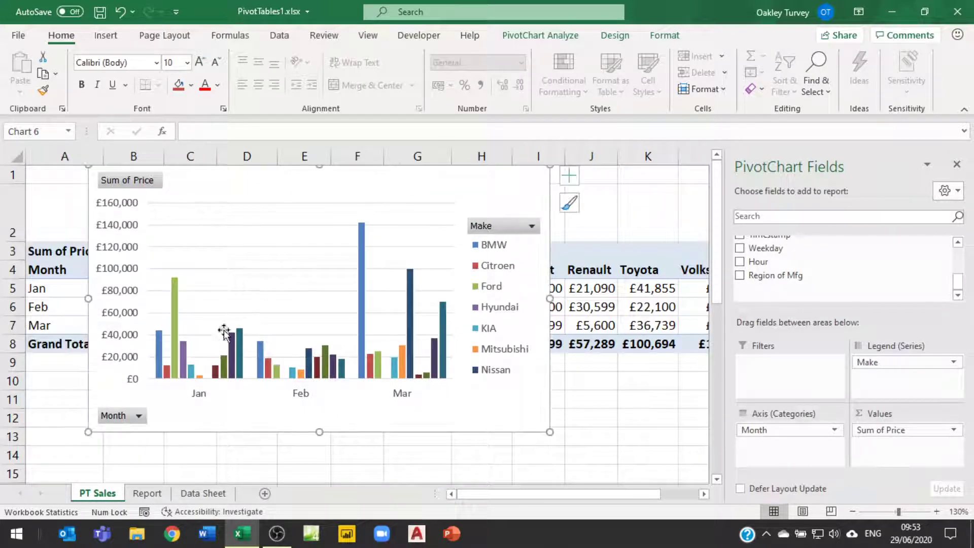
Add a Linear Forecast trendline to the chart's BMW series
click(160, 345)
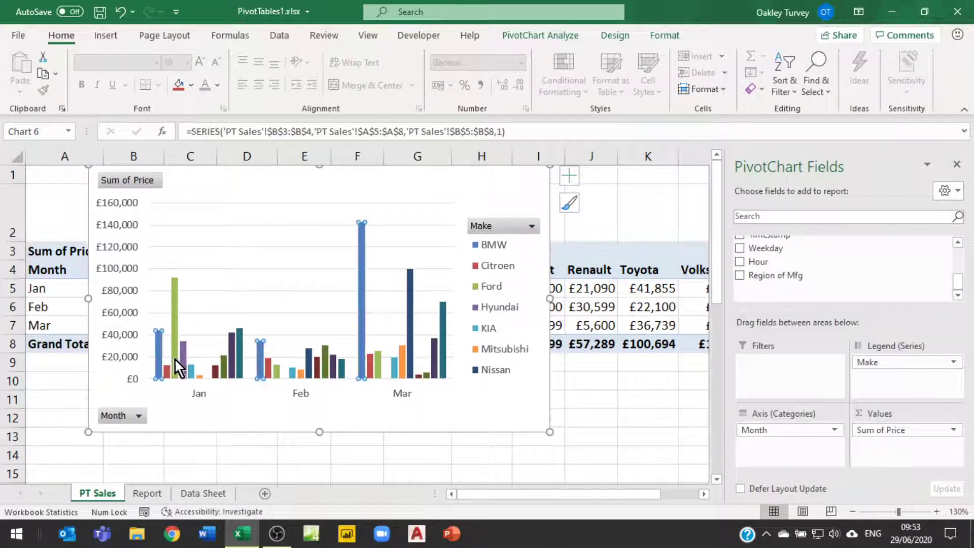
click(546, 33)
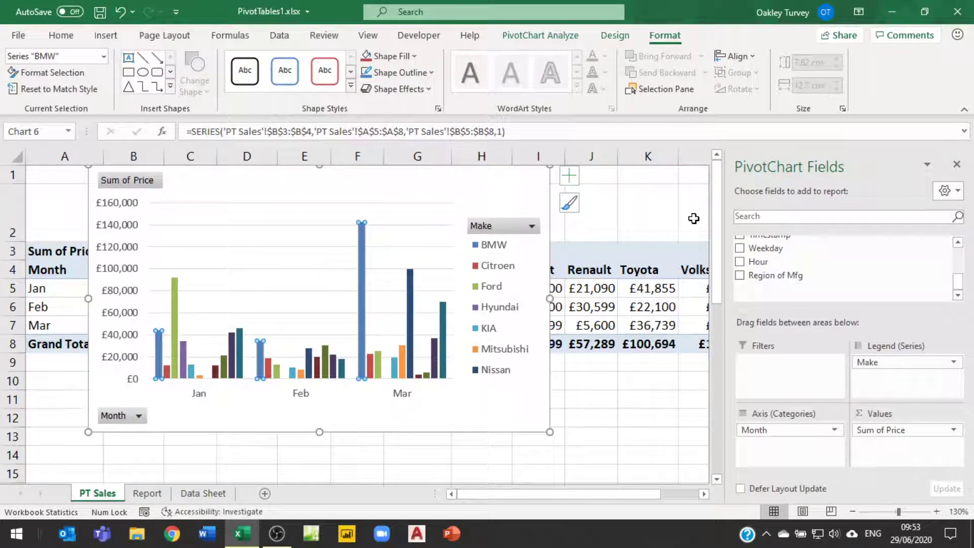
click(617, 37)
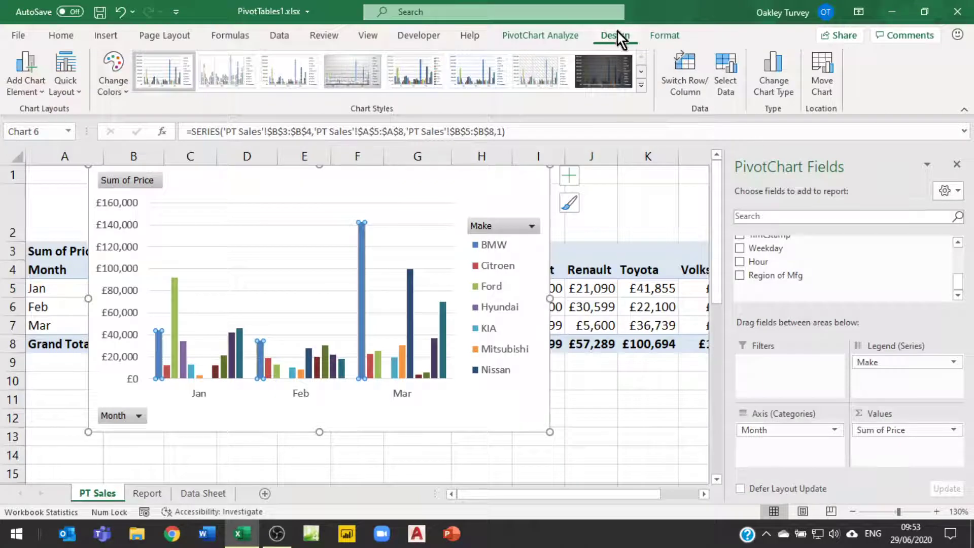
click(41, 97)
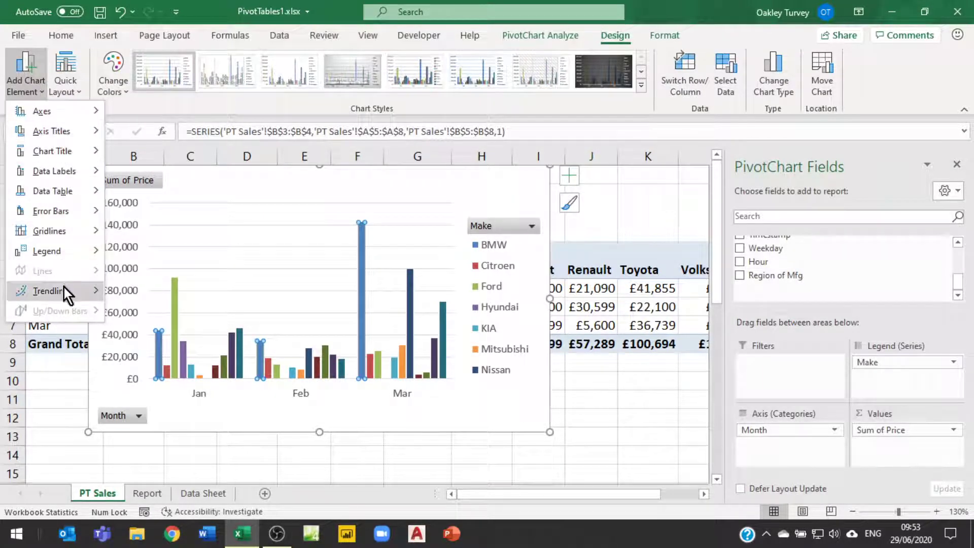
mouse_move(63, 291)
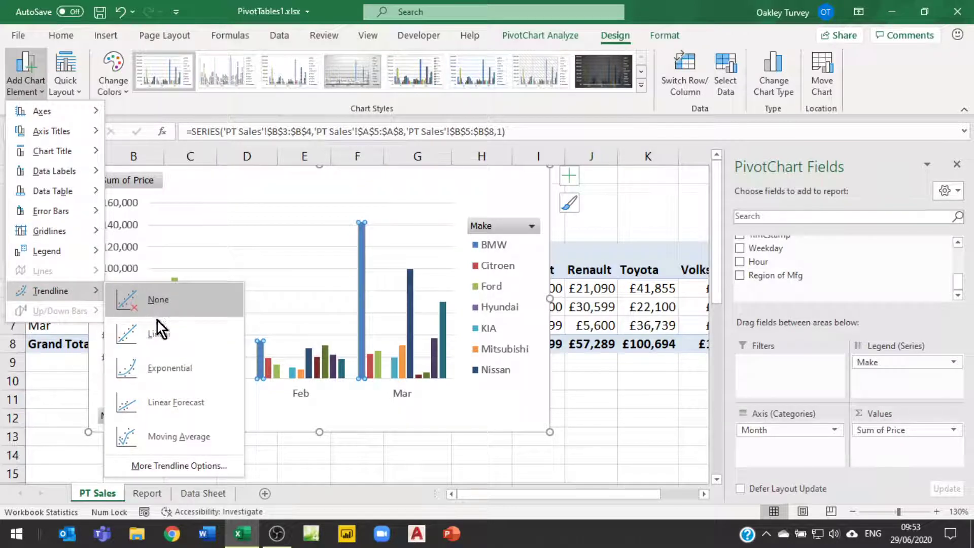
click(178, 404)
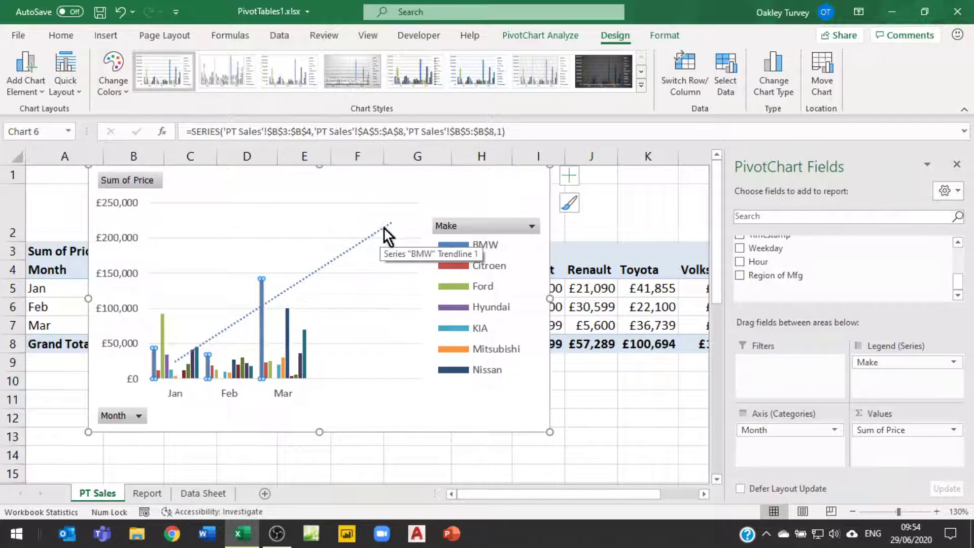
Delete the BMW trendline, and swap the chart's fields so Make is on the axis and Month is in the legend
click(355, 247)
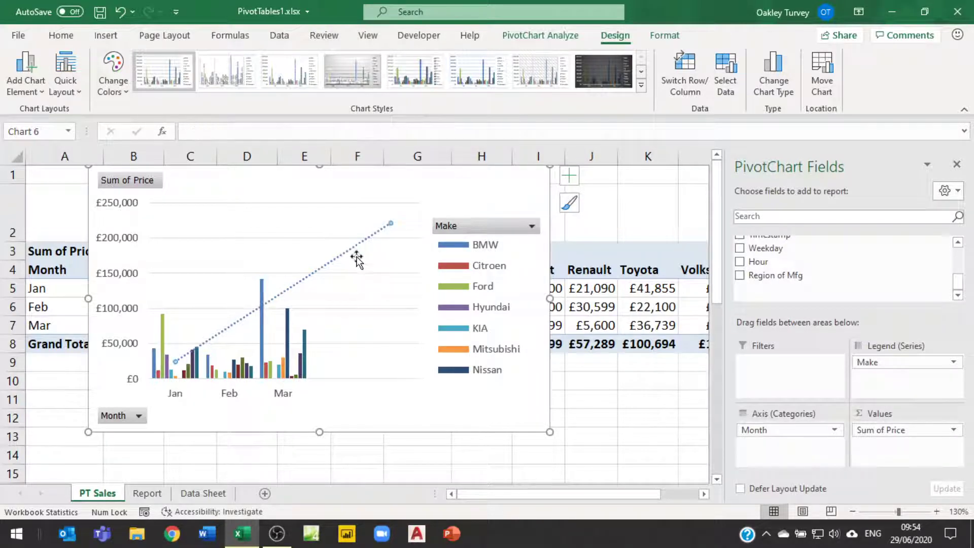
key(Delete)
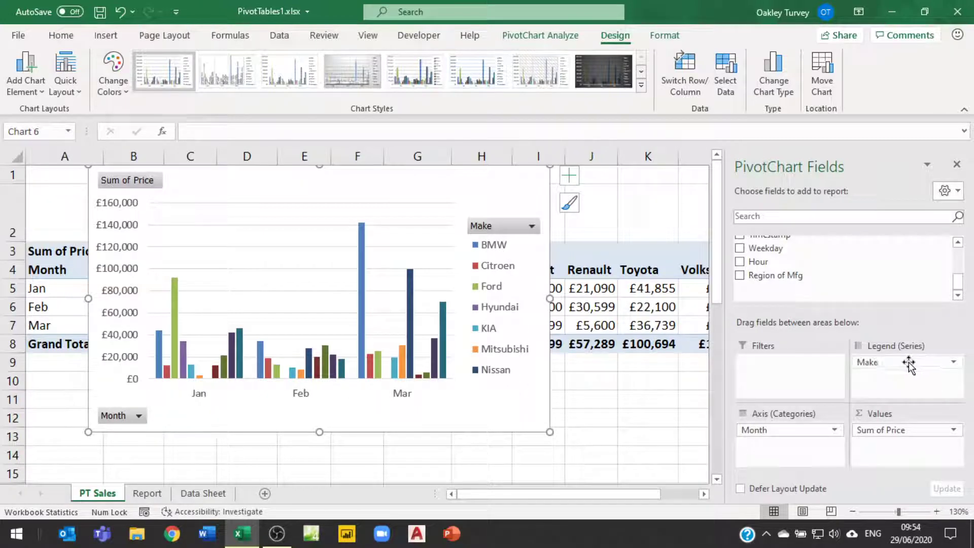
drag(937, 366, 901, 380)
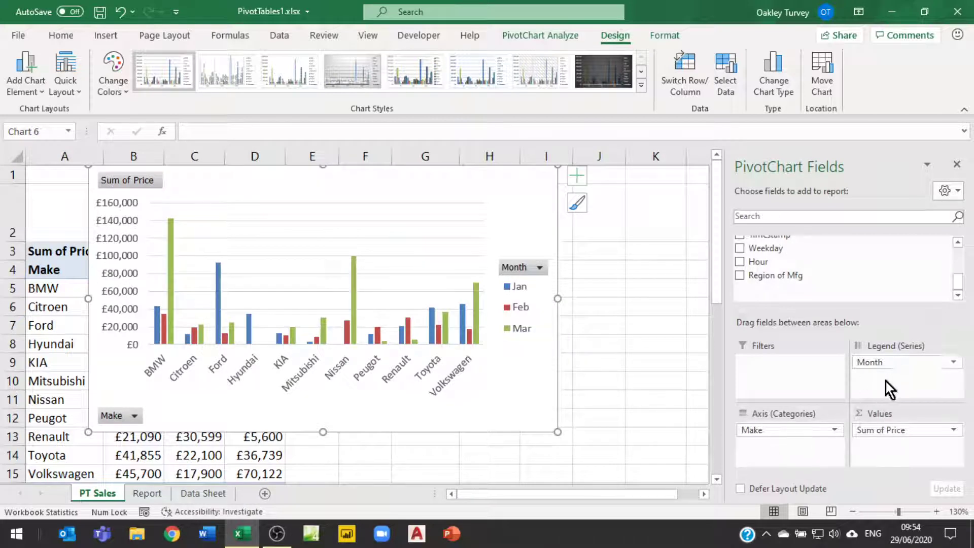
Highlight the chart's Jan series, and delete the whole PivotChart from the PT Sales sheet
click(157, 336)
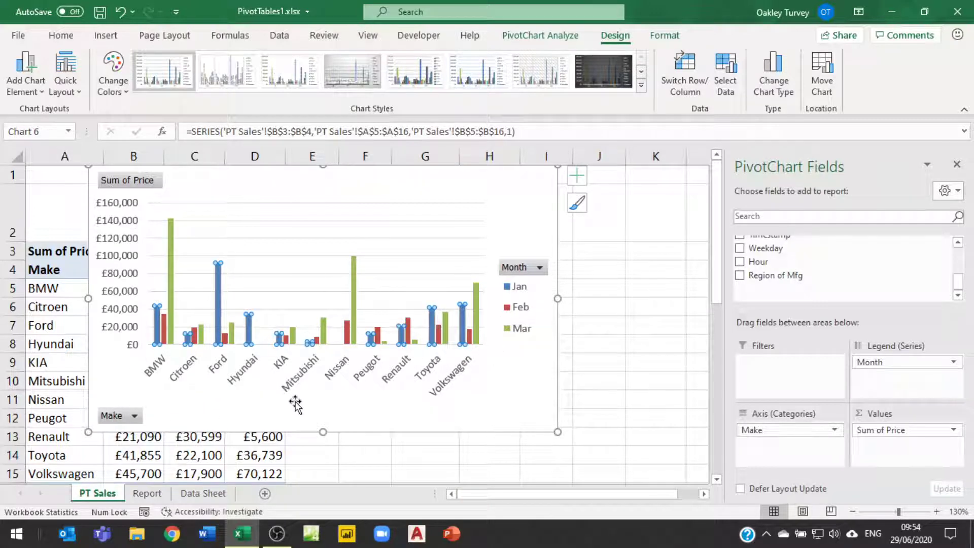
click(515, 404)
key(Delete)
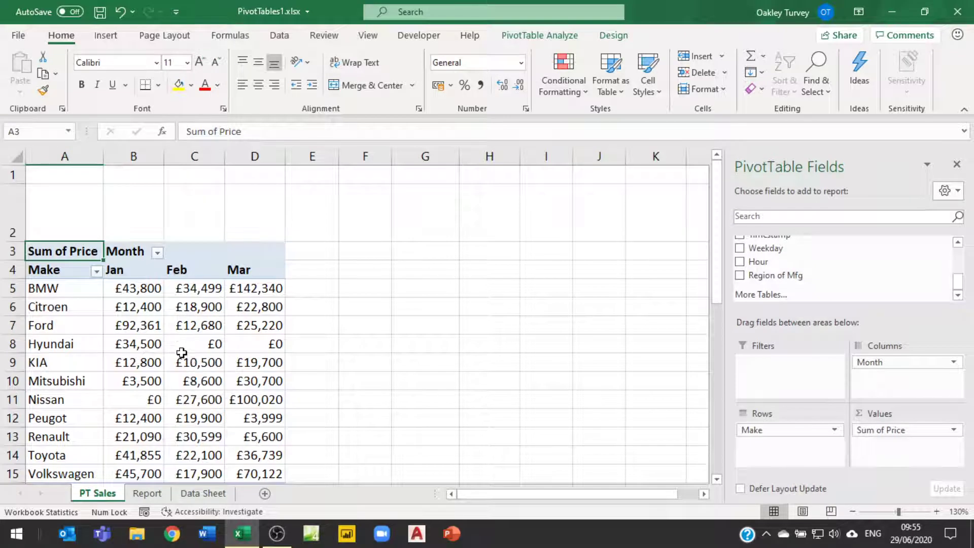
Insert a PivotChart from the Data Sheet's fSales table on a new worksheet, without adding the data to the Data Model
mouse_move(190, 357)
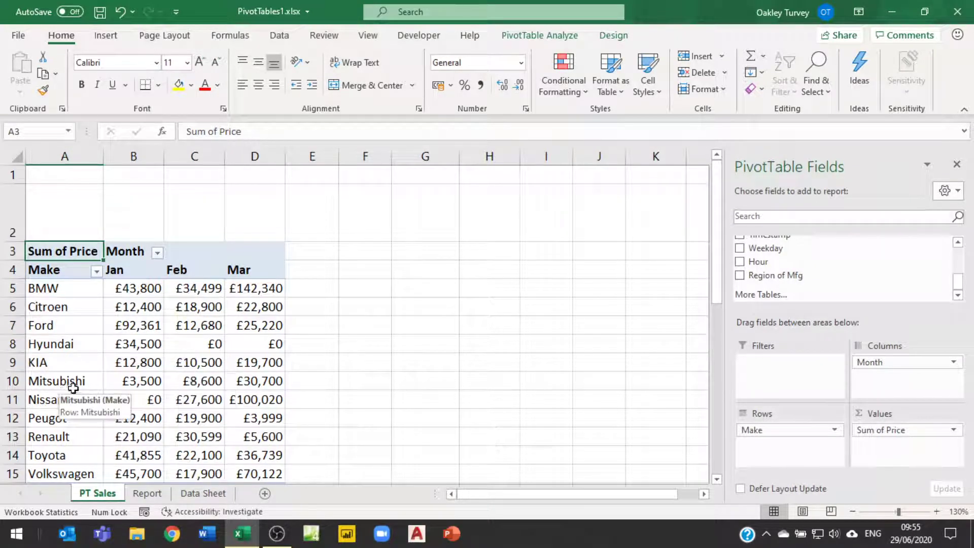
click(207, 492)
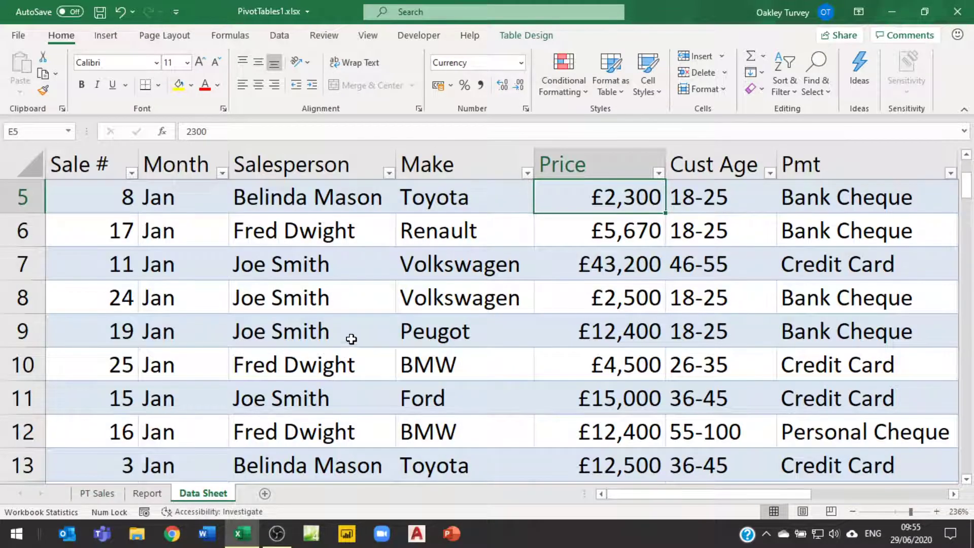
scroll(350, 337, up, 2)
click(193, 367)
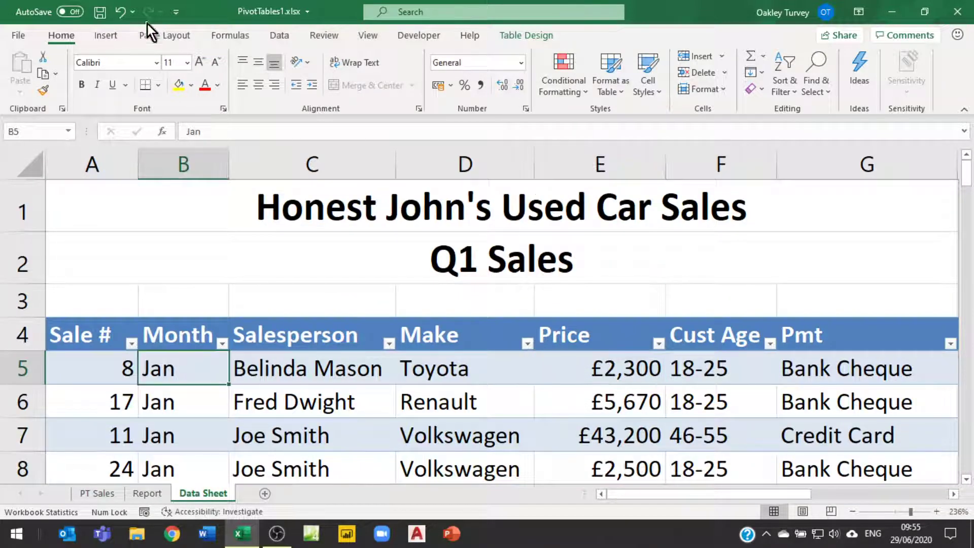
click(111, 34)
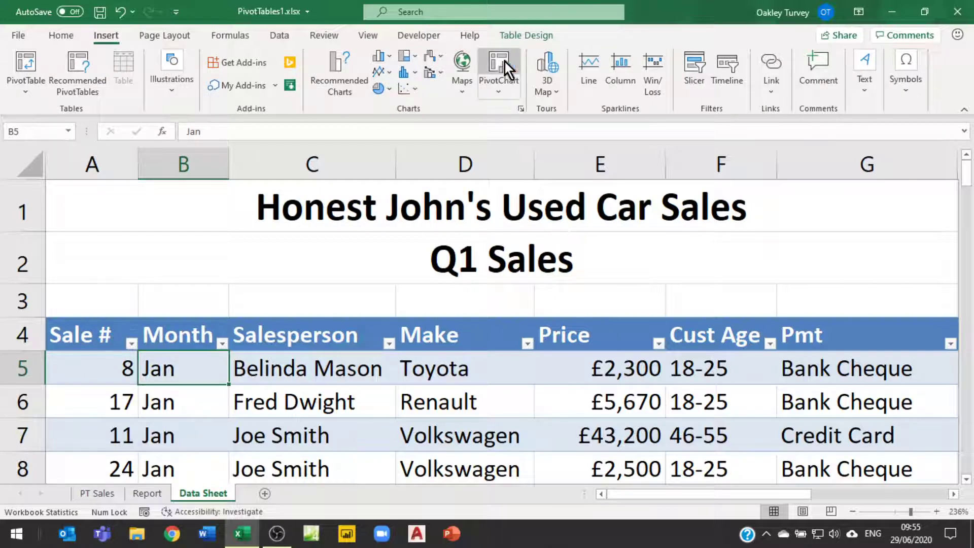
click(497, 90)
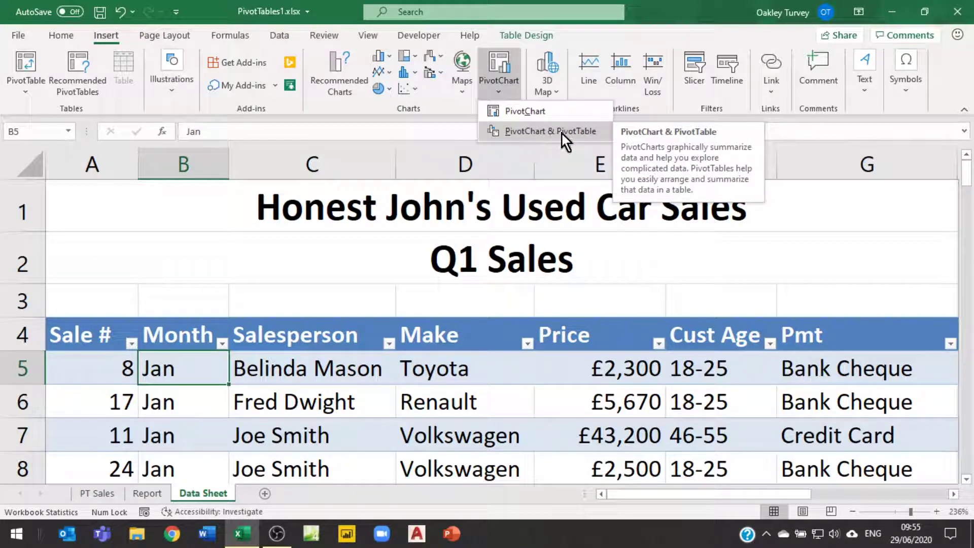
click(523, 114)
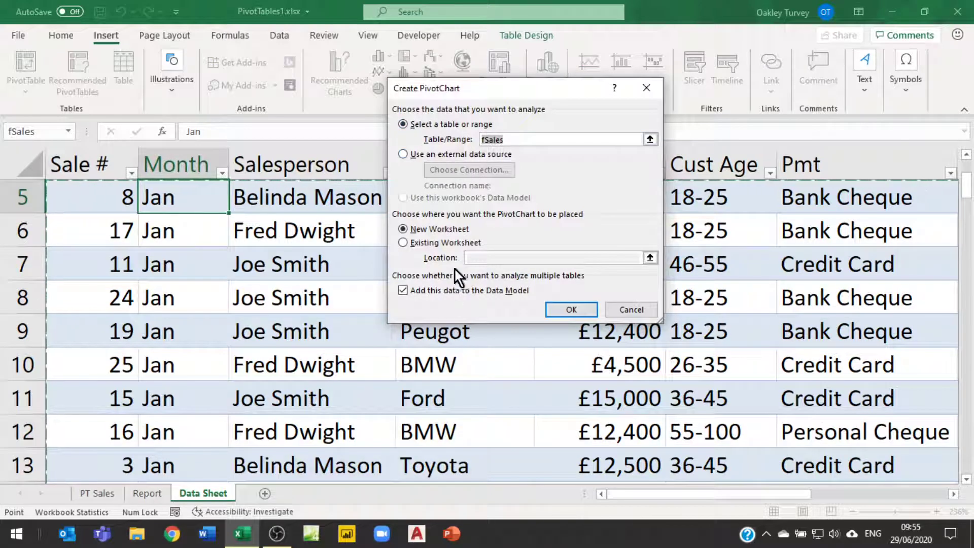
click(404, 290)
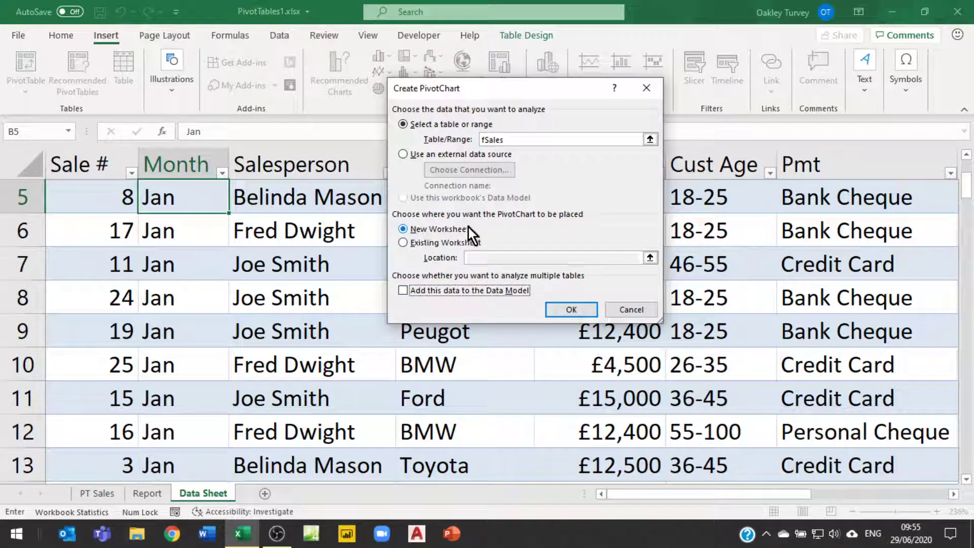
click(568, 311)
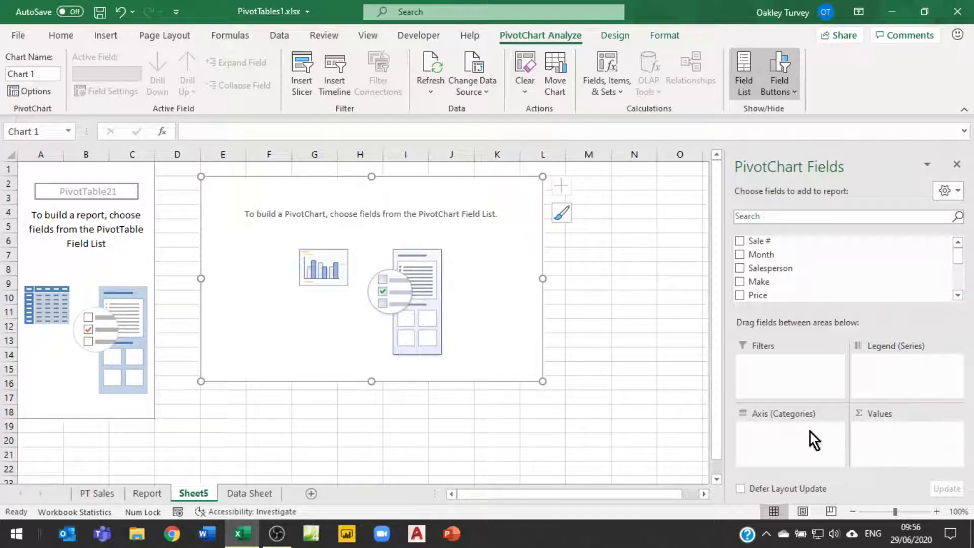
Build the PivotChart with Make on the axis, Salesperson in the legend and Sum of Price as values
click(32, 172)
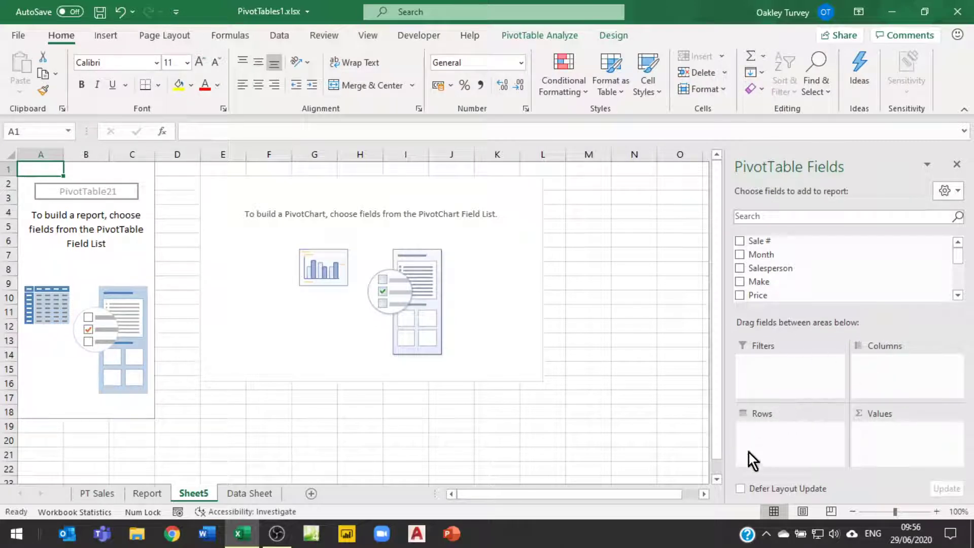
click(249, 190)
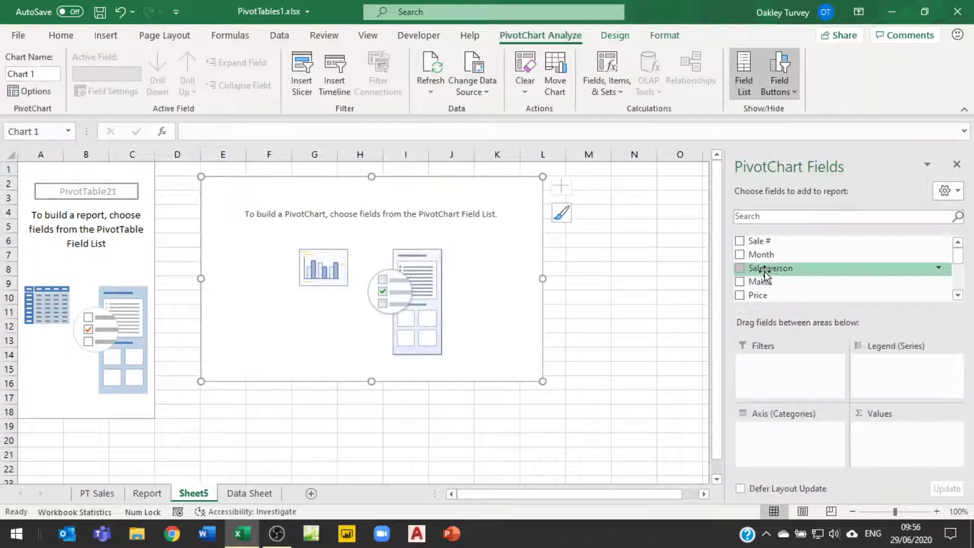
drag(765, 272, 807, 439)
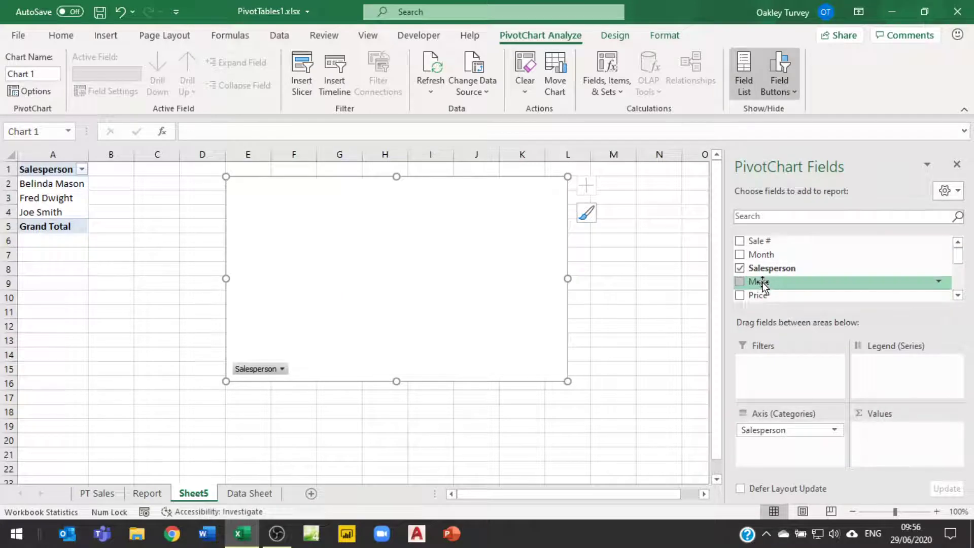
drag(763, 284, 893, 391)
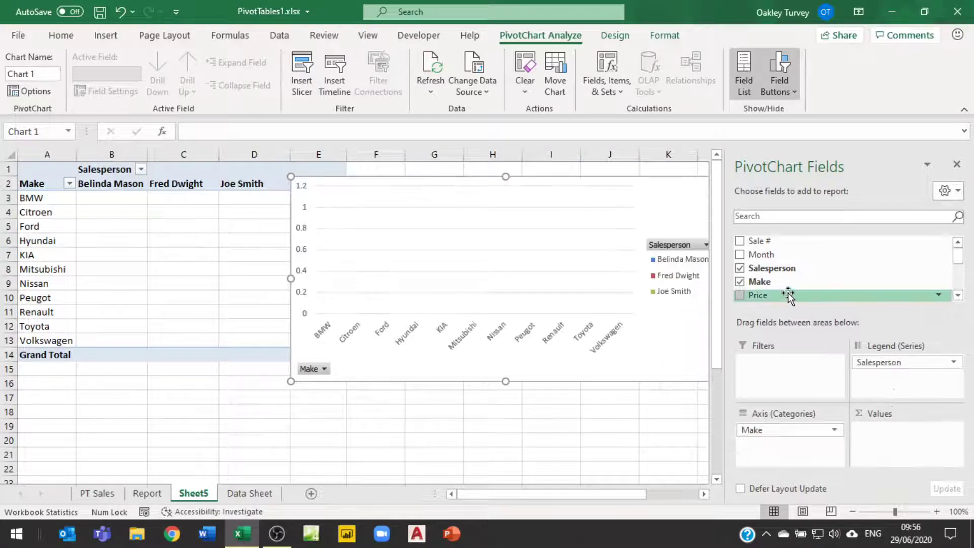
drag(756, 298, 906, 454)
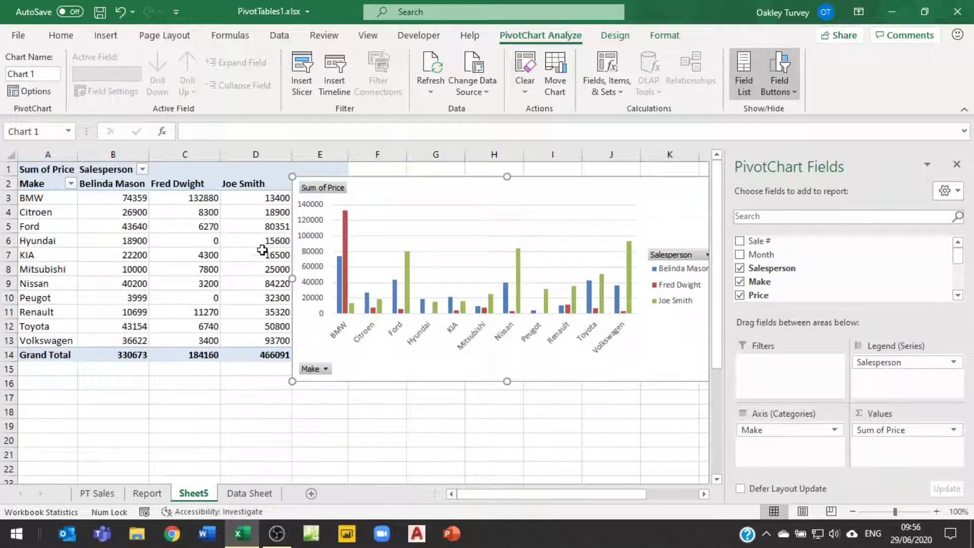
Reposition the PivotChart over its pivot table, starting at cell A1, and enlarge it to cover columns A to G down to row 15
drag(544, 190, 147, 191)
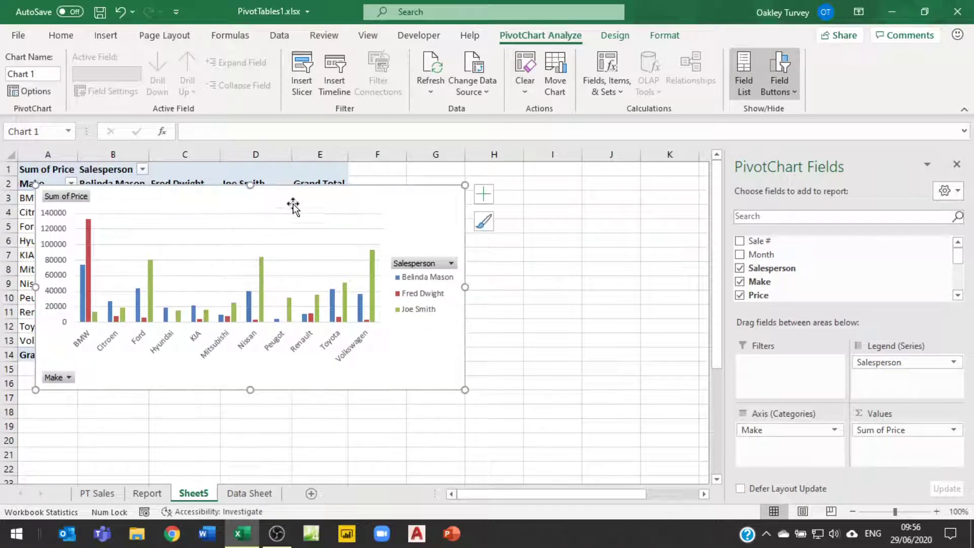
drag(294, 207, 290, 155)
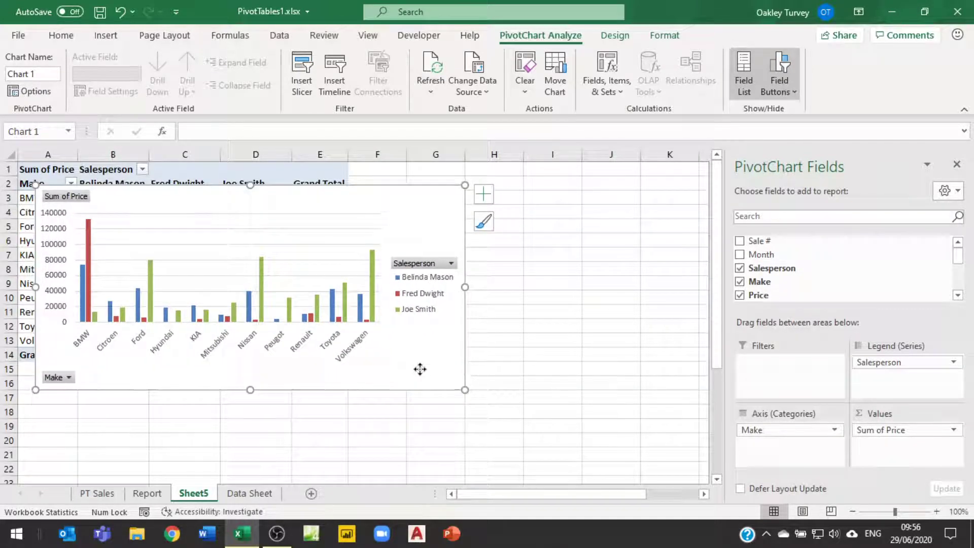
drag(419, 367, 408, 337)
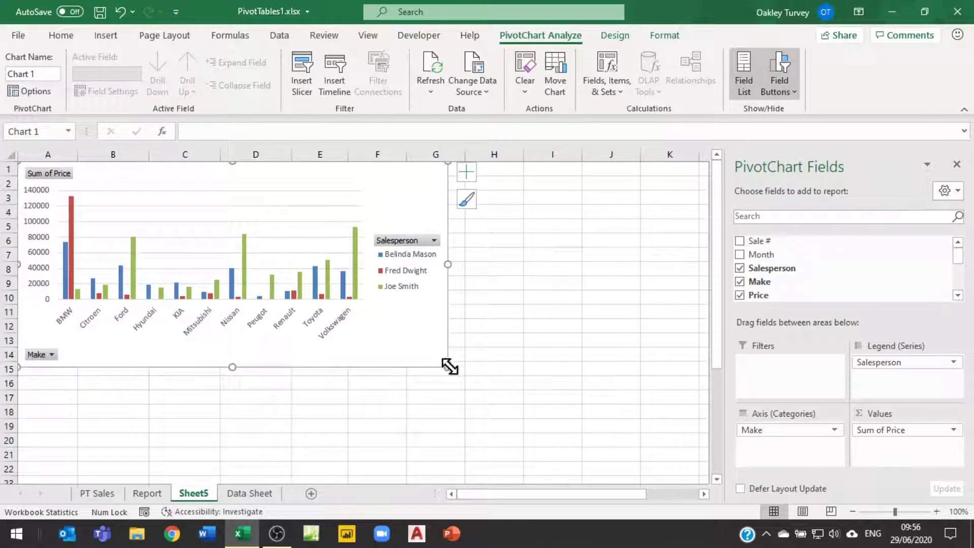
drag(448, 366, 465, 375)
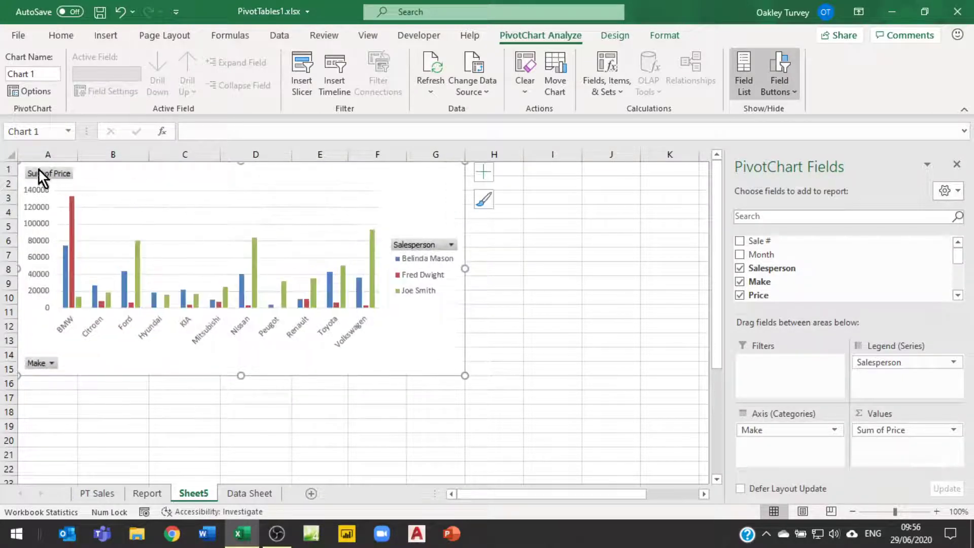
Delete the PivotChart, and permanently delete Sheet5 from the workbook
click(554, 327)
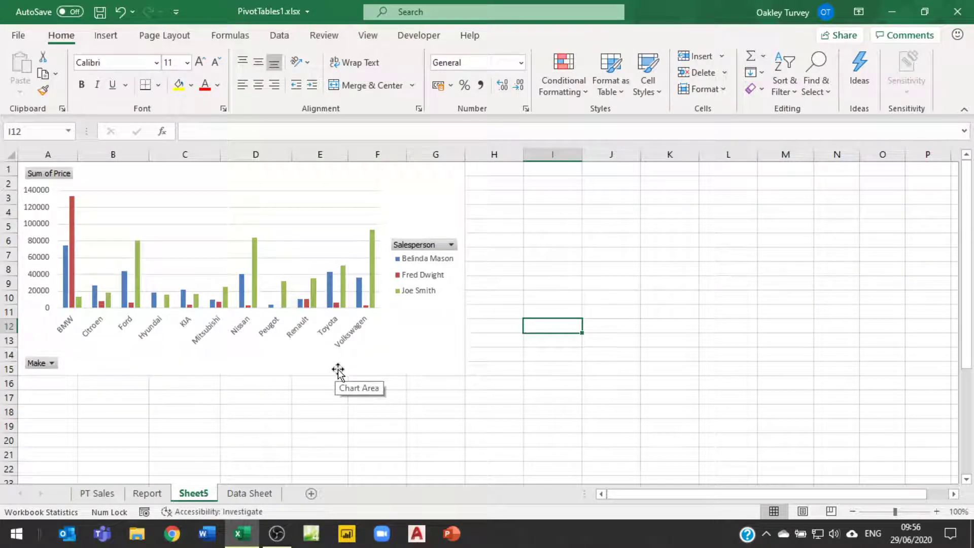
click(435, 337)
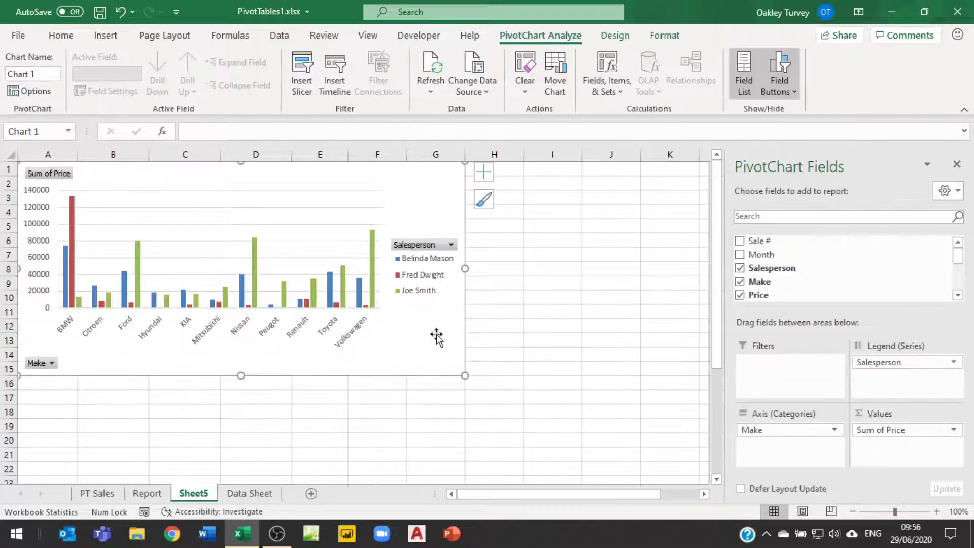
key(Delete)
right_click(196, 490)
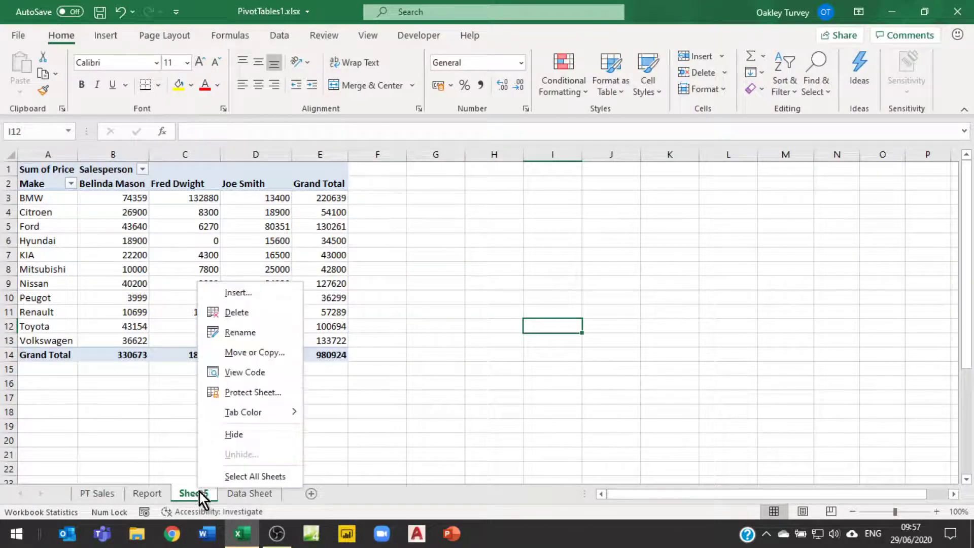
click(241, 313)
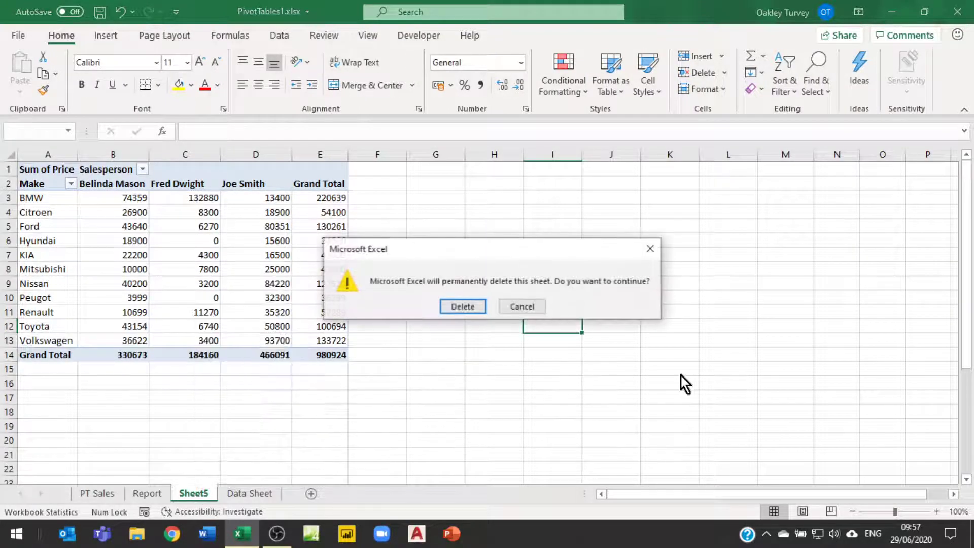
click(462, 306)
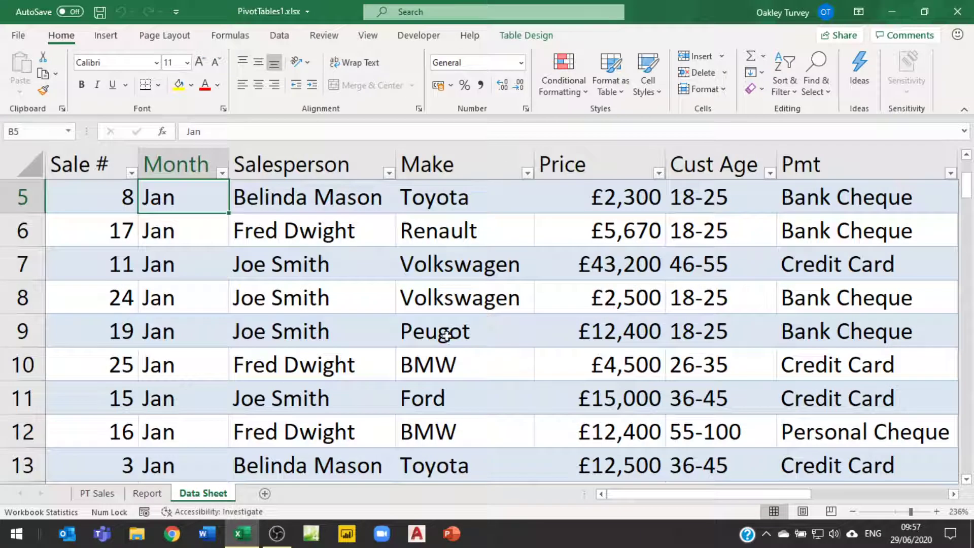
Return to the PT Sales sheet and display the analysis tools for its pivot table
click(85, 494)
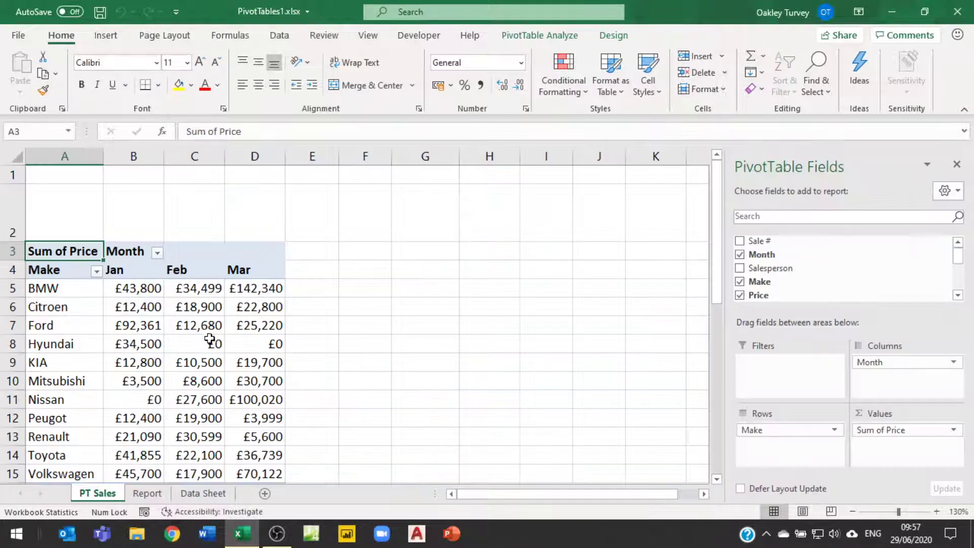
click(177, 344)
click(540, 35)
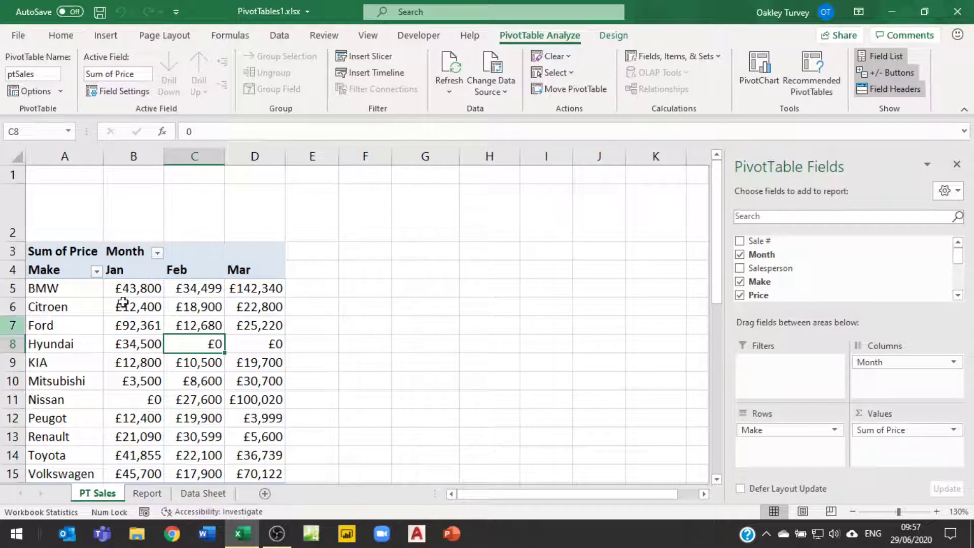
mouse_move(135, 353)
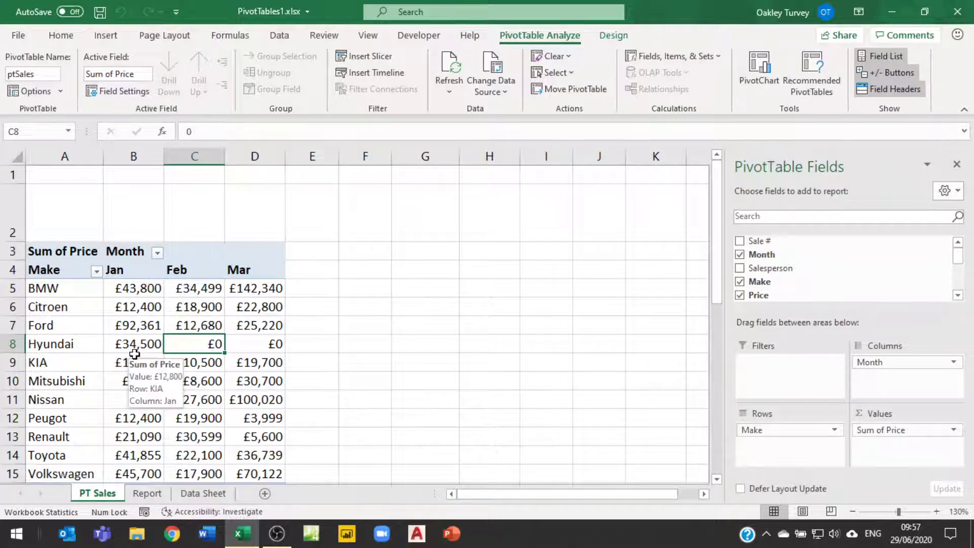
Open the Recommended PivotTables for the Data Sheet's sales table and preview Sum of Price by Cust Age
click(204, 495)
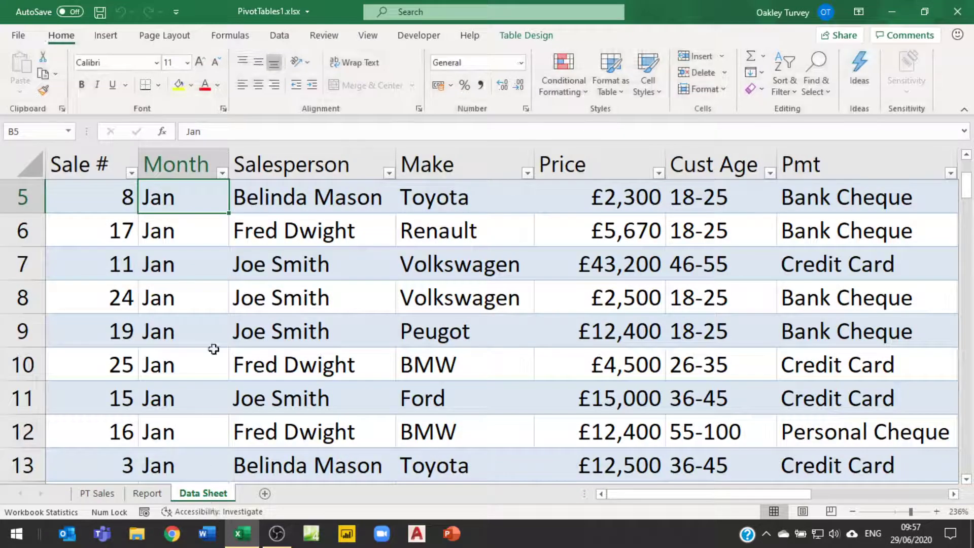
click(205, 254)
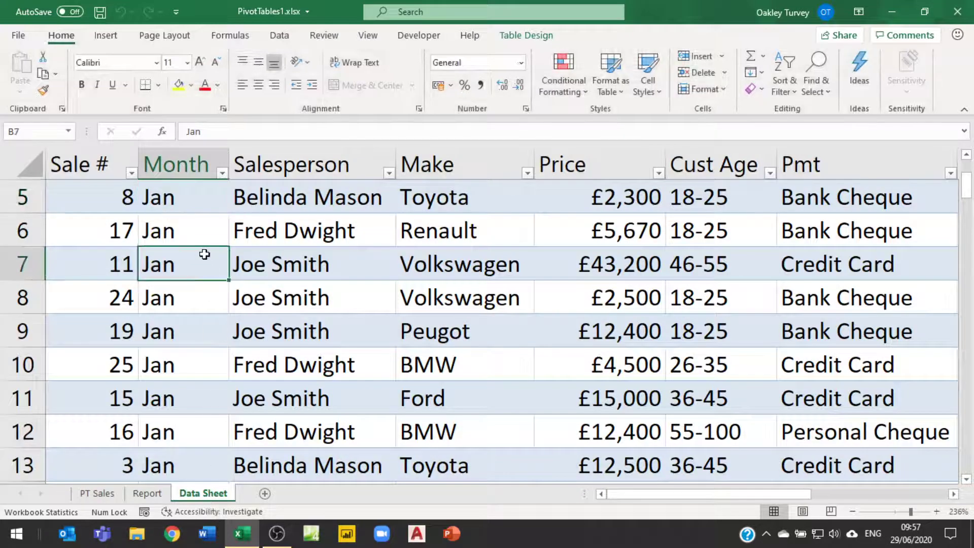
click(111, 37)
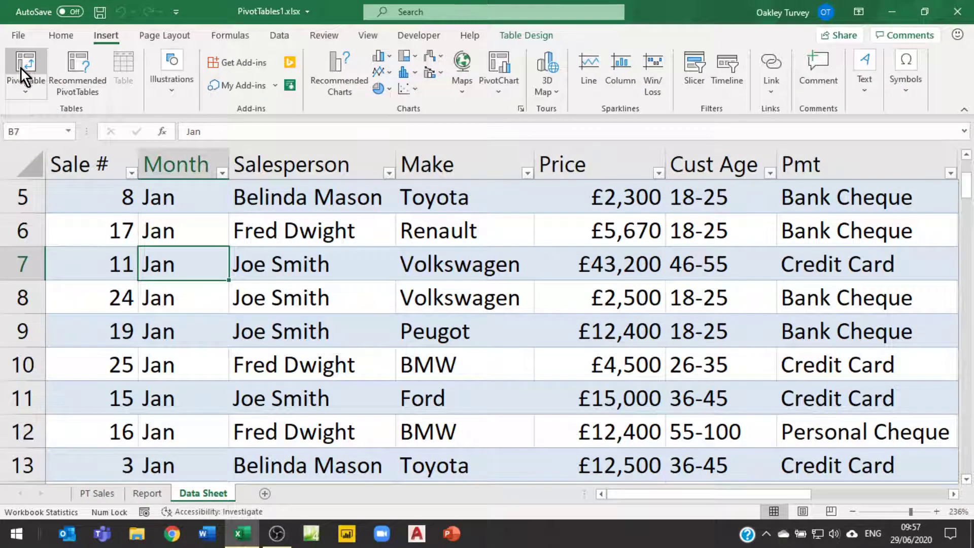
click(80, 68)
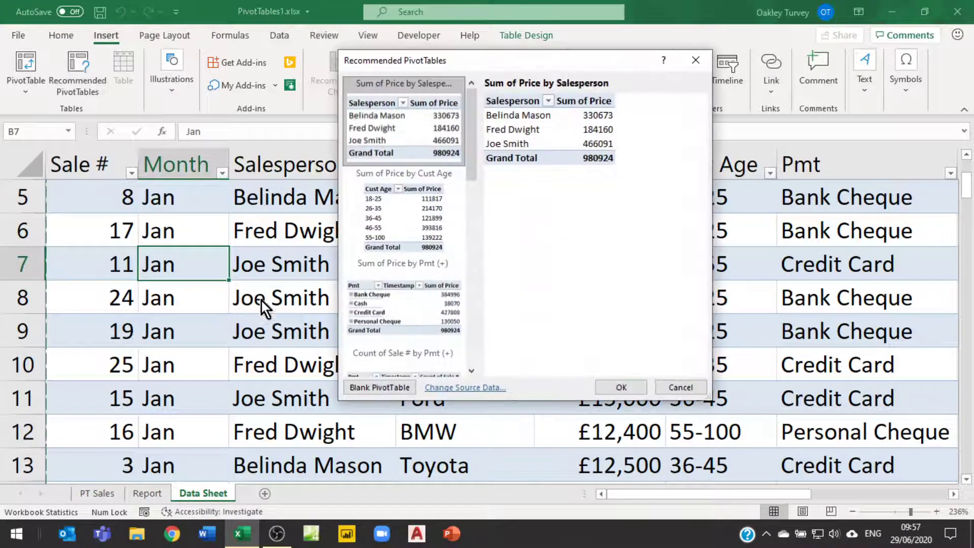
drag(474, 129, 524, 181)
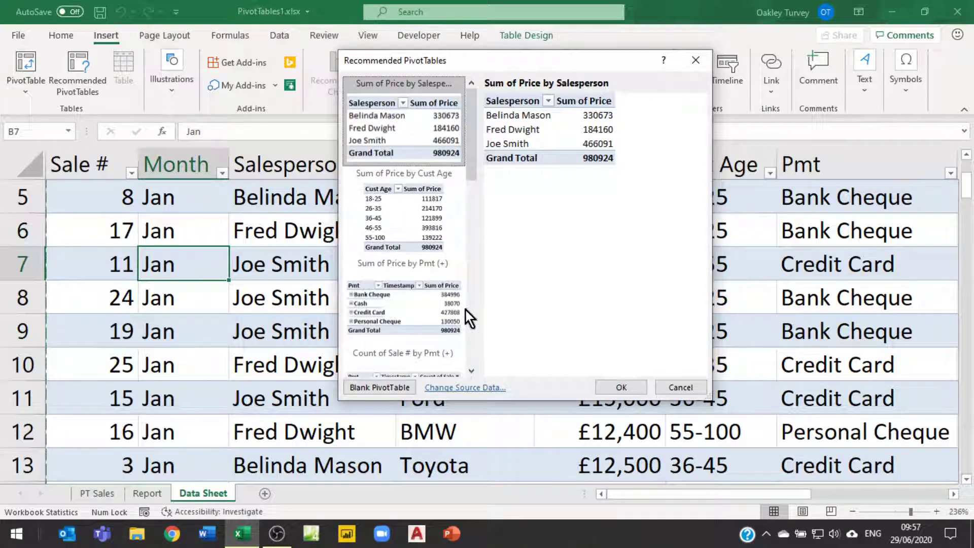
mouse_move(470, 139)
mouse_down()
mouse_move(470, 147)
mouse_move(472, 133)
mouse_up()
click(398, 208)
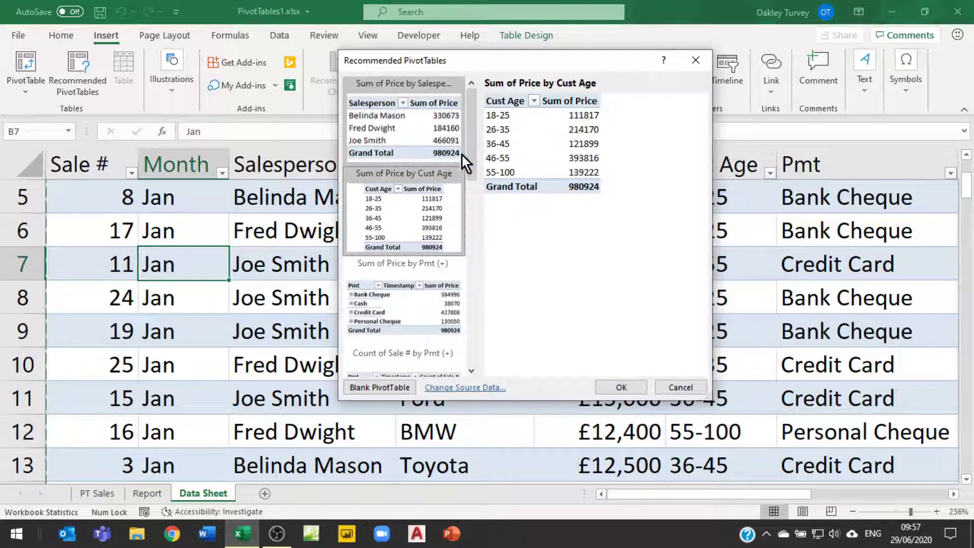
Preview the recommended Count of Sale # by Salesperson pivot table and browse the further recommendations
drag(470, 153, 473, 183)
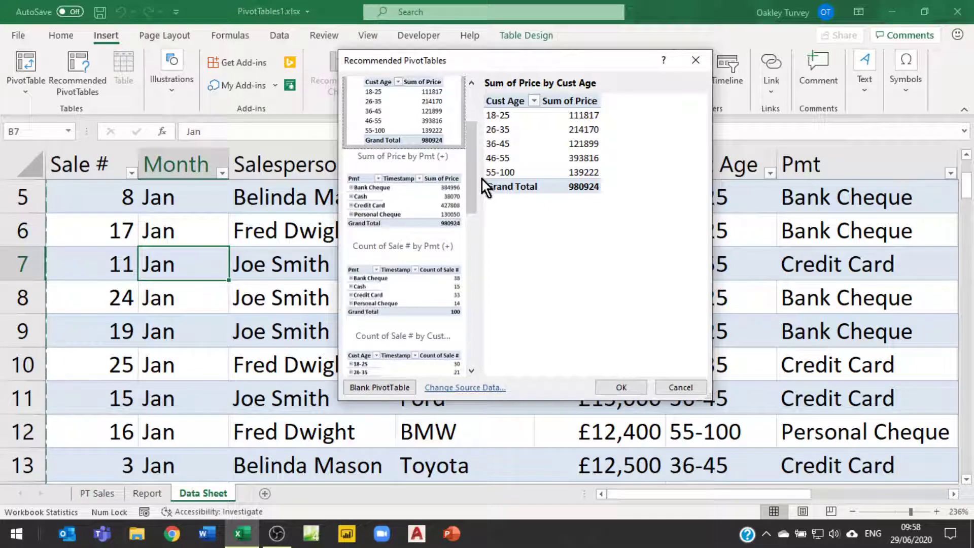
drag(474, 179, 476, 253)
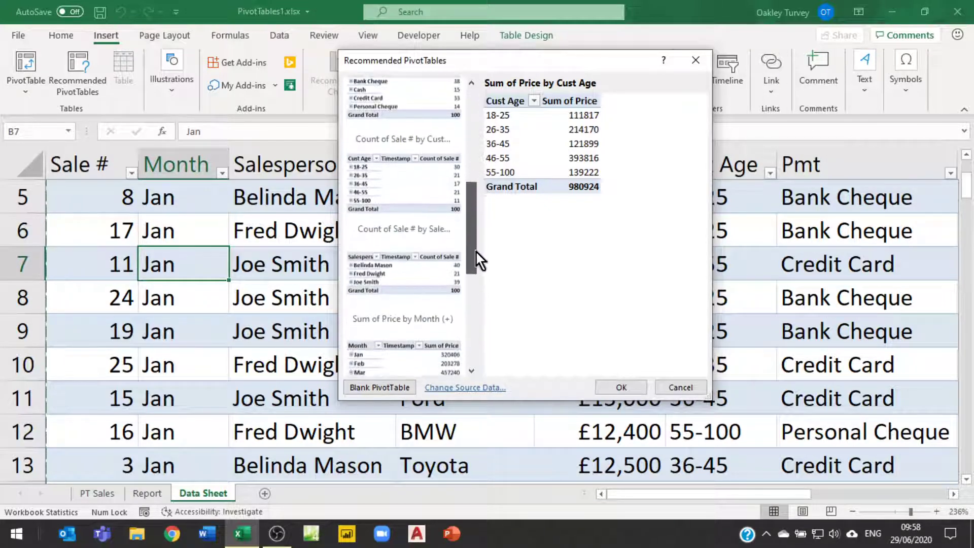
click(378, 275)
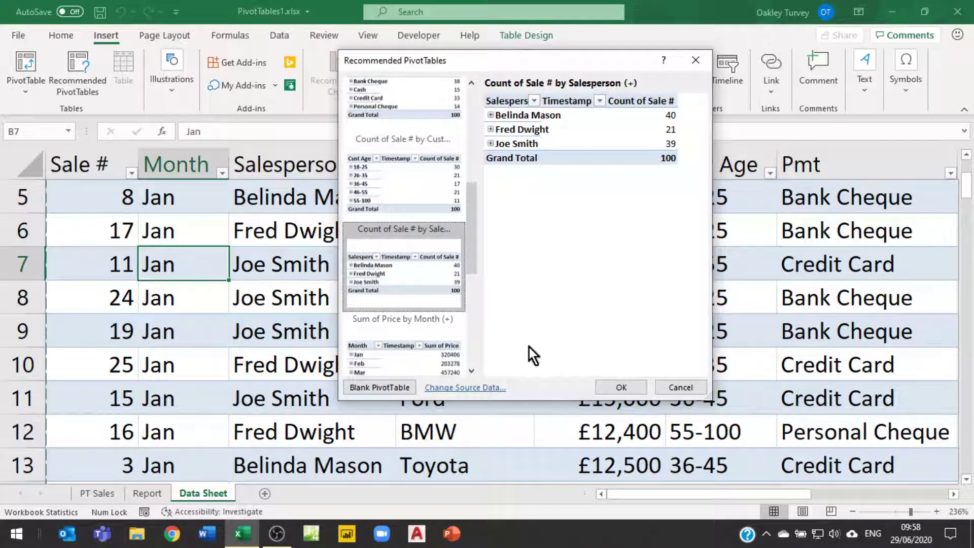
drag(469, 236, 479, 281)
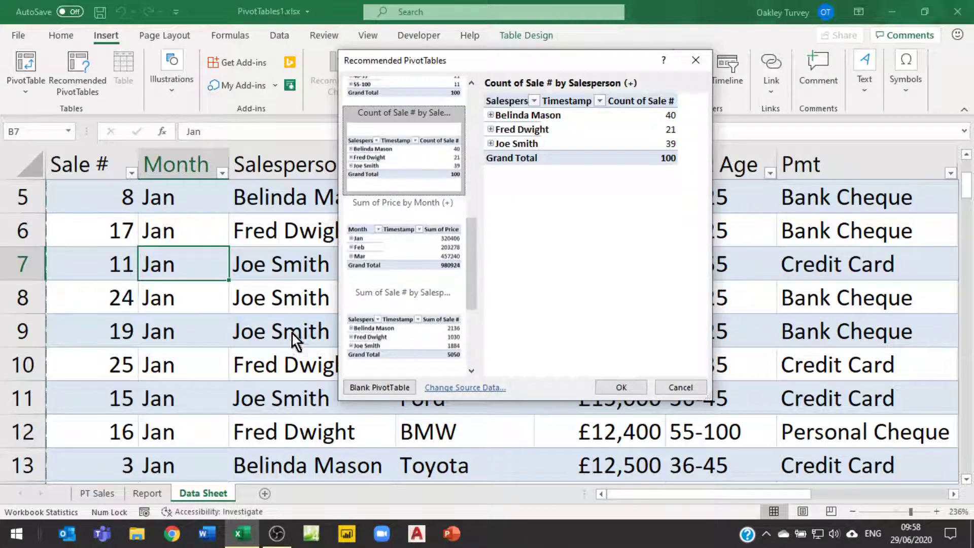
Preview the recommended Sum of Sale # by Salesperson pivot table and close the recommendations without inserting one
click(389, 343)
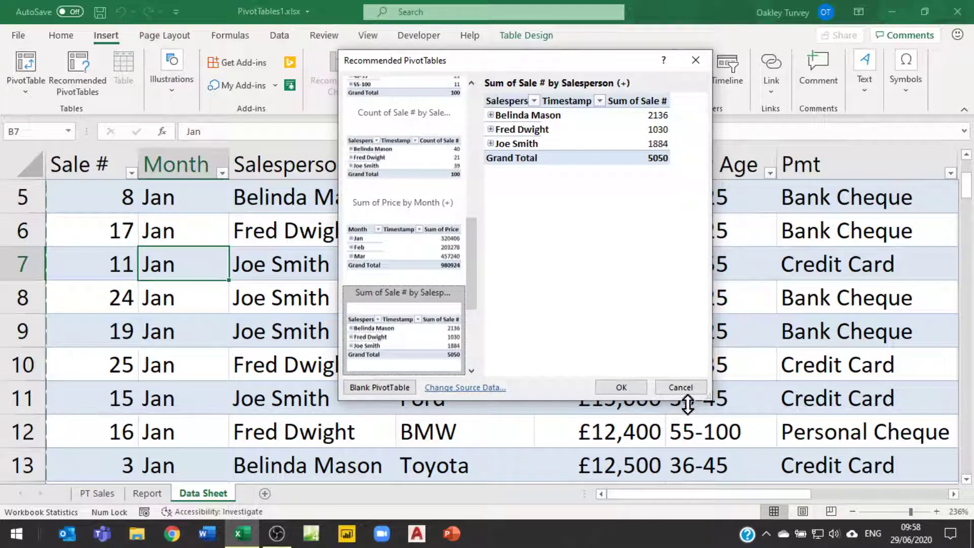
click(680, 387)
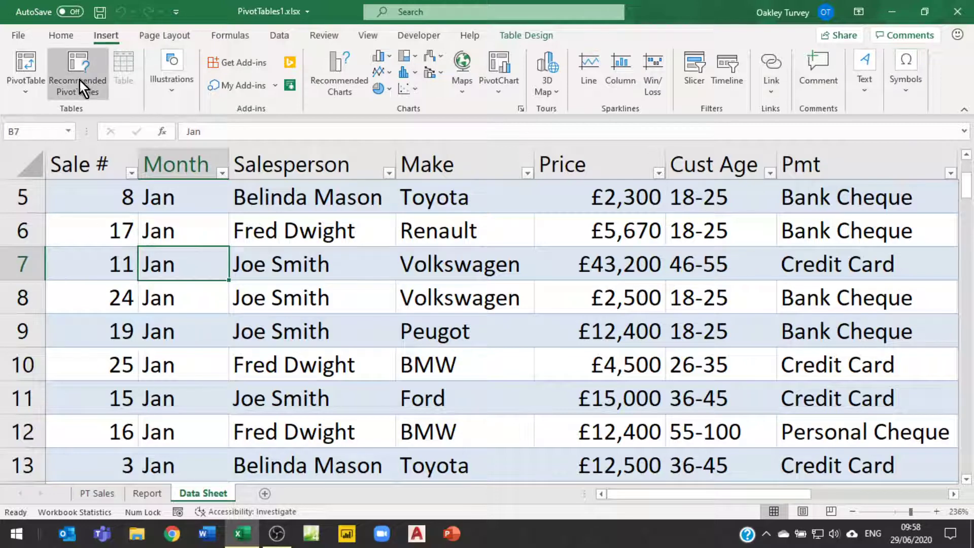
View the Recommended PivotTables offered for the pivot table on the PT Sales sheet, and close them without inserting one
click(115, 494)
click(86, 323)
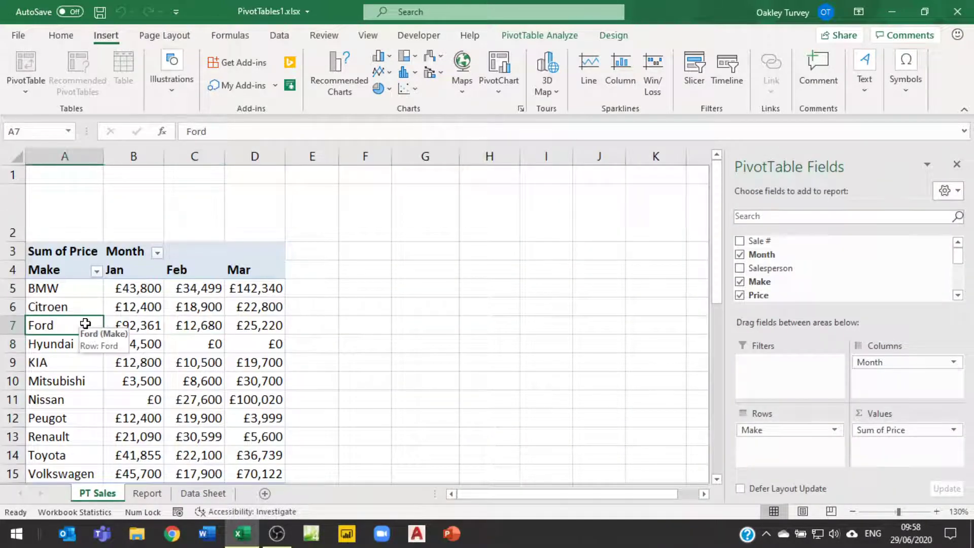
click(538, 37)
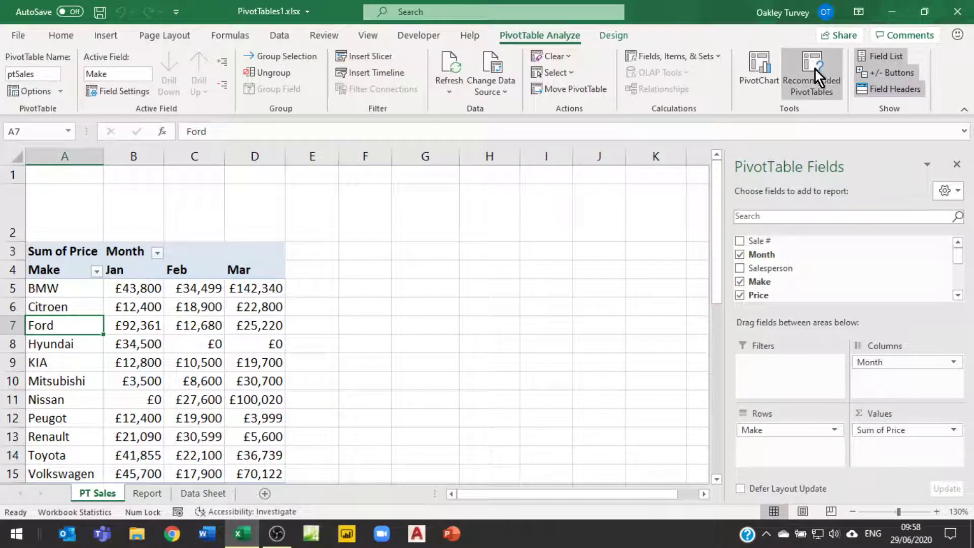
click(815, 70)
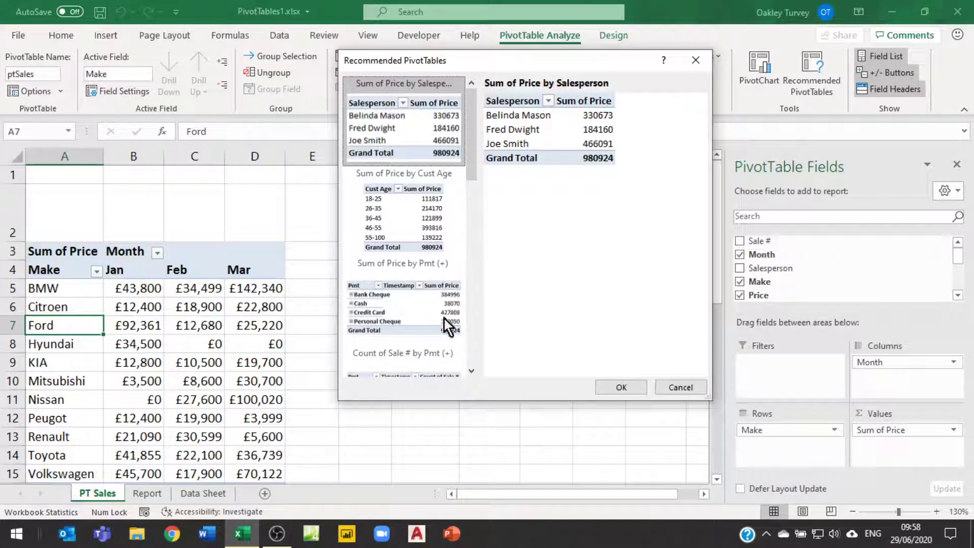
click(692, 389)
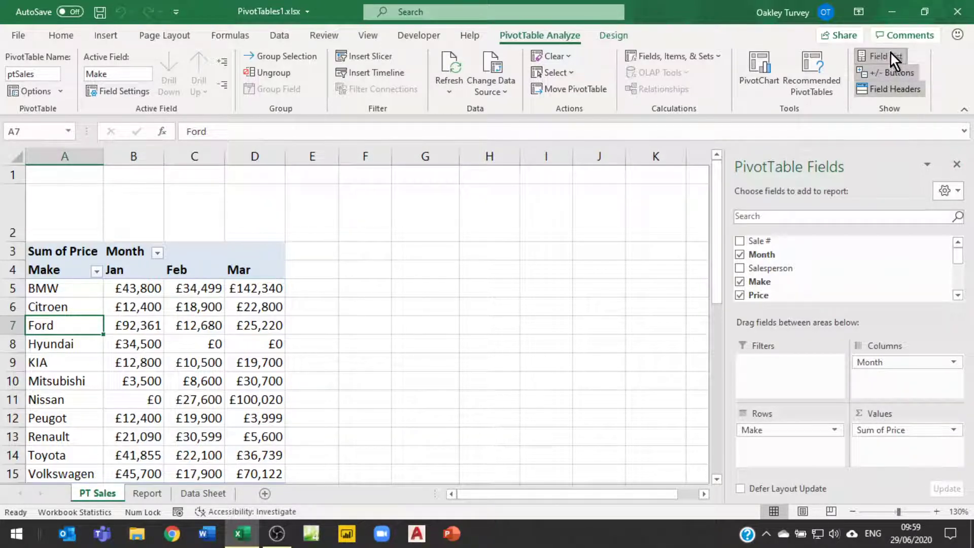
Hide and redisplay the PivotTable Fields list, and compare selecting a cell outside the pivot table with one inside it
click(959, 168)
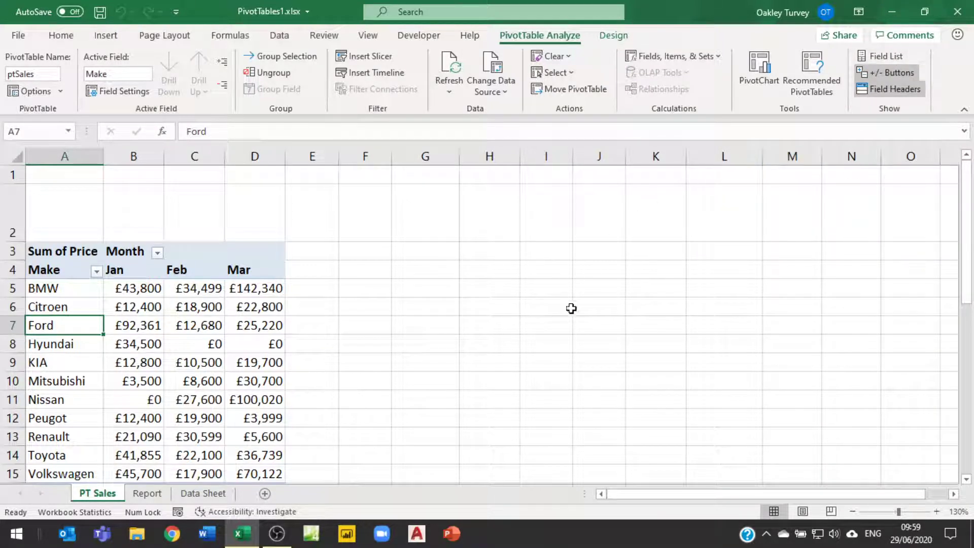
click(886, 56)
click(886, 54)
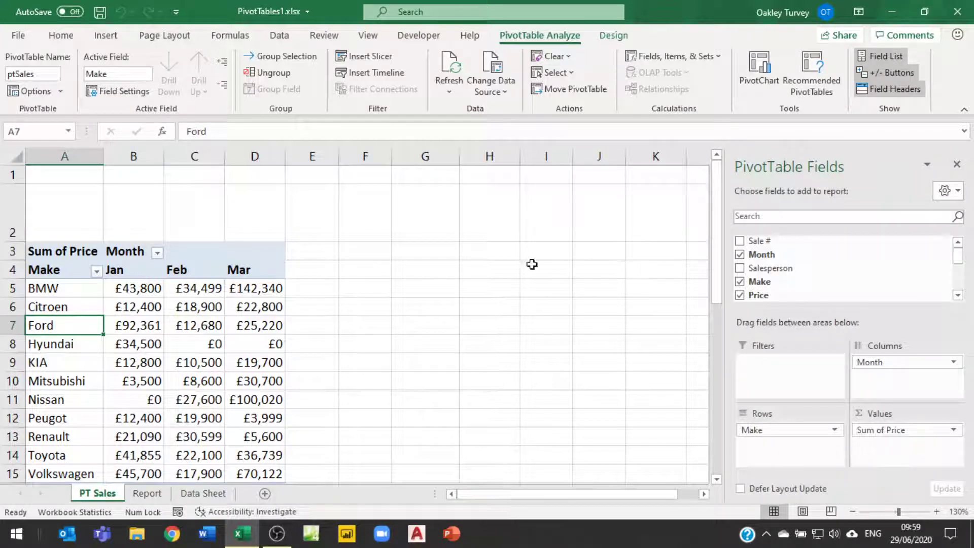
click(352, 249)
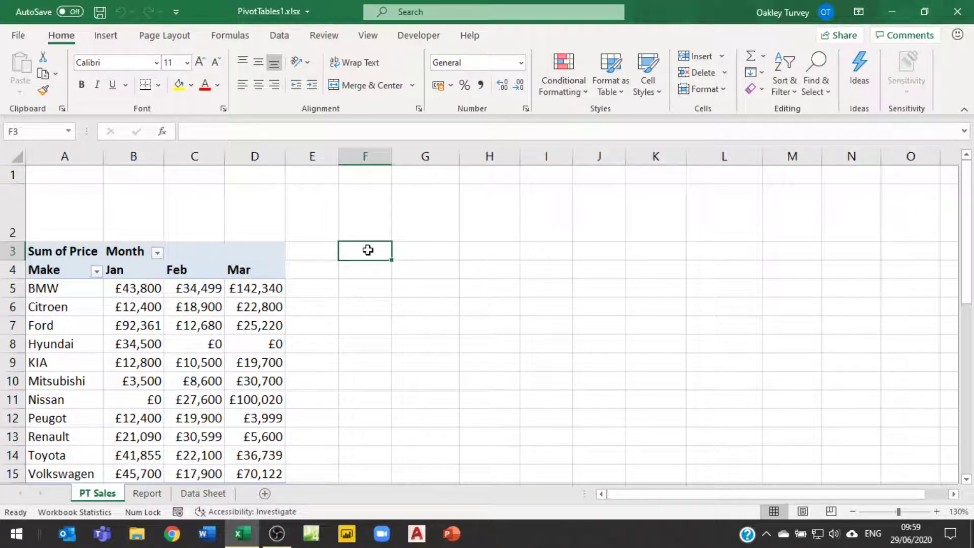
click(134, 294)
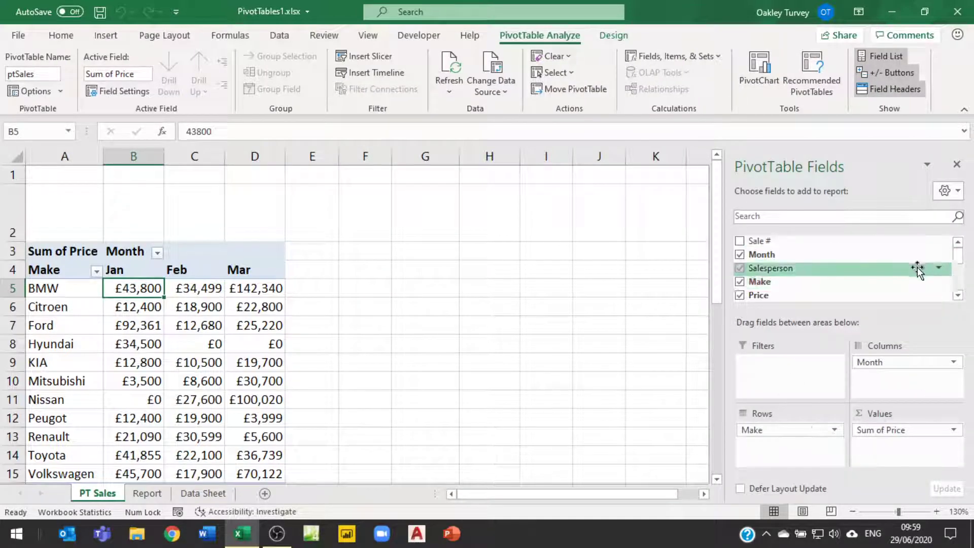
mouse_move(933, 283)
mouse_down()
mouse_move(903, 81)
mouse_move(277, 285)
mouse_up()
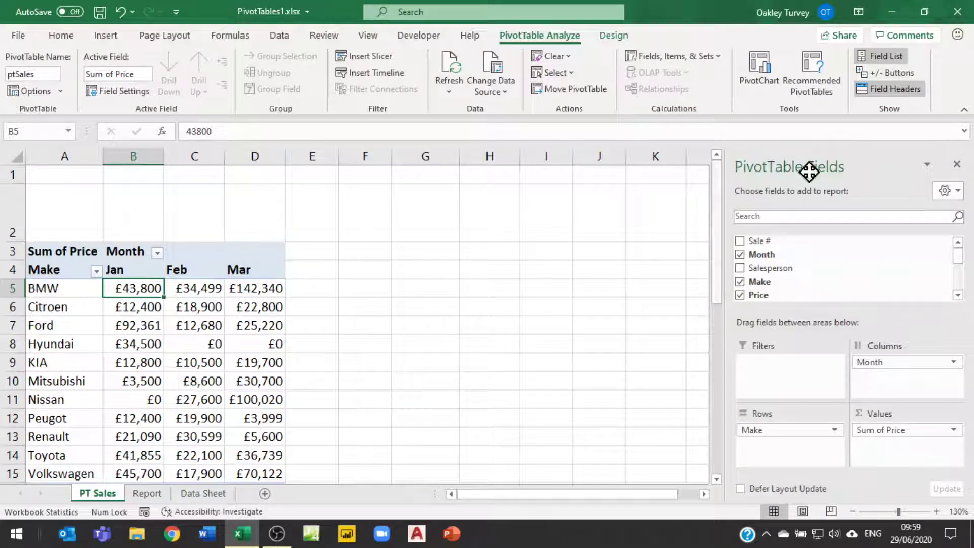
Hide and redisplay the pivot table's Month and Make field headers, and view the Make header's sort and filter options
click(895, 72)
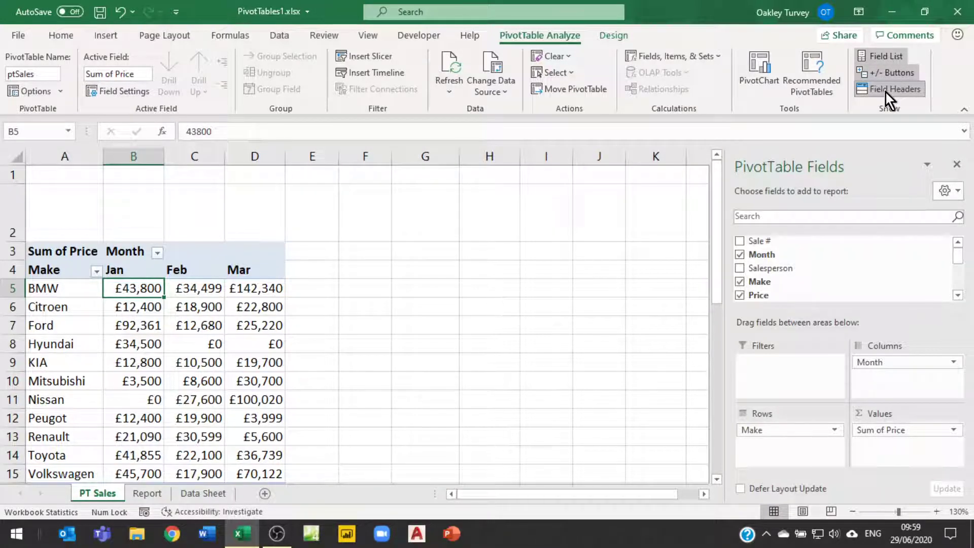
click(885, 92)
click(135, 251)
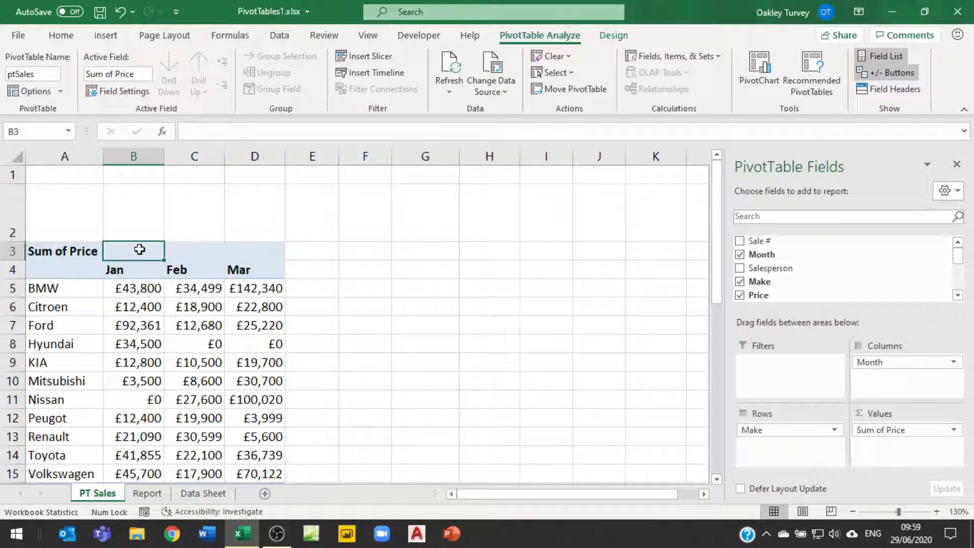
click(62, 273)
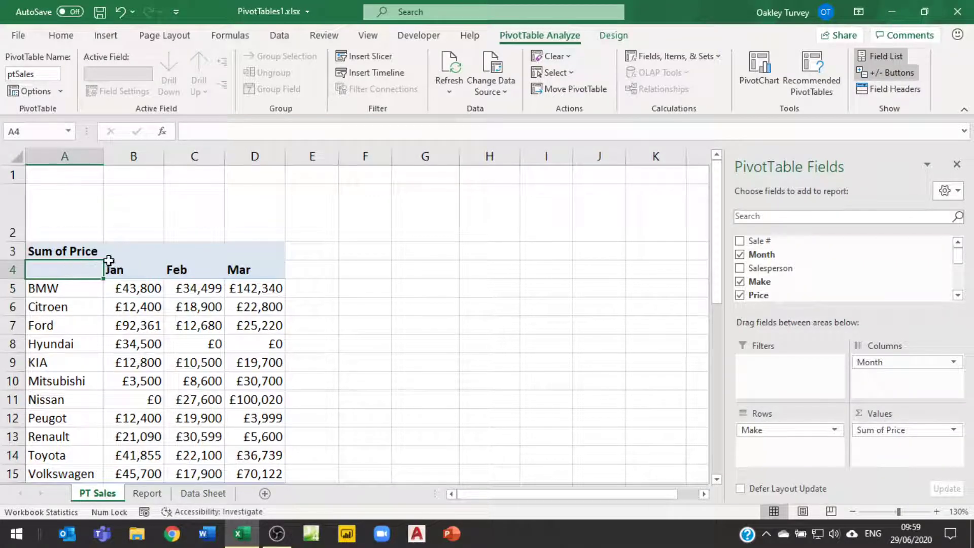
click(134, 250)
click(72, 272)
click(888, 93)
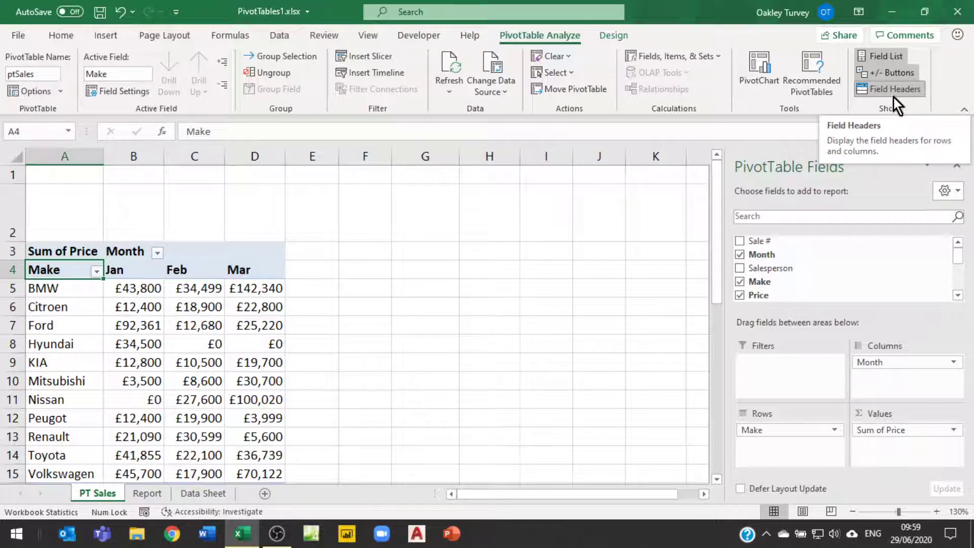
click(95, 272)
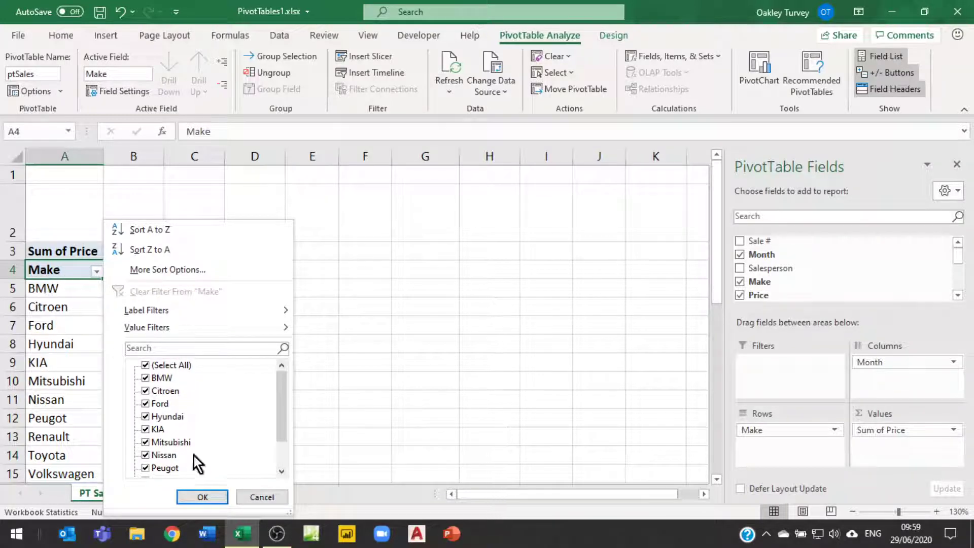
click(262, 497)
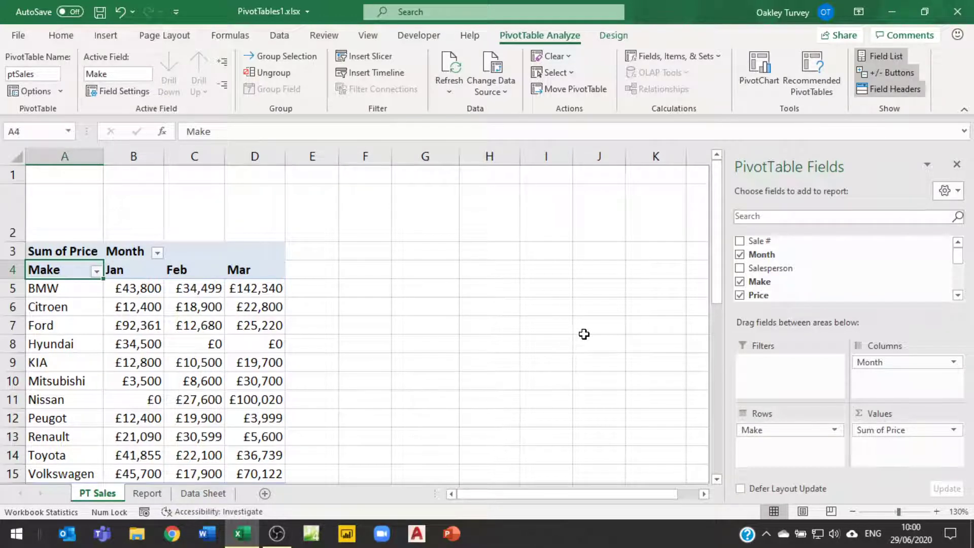
Change the pivot table's report layout to Compact Form
click(614, 35)
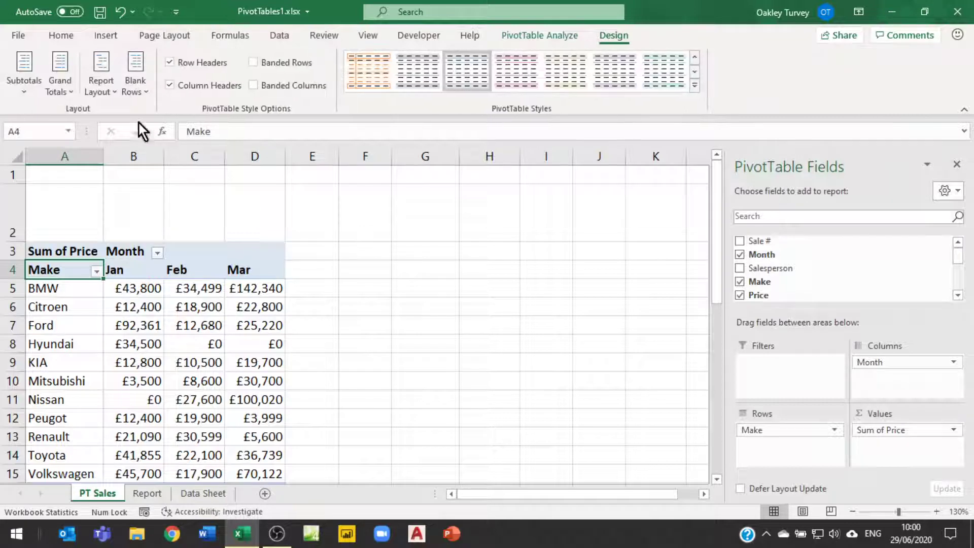
click(114, 95)
click(136, 123)
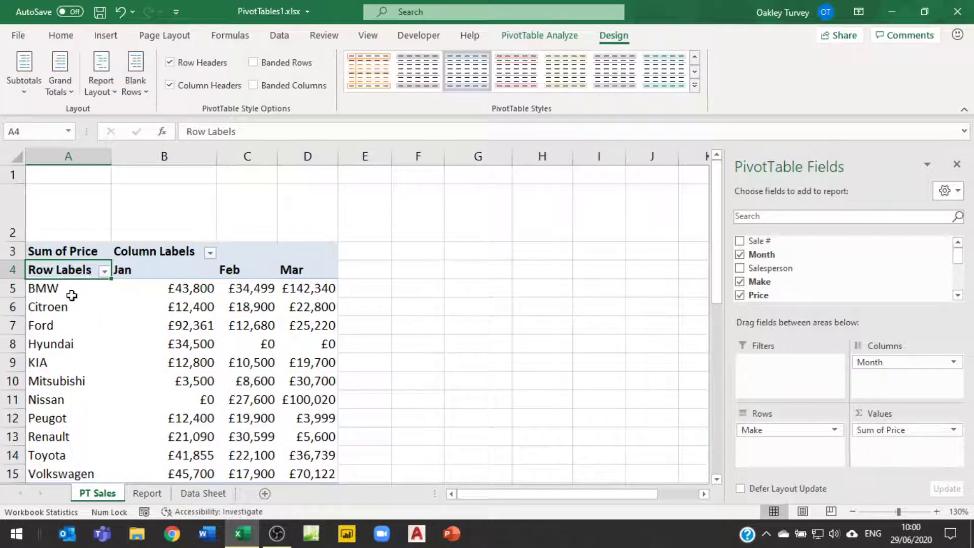
Hide the Row Labels and Column Labels field headers of the compact pivot table and display them again
click(71, 295)
click(550, 38)
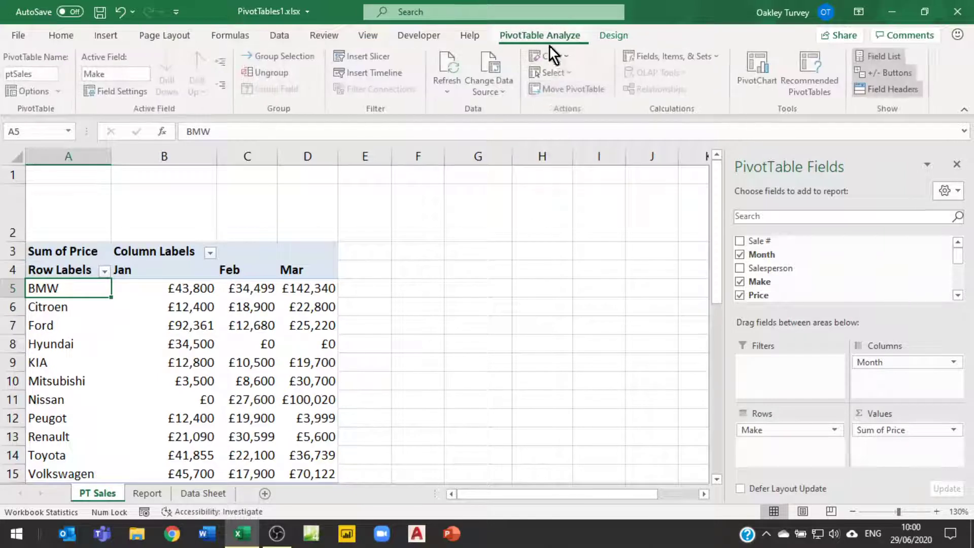
click(892, 90)
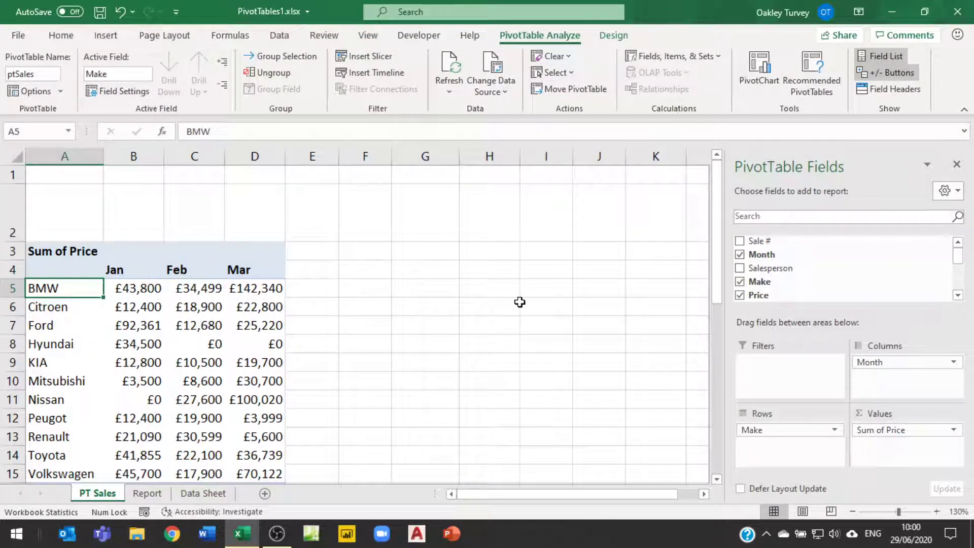
click(883, 90)
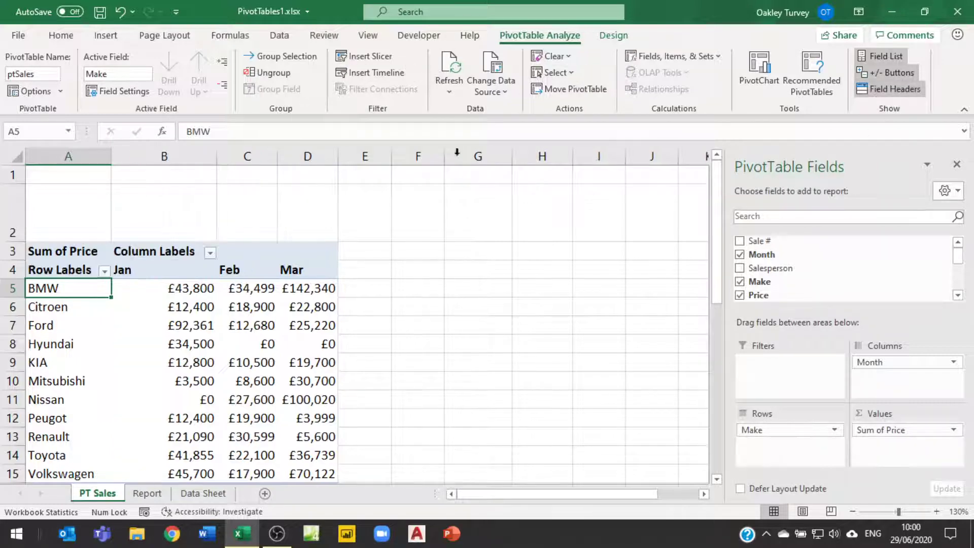
Change the report layout to Tabular Form and check the Month and Make header cells
click(613, 37)
click(104, 91)
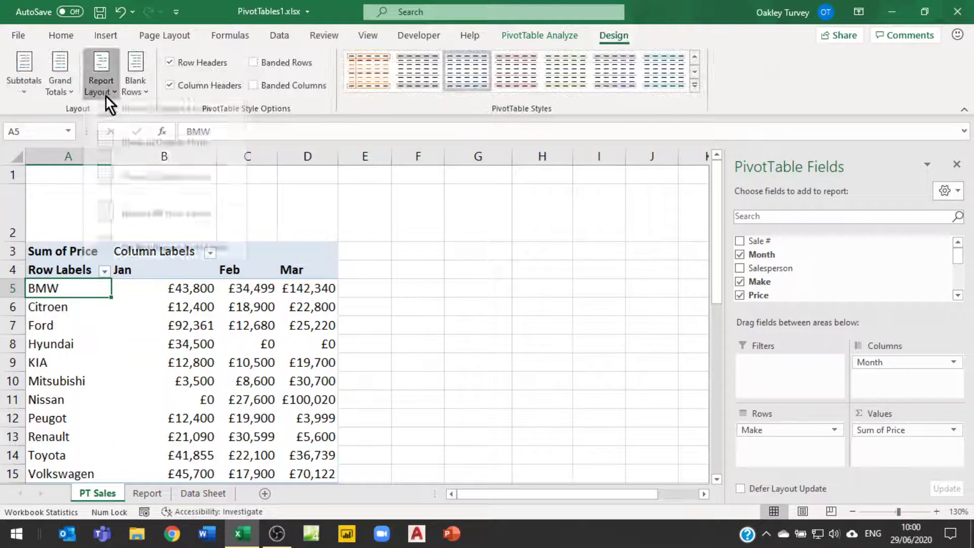
click(141, 193)
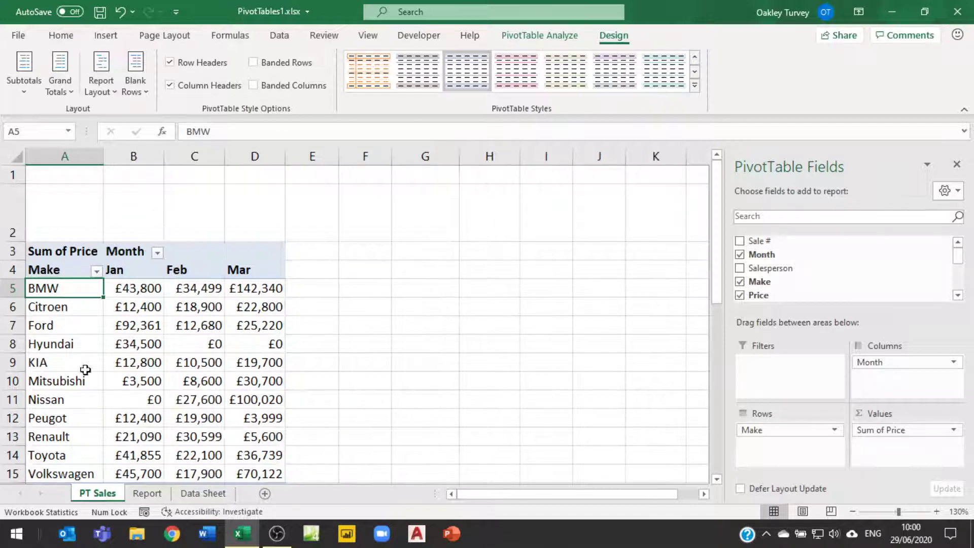
click(130, 249)
click(49, 273)
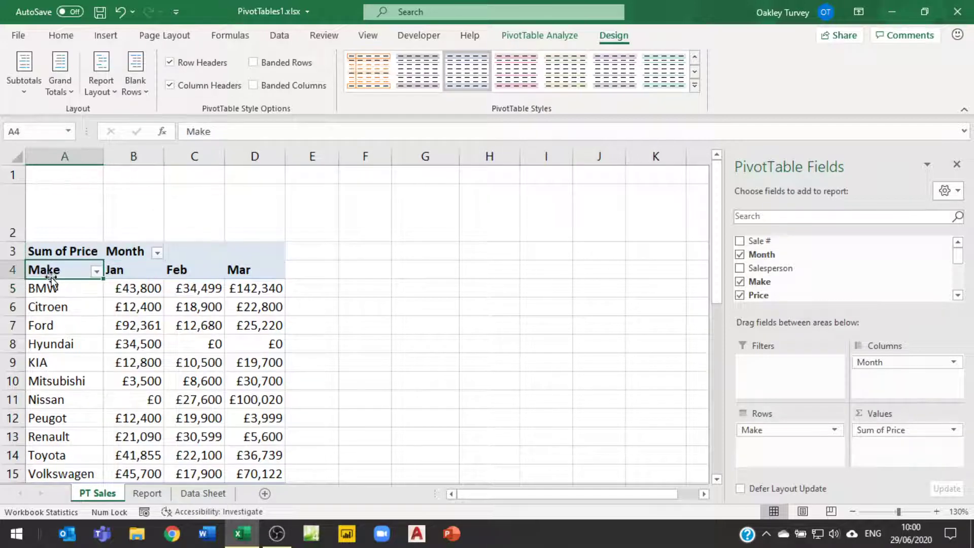
Review the Field Headers setting and the Subtotals options for the pivot table without changing them
click(579, 41)
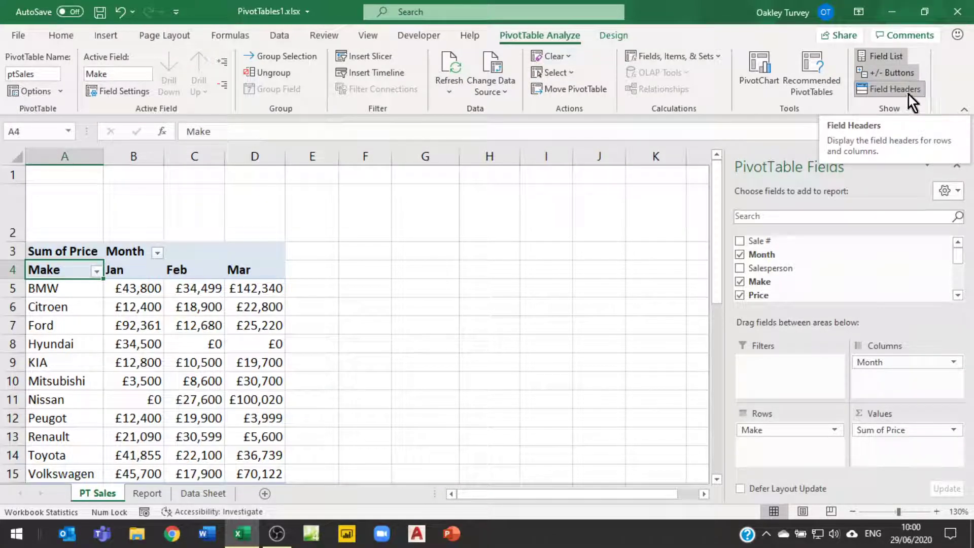
click(615, 35)
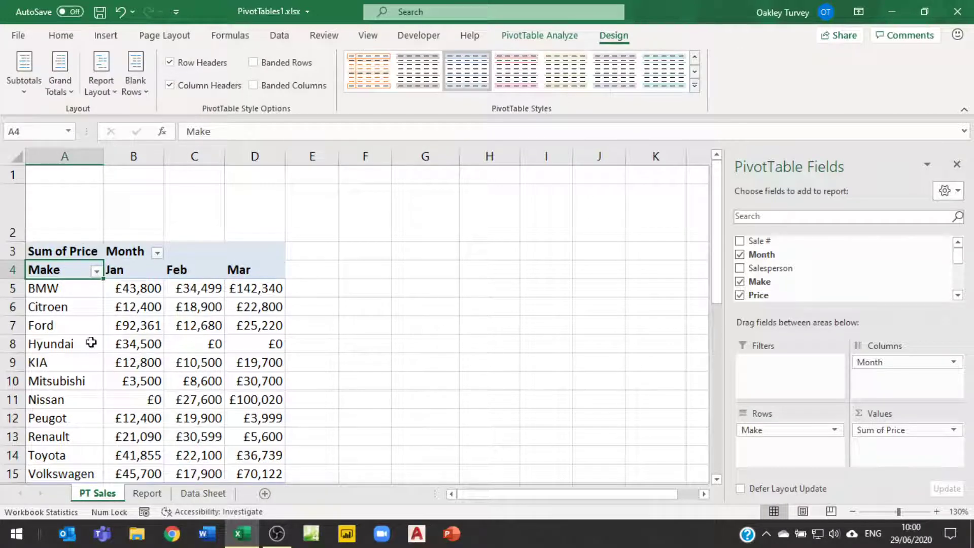
click(23, 92)
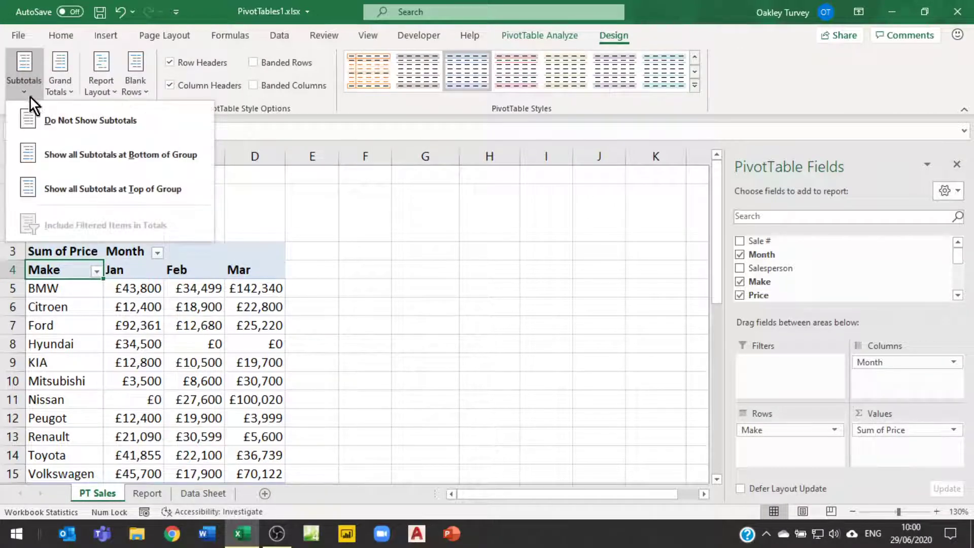
click(80, 293)
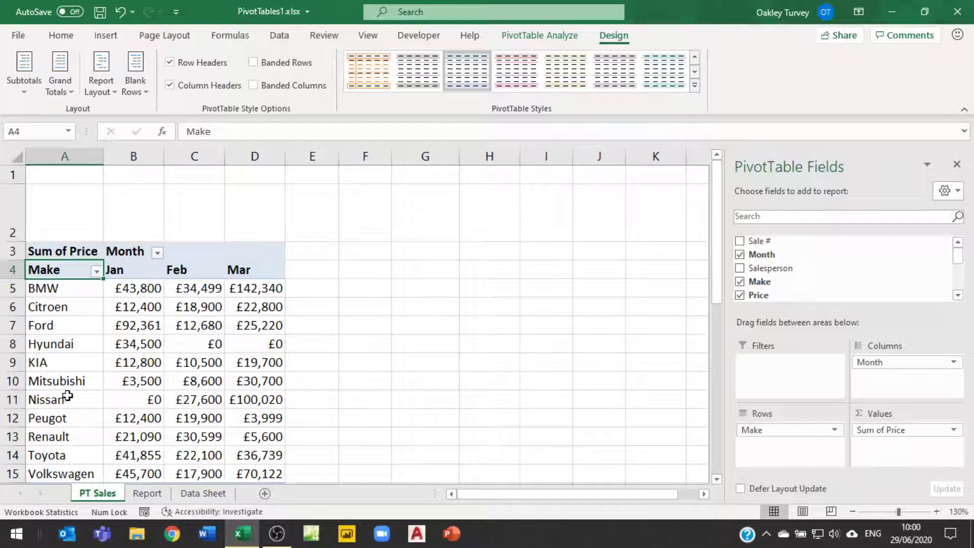
Turn on grand totals for rows and columns in the pivot table and check the Grand Total column and row
click(66, 92)
click(99, 155)
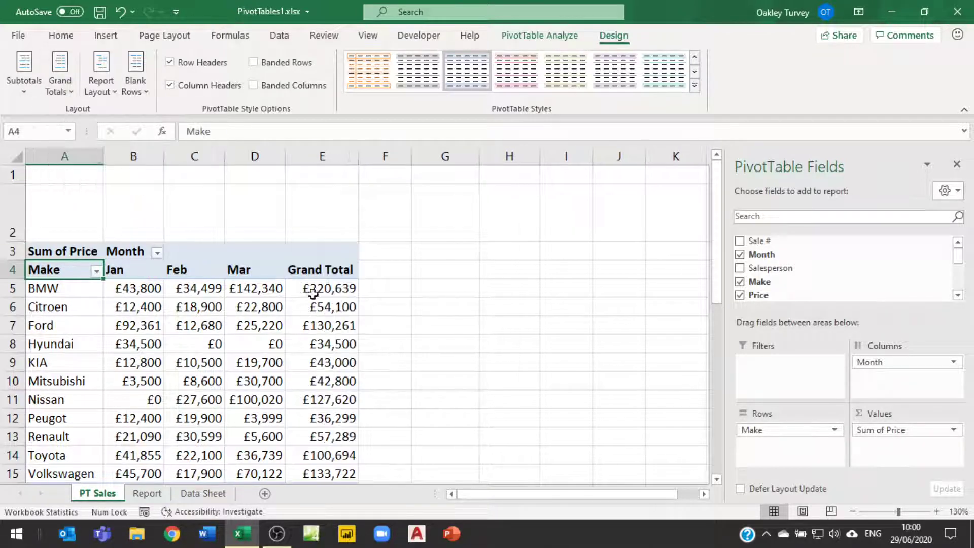
scroll(382, 361, down, 2)
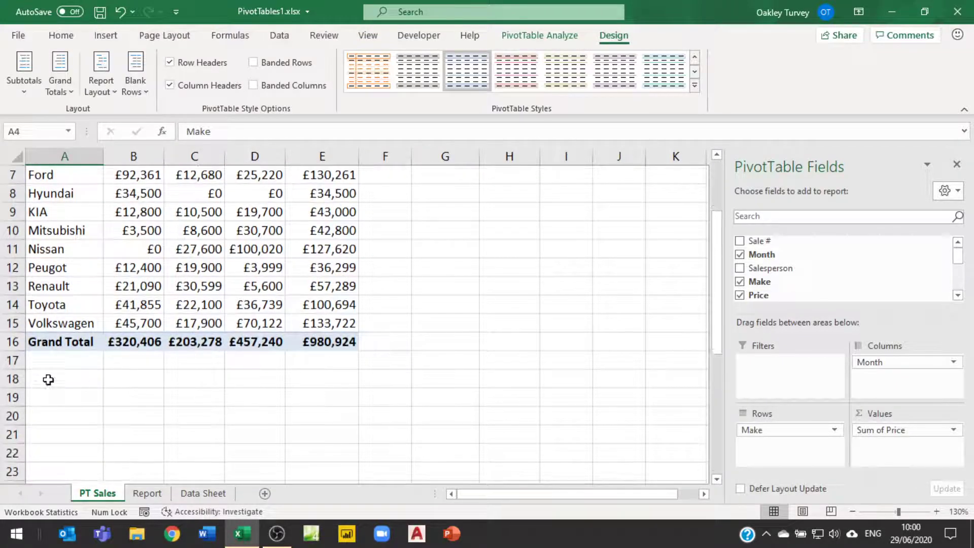
scroll(370, 220, up, 2)
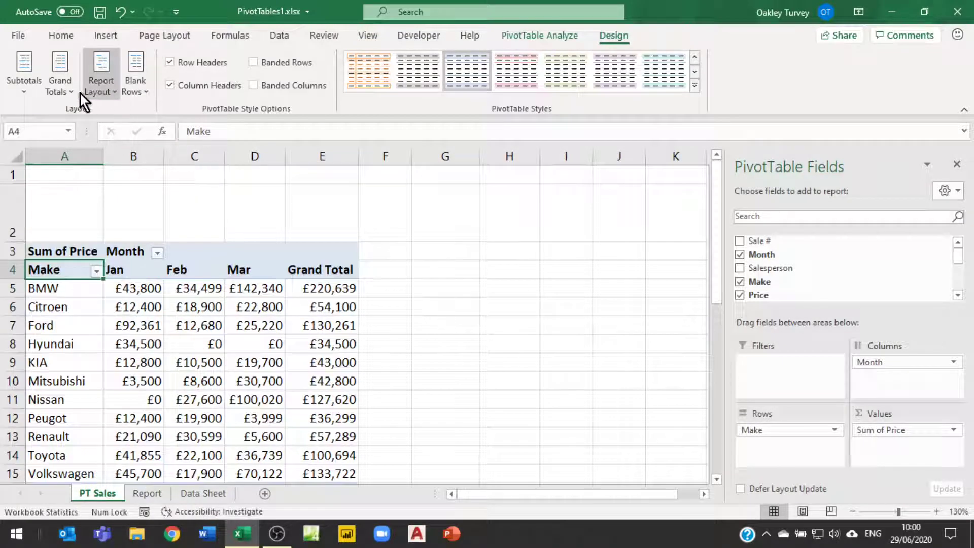
Review the other grand total options and apply the Tabular Form report layout to the pivot table
click(60, 91)
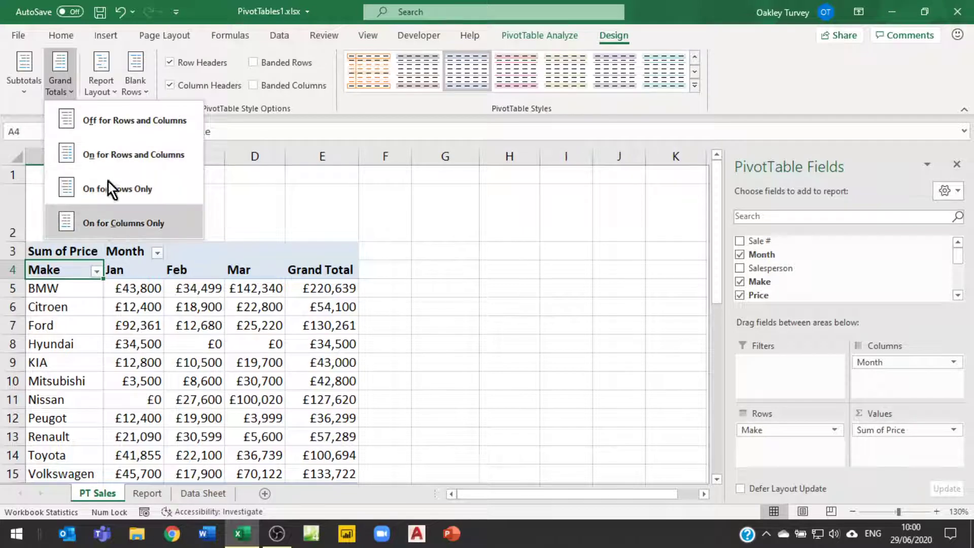
click(108, 90)
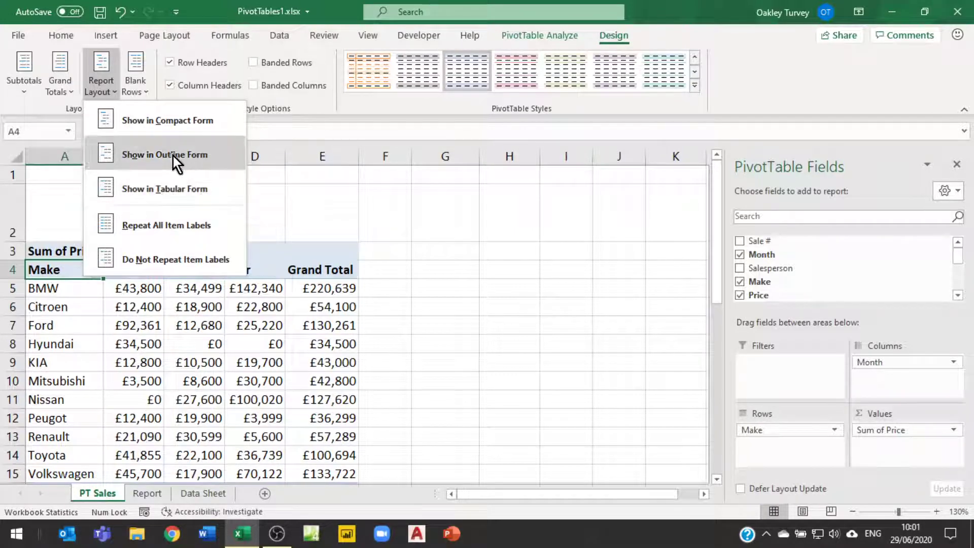
click(153, 190)
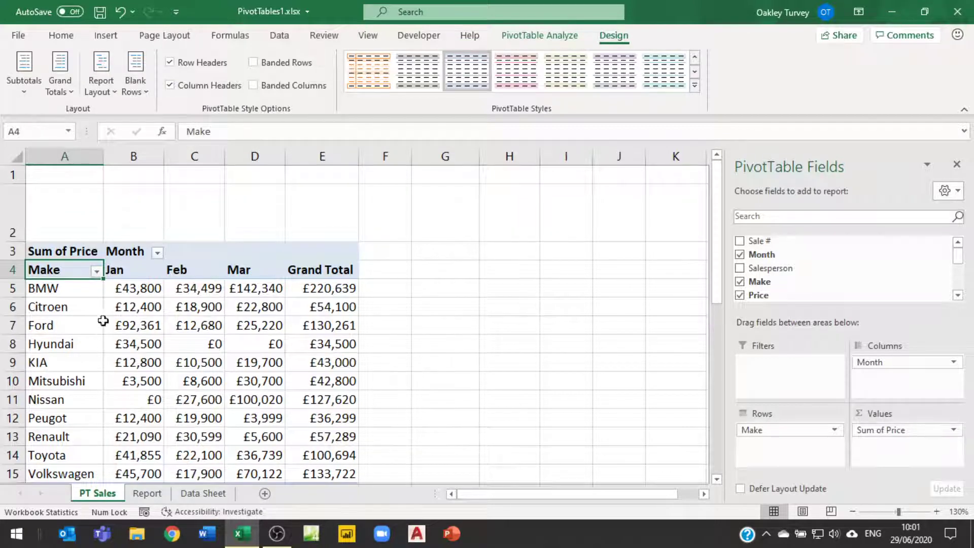
Switch the pivot table's Row Headers and Column Headers style options off and back on to compare the formatting
mouse_move(344, 375)
click(169, 62)
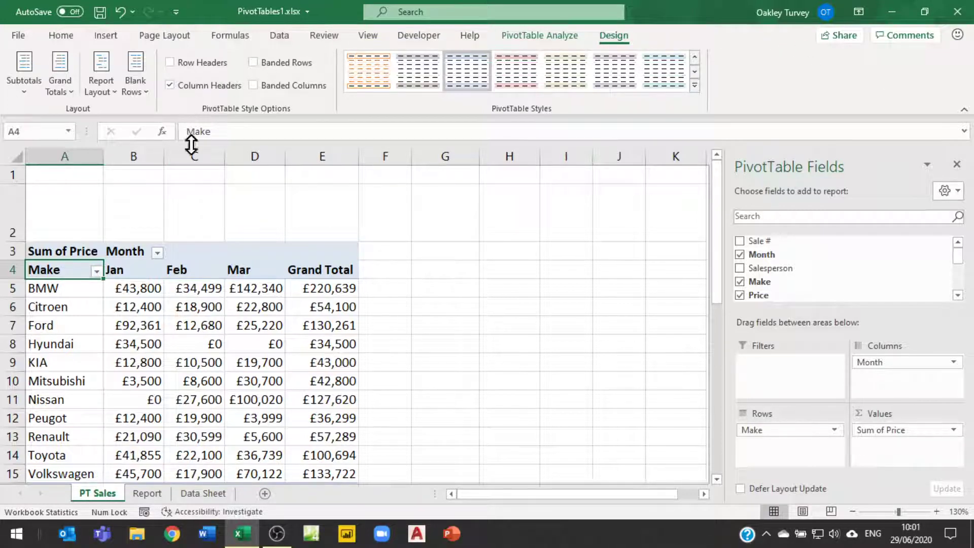
click(169, 62)
click(169, 85)
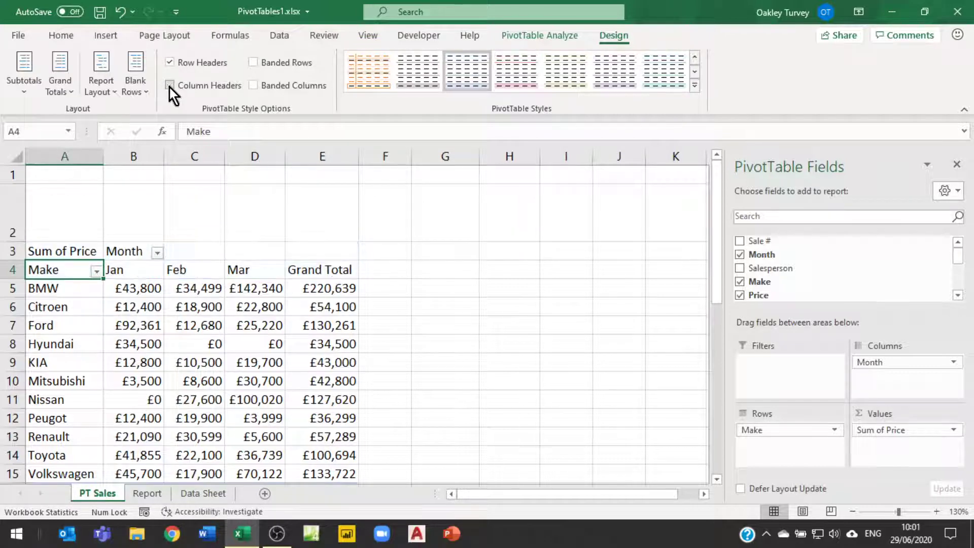
click(170, 85)
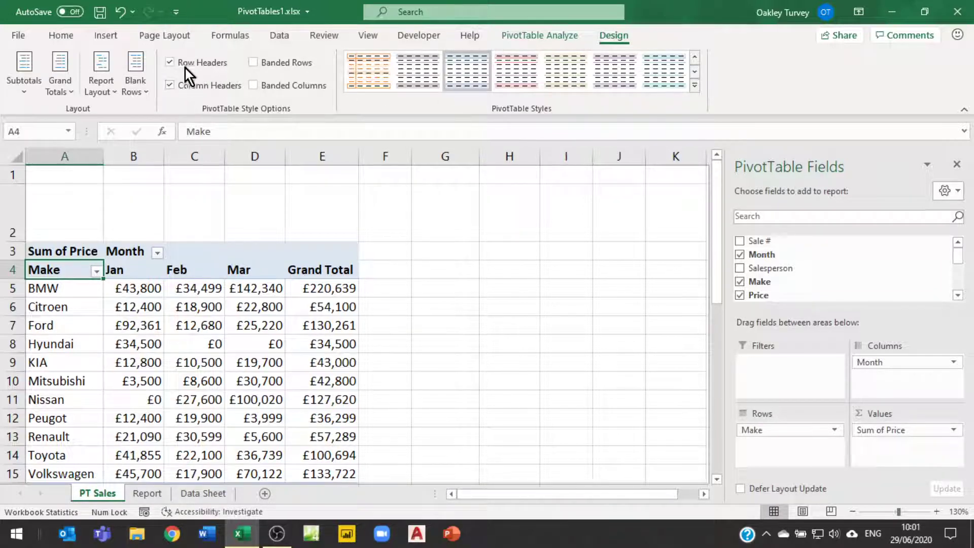
Turn on banded rows and apply the solid green style from the third row of the Dark PivotTable styles
click(259, 63)
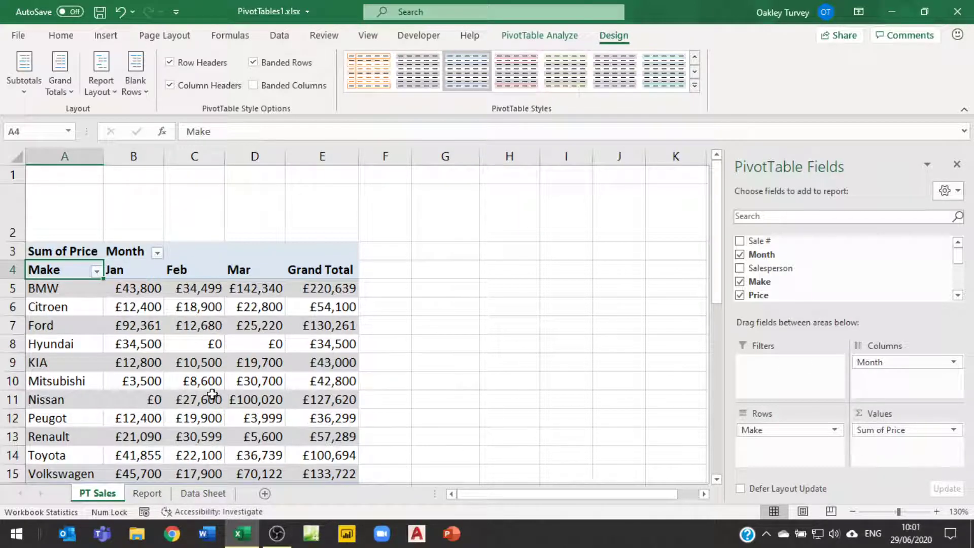
click(695, 86)
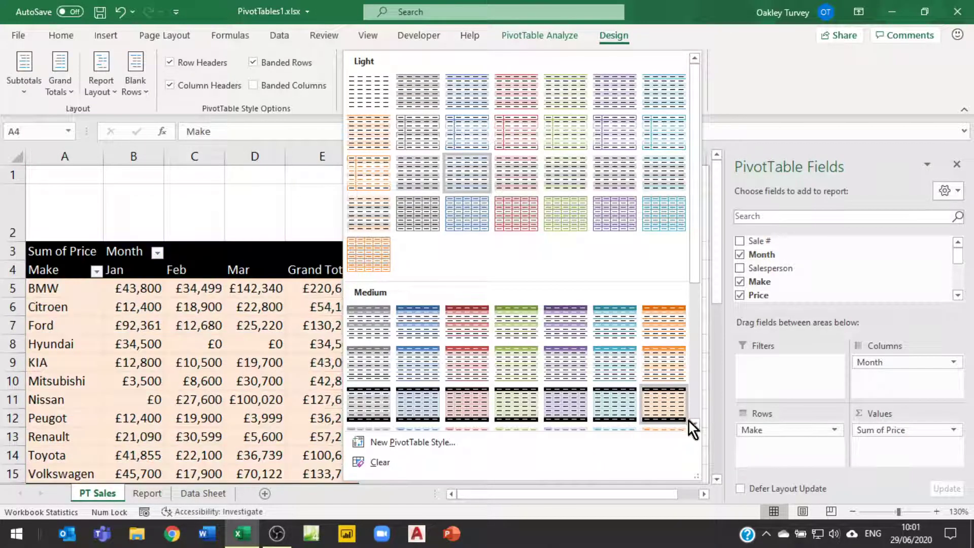
scroll(696, 422, down, 5)
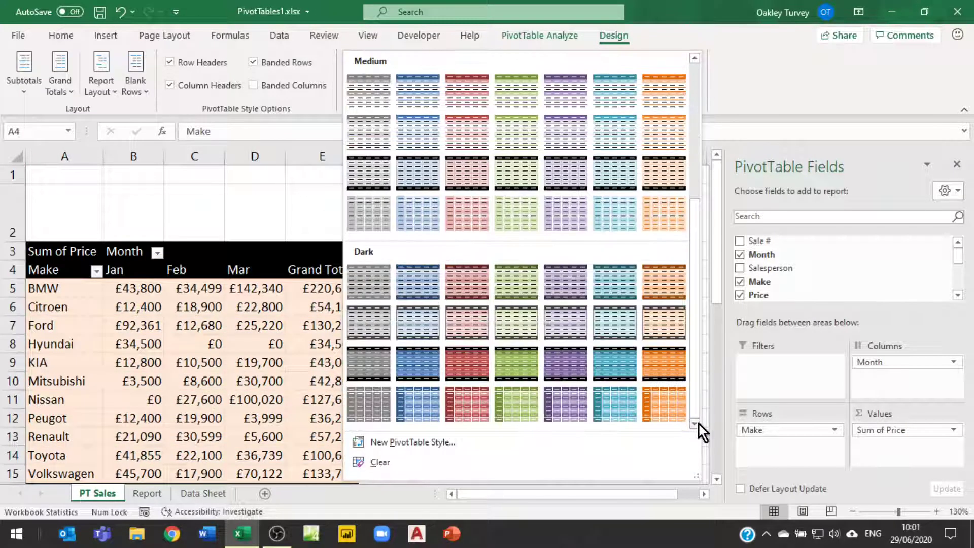
click(517, 364)
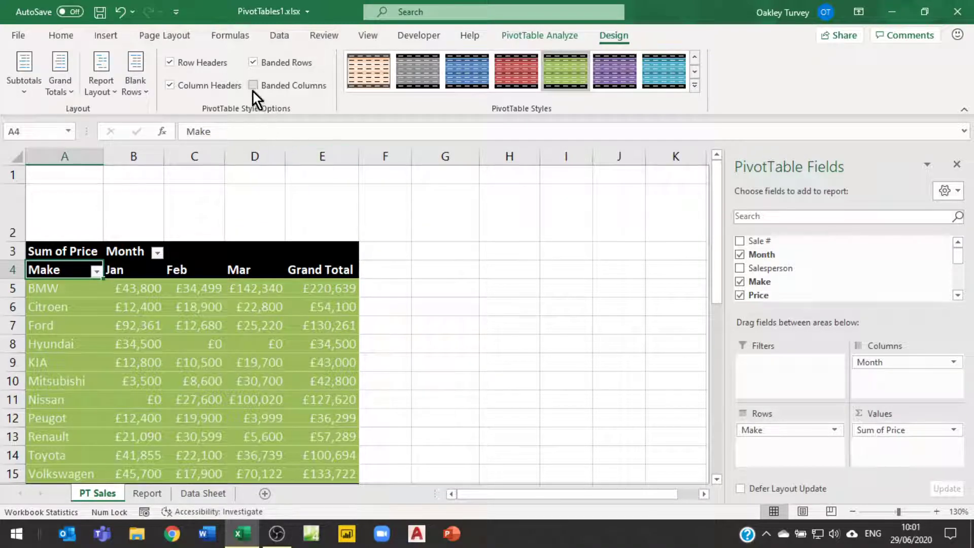
Apply the green style from the first row of the Dark PivotTable styles and compare it with and without banded rows
click(695, 86)
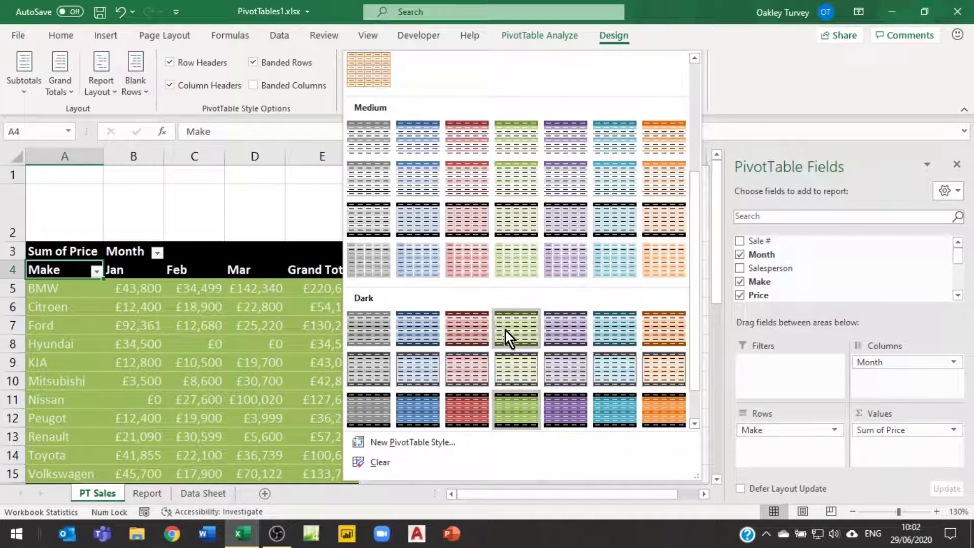
click(521, 321)
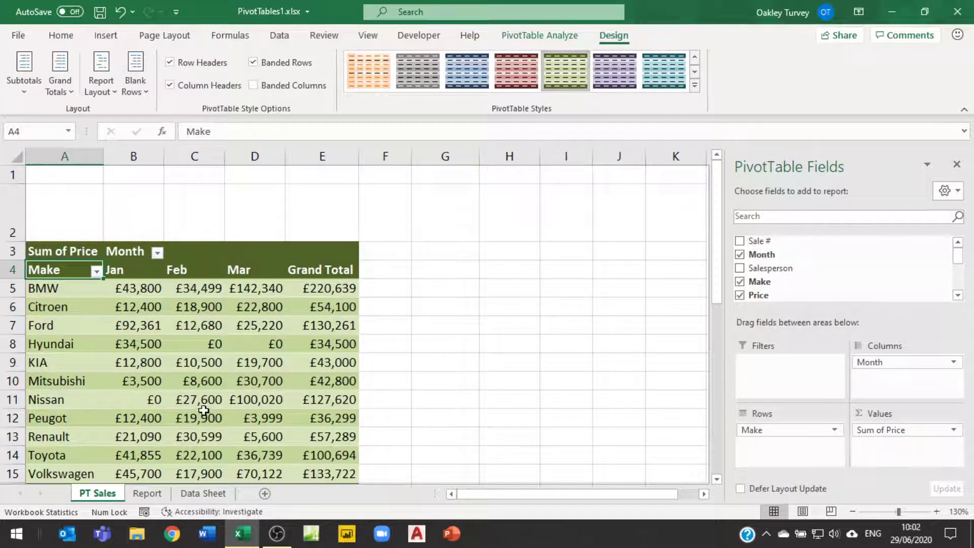
click(252, 62)
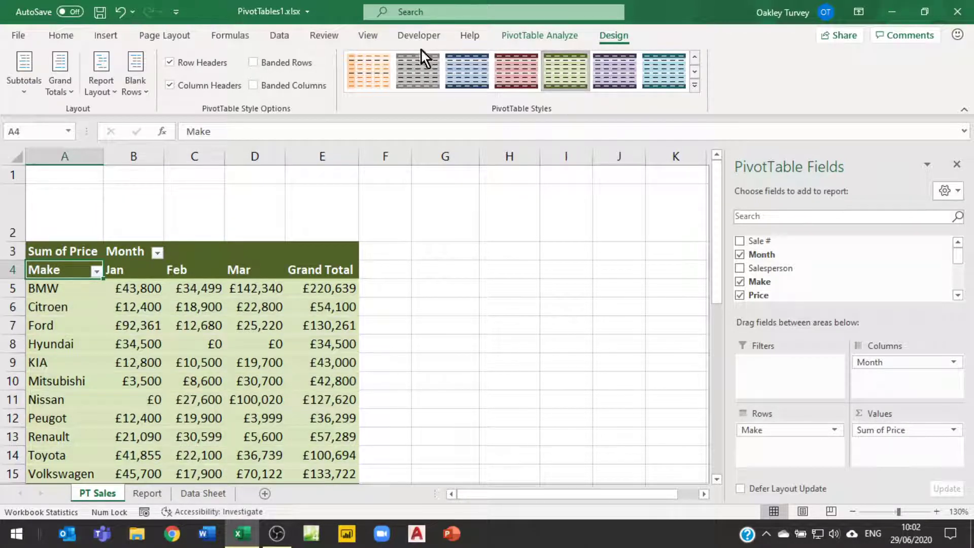
click(254, 62)
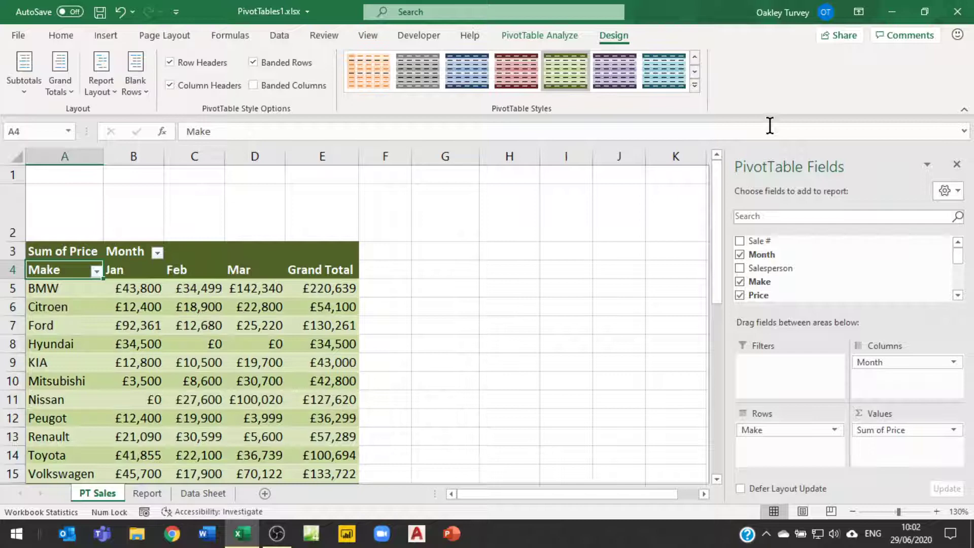
Browse the Light, Medium and Dark PivotTable styles without applying another one
click(695, 85)
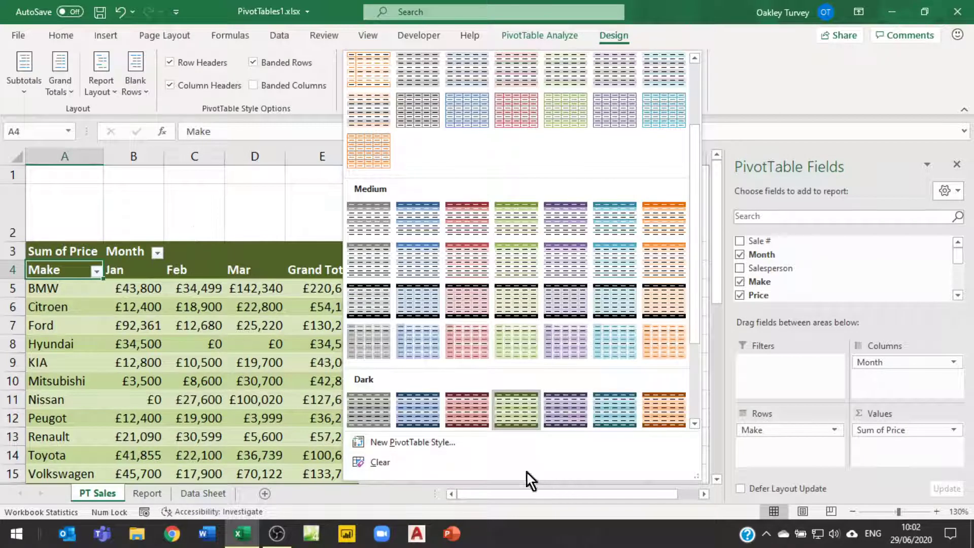
scroll(694, 62, up, 2)
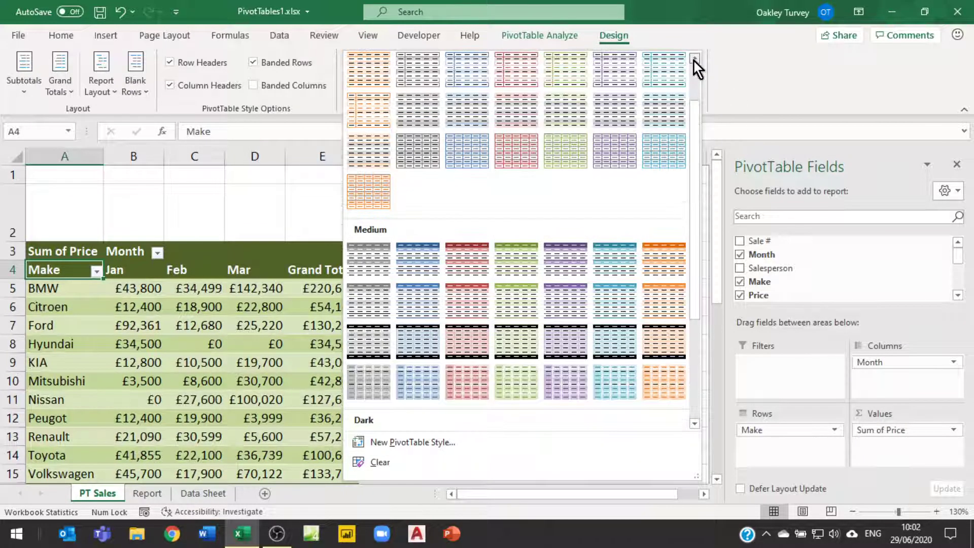
click(776, 56)
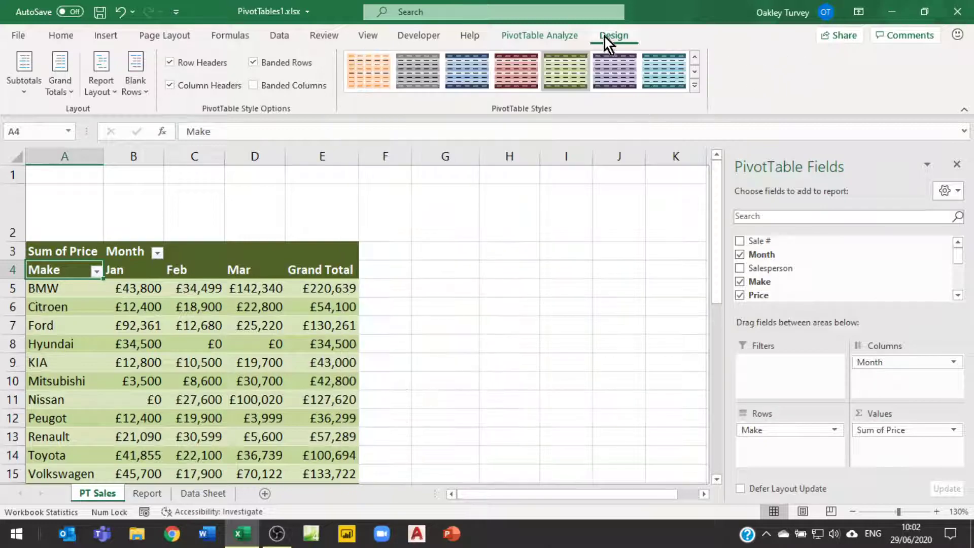
Review the Summarize Values By and Show Values As options for BMW's January value without changing them, and minimize the workbook window
click(557, 36)
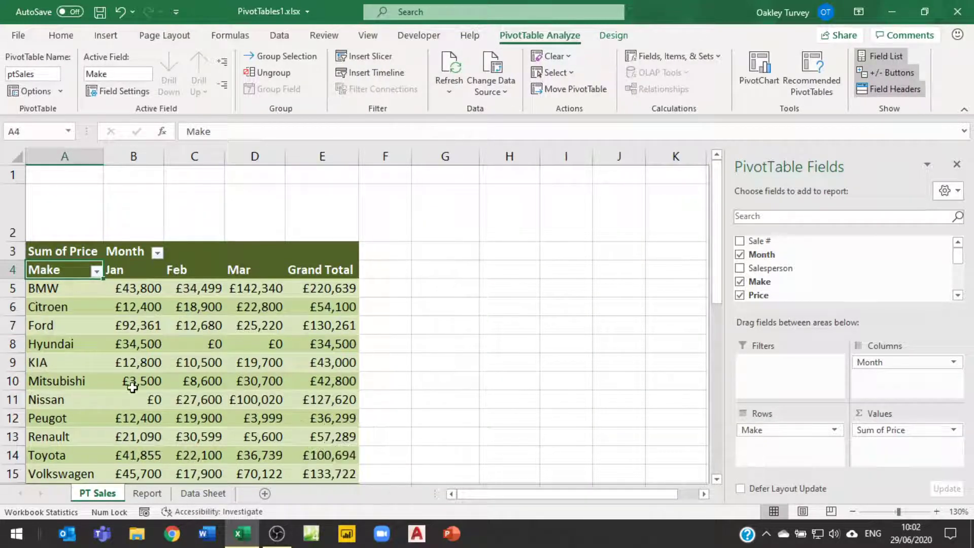
mouse_move(107, 351)
mouse_move(253, 435)
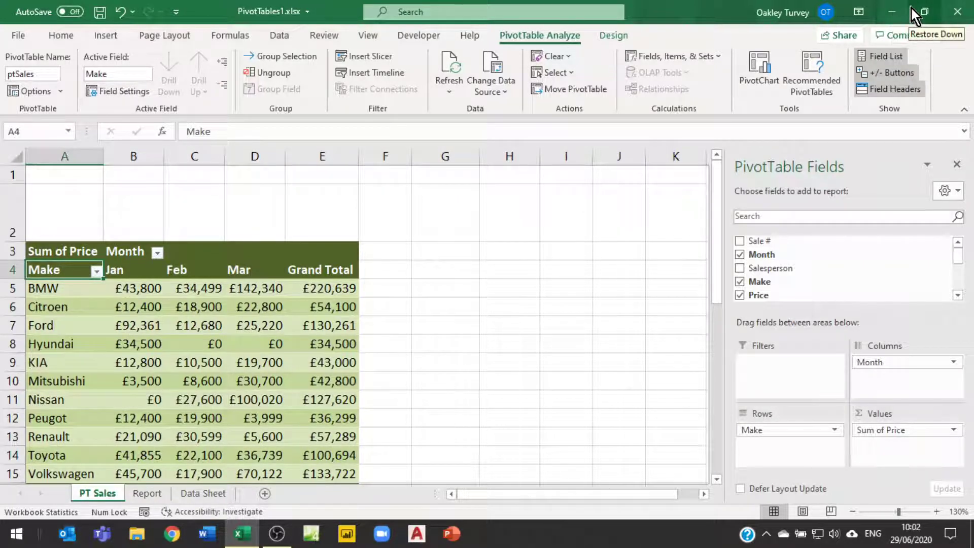
right_click(140, 293)
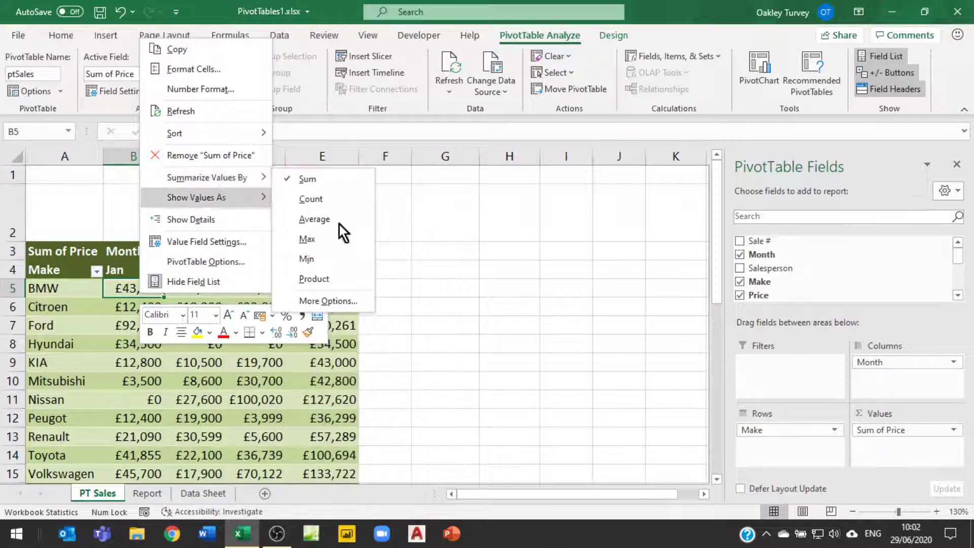
click(619, 355)
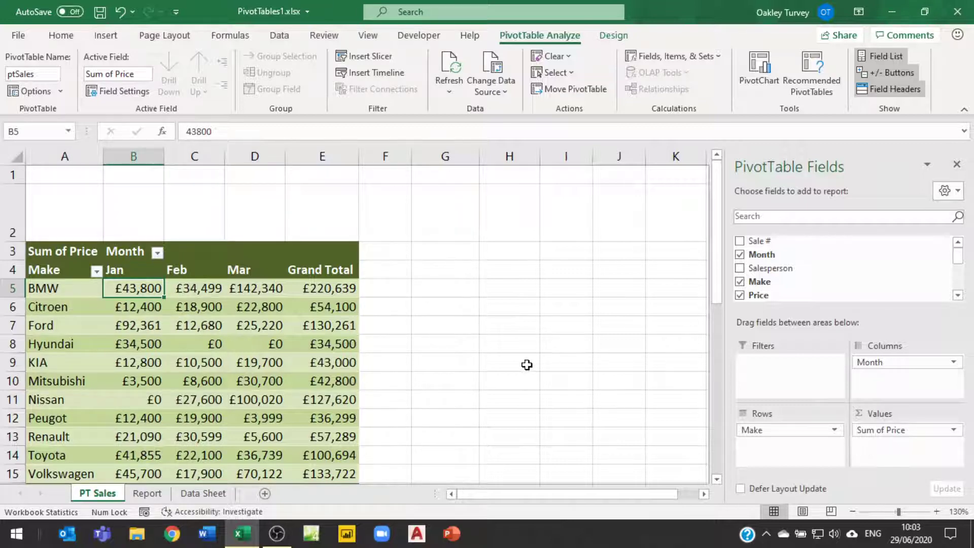
click(892, 12)
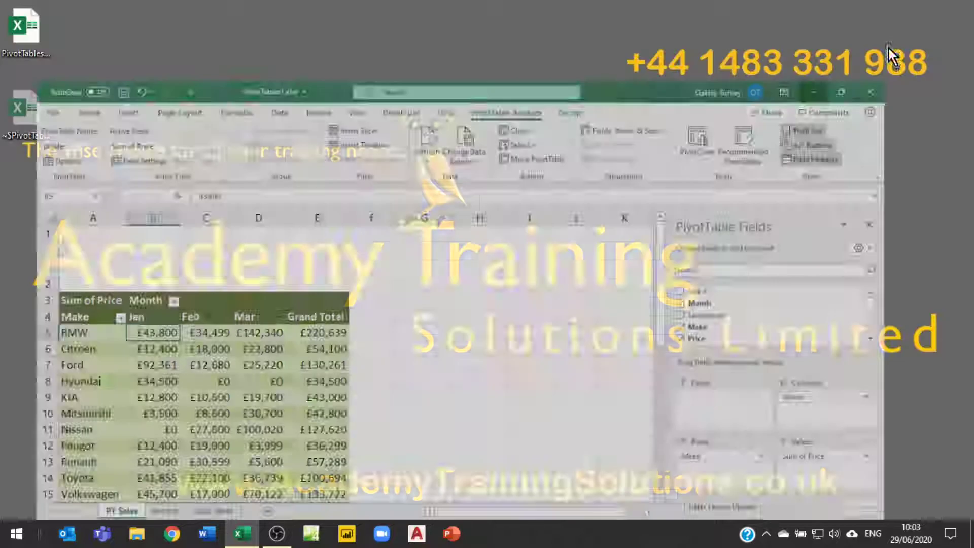